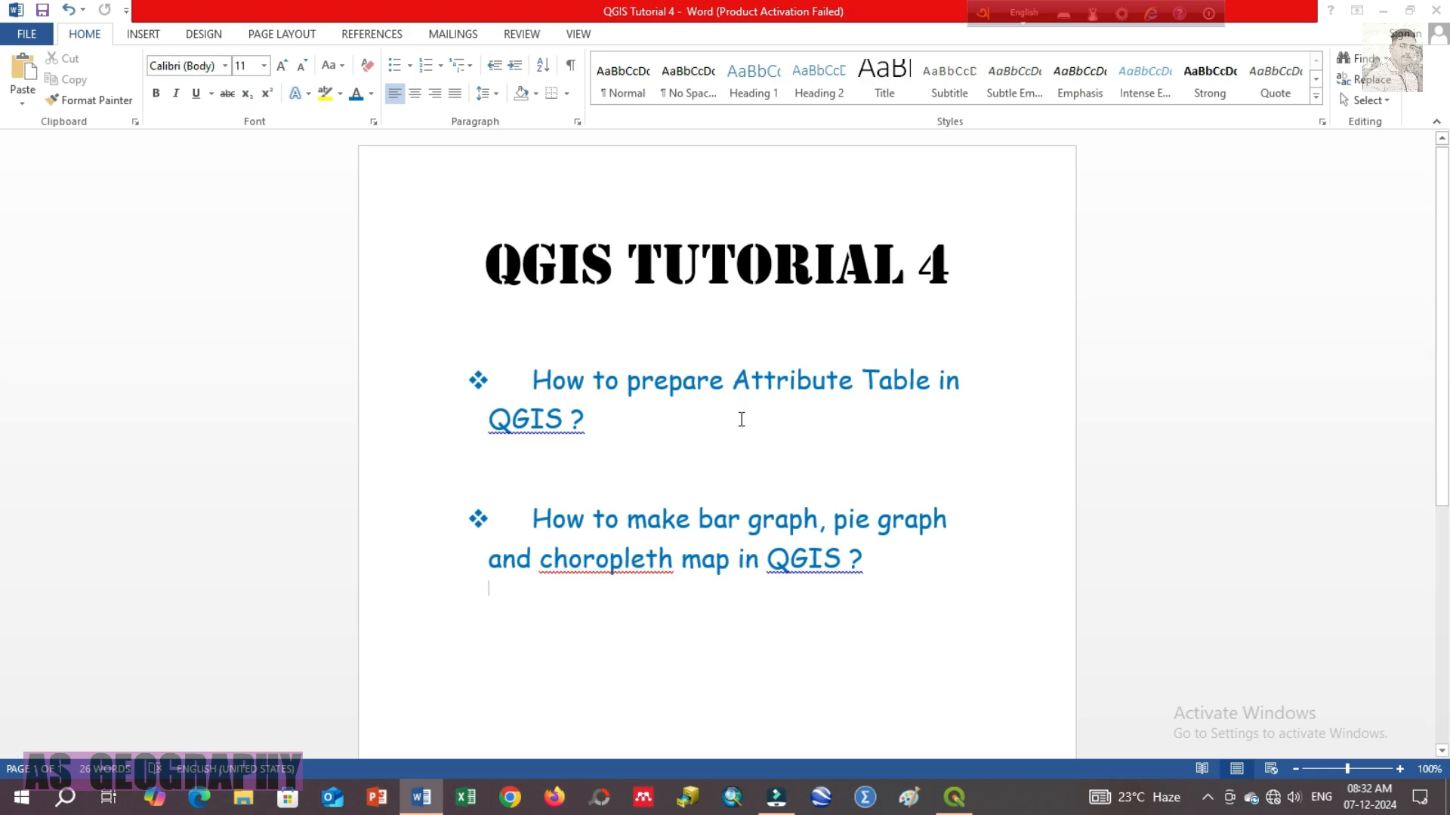
# Switch to the QGIS project containing the North 24 Parganas map and bring the Block polygons into view.
pyautogui.click(1391, 12)
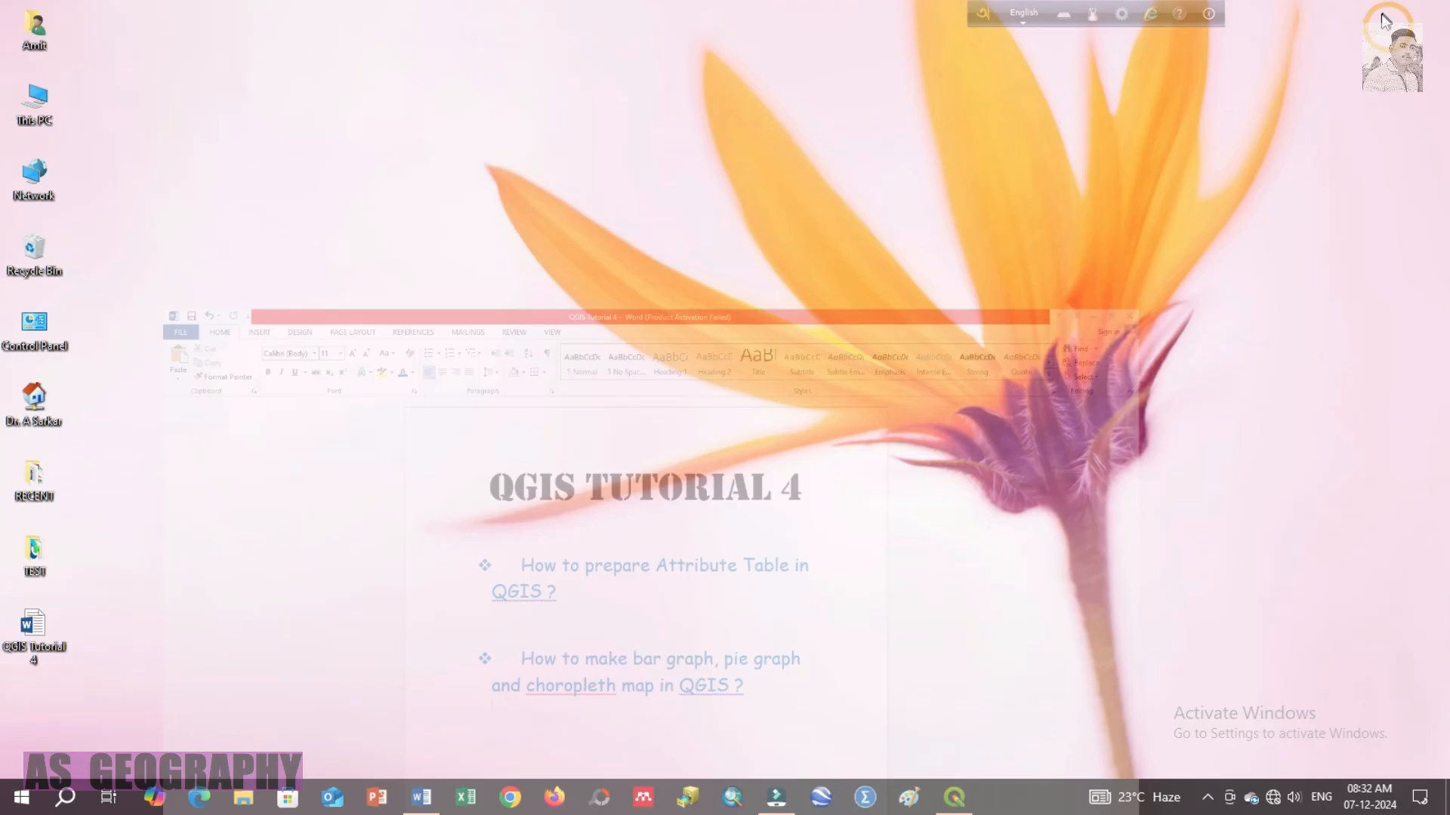
pyautogui.click(955, 797)
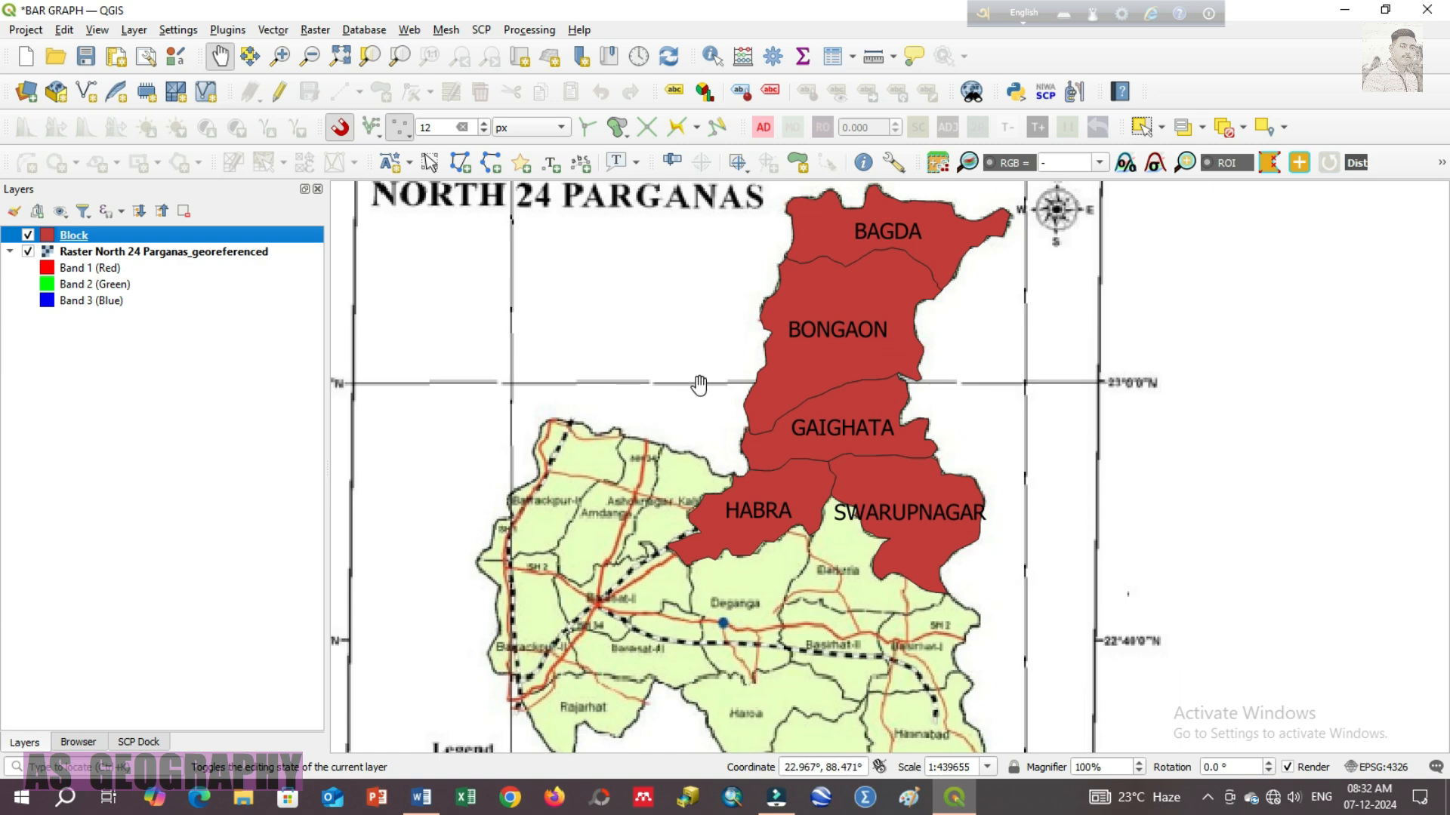
pyautogui.moveTo(677, 311); pyautogui.dragTo(676, 390)
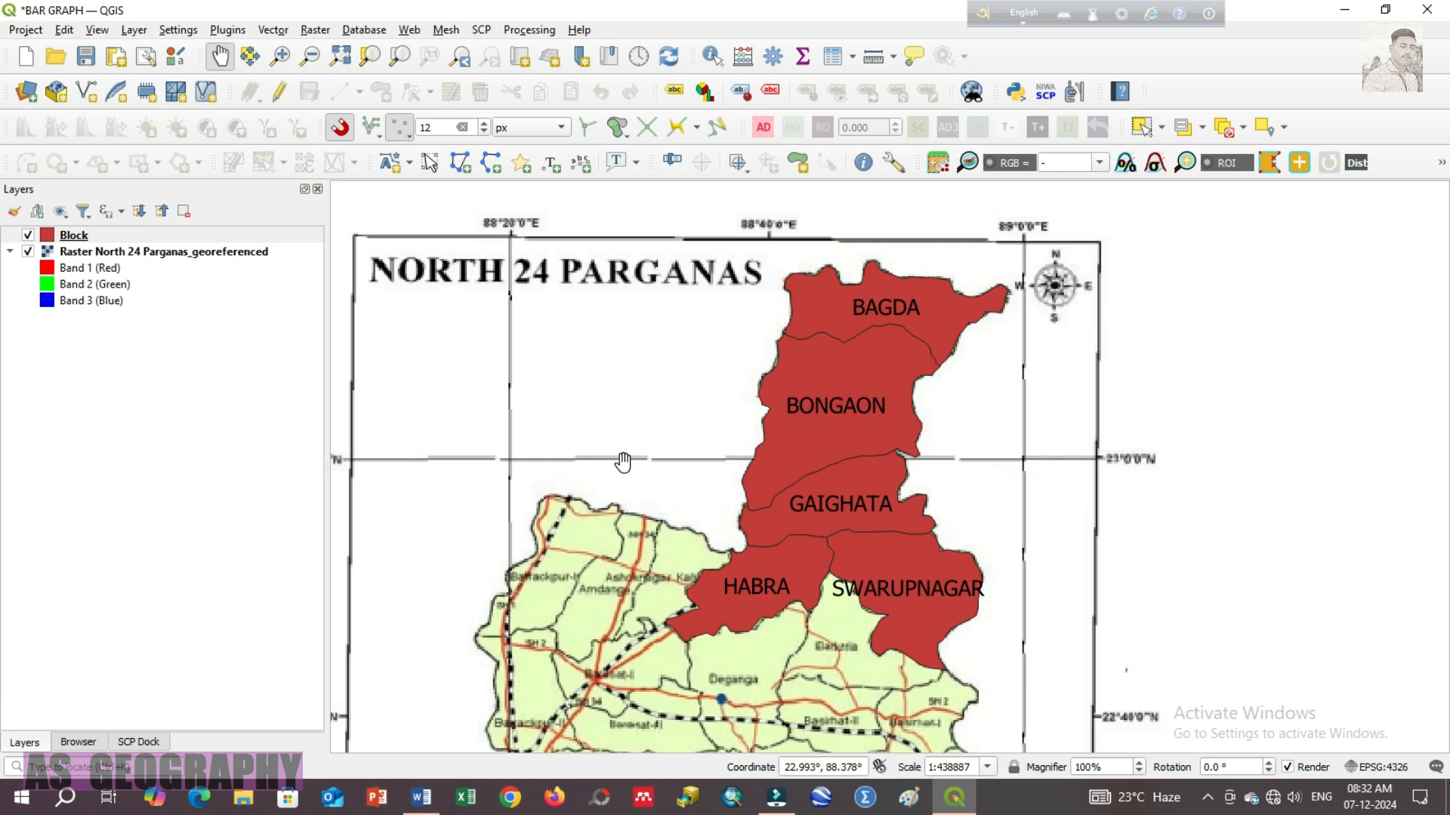
pyautogui.moveTo(613, 451); pyautogui.dragTo(639, 415)
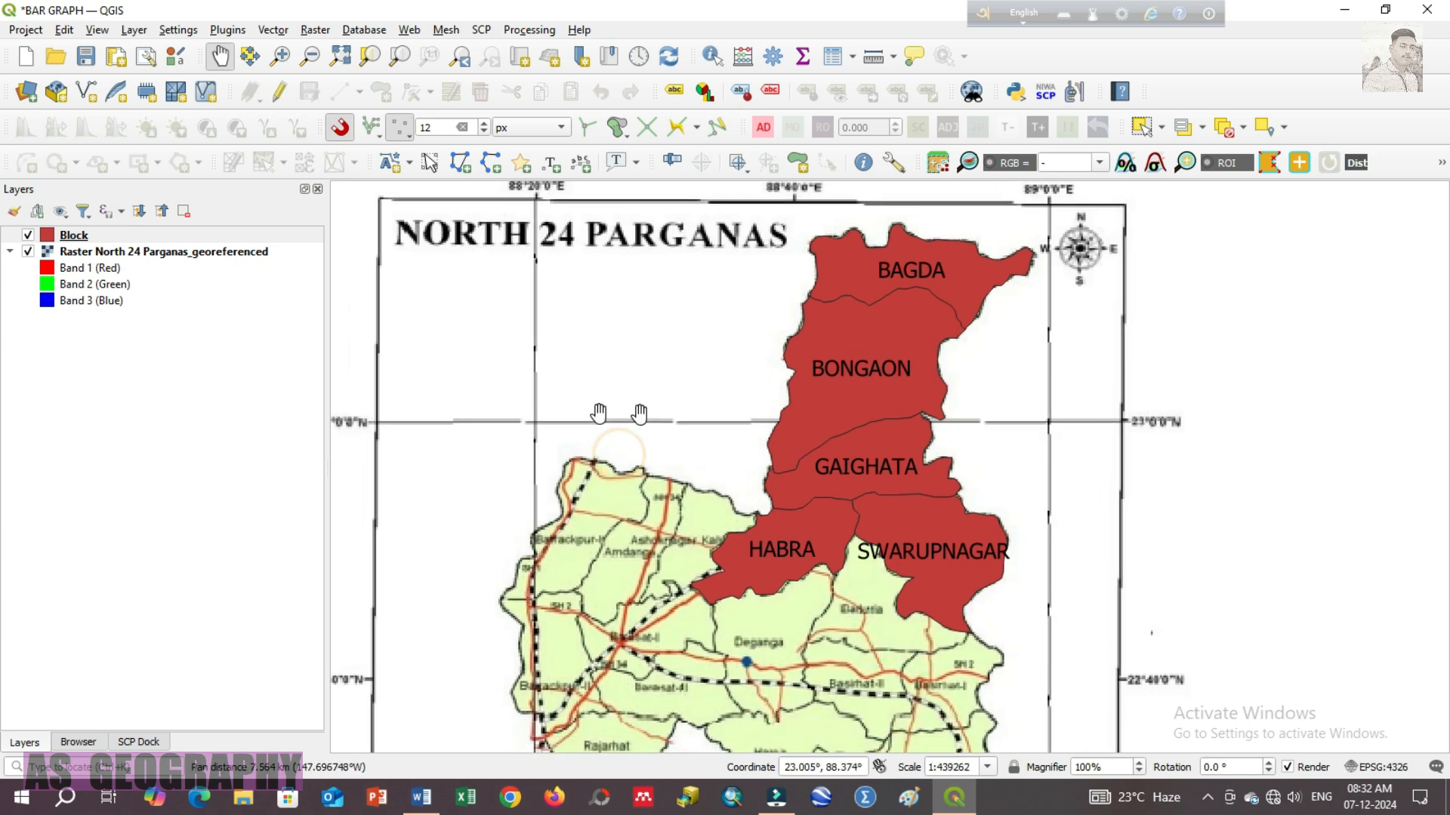
# Hide the Block layer and examine the georeferenced North 24 Parganas raster with its block boundaries and coordinates.
pyautogui.click(28, 235)
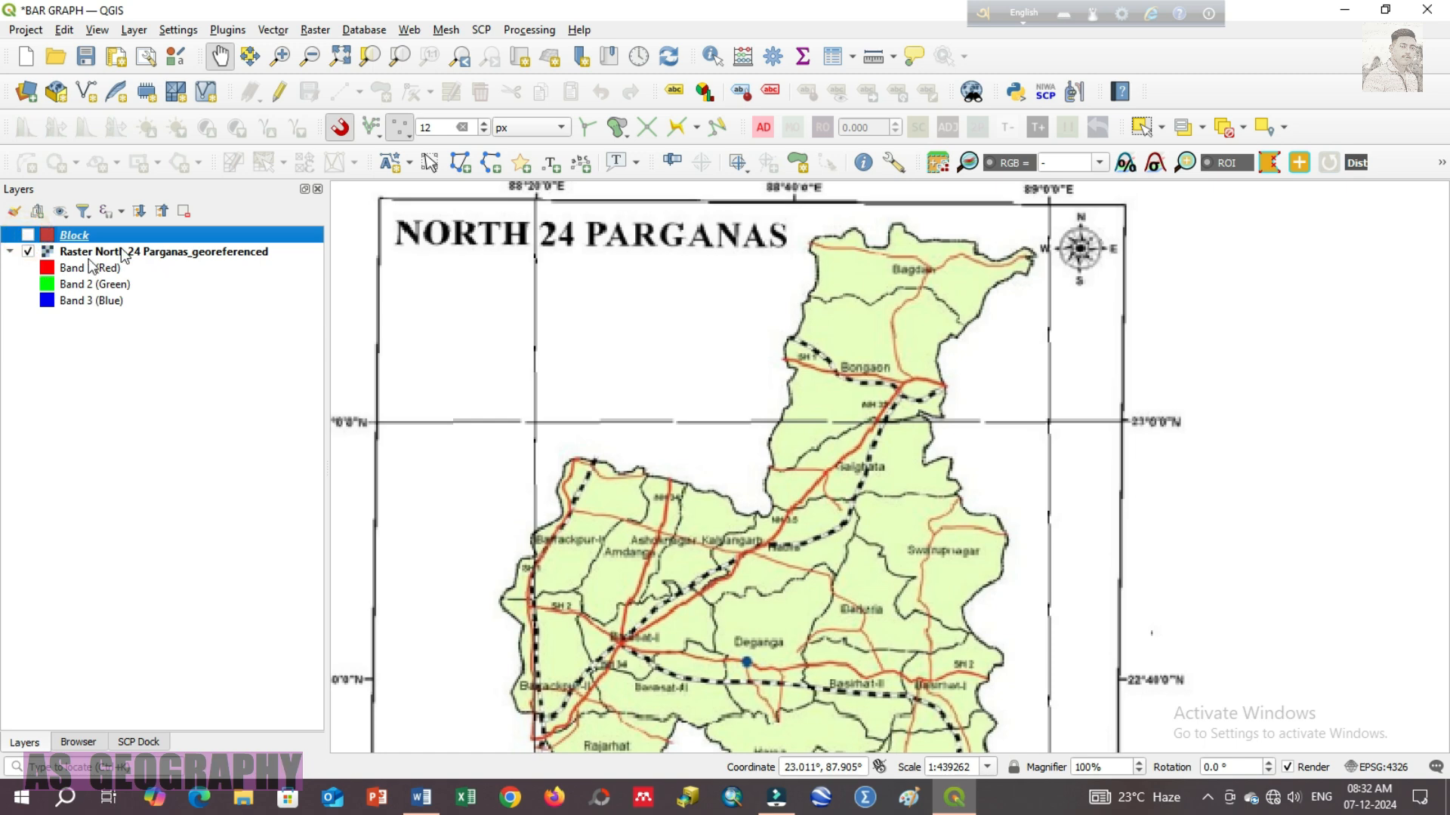
pyautogui.moveTo(664, 382); pyautogui.dragTo(728, 389)
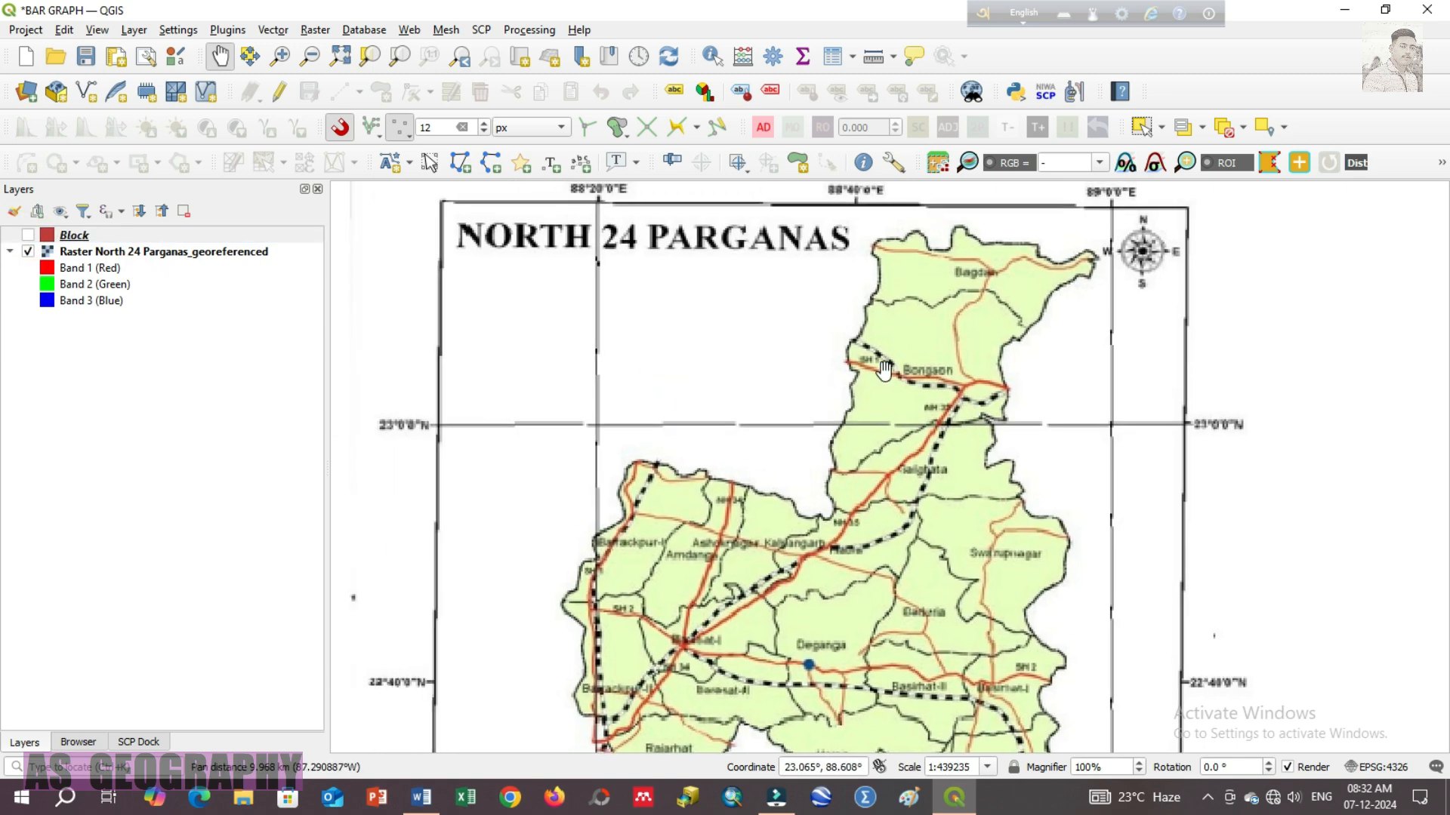
pyautogui.moveTo(863, 385); pyautogui.dragTo(787, 391)
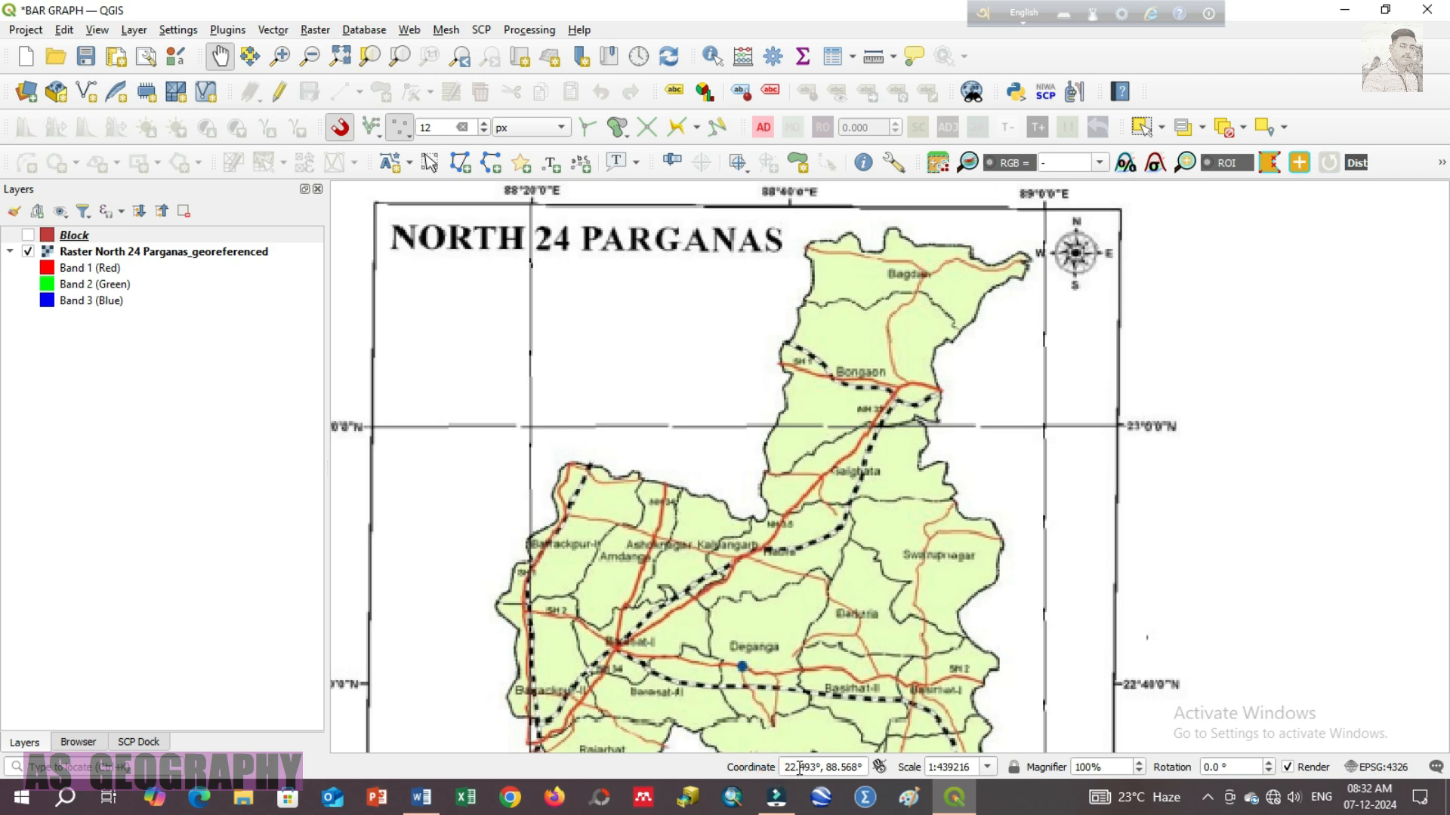
pyautogui.click(849, 767)
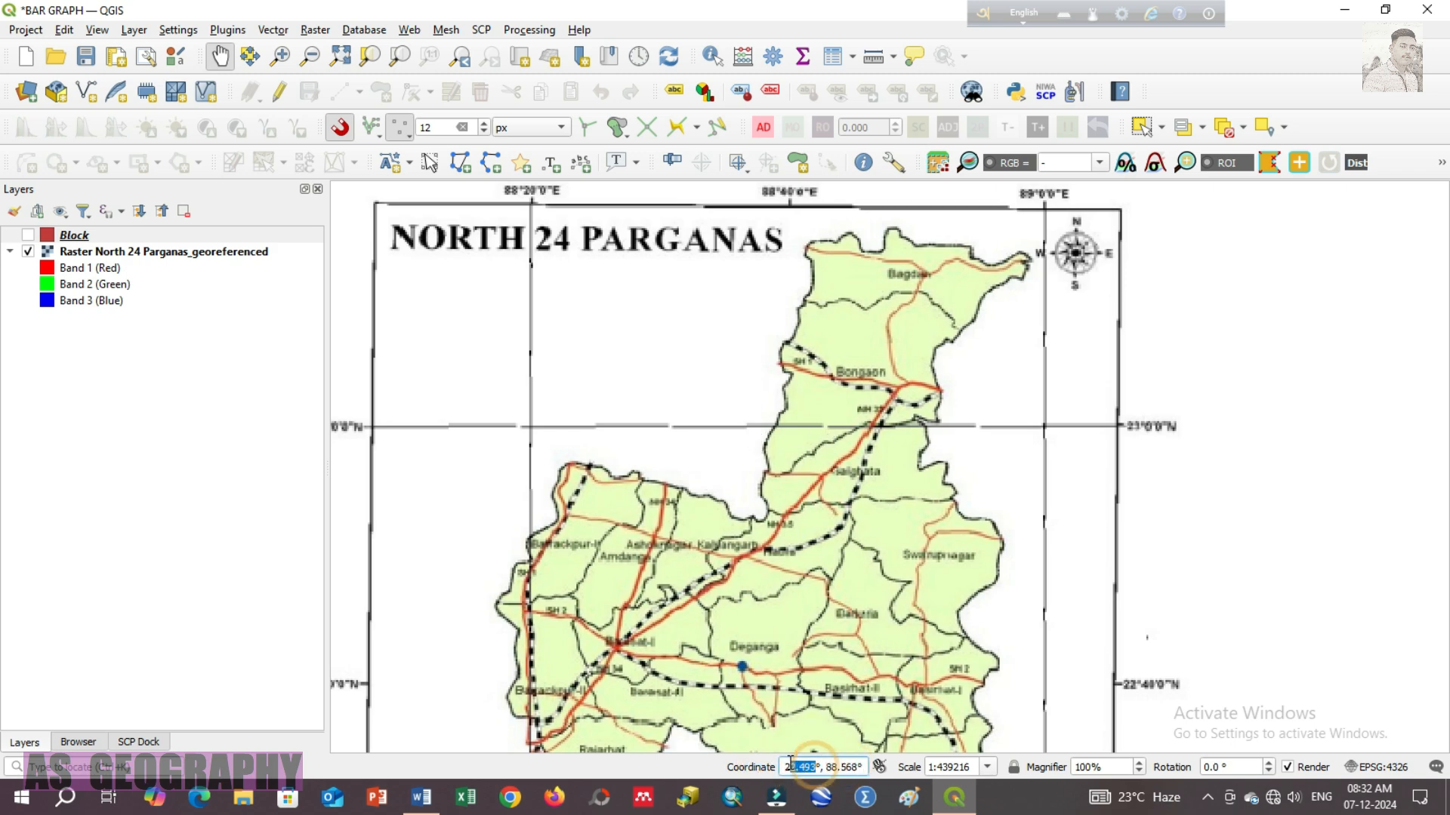
pyautogui.moveTo(815, 657); pyautogui.dragTo(783, 586)
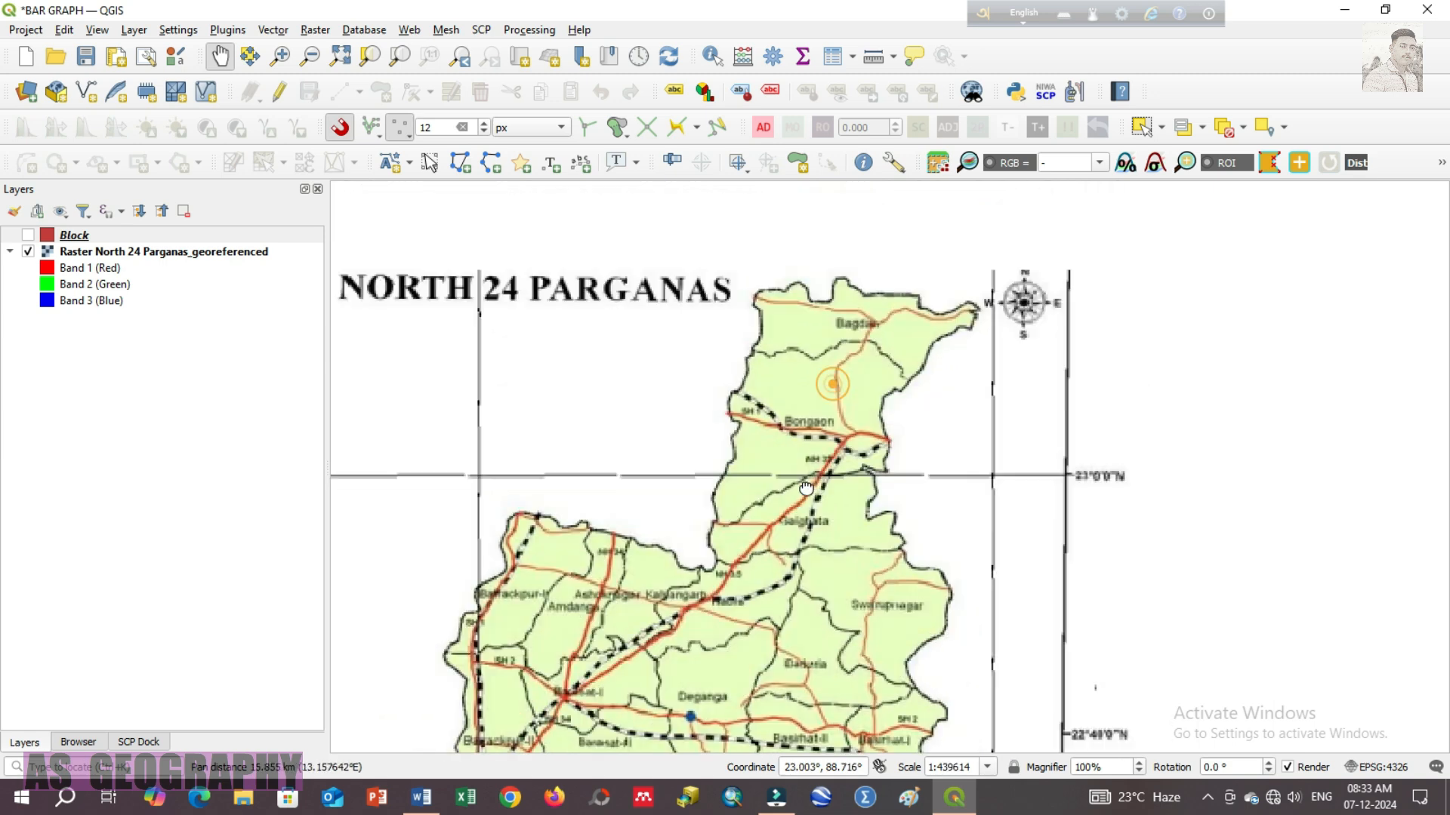
pyautogui.moveTo(836, 382)
pyautogui.mouseDown()
pyautogui.moveTo(812, 408)
pyautogui.moveTo(857, 391)
pyautogui.mouseUp()
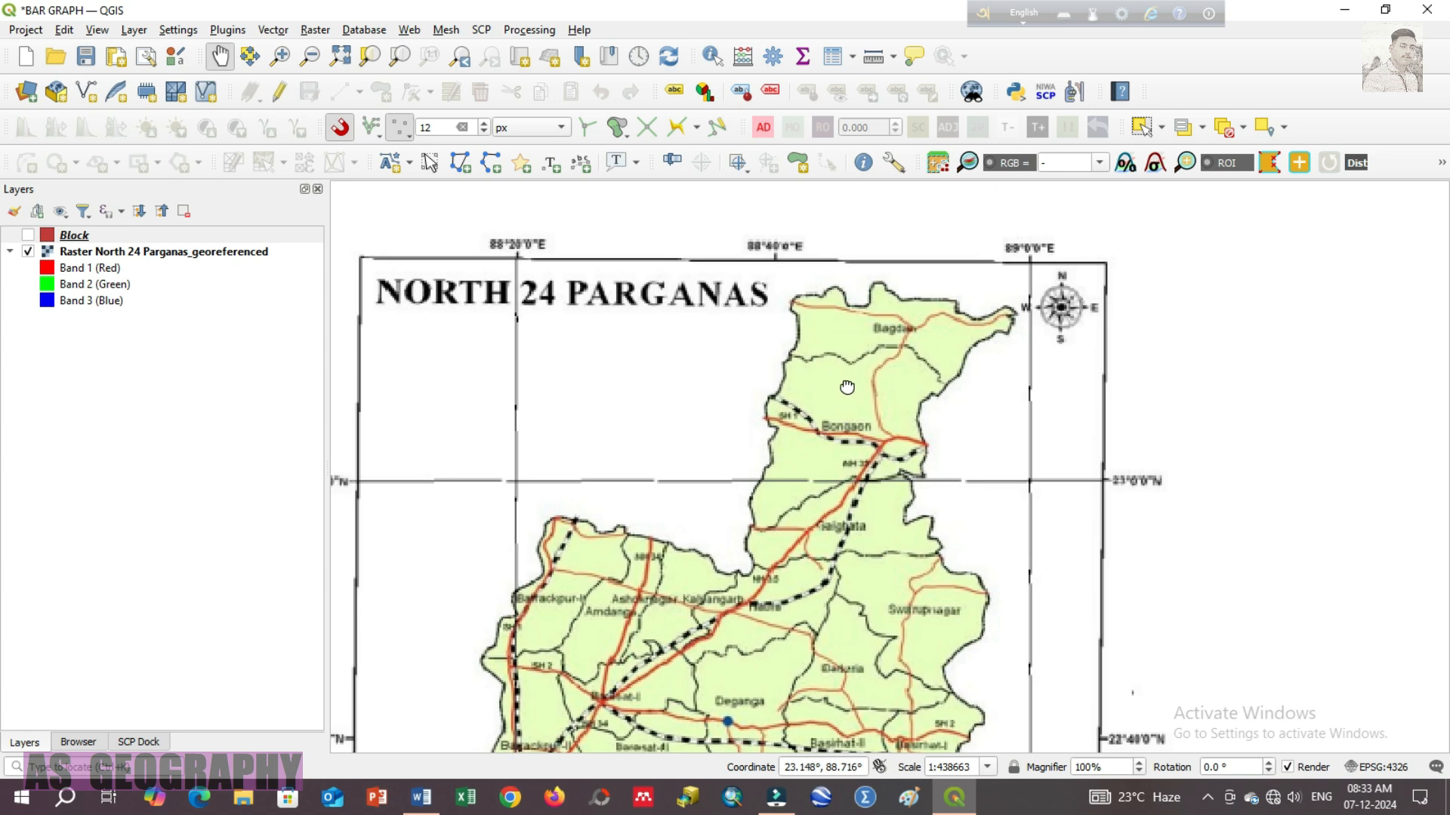
pyautogui.moveTo(851, 385); pyautogui.dragTo(873, 355)
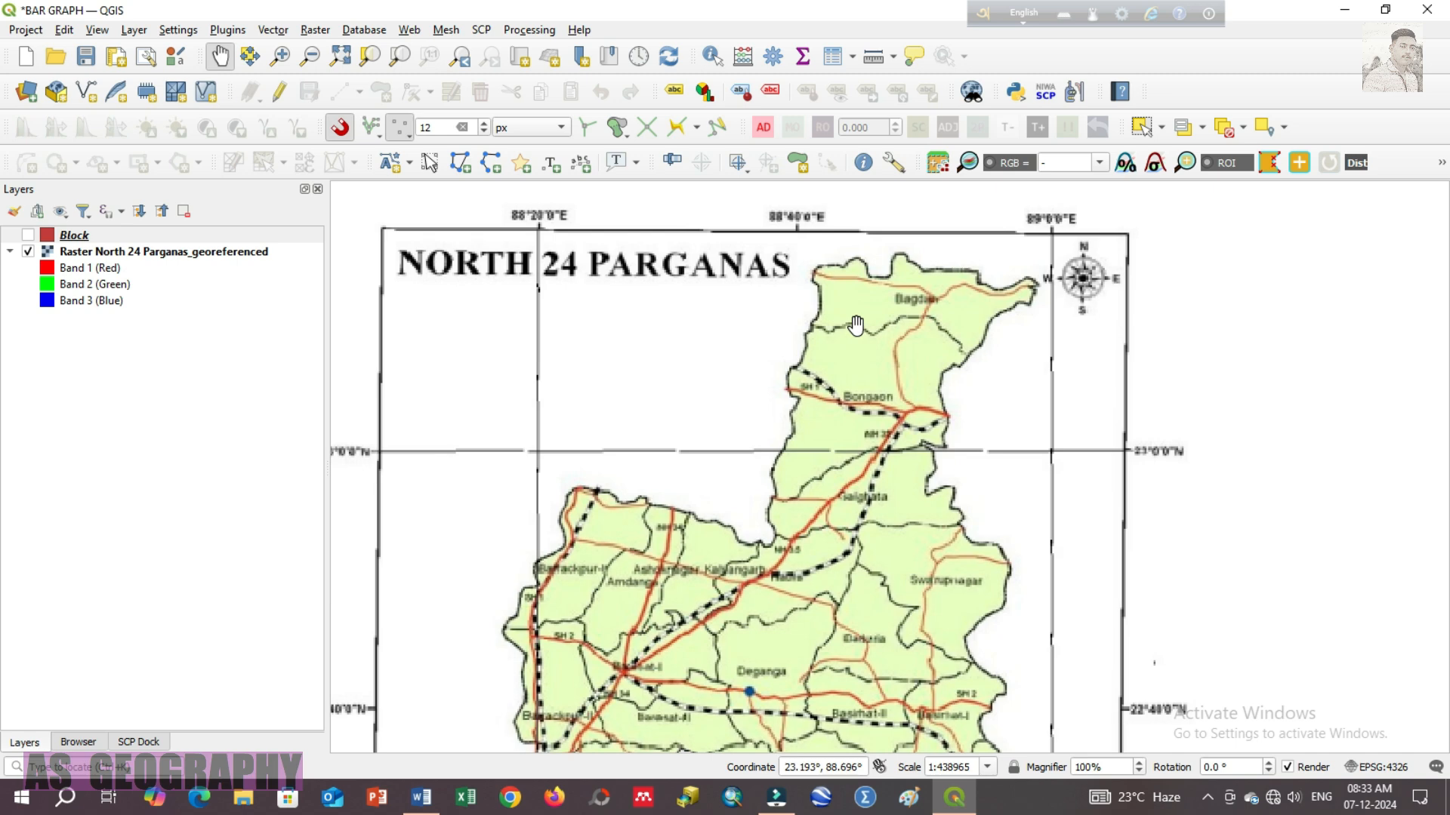
# Show the Block layer again and hide the georeferenced North 24 Parganas raster.
pyautogui.click(76, 238)
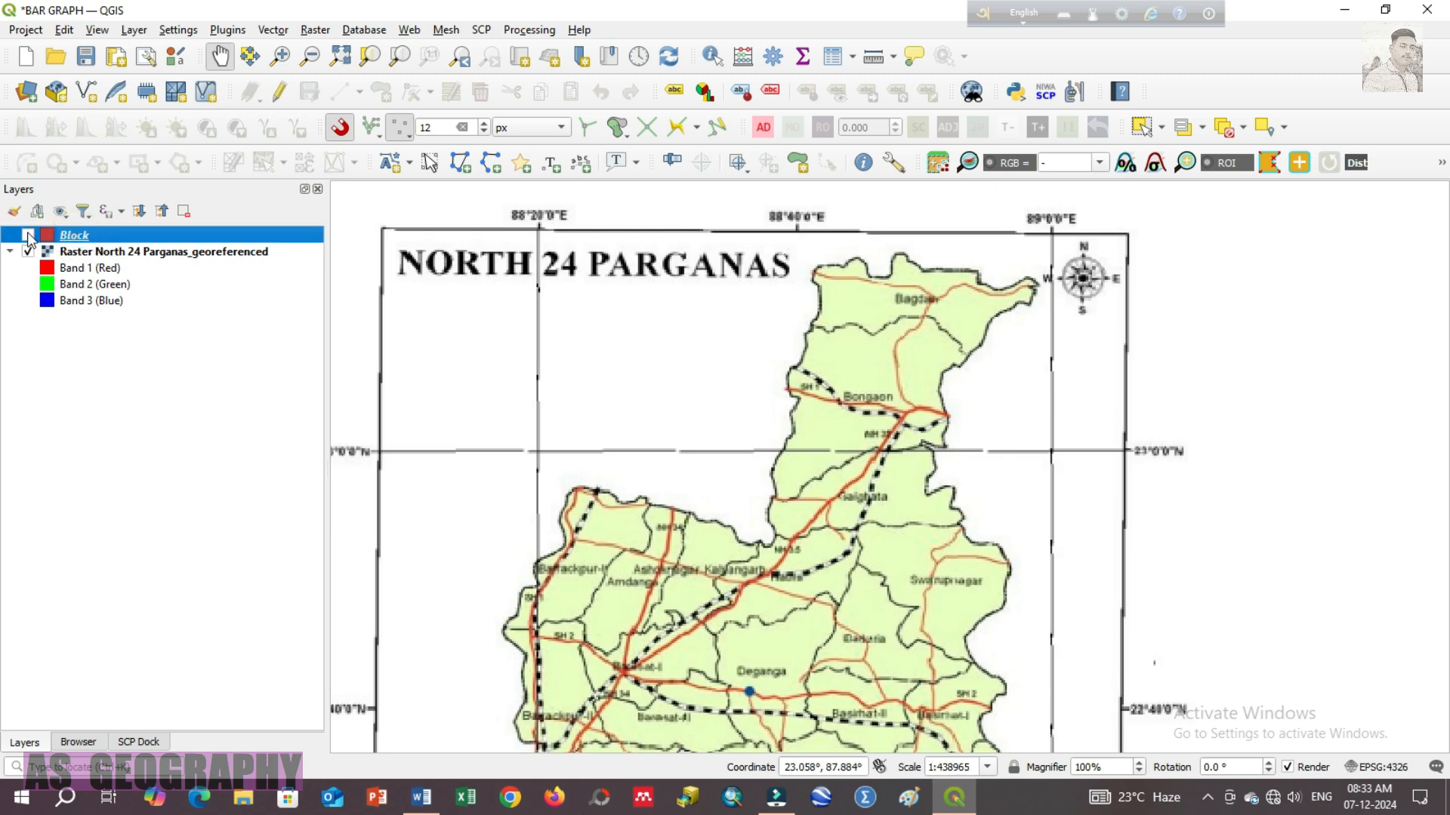
pyautogui.click(28, 236)
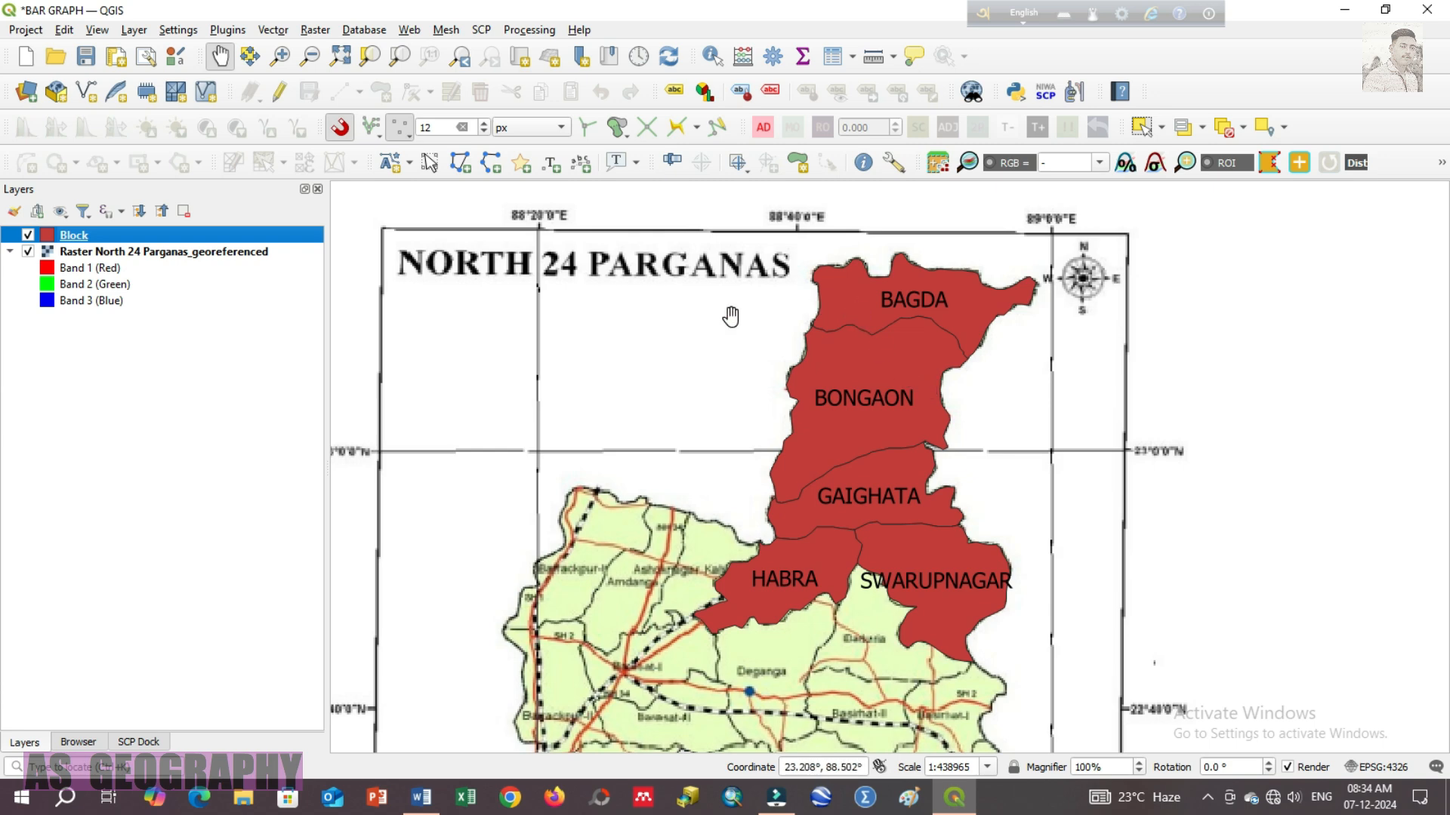
pyautogui.click(28, 252)
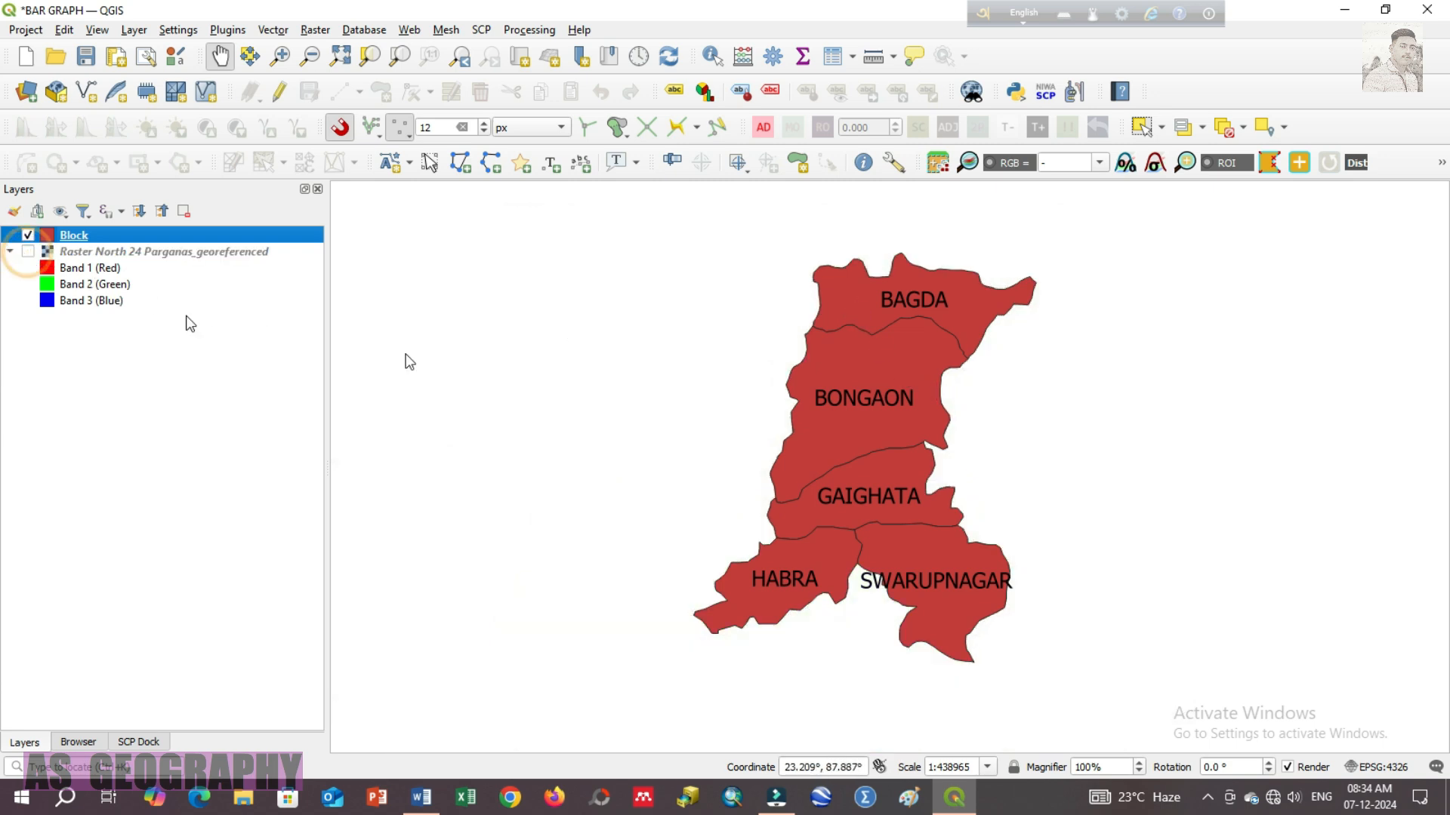
pyautogui.moveTo(936, 385); pyautogui.dragTo(867, 343)
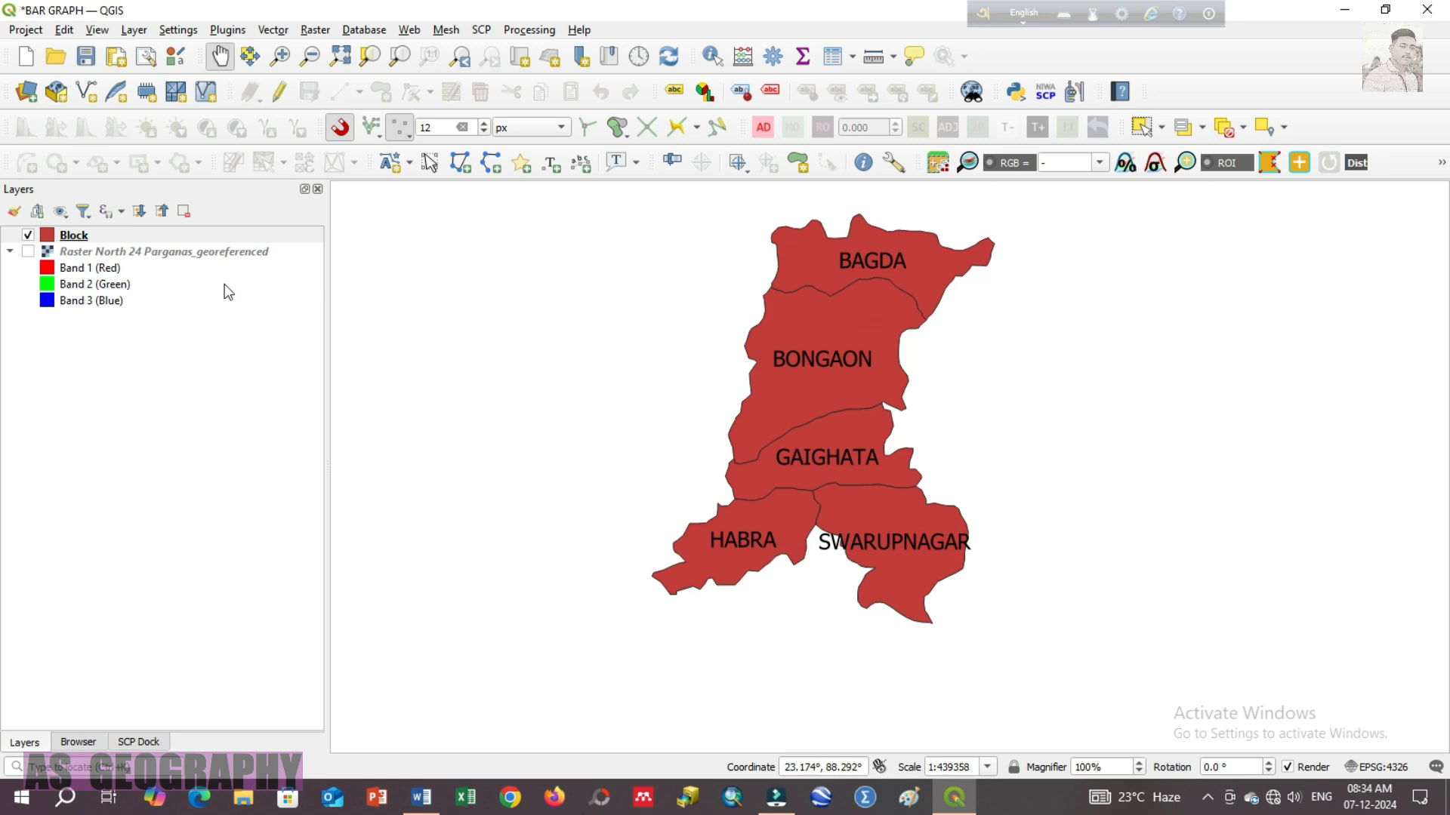
# Set the Block layer's simple fill to a transparent fill color in its symbology and apply the change.
pyautogui.click(66, 239)
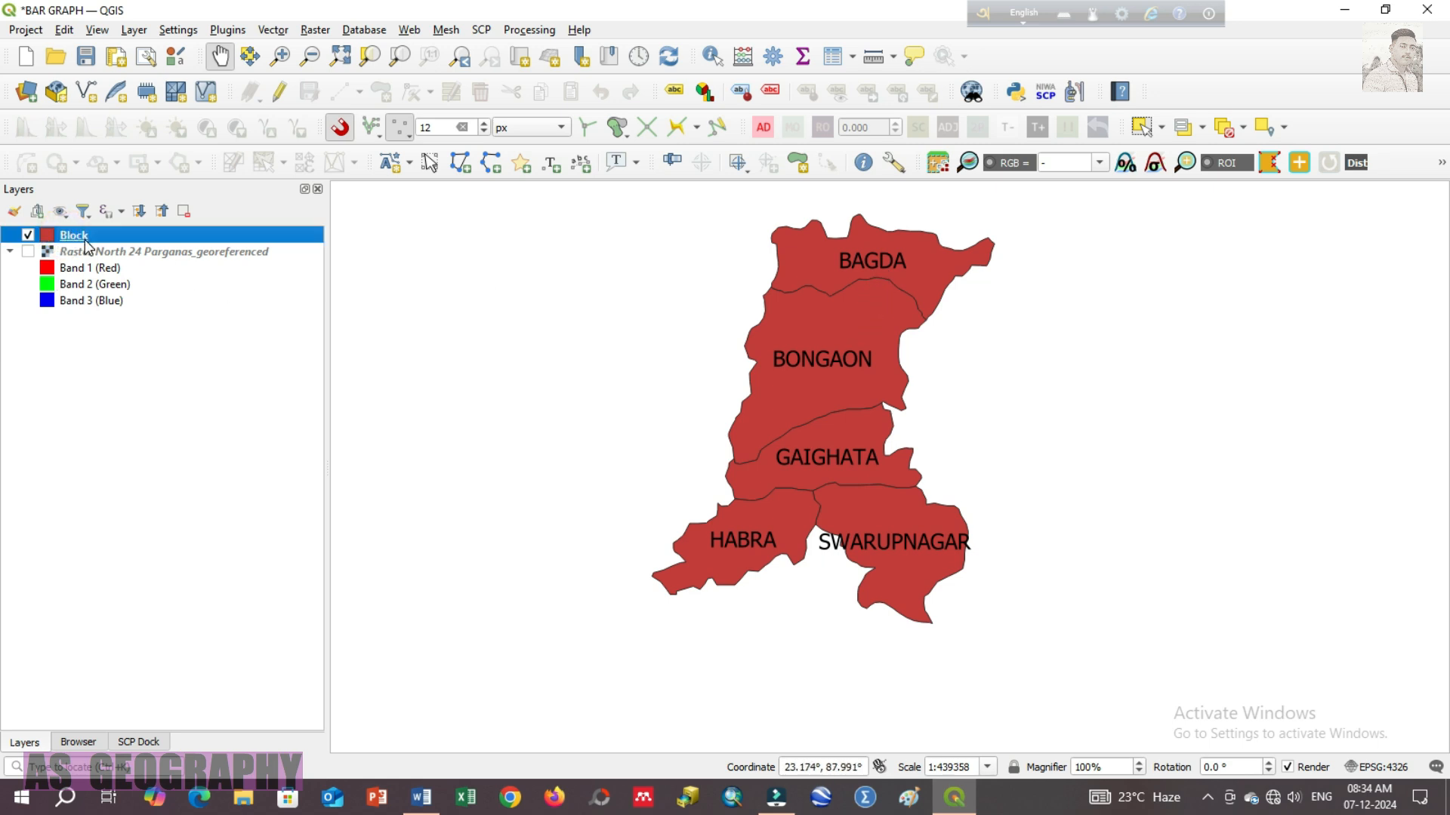
pyautogui.rightClick(66, 237)
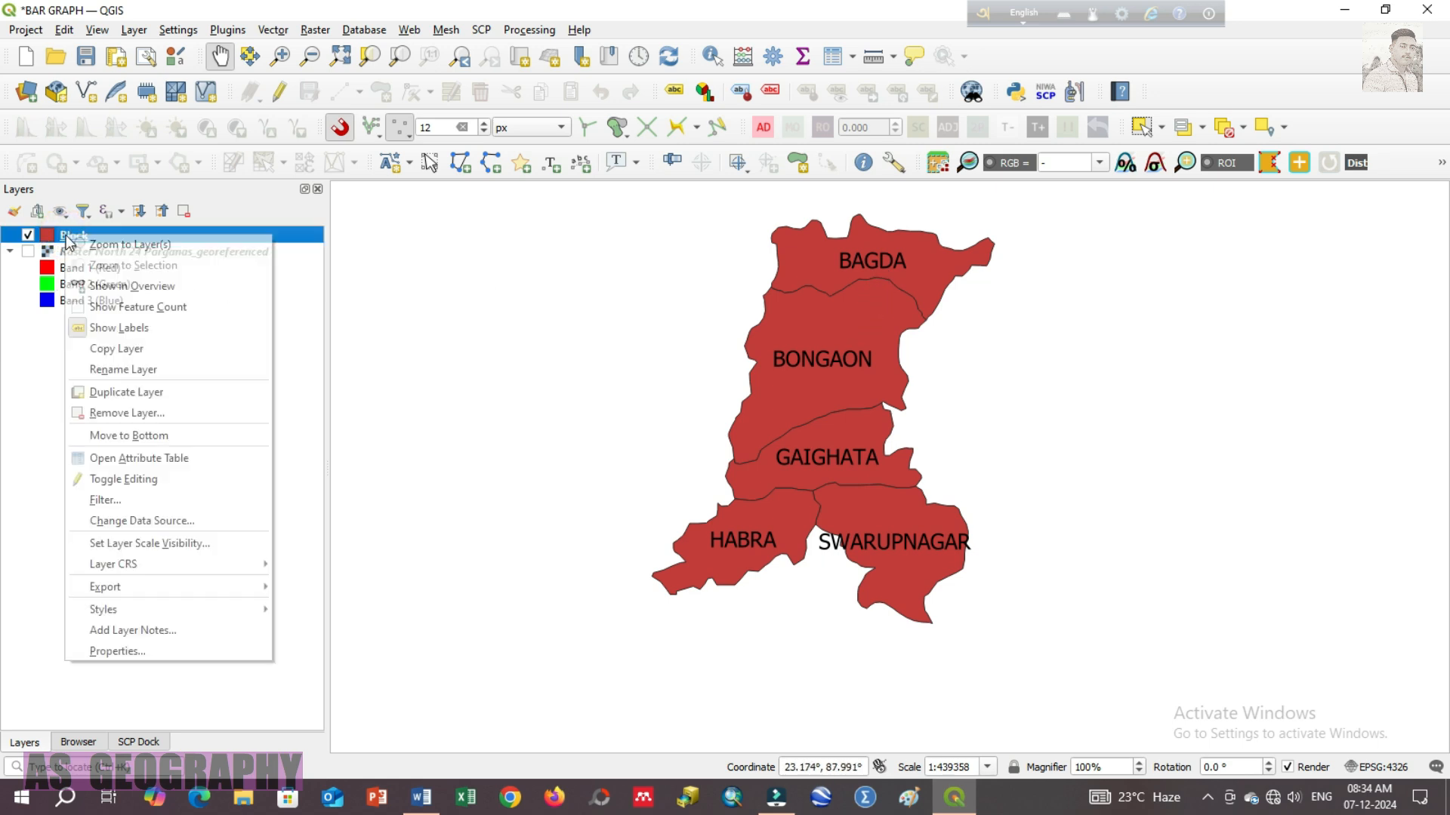
pyautogui.click(146, 656)
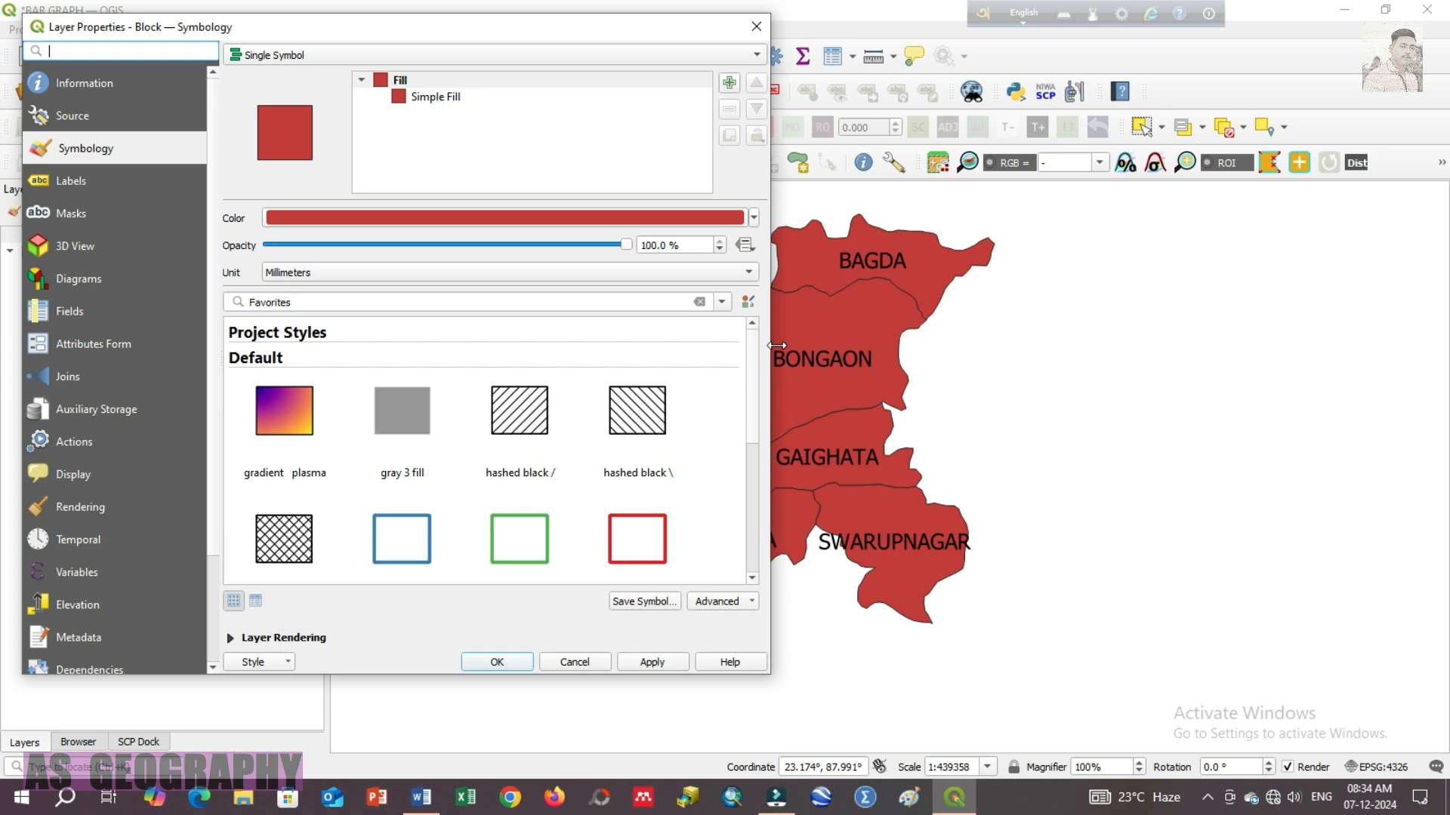
pyautogui.click(422, 99)
pyautogui.click(412, 80)
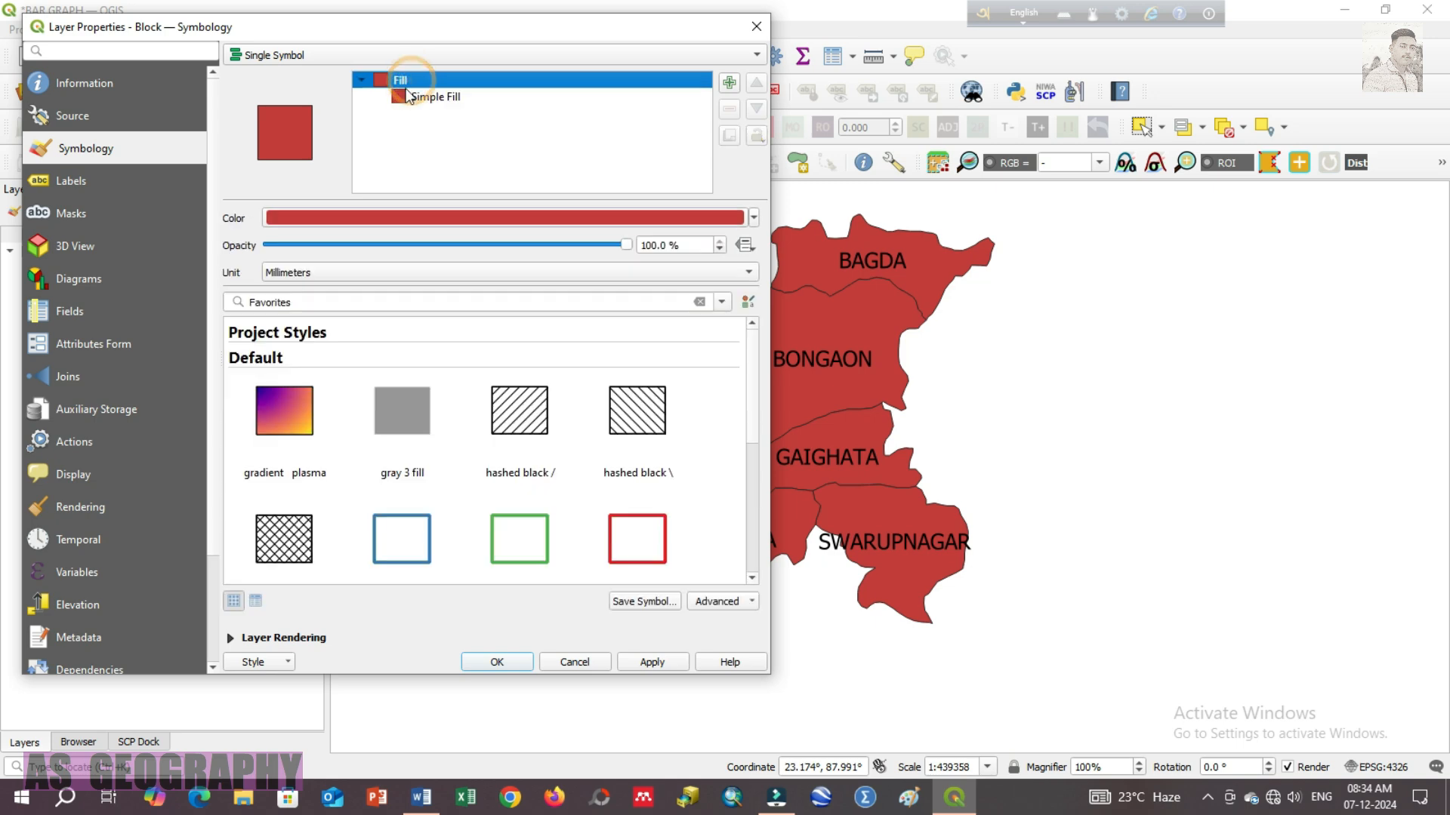
pyautogui.click(754, 218)
pyautogui.click(754, 220)
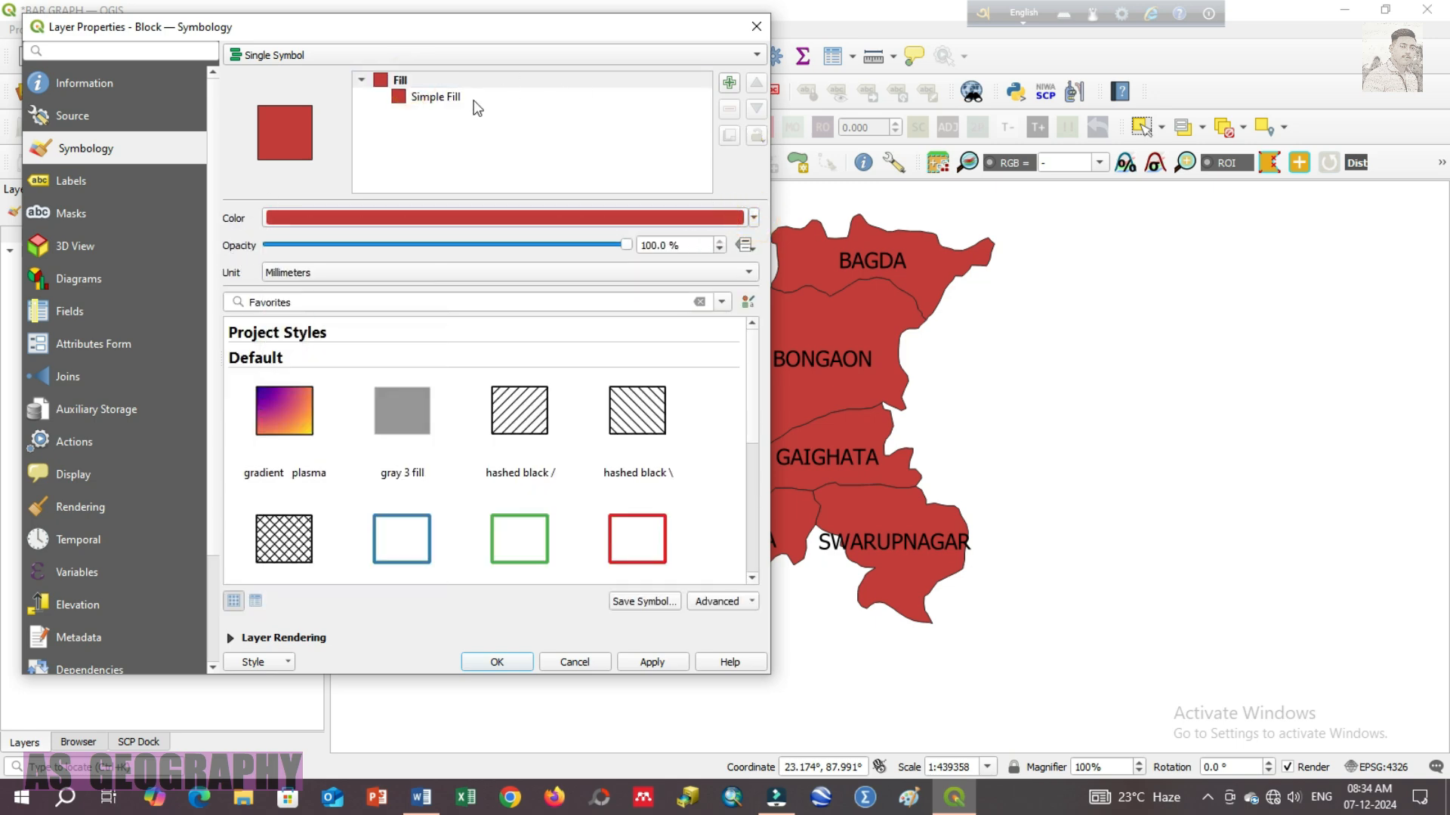
pyautogui.click(445, 98)
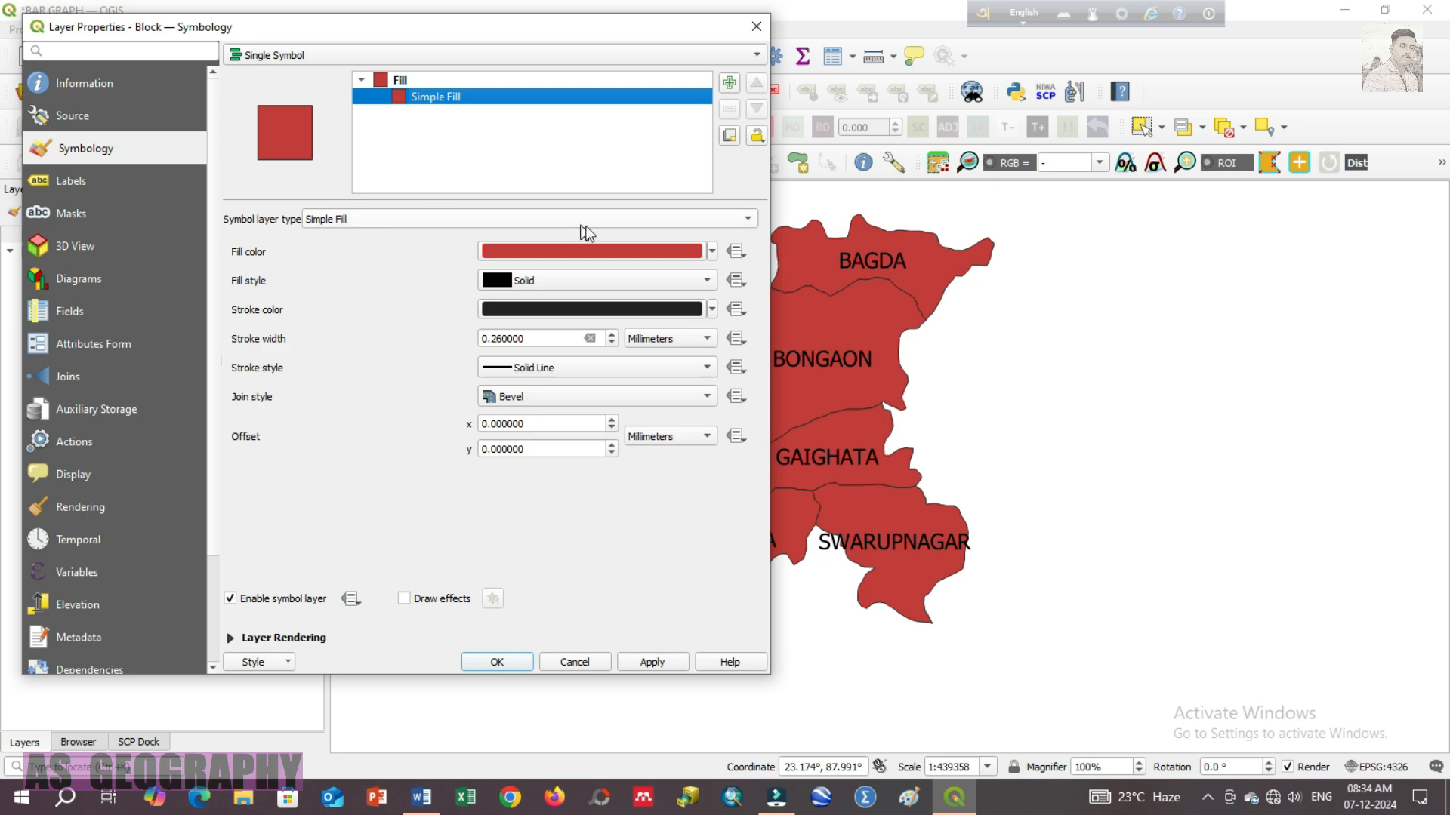
pyautogui.click(712, 251)
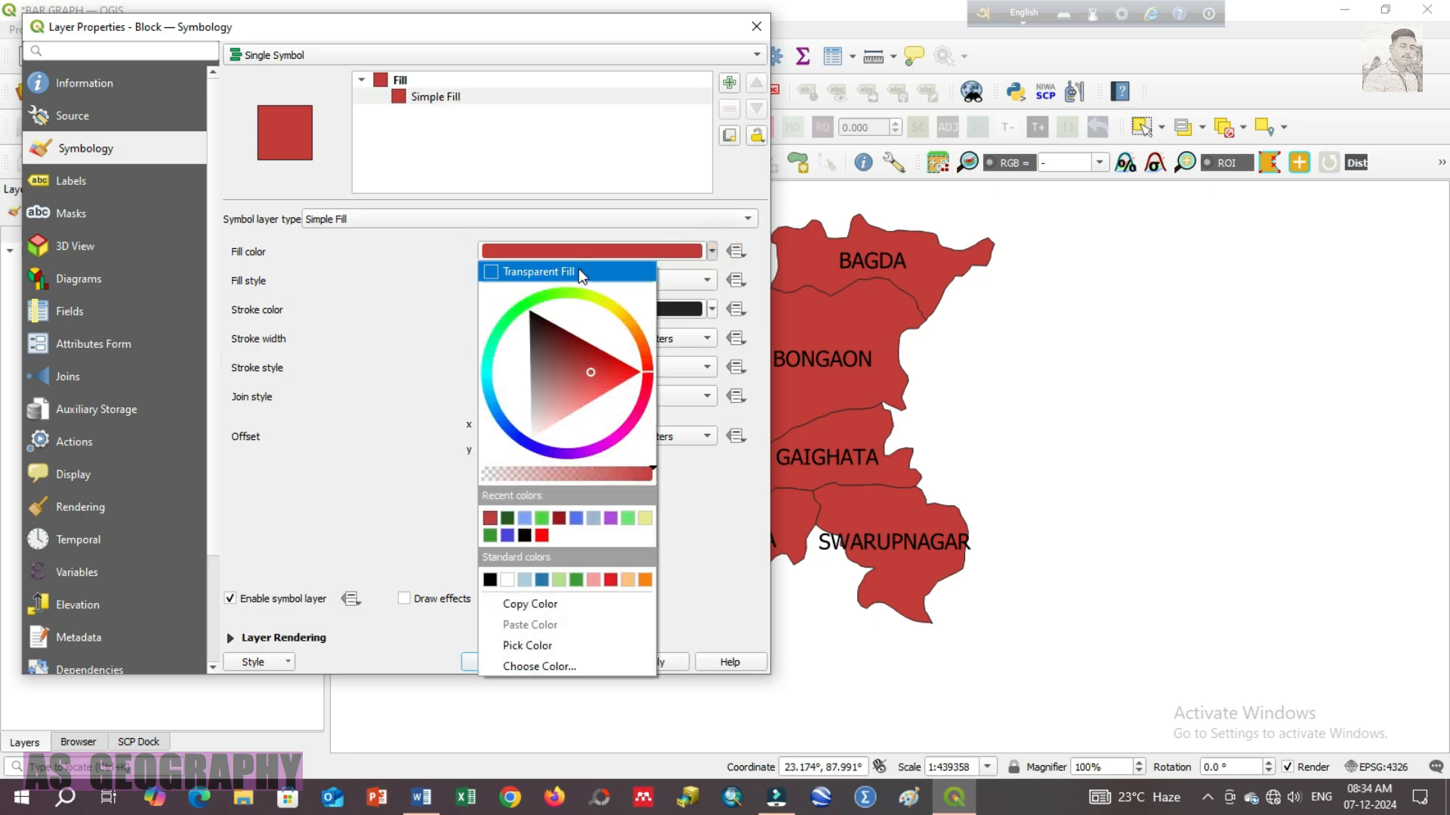
pyautogui.click(510, 271)
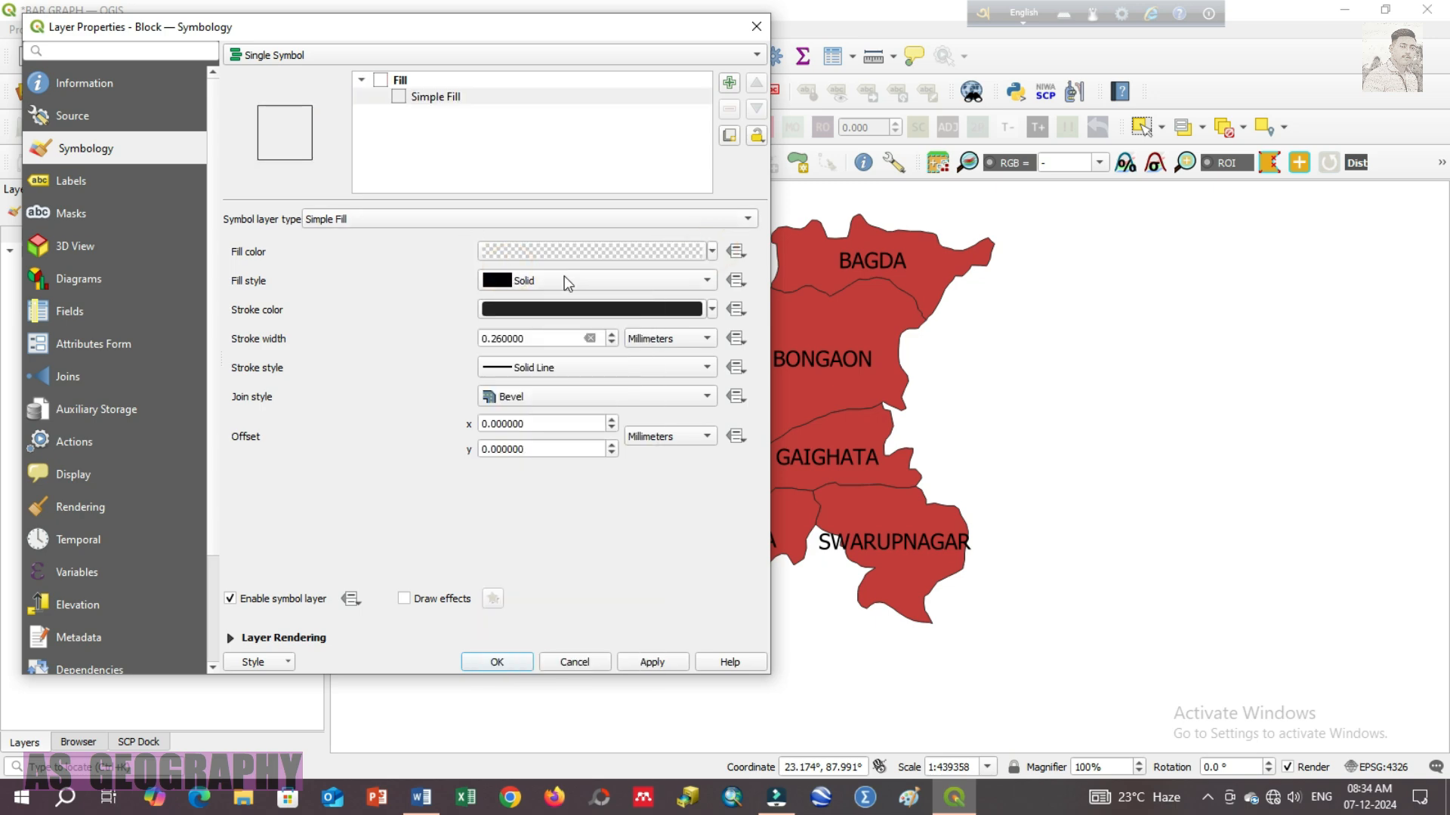
pyautogui.click(652, 660)
pyautogui.click(653, 661)
pyautogui.click(505, 661)
pyautogui.moveTo(893, 239); pyautogui.dragTo(858, 304)
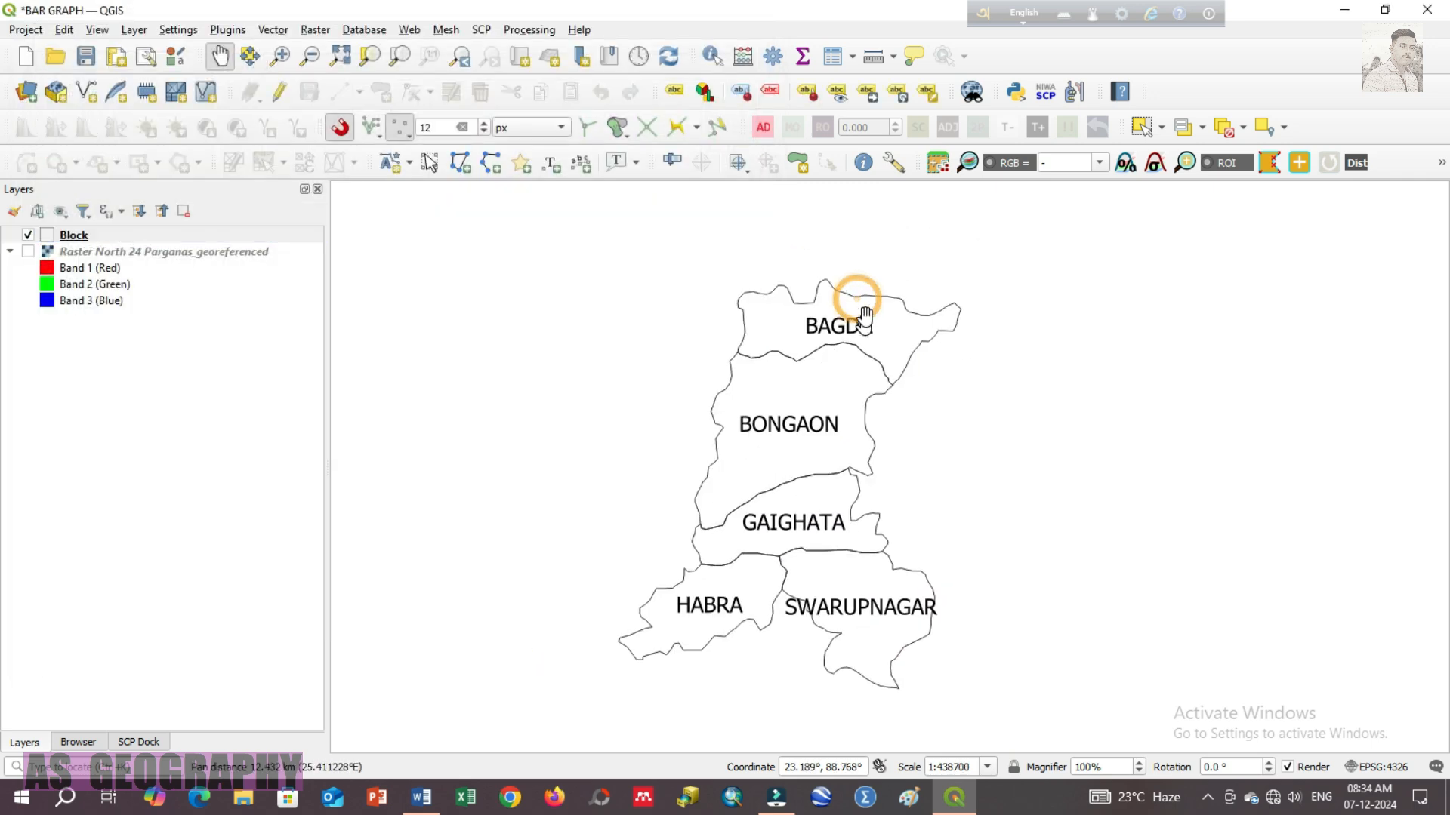
pyautogui.scroll(1, 864, 311)
pyautogui.moveTo(787, 387); pyautogui.dragTo(835, 349)
pyautogui.scroll(-1, 777, 493)
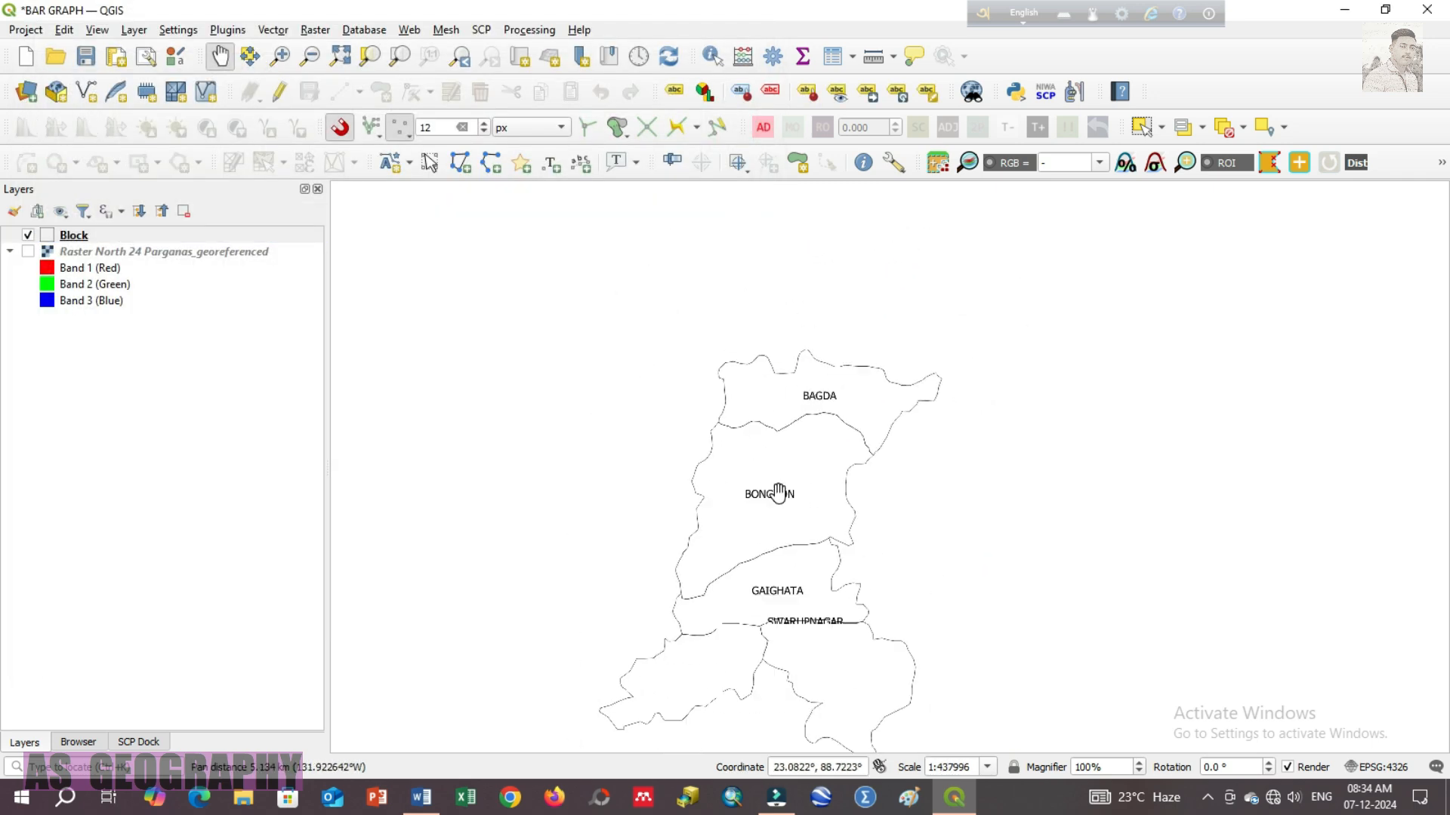
pyautogui.moveTo(751, 560); pyautogui.dragTo(765, 428)
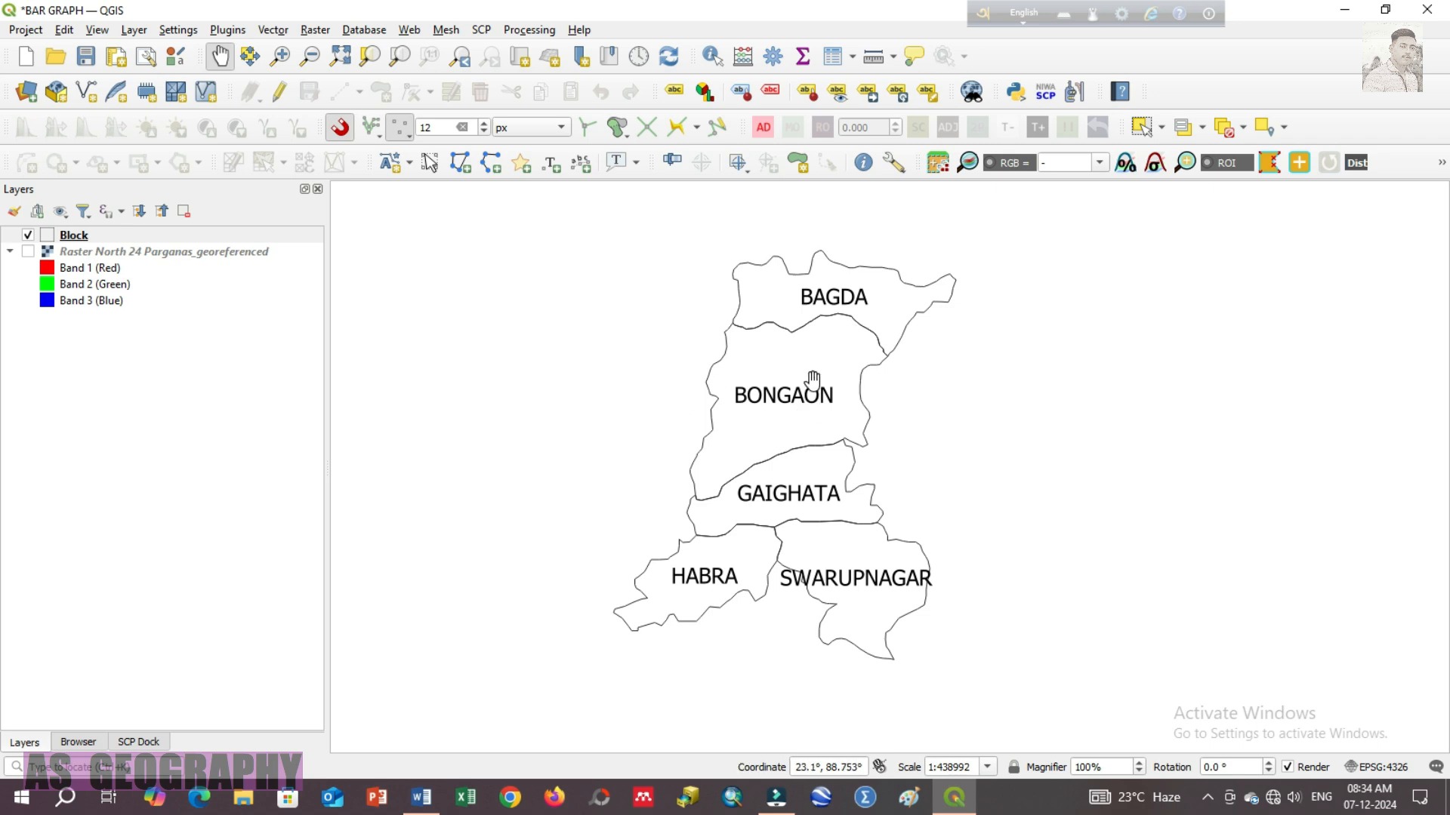
# Open the Block layer's attribute table and place its window over the map.
pyautogui.click(76, 234)
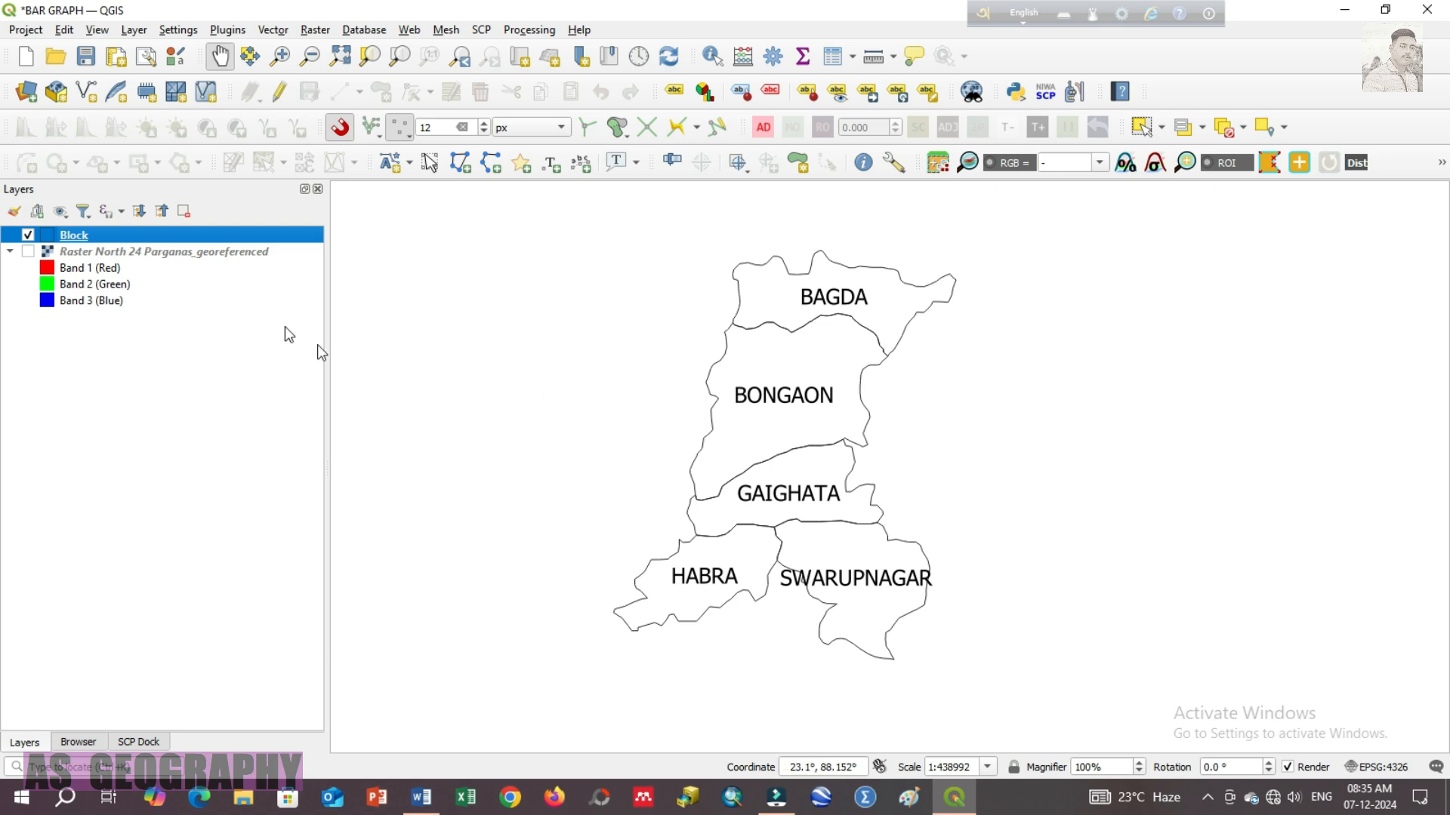
pyautogui.rightClick(93, 234)
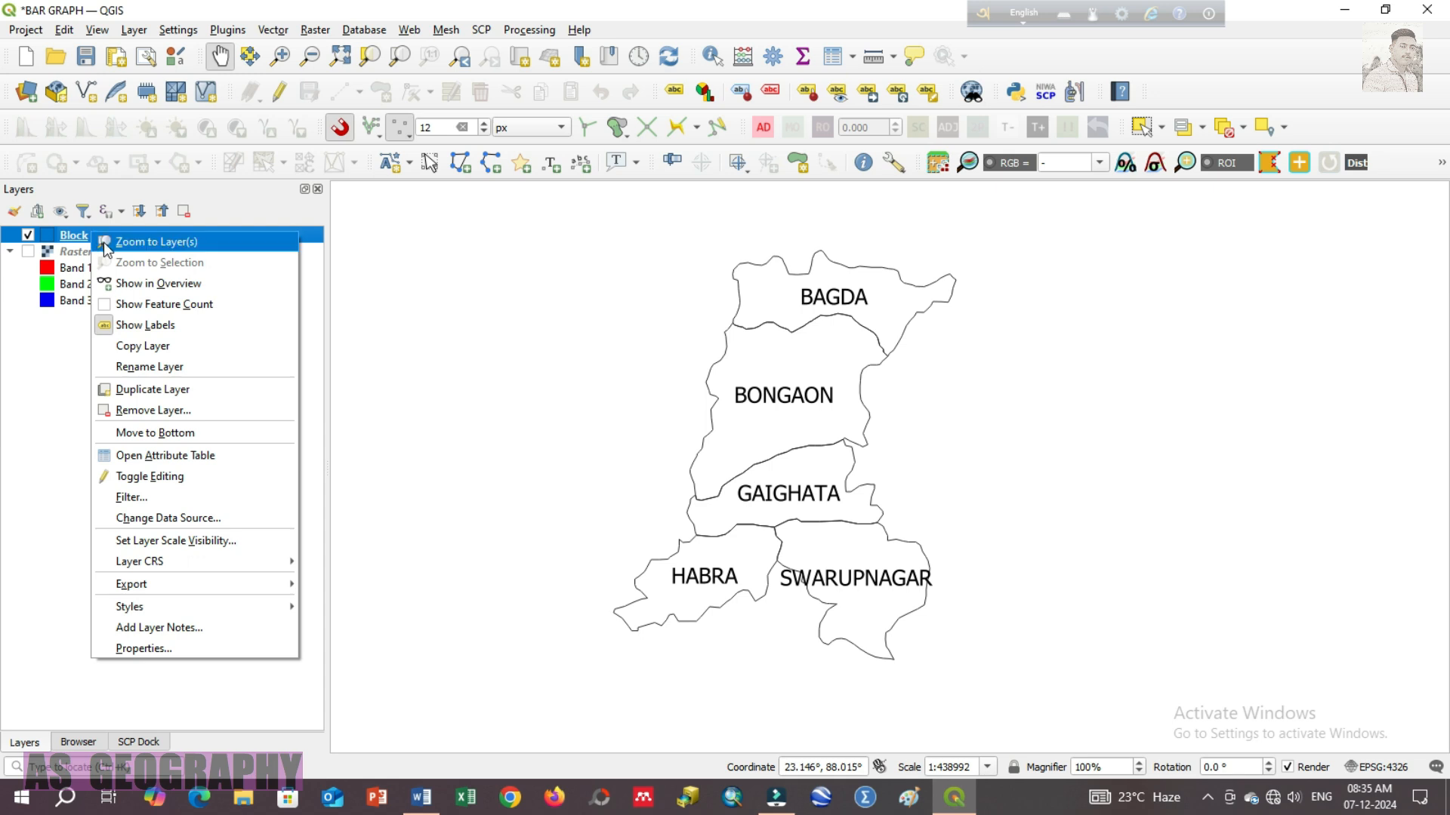
pyautogui.click(170, 456)
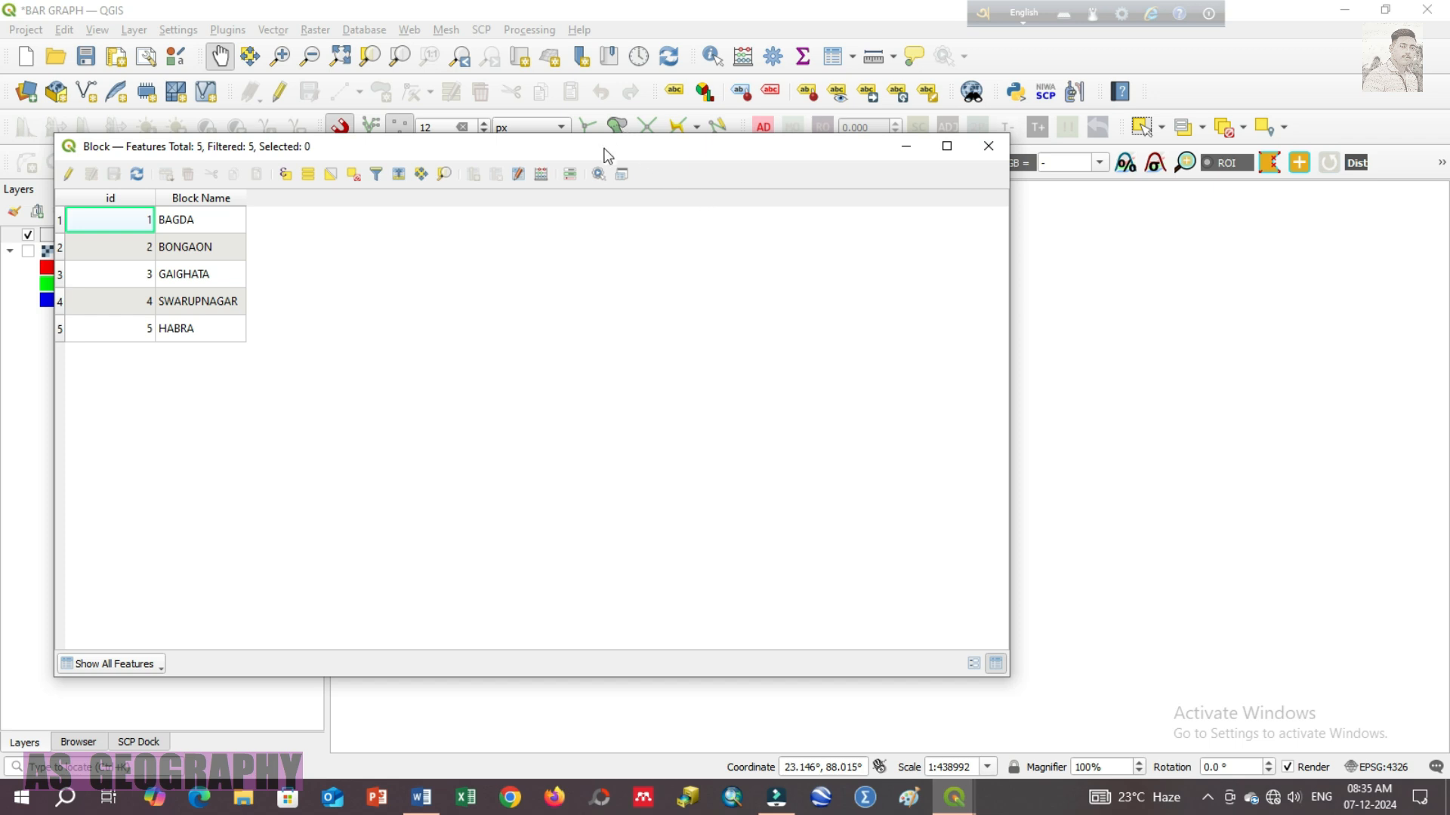
pyautogui.moveTo(592, 153); pyautogui.dragTo(697, 197)
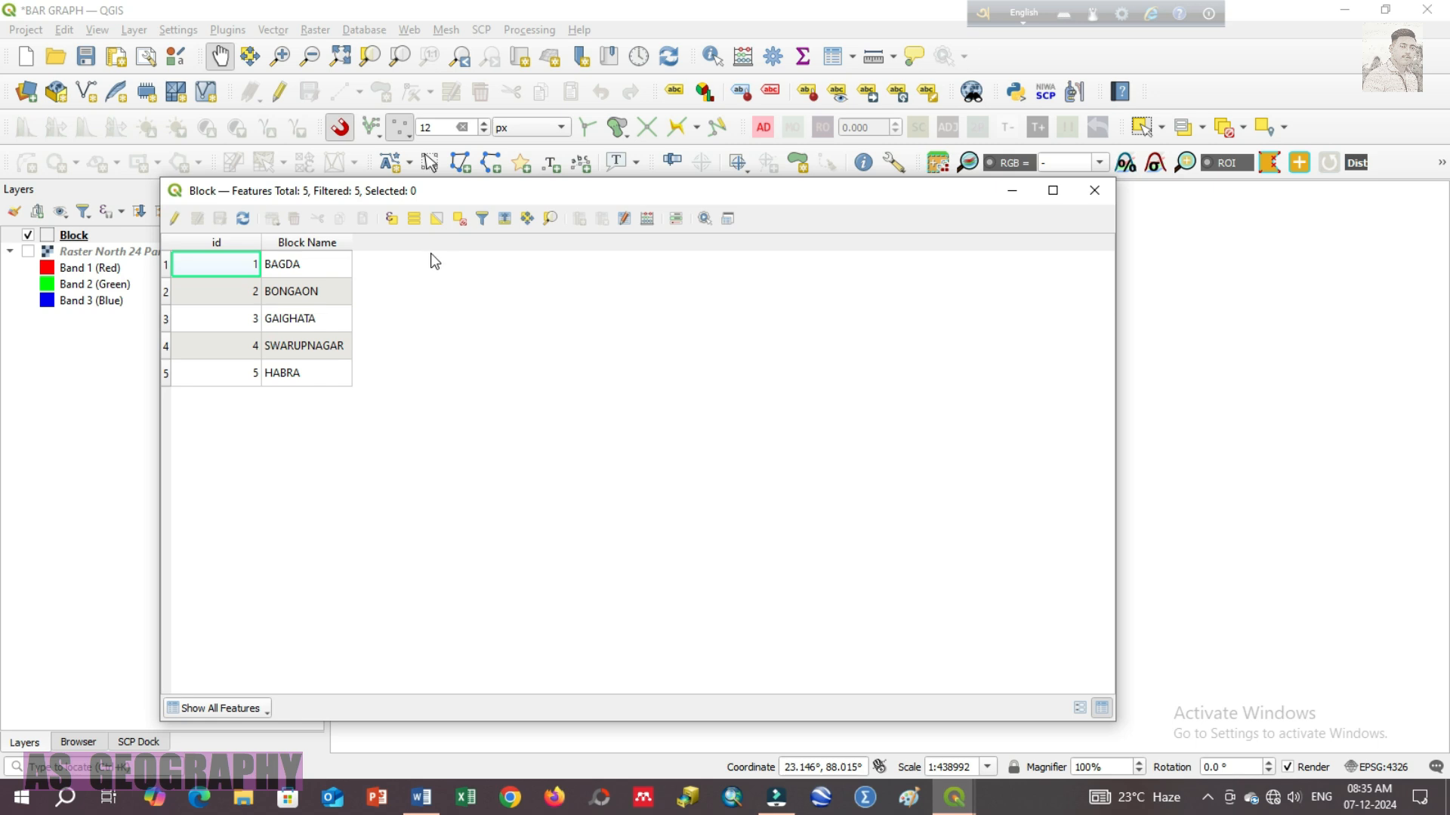
# Enable editing of the Block attribute table and add an Integer (32 bit) field named TOTAL POP.
pyautogui.click(175, 219)
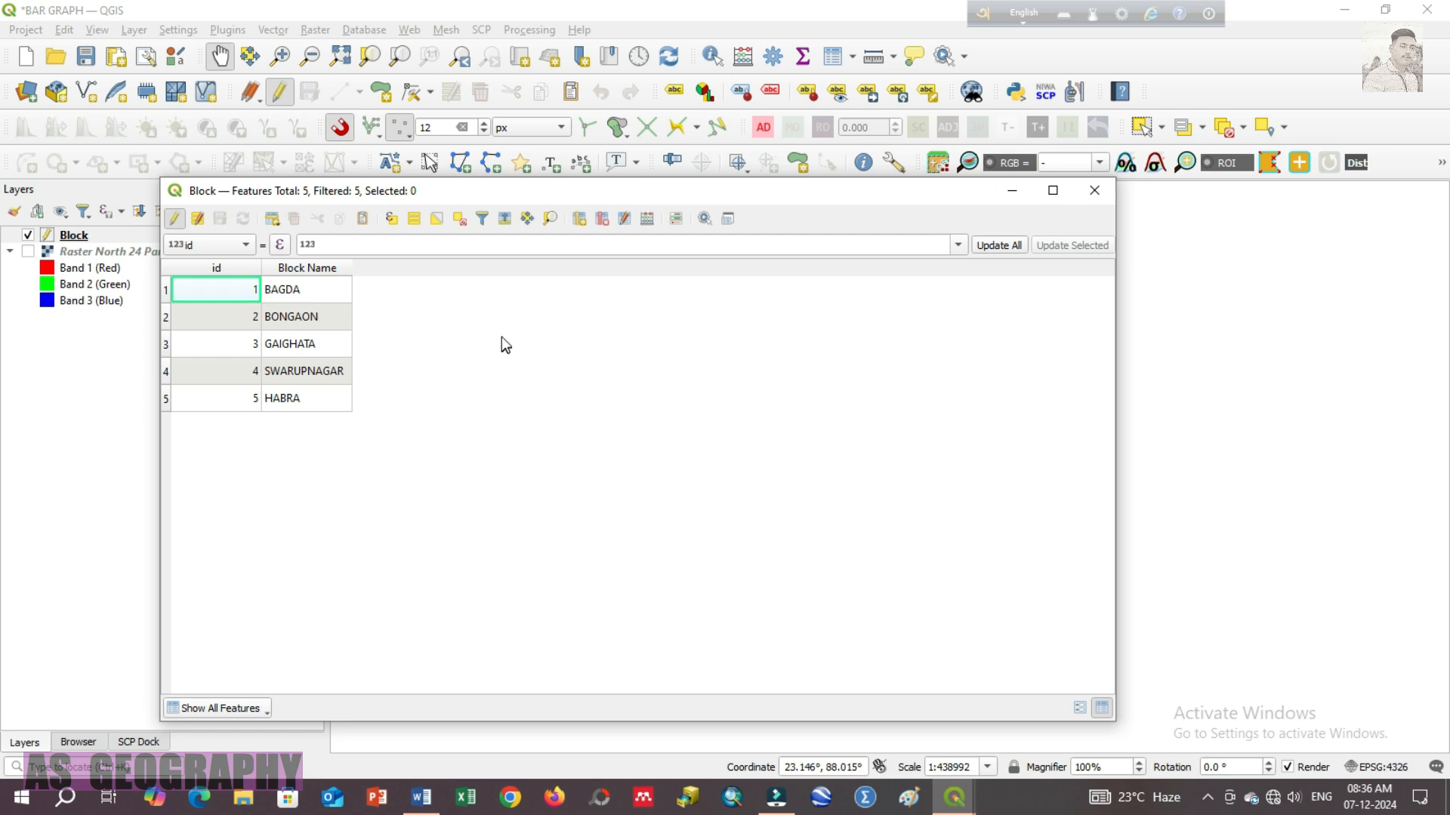
pyautogui.click(581, 221)
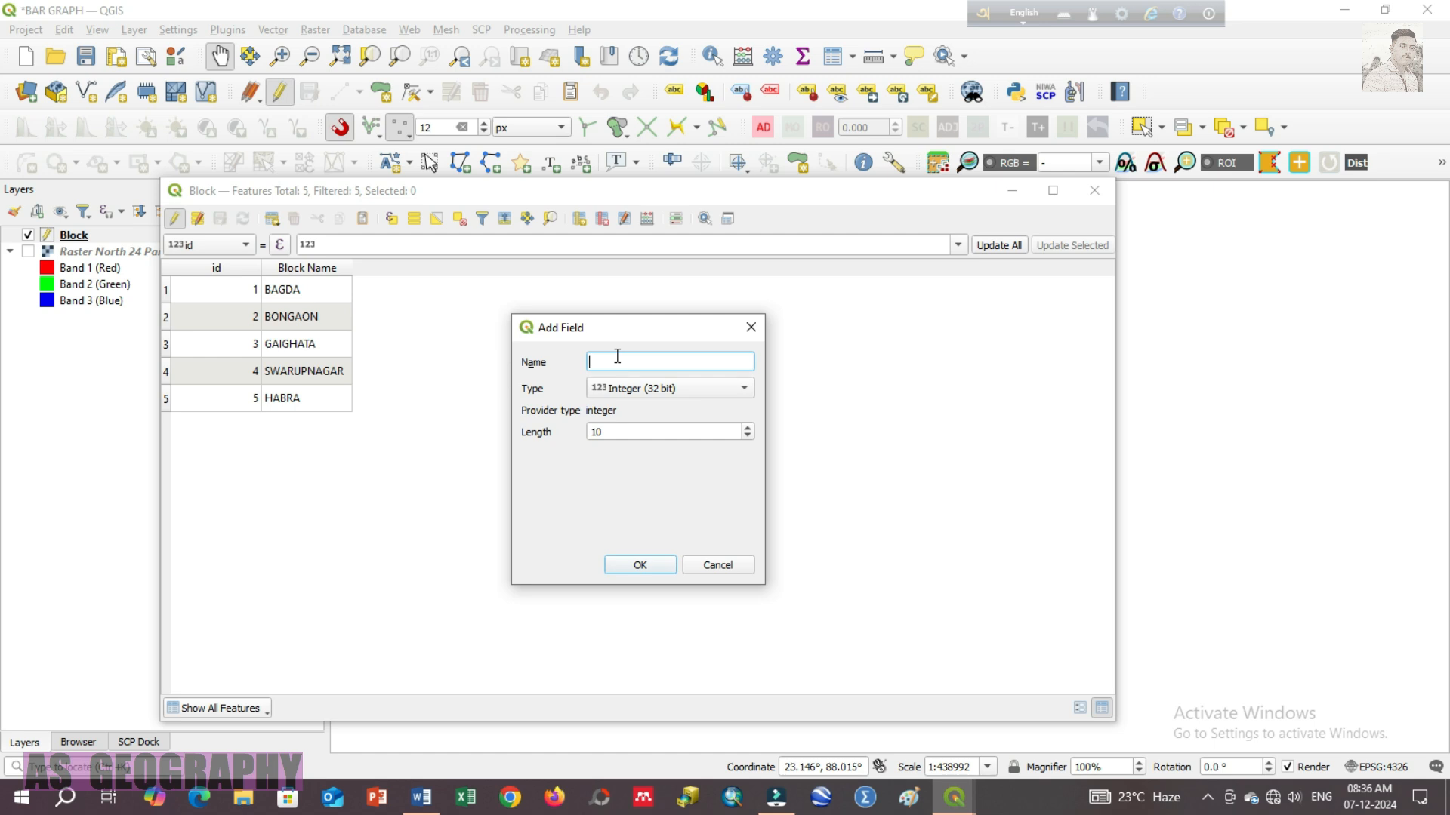
pyautogui.write('T')
pyautogui.write('OTAL')
pyautogui.write('-POP')
pyautogui.click(642, 388)
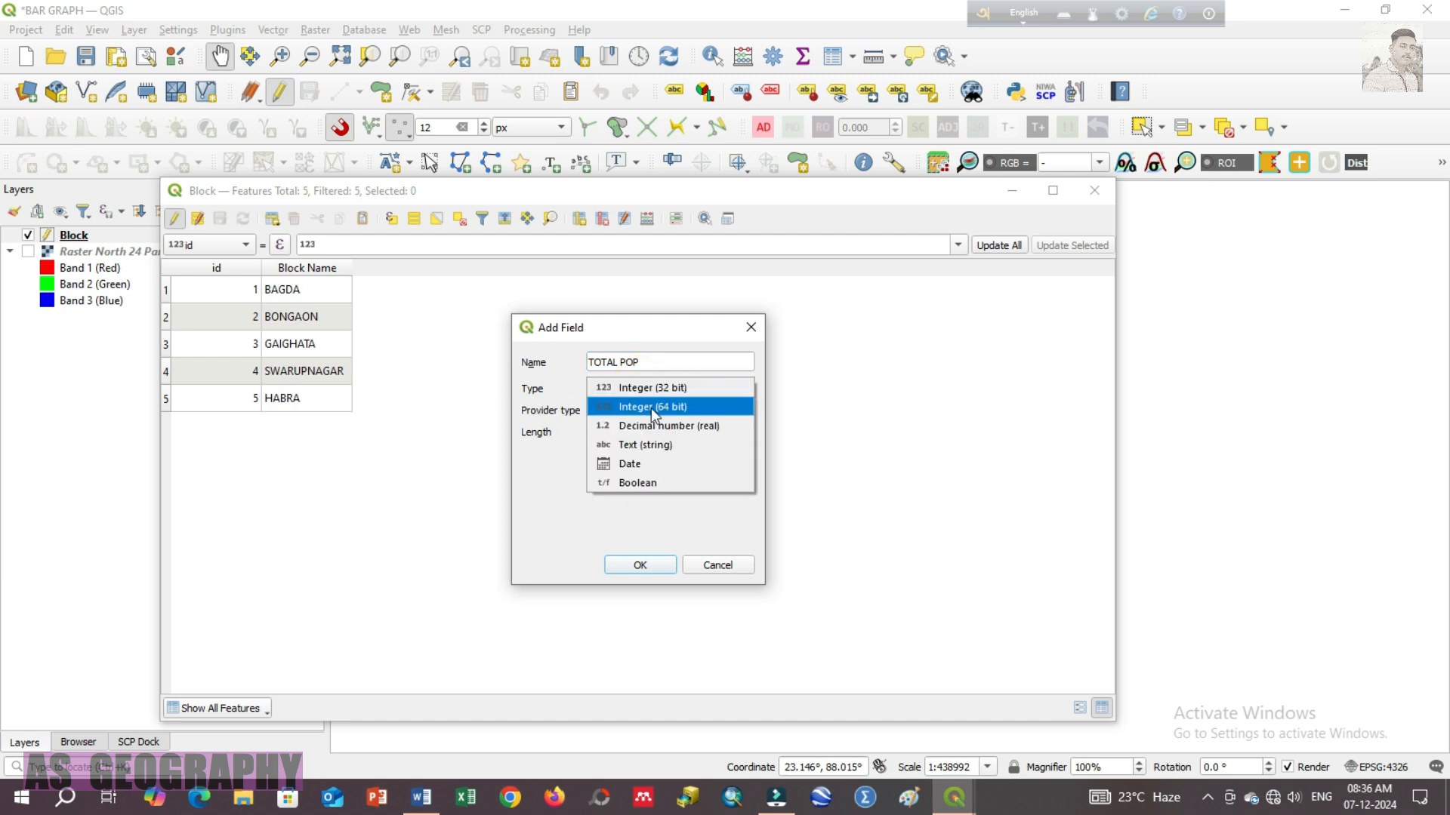
pyautogui.click(652, 387)
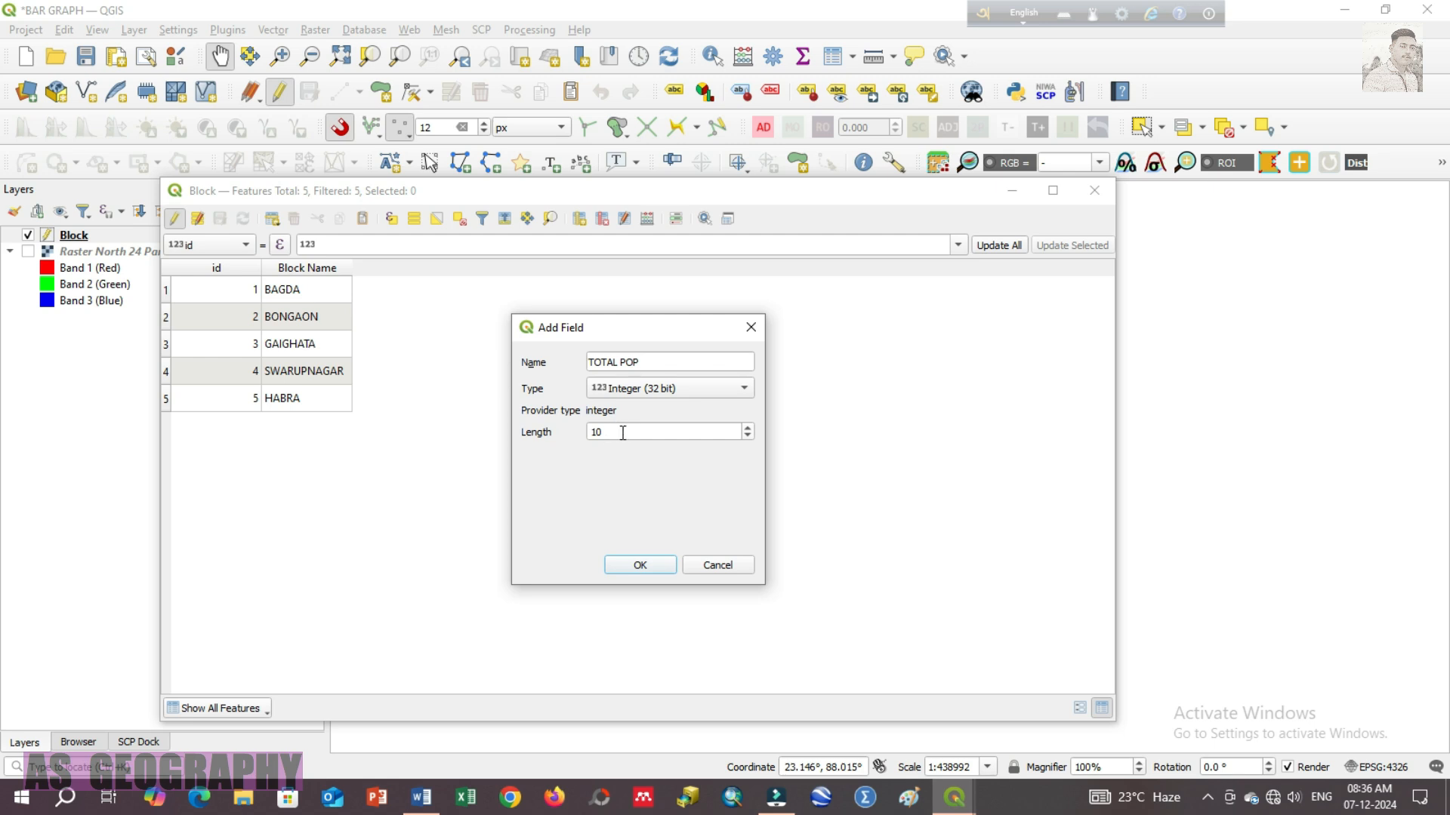
pyautogui.click(640, 565)
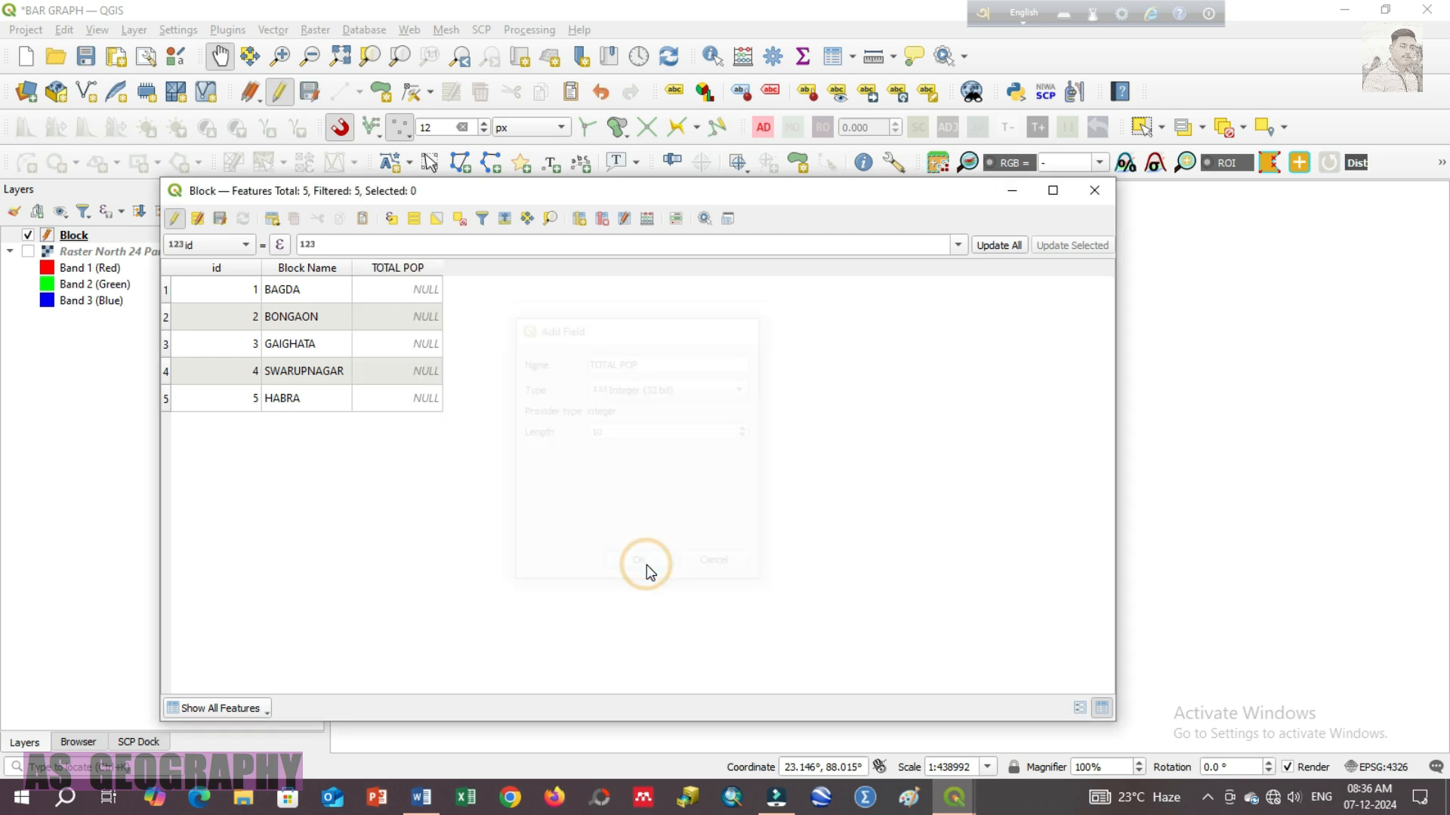
# Add an Integer (32 bit) field named MALE POP with length 10 to the Block attribute table.
pyautogui.doubleClick(420, 290)
pyautogui.click(503, 297)
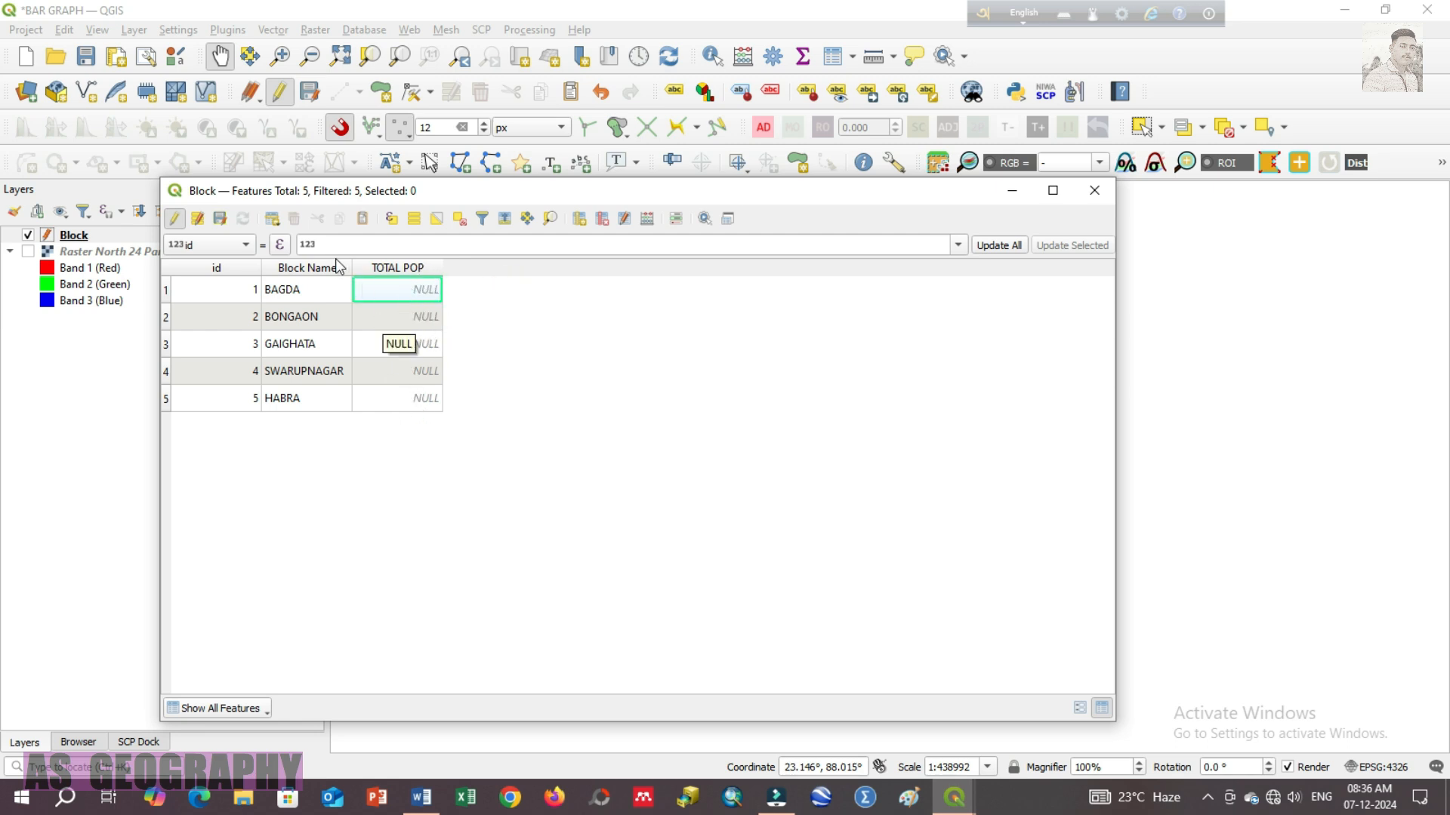
pyautogui.click(577, 218)
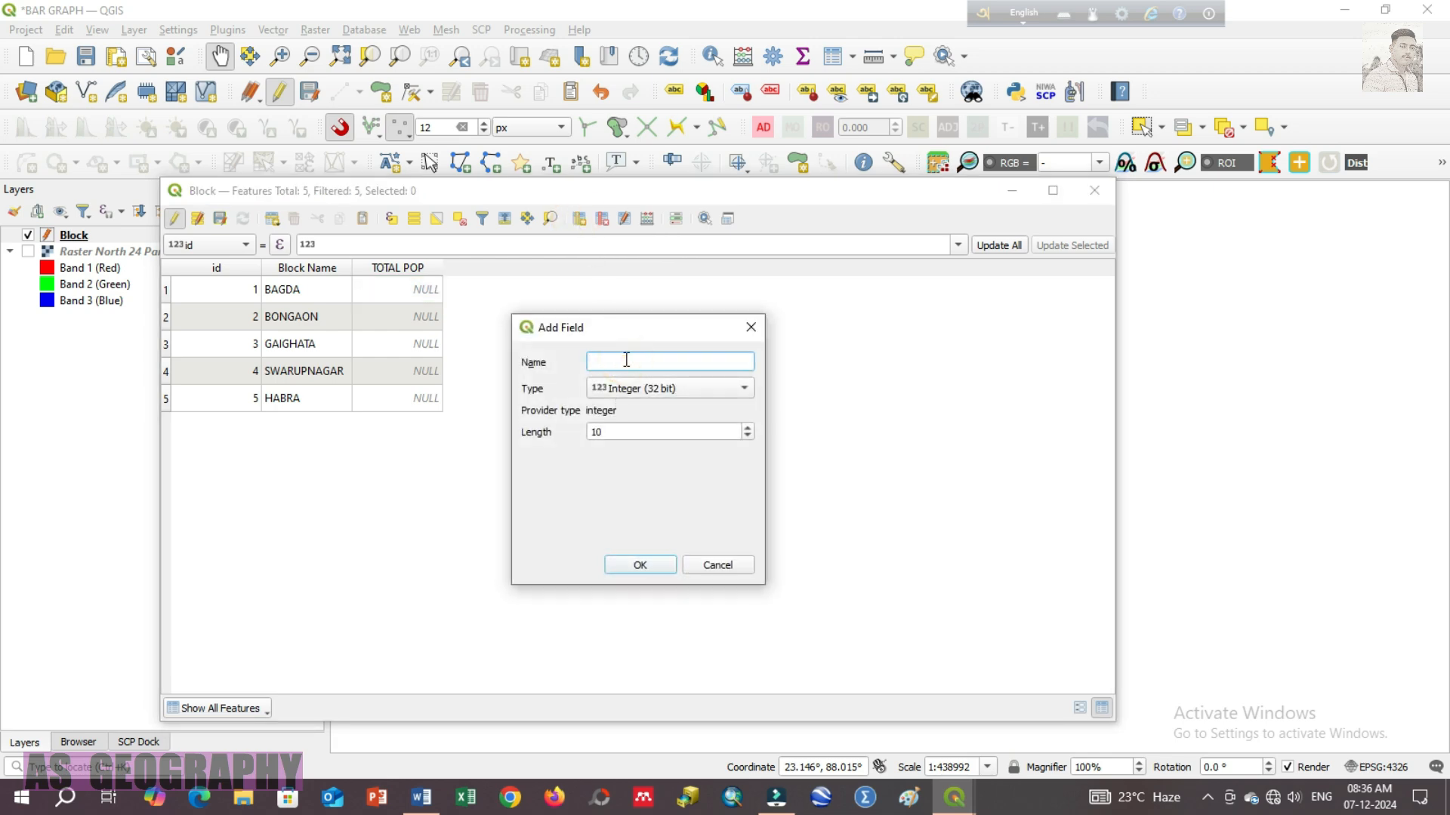
pyautogui.write('MALE POP')
pyautogui.click(640, 567)
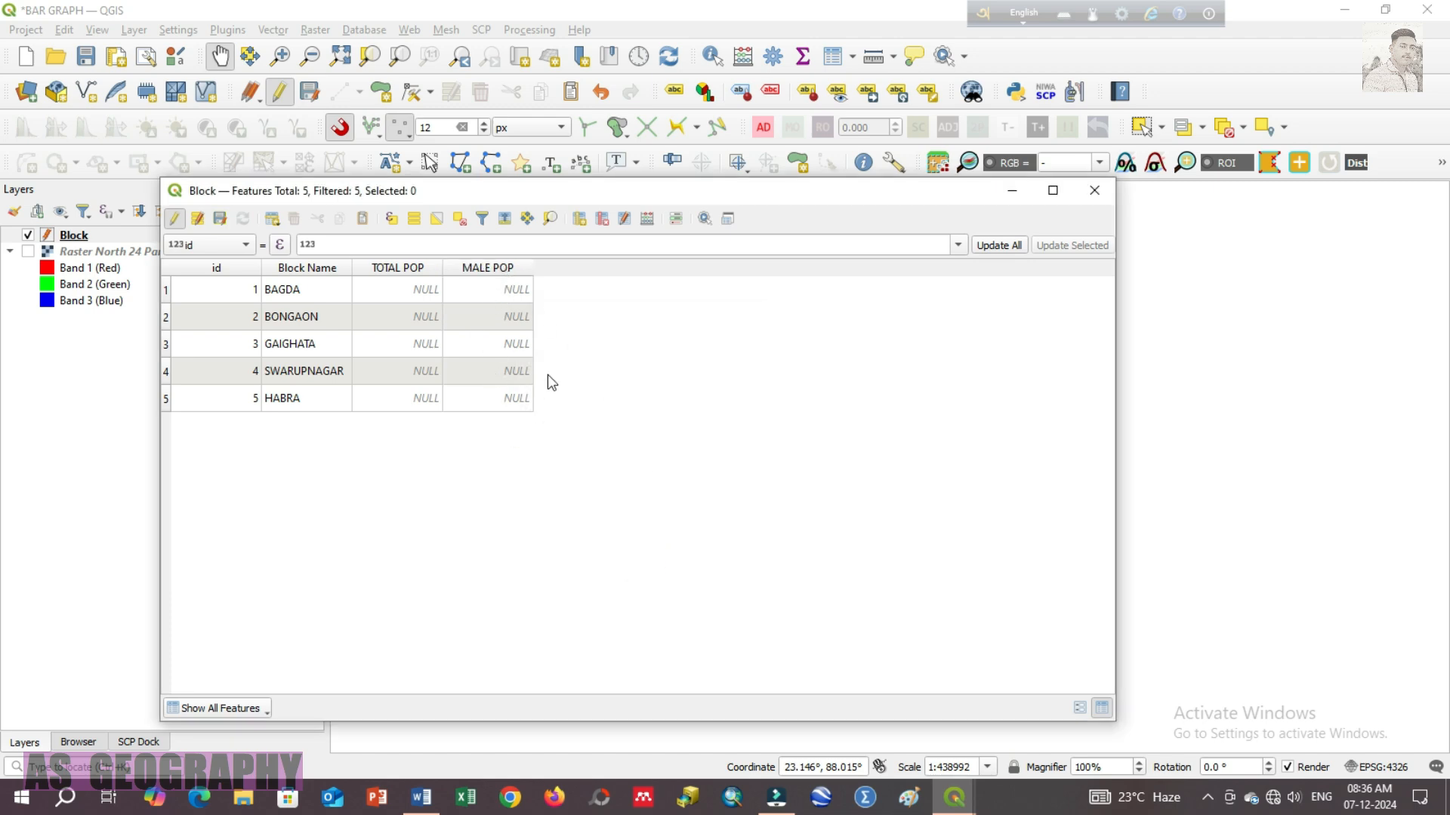
# Add two more Integer (32 bit) fields named FEMALE POP and POP DENSIT to the Block attribute table.
pyautogui.click(580, 219)
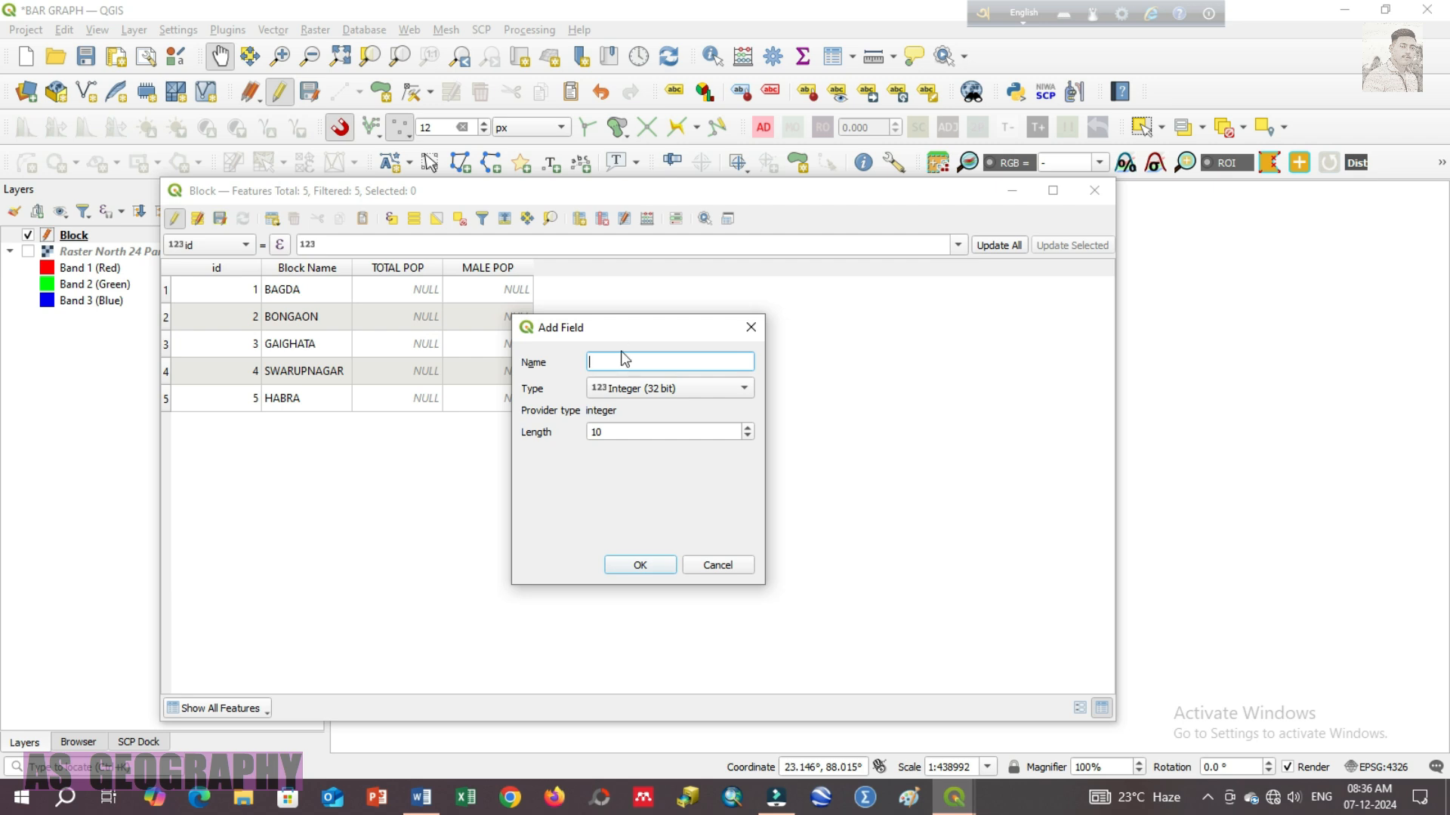
pyautogui.write('FEMALE POP')
pyautogui.click(644, 566)
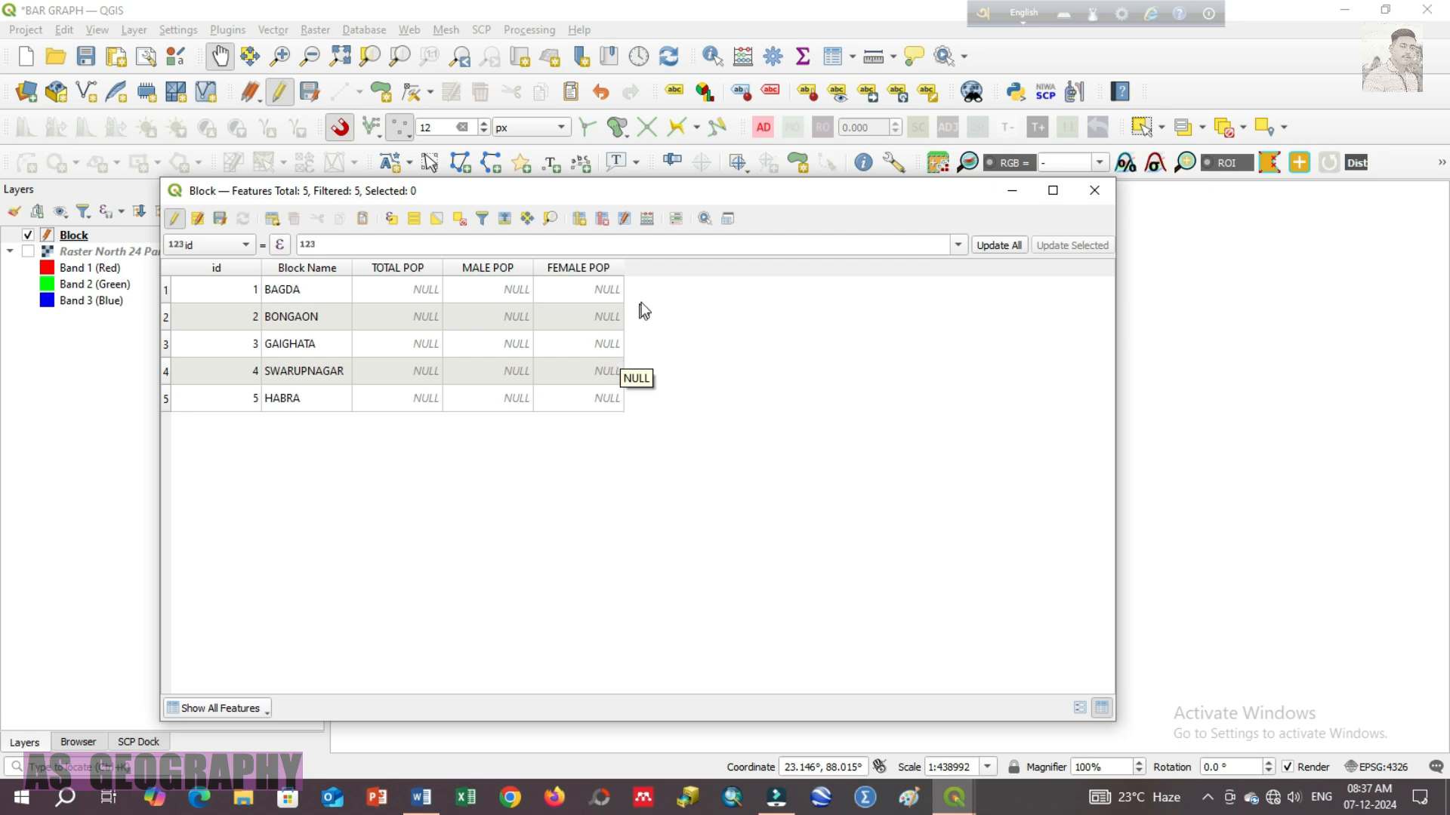
pyautogui.click(600, 219)
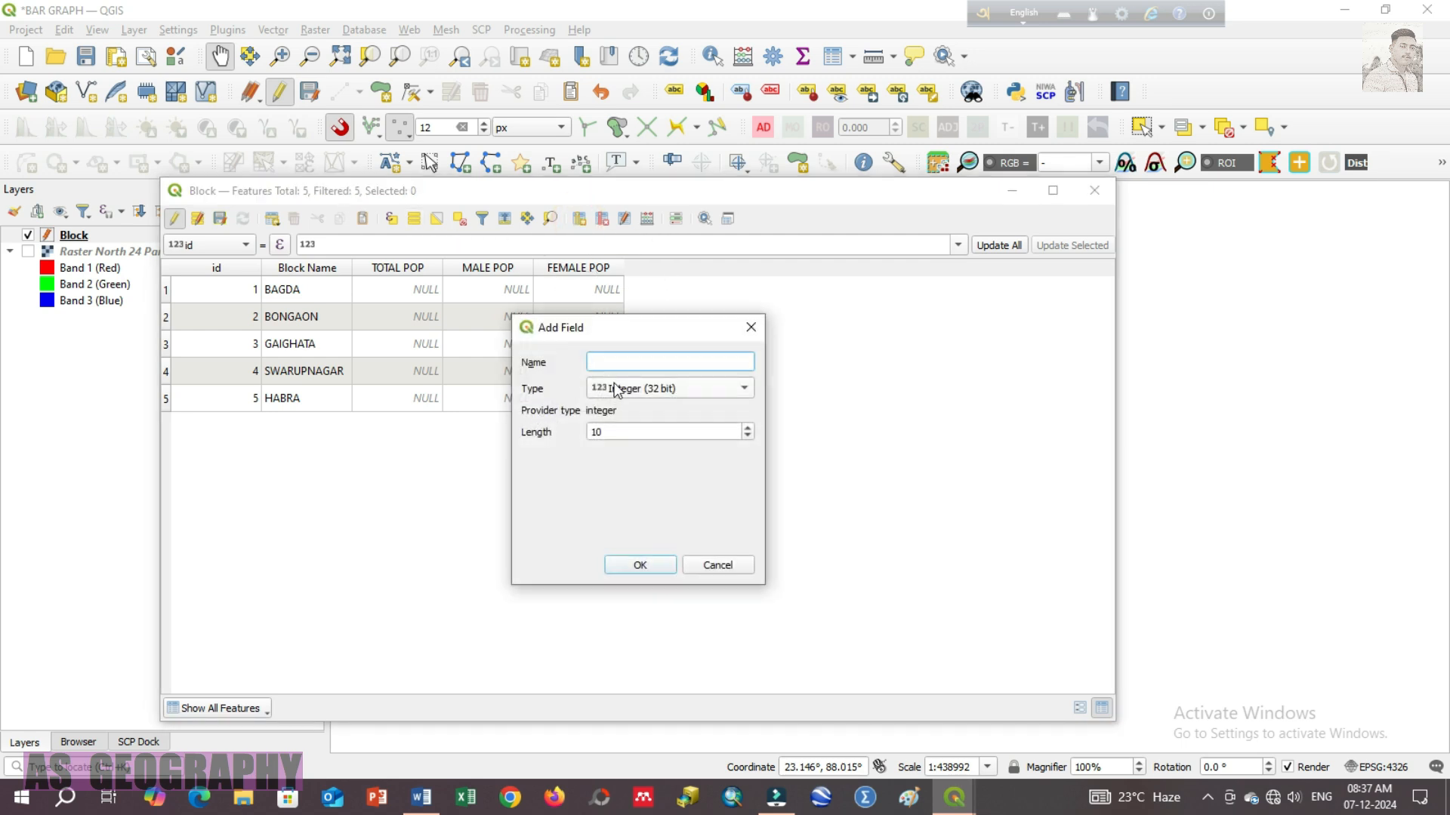
pyautogui.write('POP DENSIT')
pyautogui.click(641, 564)
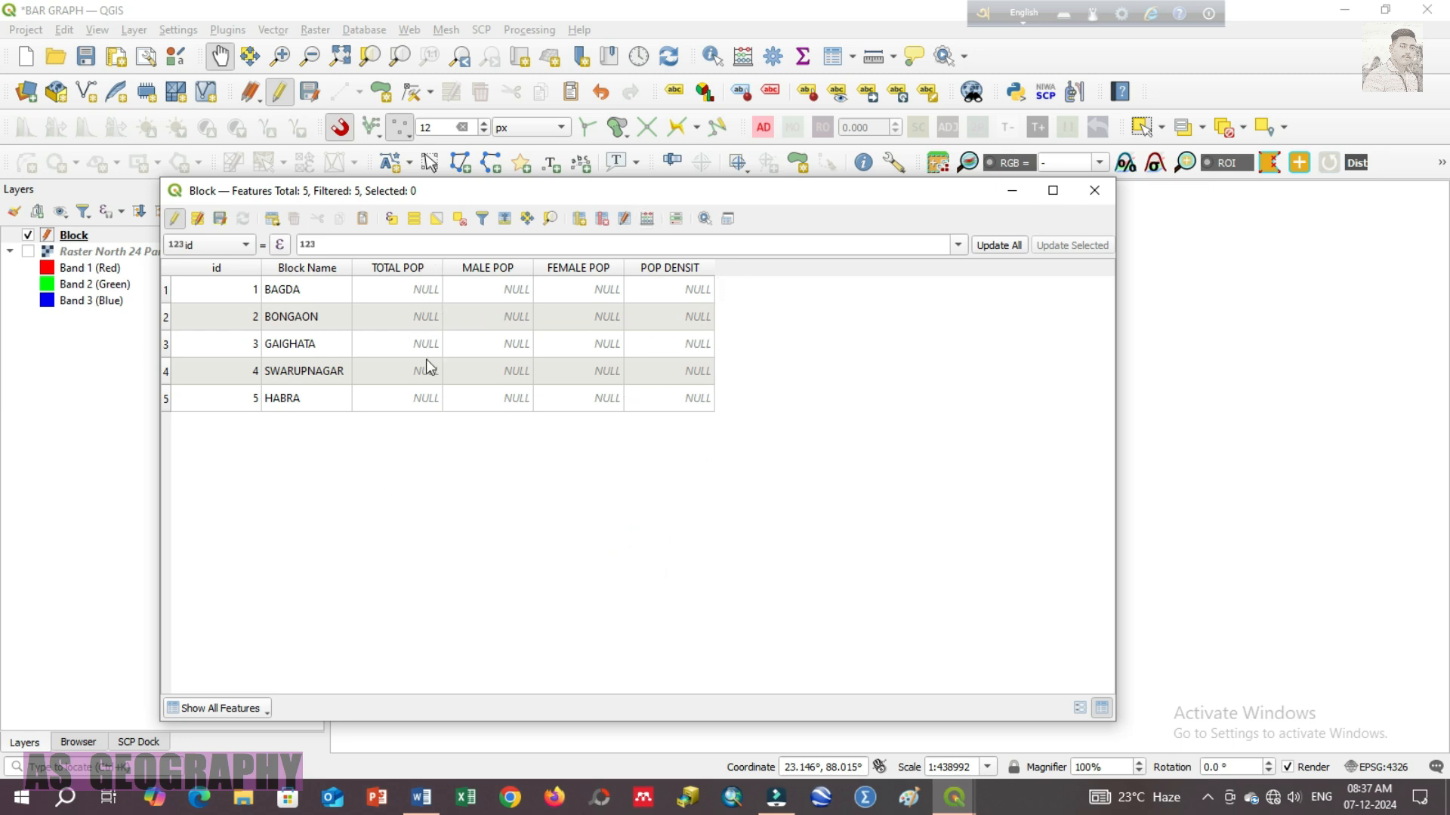
# Fill in TOTAL POP with 1000 for BAGDA, 2000 for BONGAON, 700 for GAIGHATA, 500 for SWARUPNAGAR and 1500 for HABRA.
pyautogui.doubleClick(415, 291)
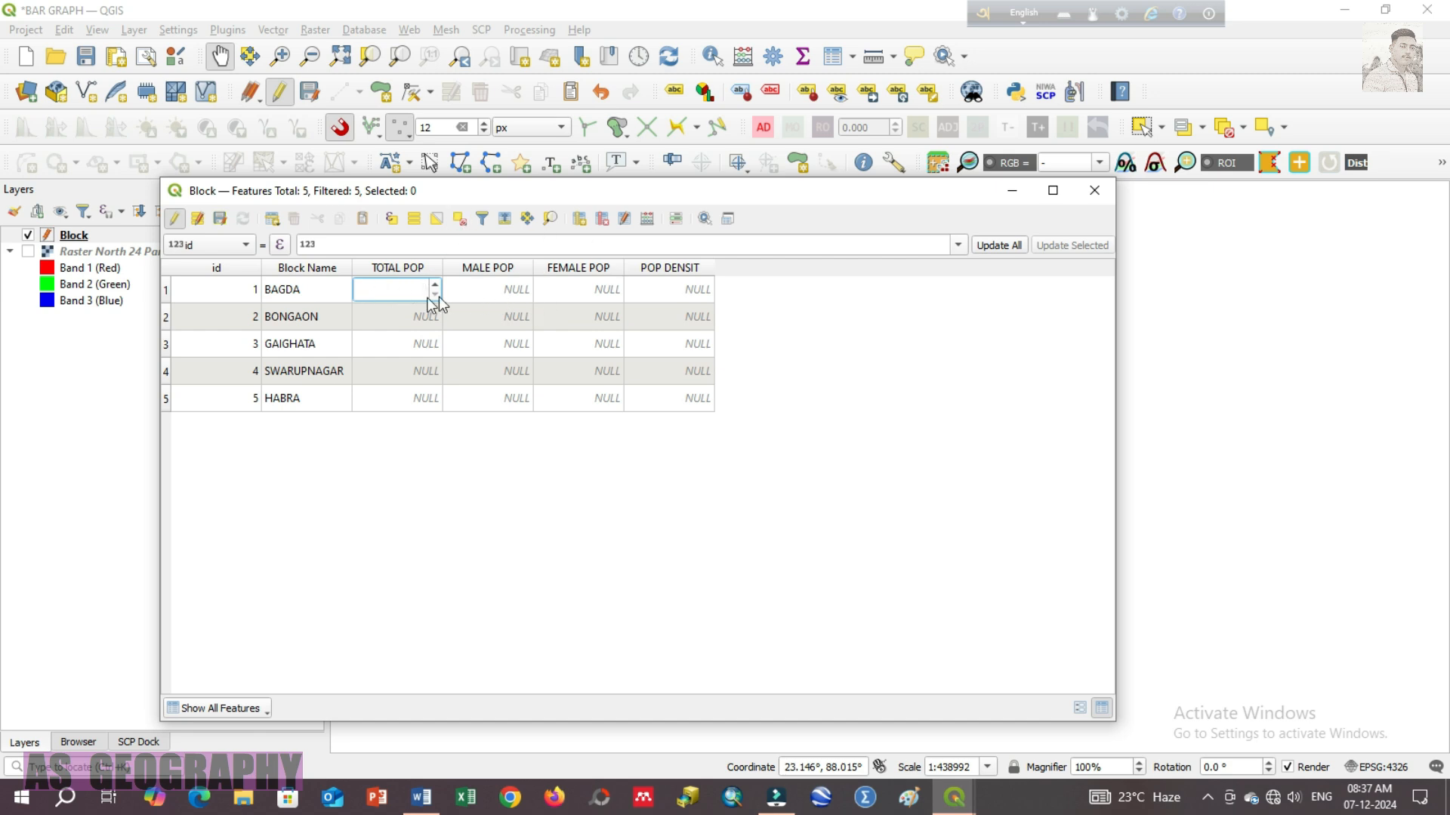
pyautogui.write('1000')
pyautogui.click(384, 317)
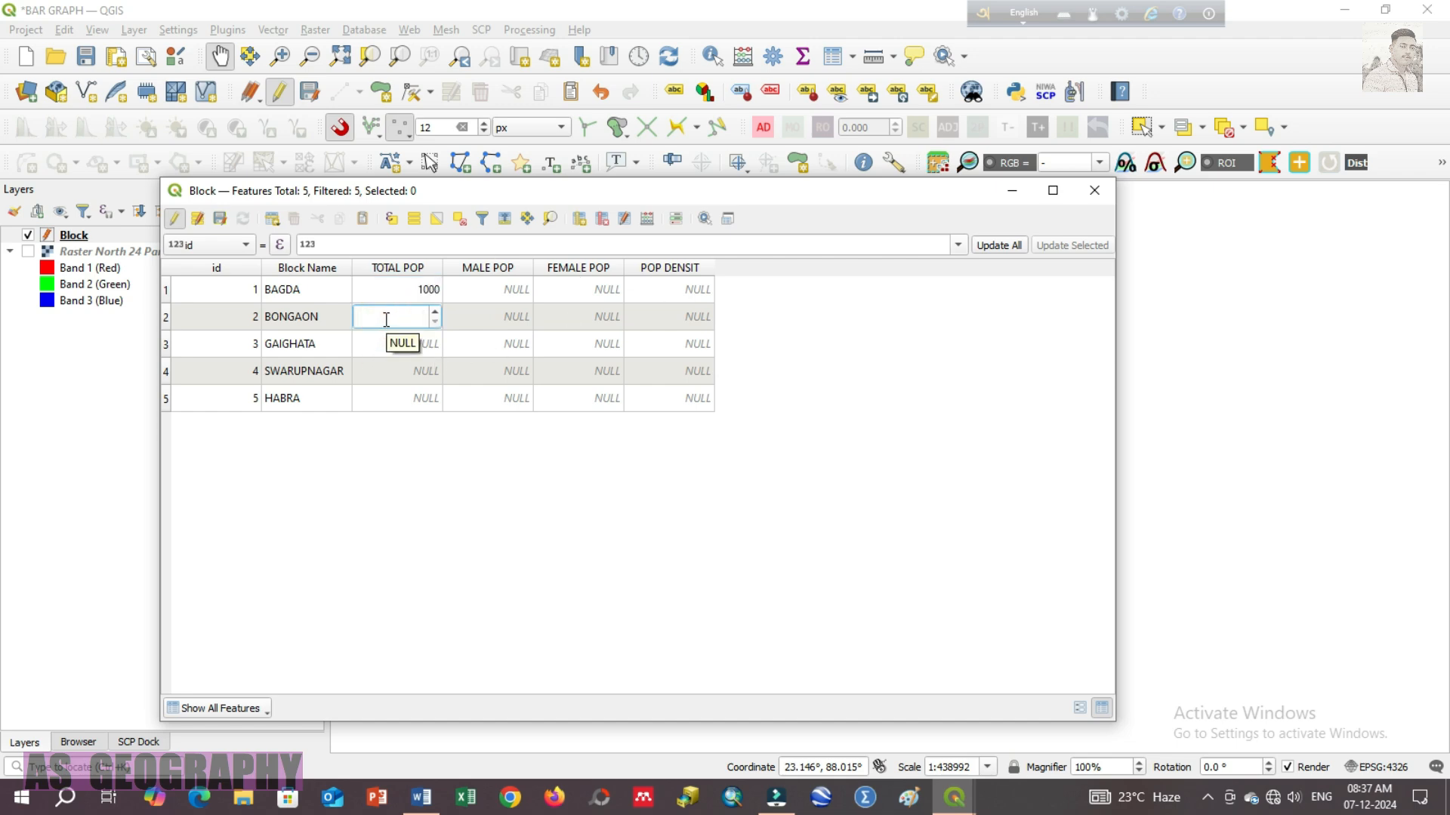
pyautogui.write('2000')
pyautogui.click(384, 345)
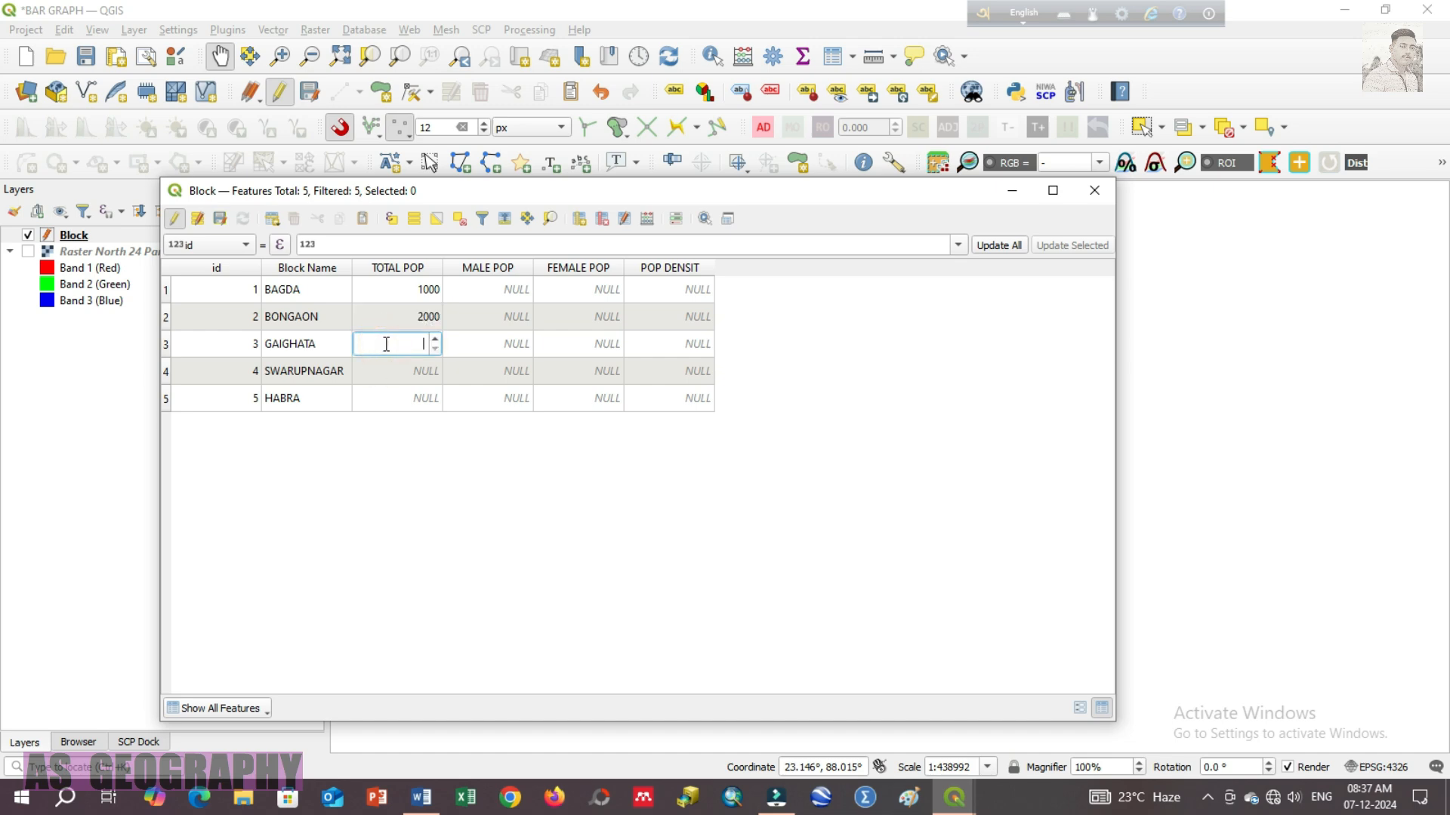
pyautogui.write('700')
pyautogui.click(384, 369)
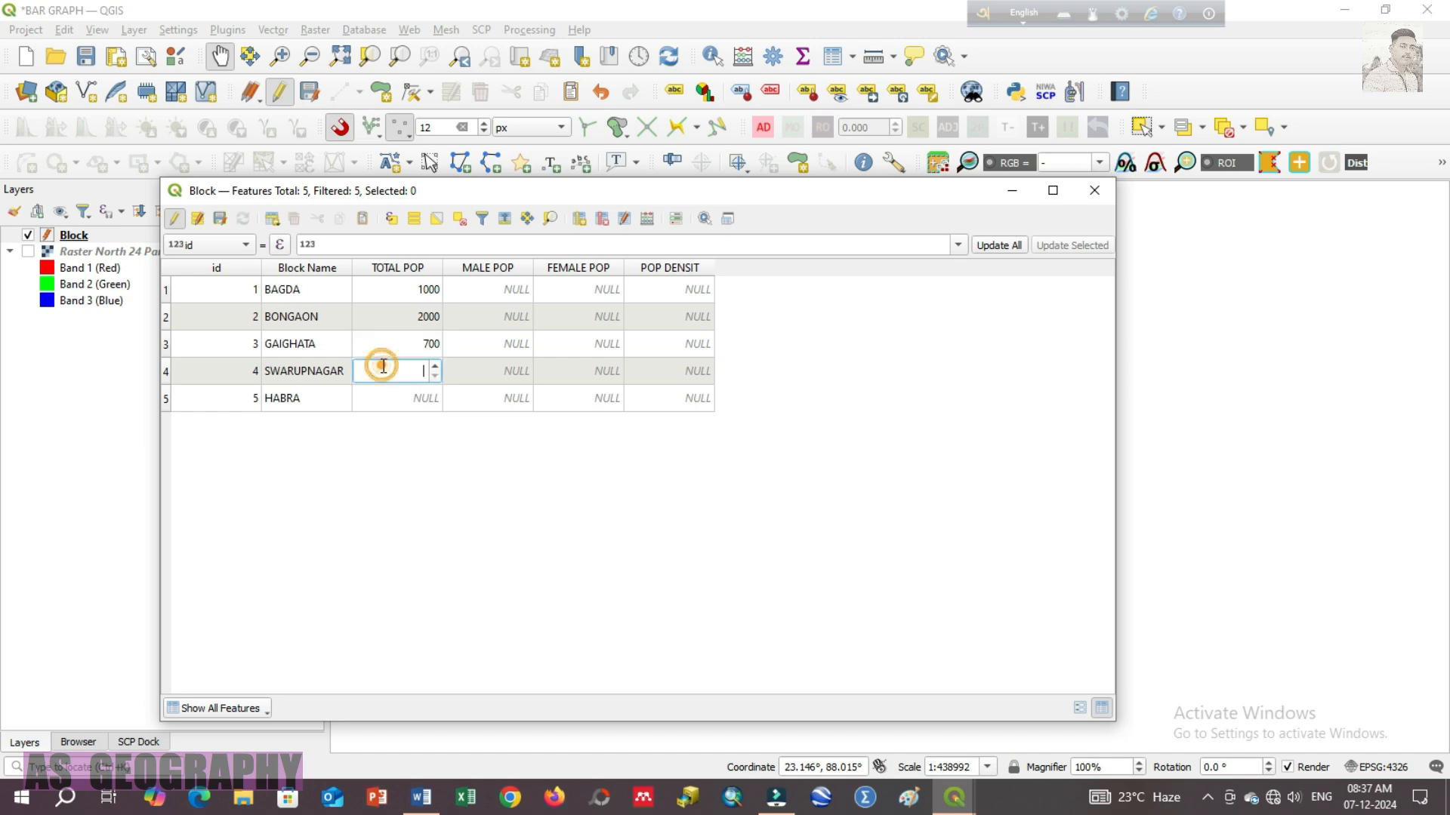
pyautogui.write('500')
pyautogui.click(386, 402)
pyautogui.write('1')
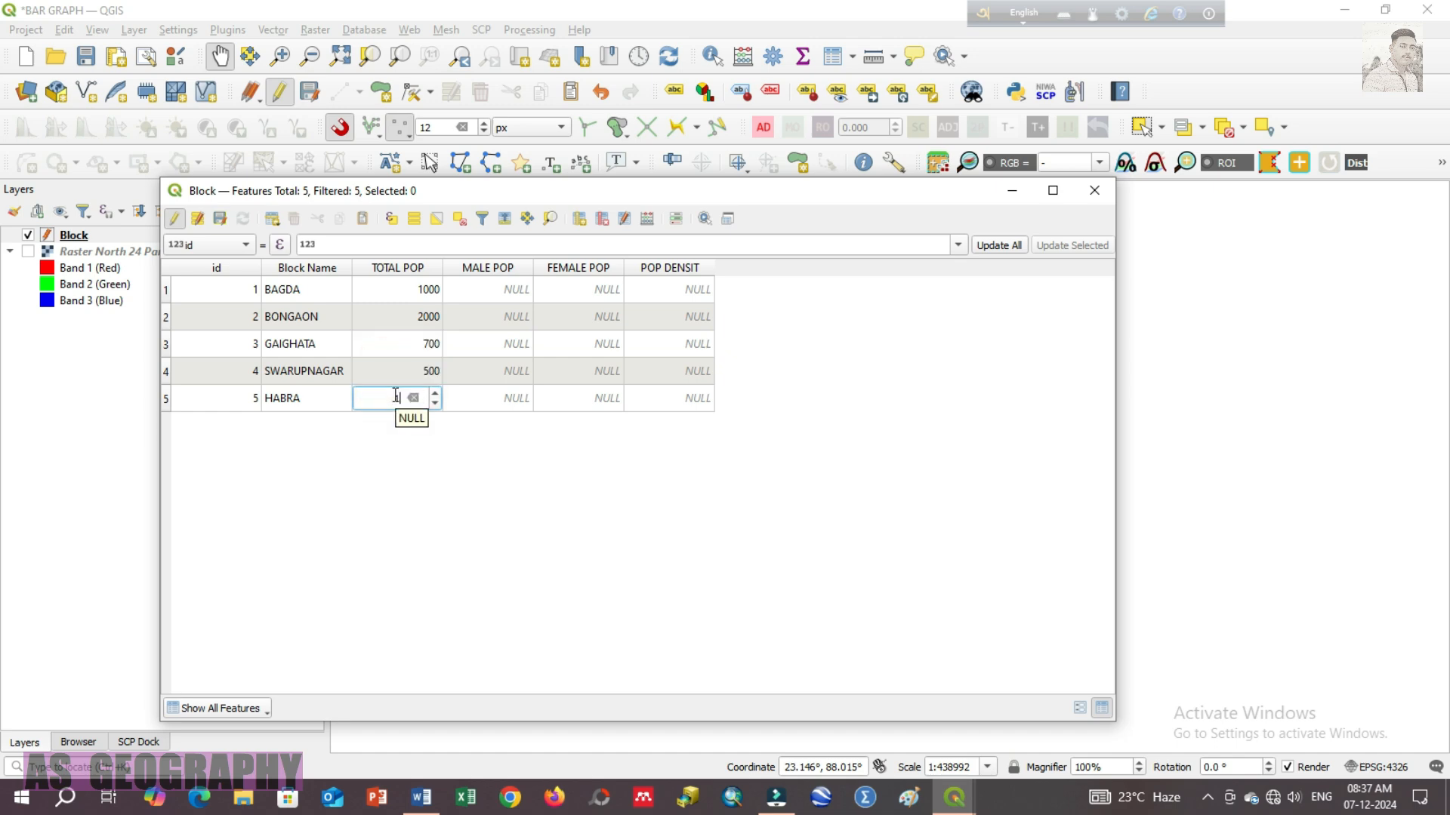
pyautogui.write('500')
pyautogui.click(461, 469)
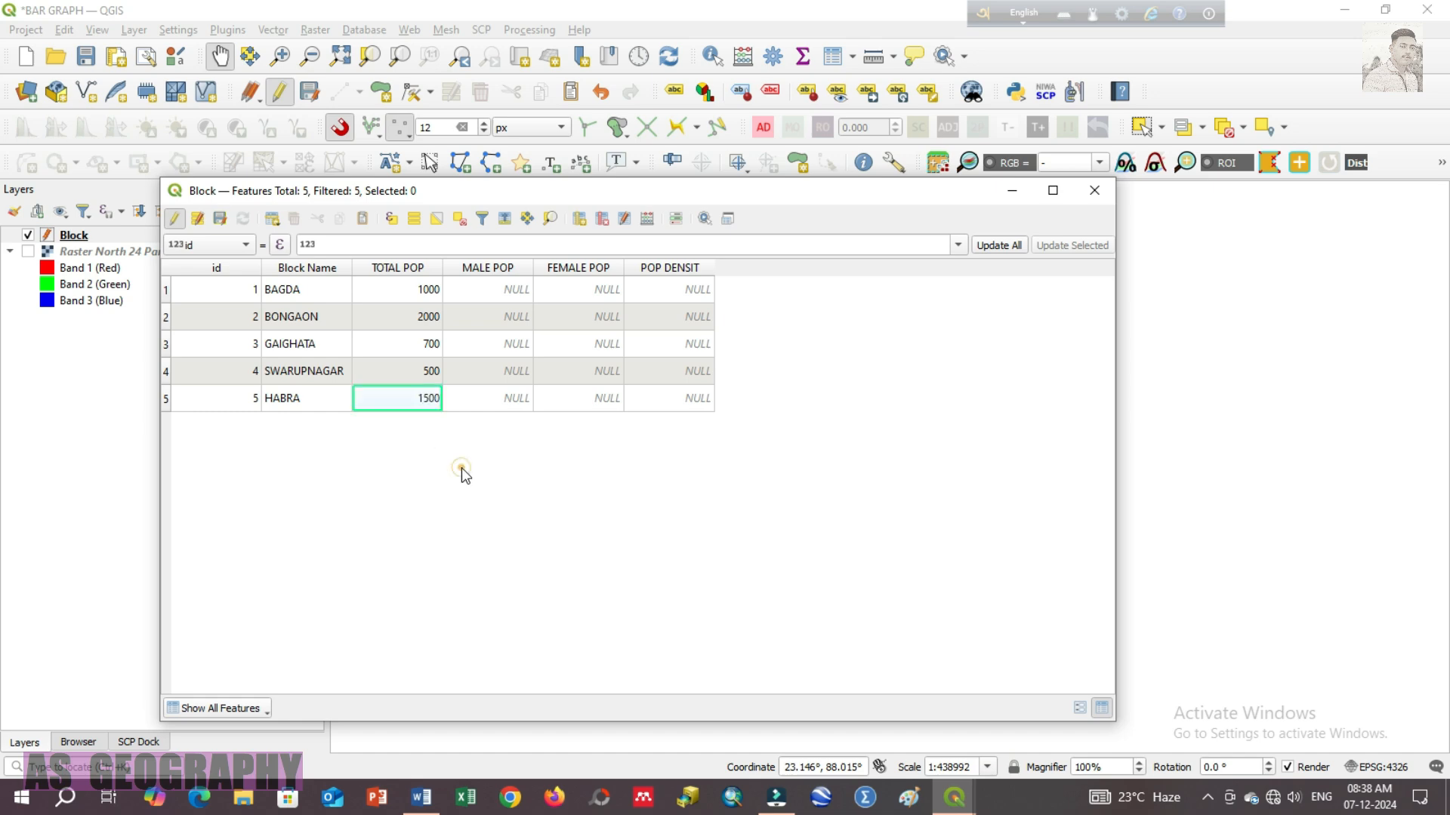
# Enter MALE POP and FEMALE POP values of 700 and 300 for BAGDA, and 1200 and 800 for BONGAON.
pyautogui.click(483, 289)
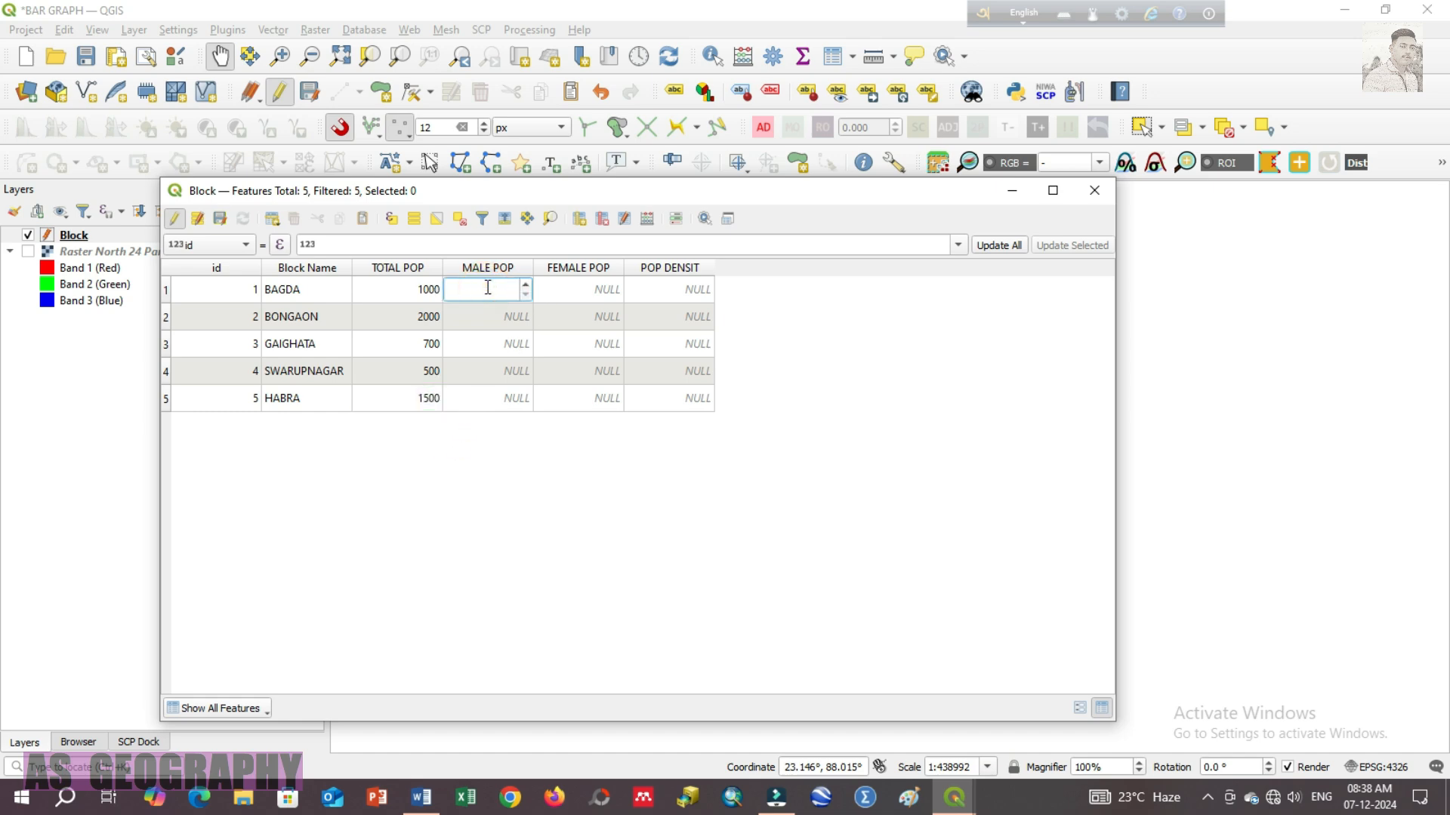
pyautogui.write('700')
pyautogui.click(587, 292)
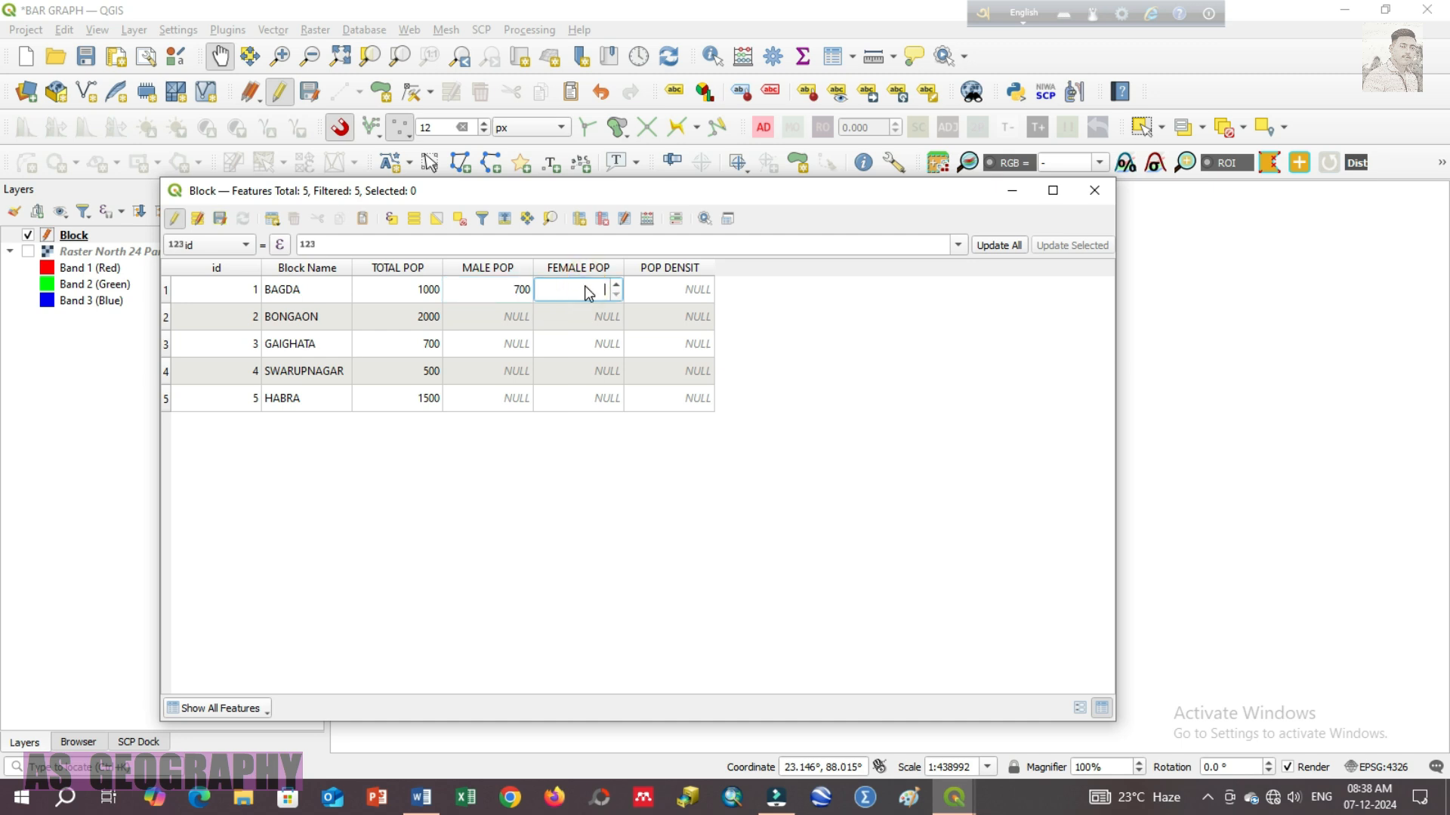
pyautogui.write('300')
pyautogui.click(465, 318)
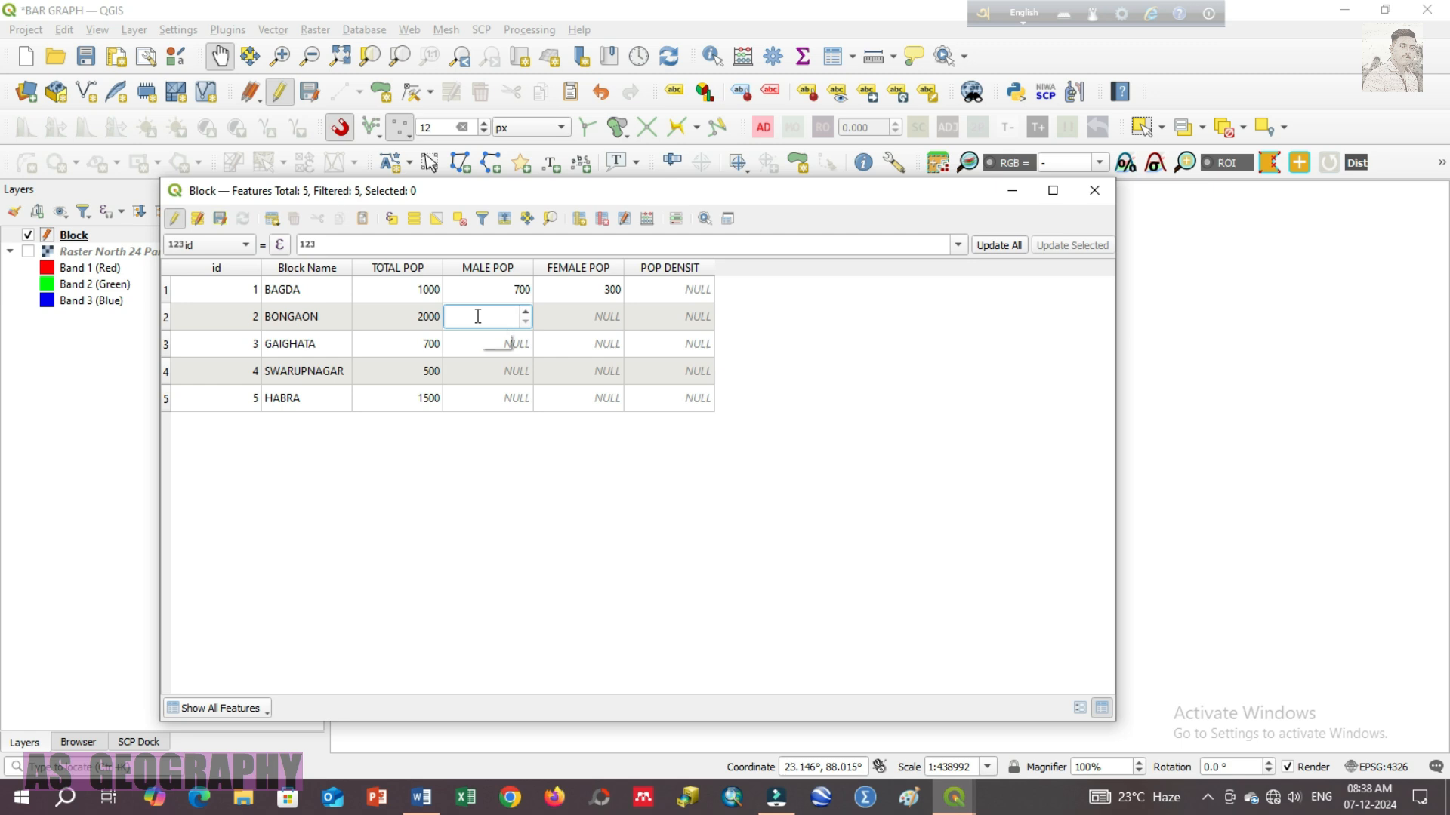
pyautogui.write('1200')
pyautogui.click(595, 320)
pyautogui.write('8')
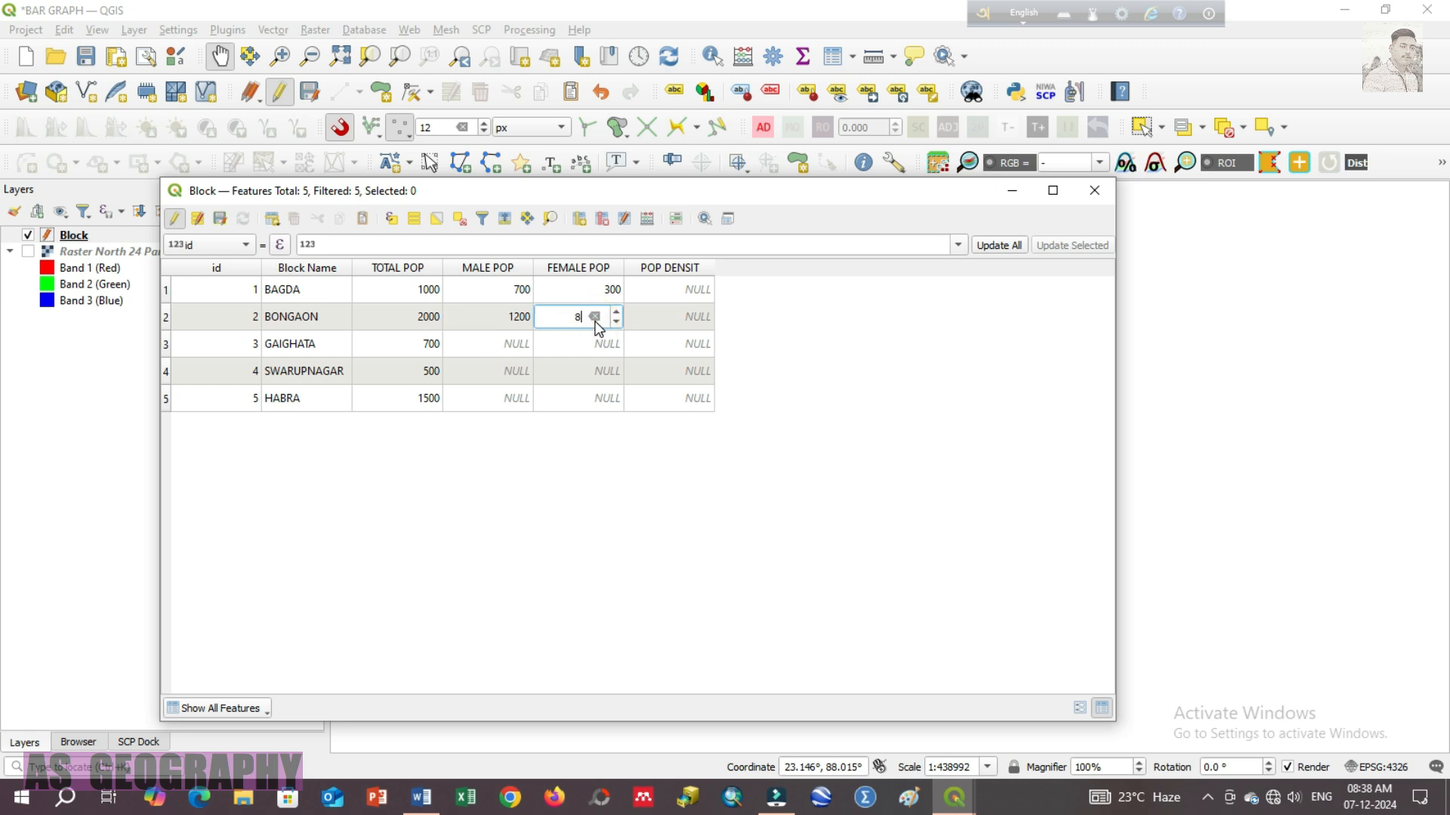
pyautogui.write('00')
# Enter MALE POP and FEMALE POP values for GAIGHATA (400, 300), SWARUPNAGAR (250, 250) and HABRA (800, 700).
pyautogui.click(499, 343)
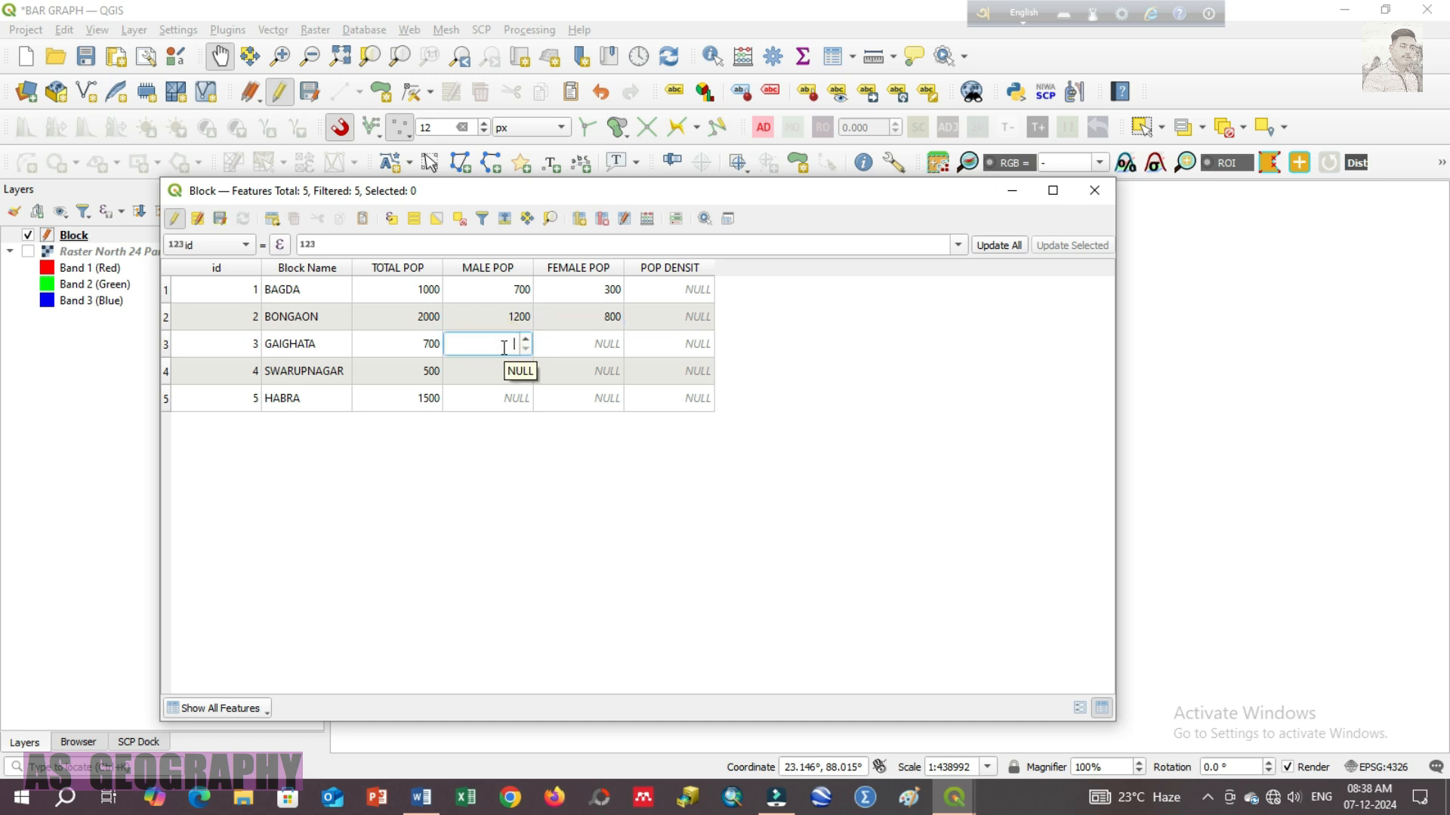
pyautogui.write('400')
pyautogui.click(567, 341)
pyautogui.write('300')
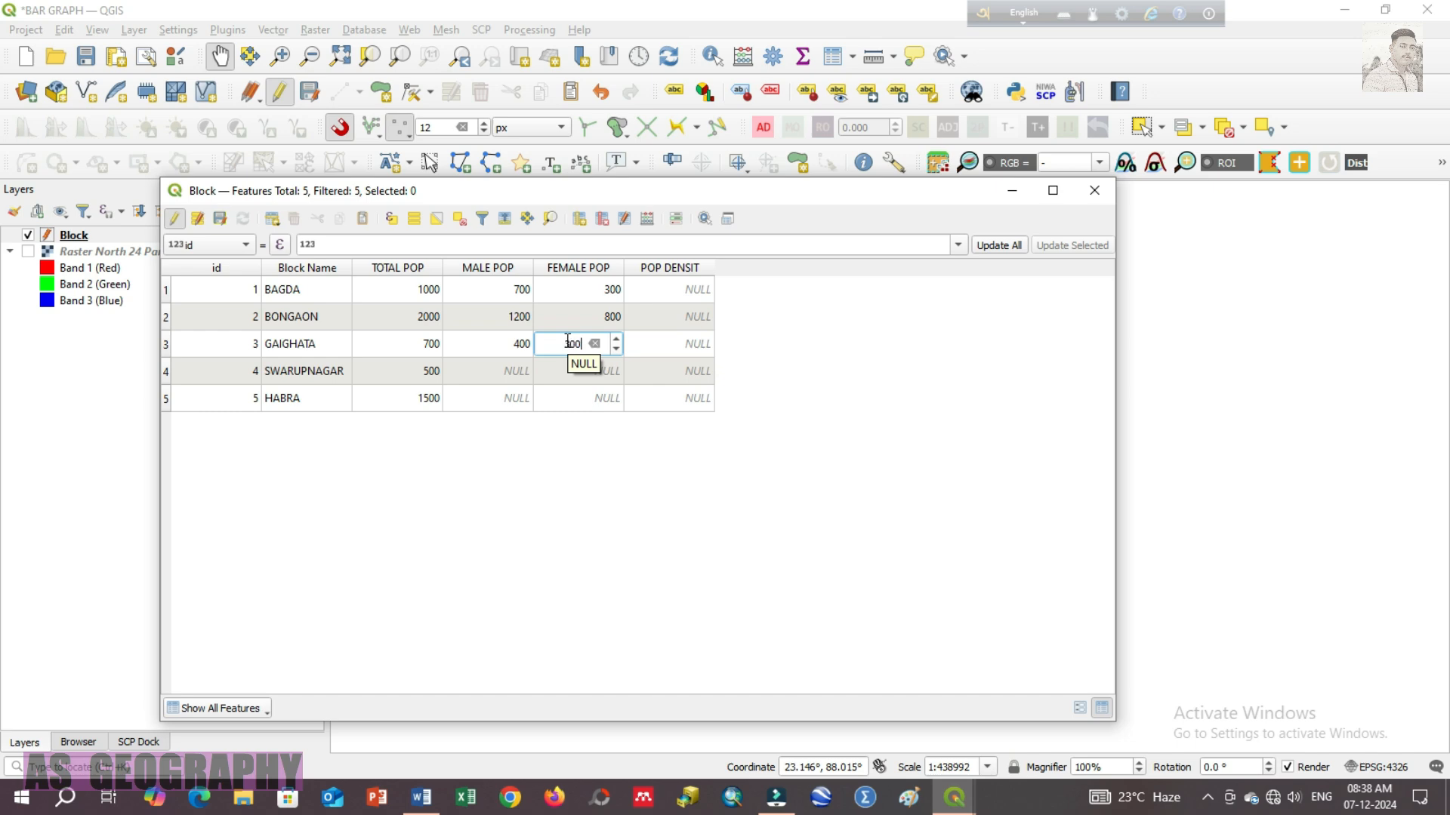
pyautogui.click(483, 383)
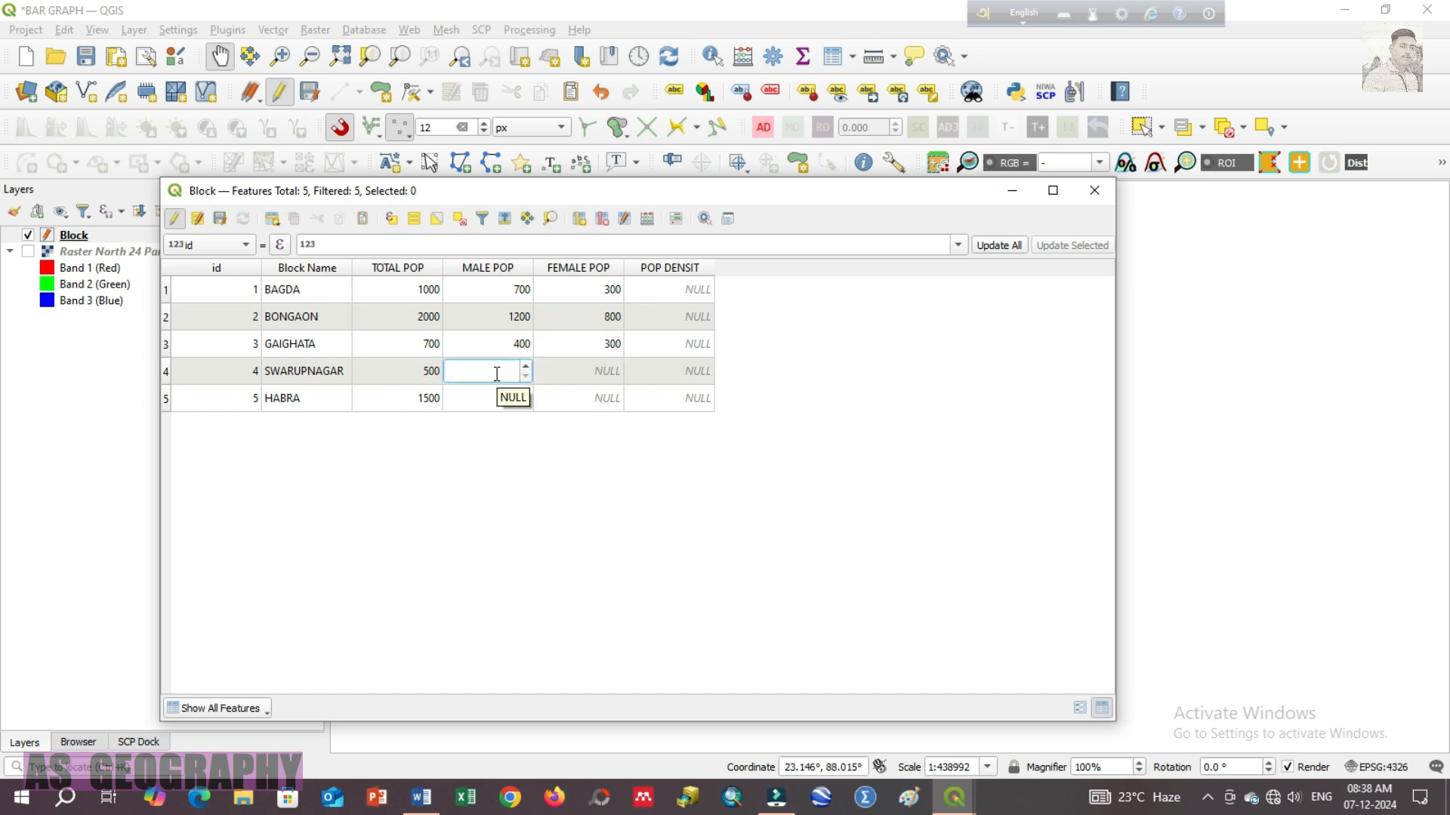
pyautogui.write('250')
pyautogui.click(558, 375)
pyautogui.write('250')
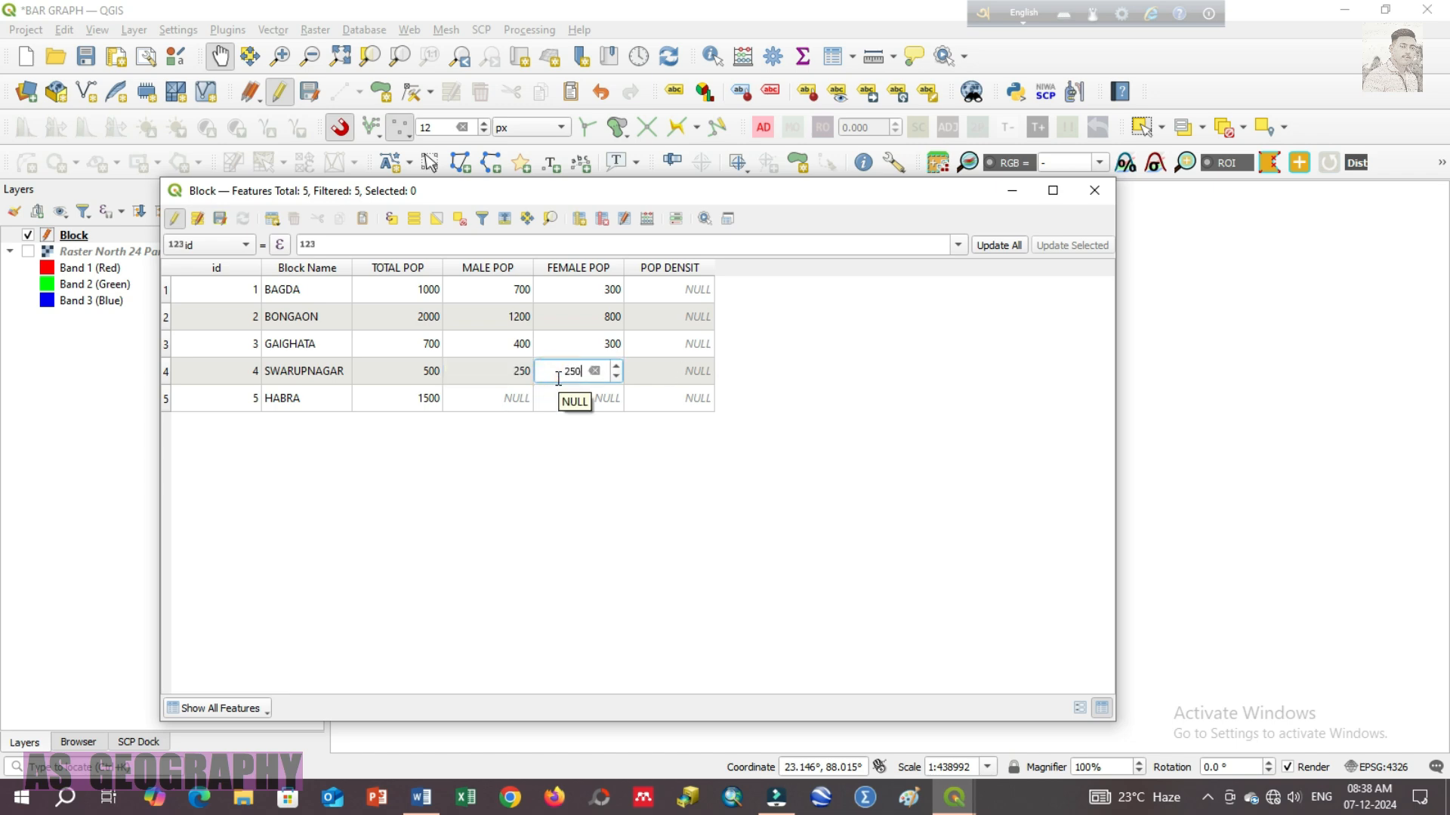
pyautogui.click(500, 398)
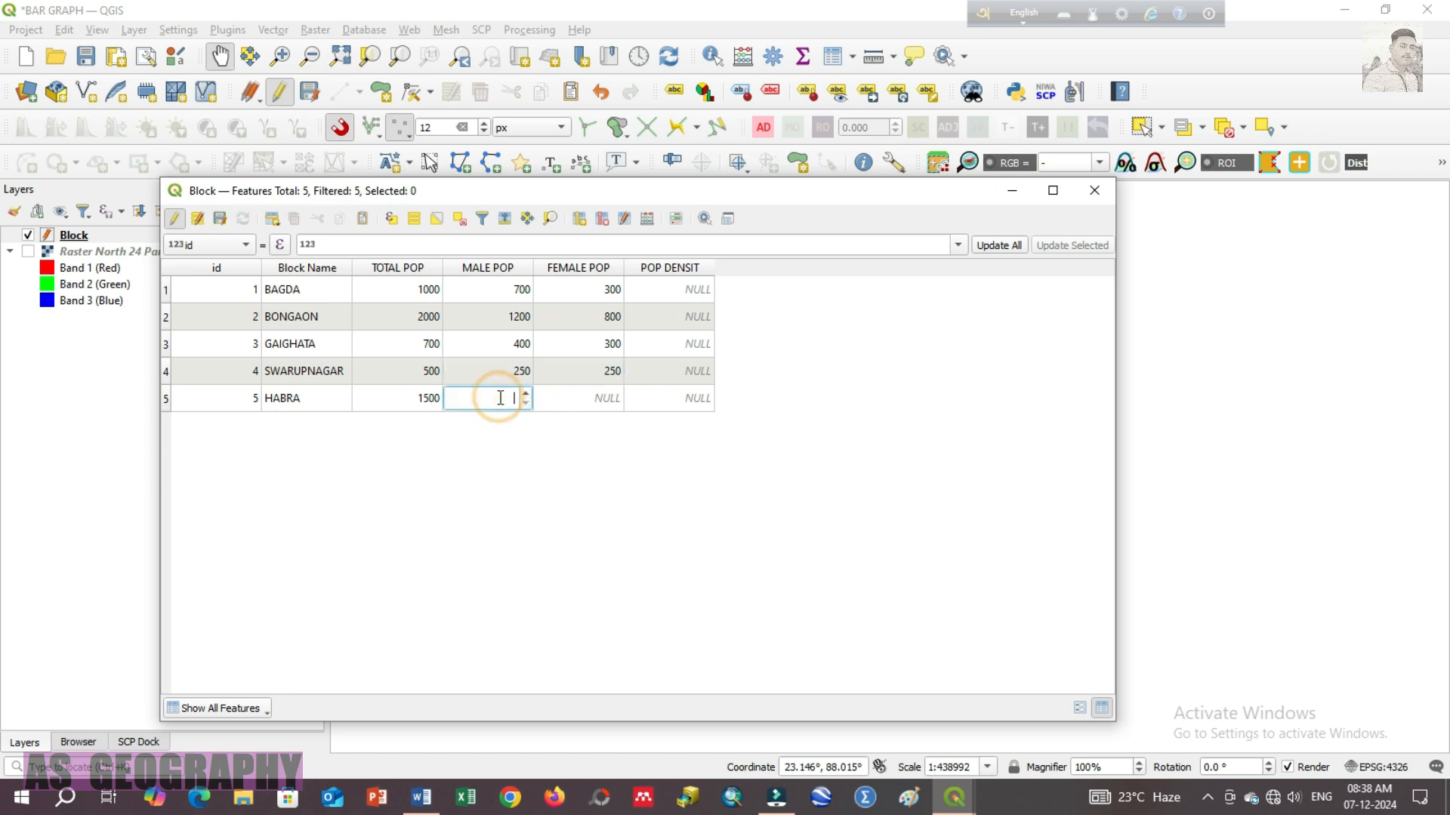
pyautogui.write('800')
pyautogui.click(583, 399)
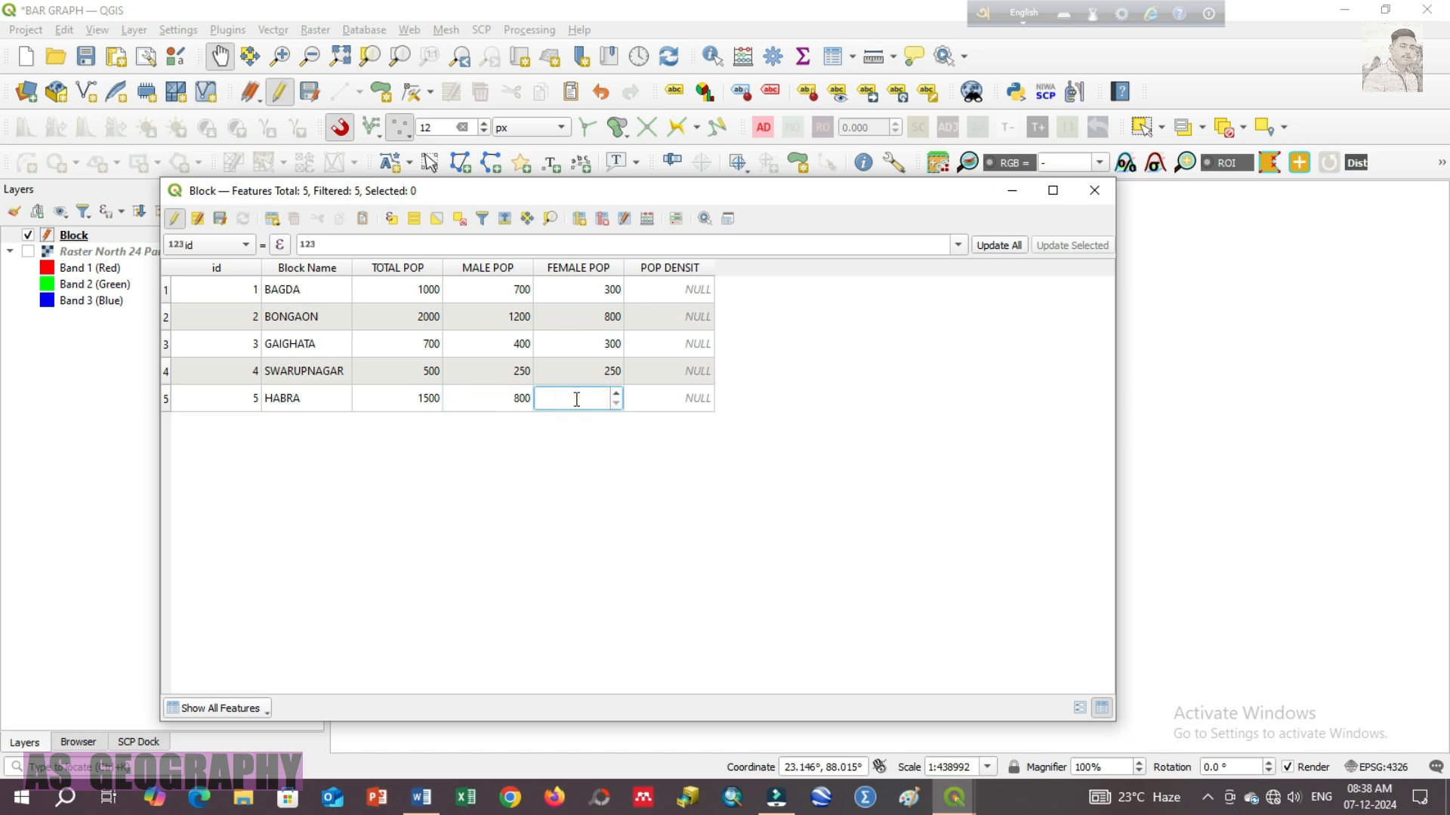
pyautogui.write('700')
# Fill in POP DENSIT with 30 for BAGDA, 50 for BONGAON, 40 for GAIGHATA, 20 for SWARUPNAGAR and 60 for HABRA.
pyautogui.click(659, 290)
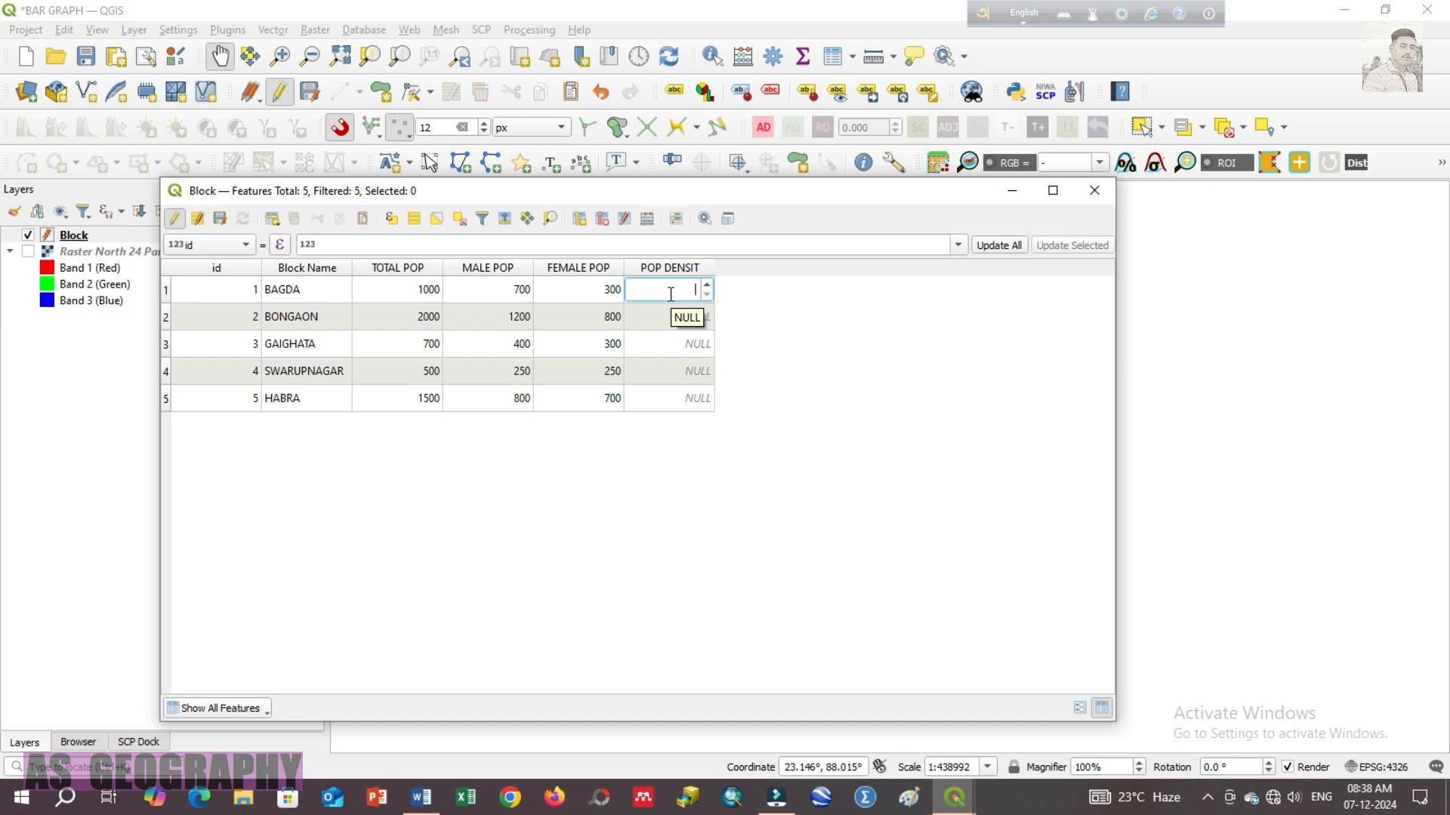
pyautogui.write('30')
pyautogui.click(651, 320)
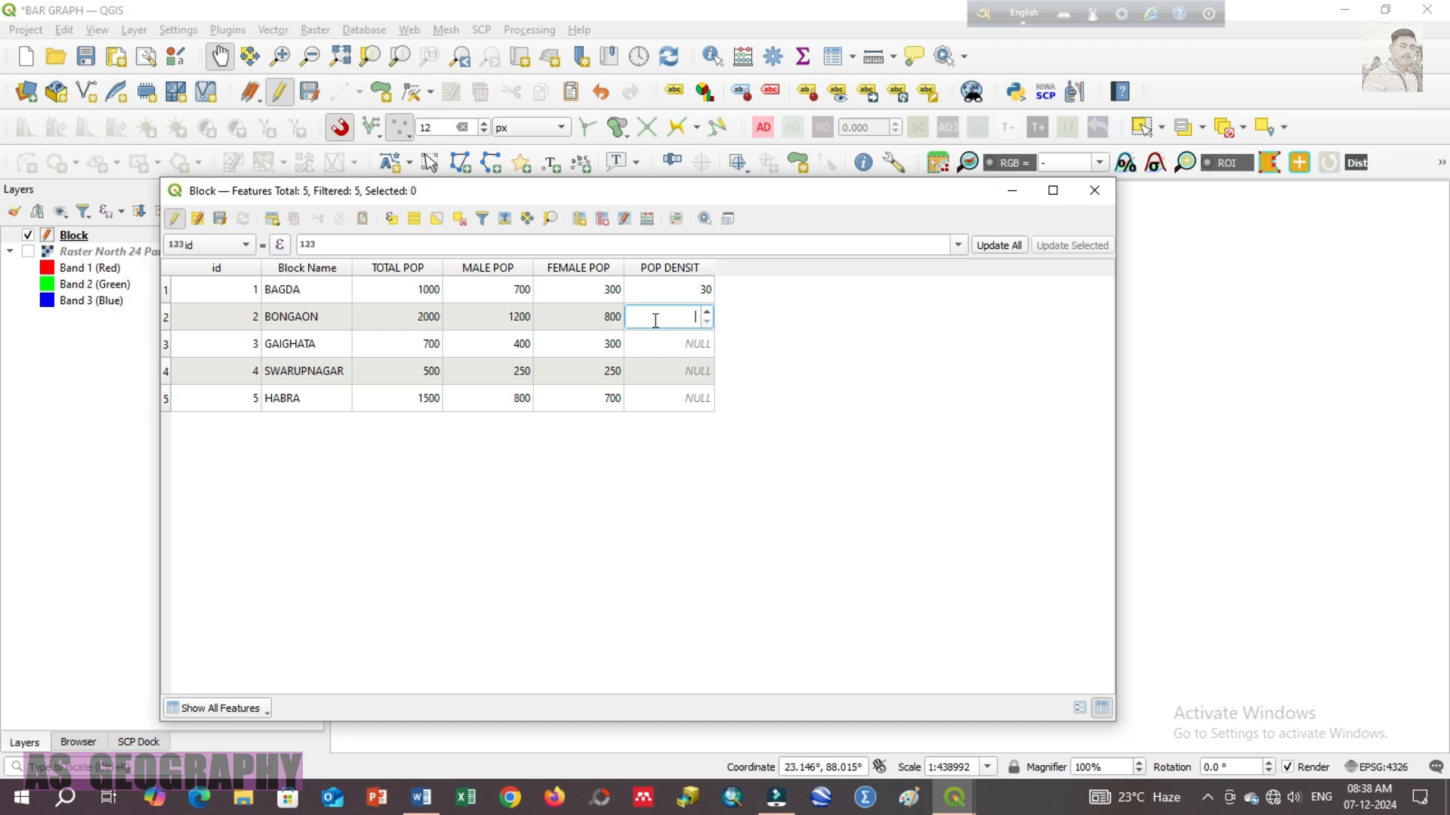
pyautogui.write('50')
pyautogui.click(656, 345)
pyautogui.write('40')
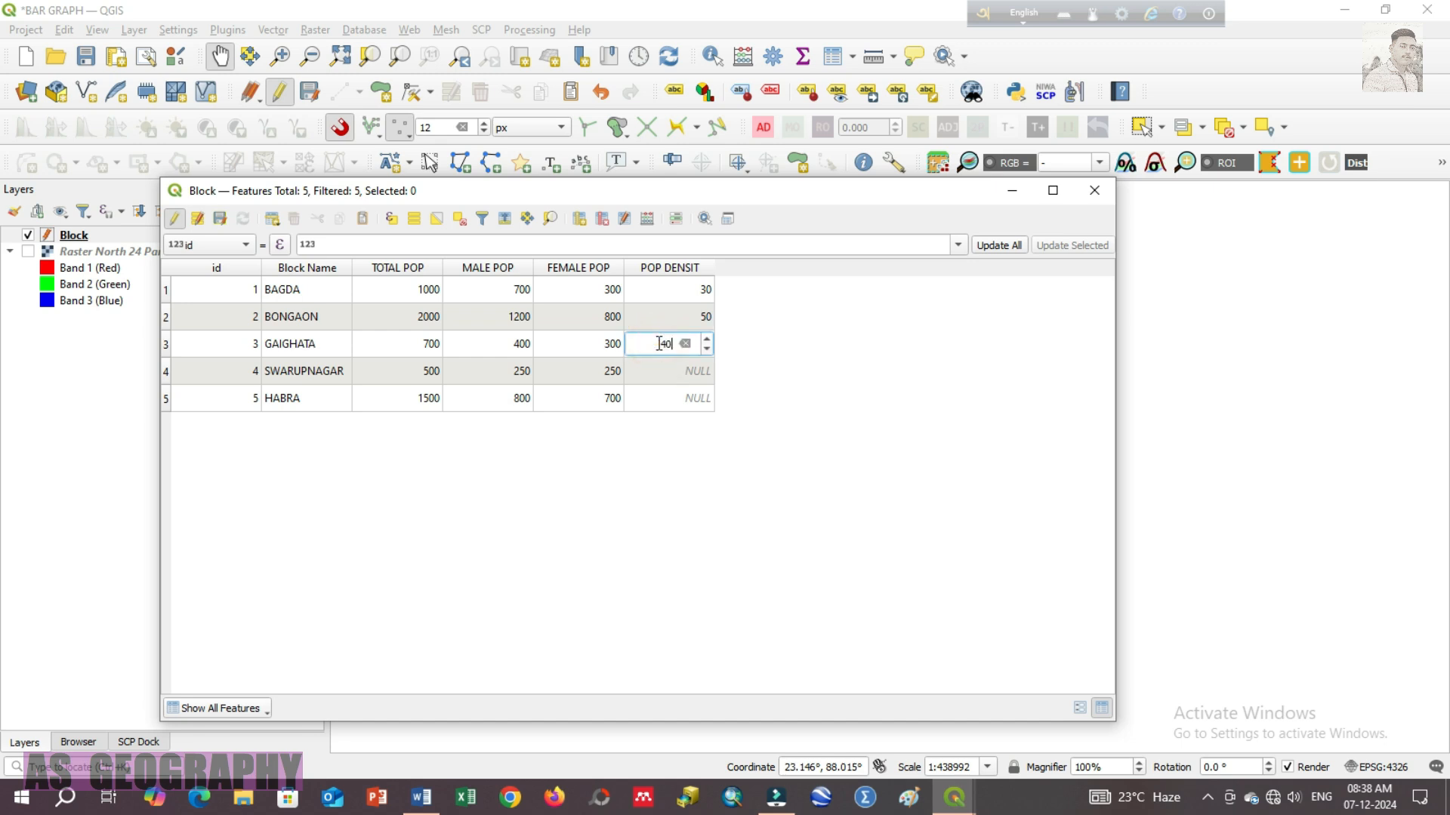
pyautogui.click(664, 366)
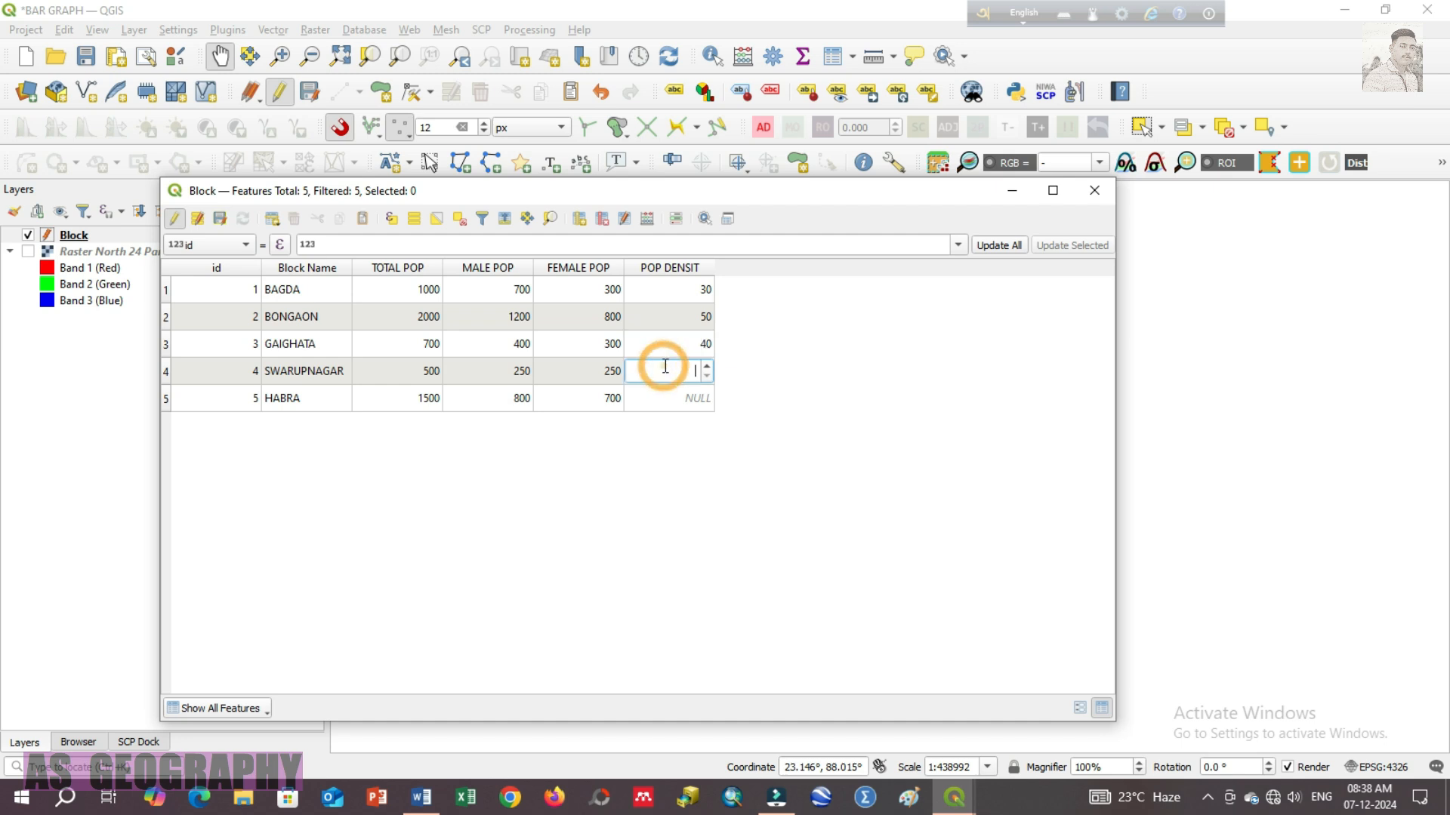
pyautogui.write('20')
pyautogui.click(660, 398)
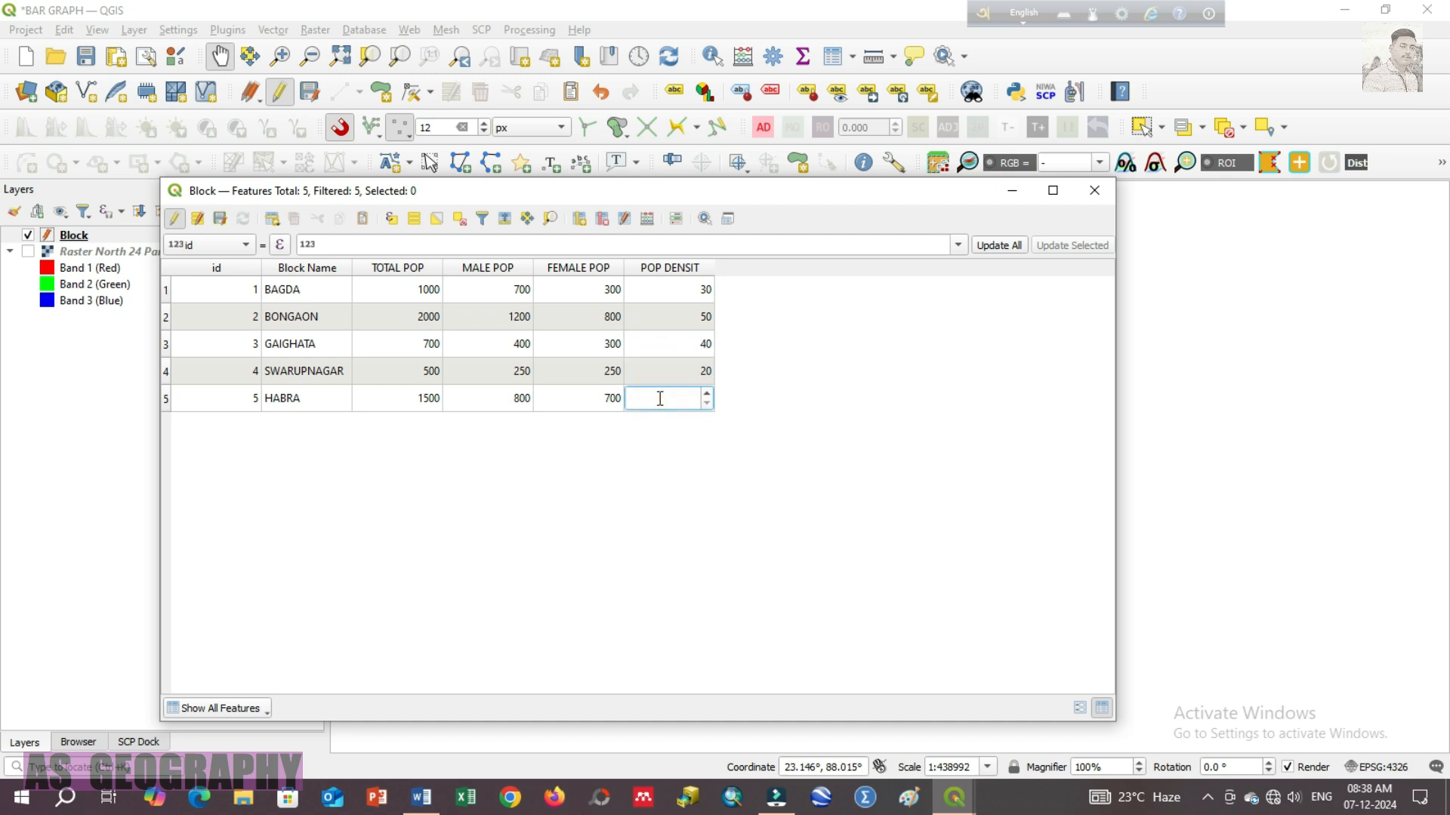
pyautogui.write('630')
pyautogui.press('BackSpace')
pyautogui.press('Return')
# Save the edits to the Block attribute table and close its window.
pyautogui.click(780, 305)
pyautogui.click(220, 219)
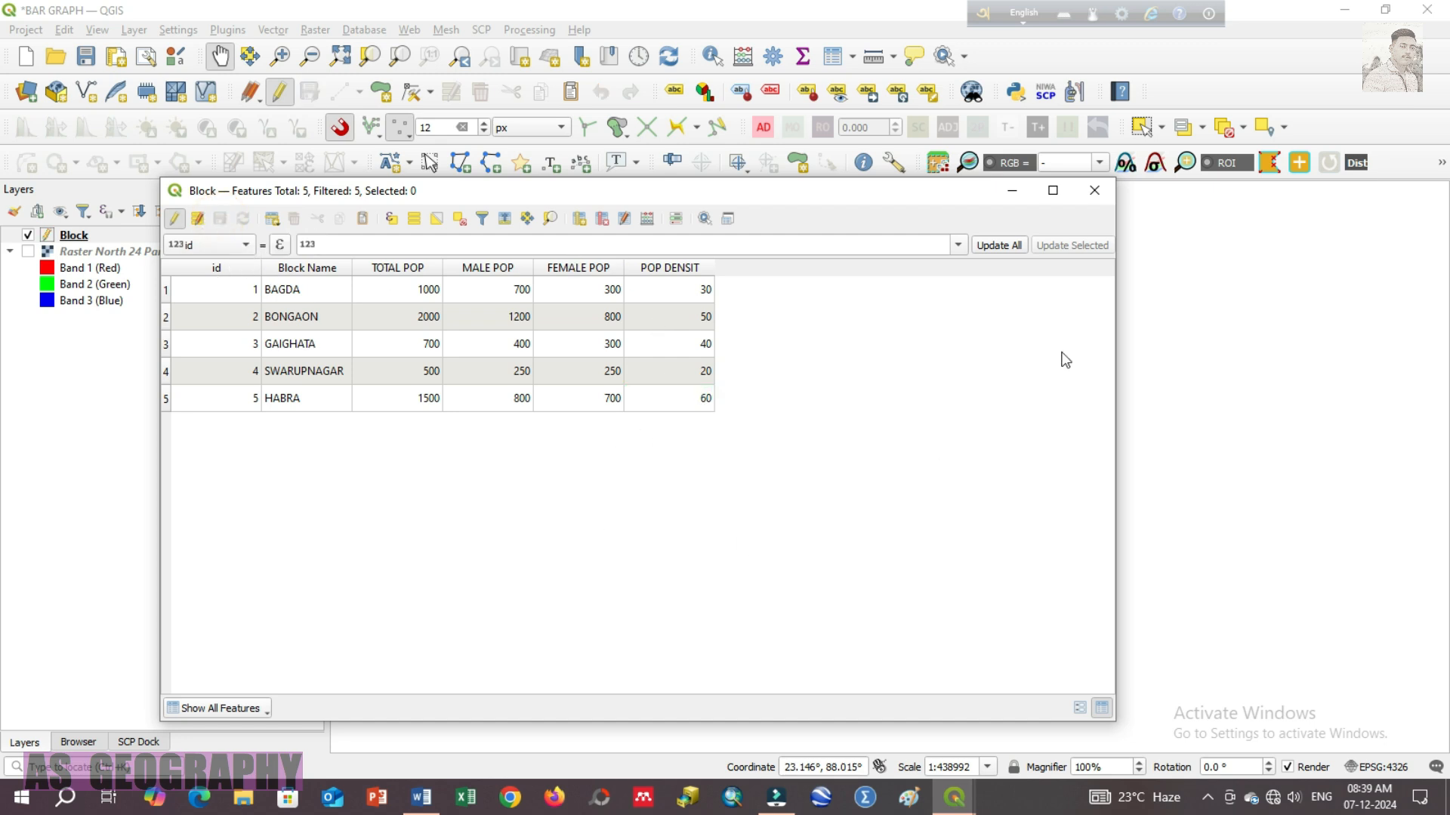
pyautogui.click(1094, 191)
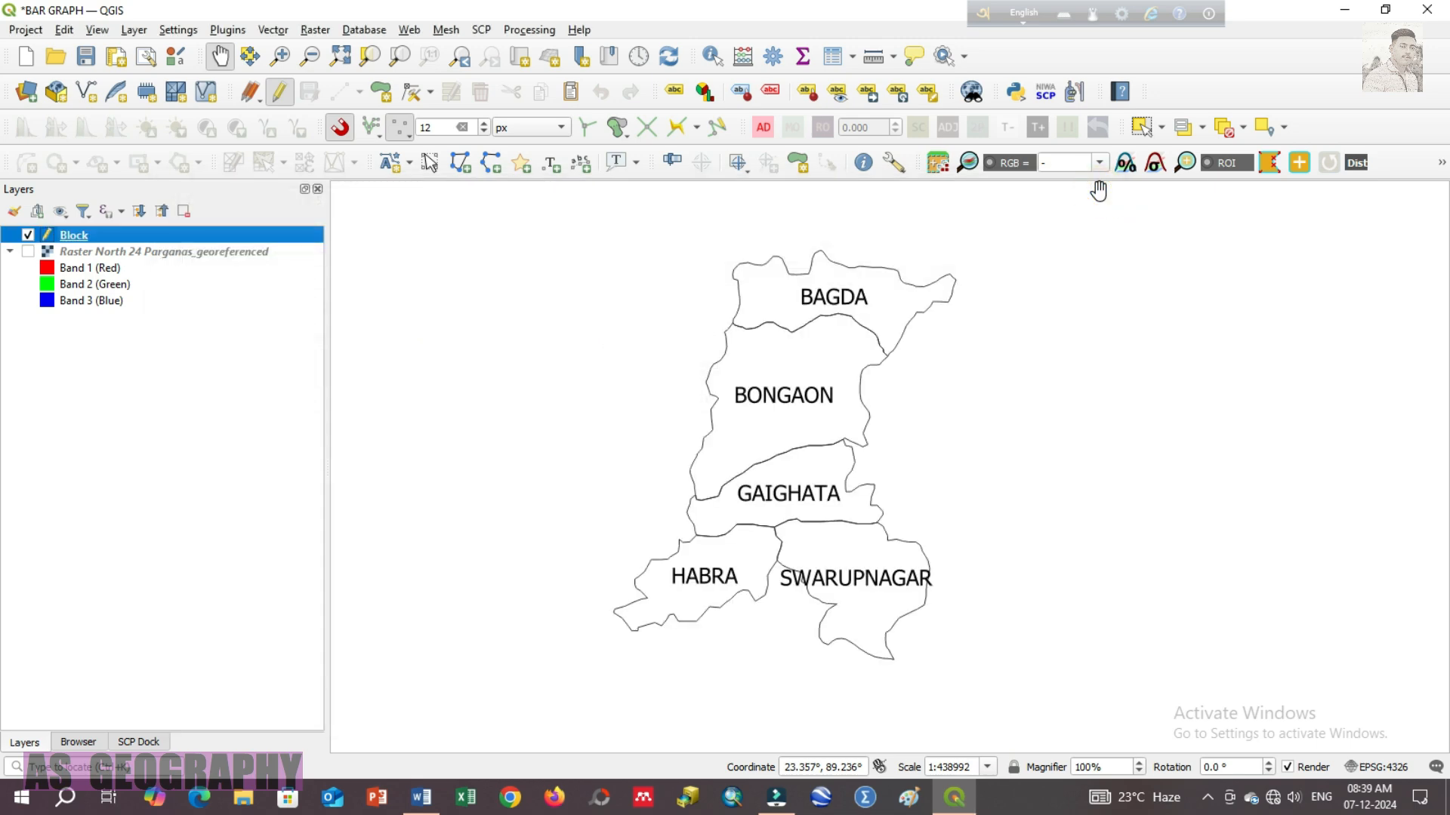
# Reopen the Block layer's attribute table to review the population and density columns, and close it again.
pyautogui.rightClick(110, 242)
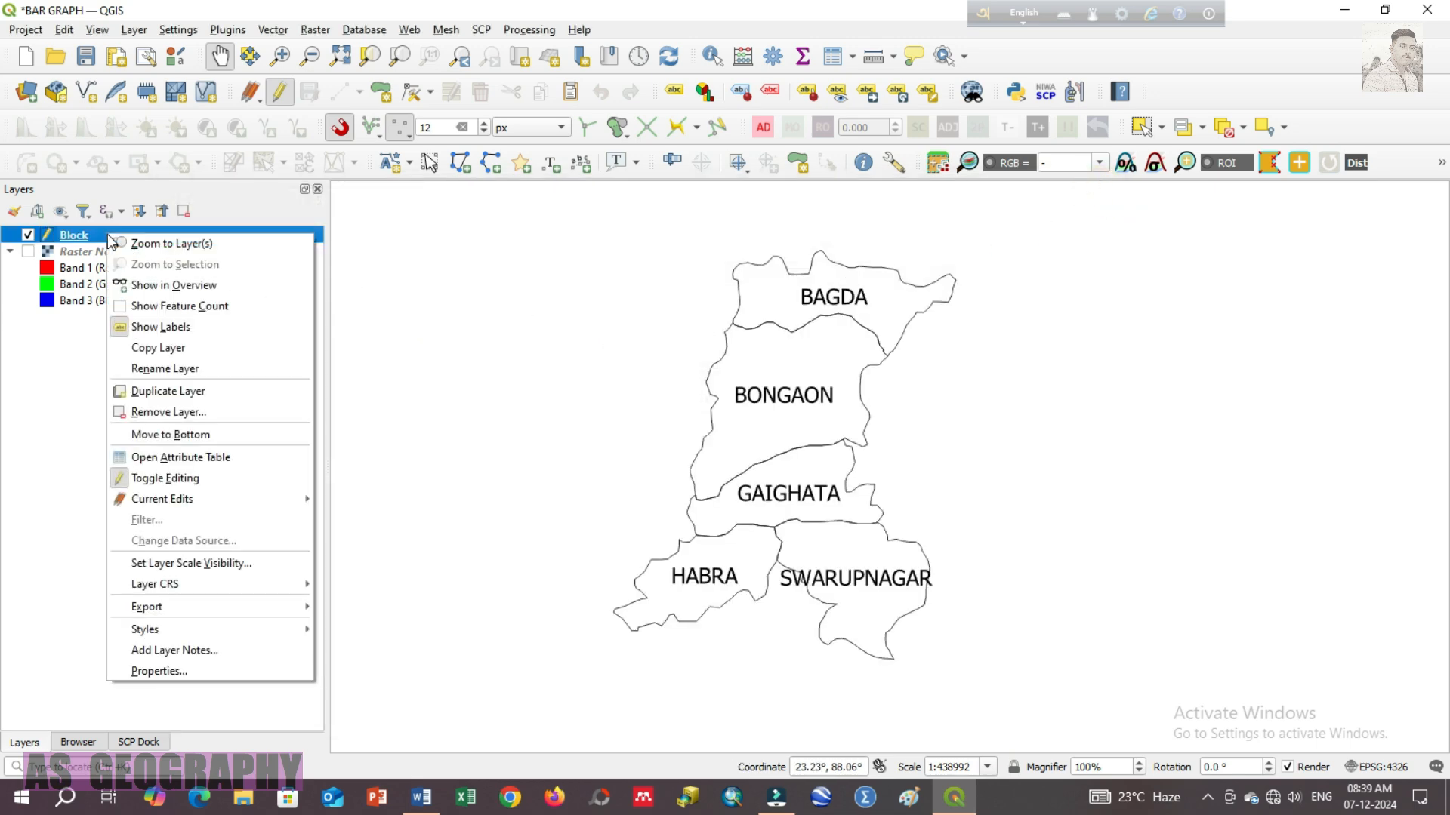
pyautogui.click(180, 458)
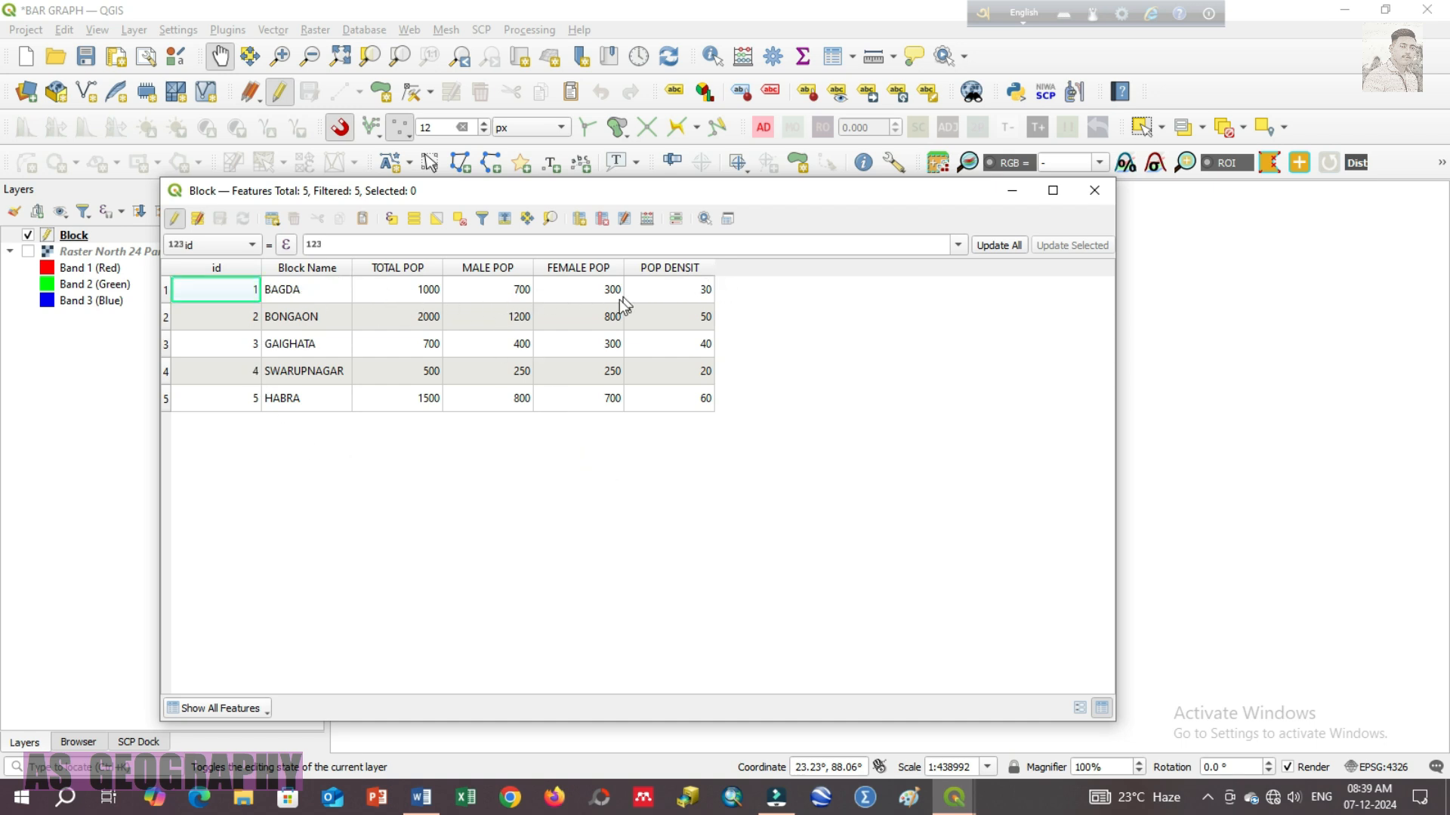
pyautogui.click(1102, 195)
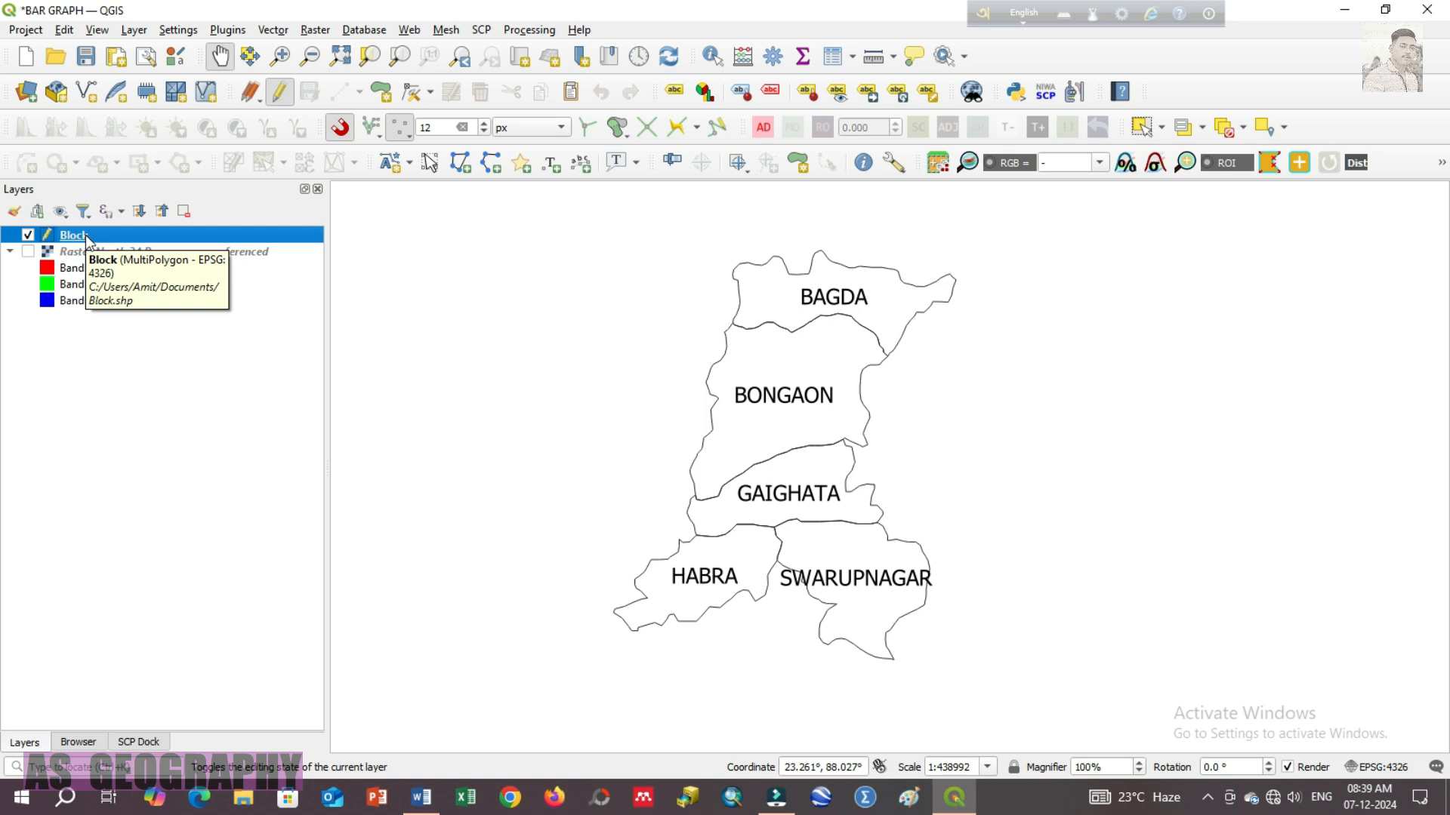
# Select the Block layer in the layer list.
pyautogui.click(132, 385)
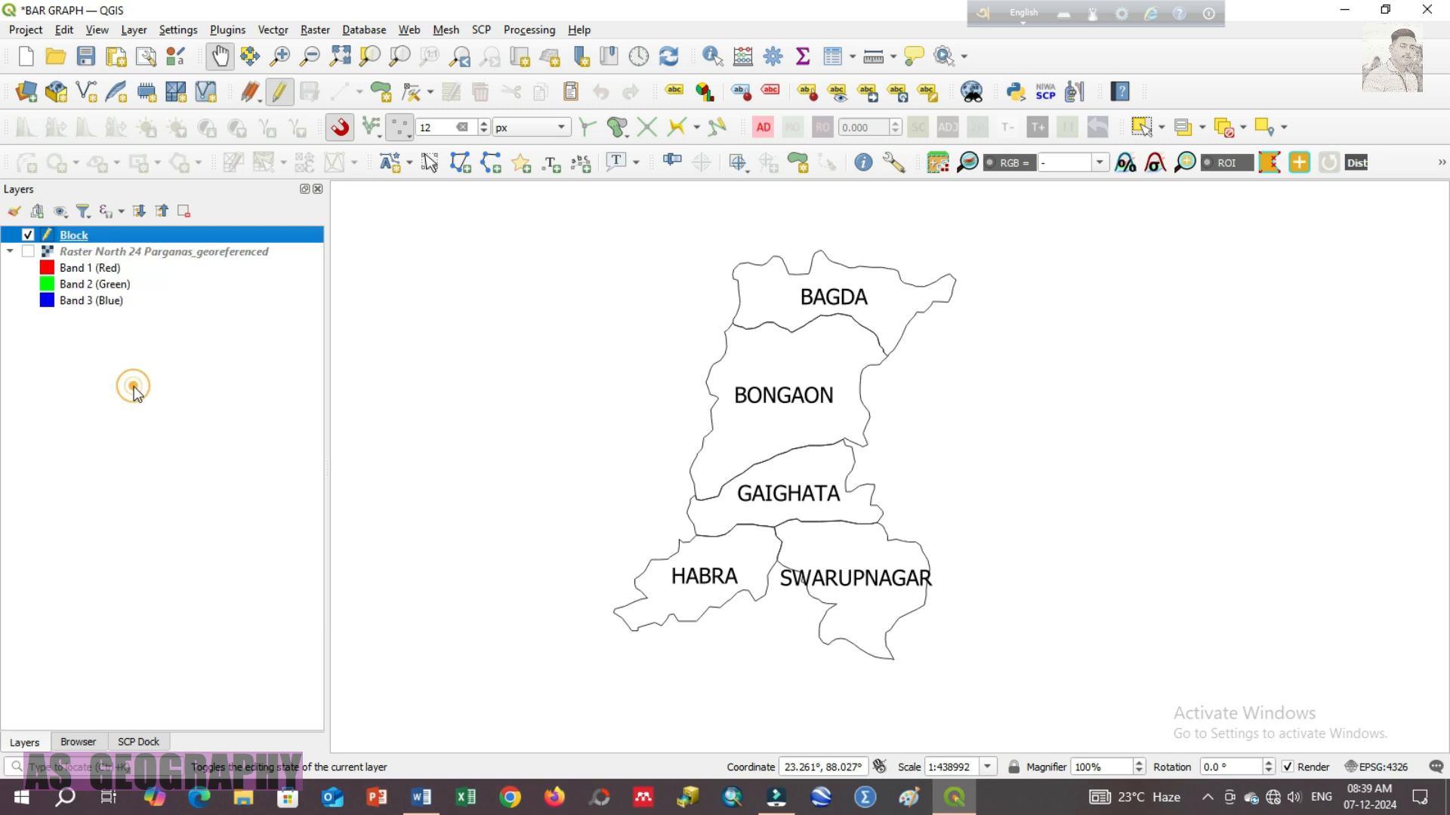
pyautogui.click(97, 235)
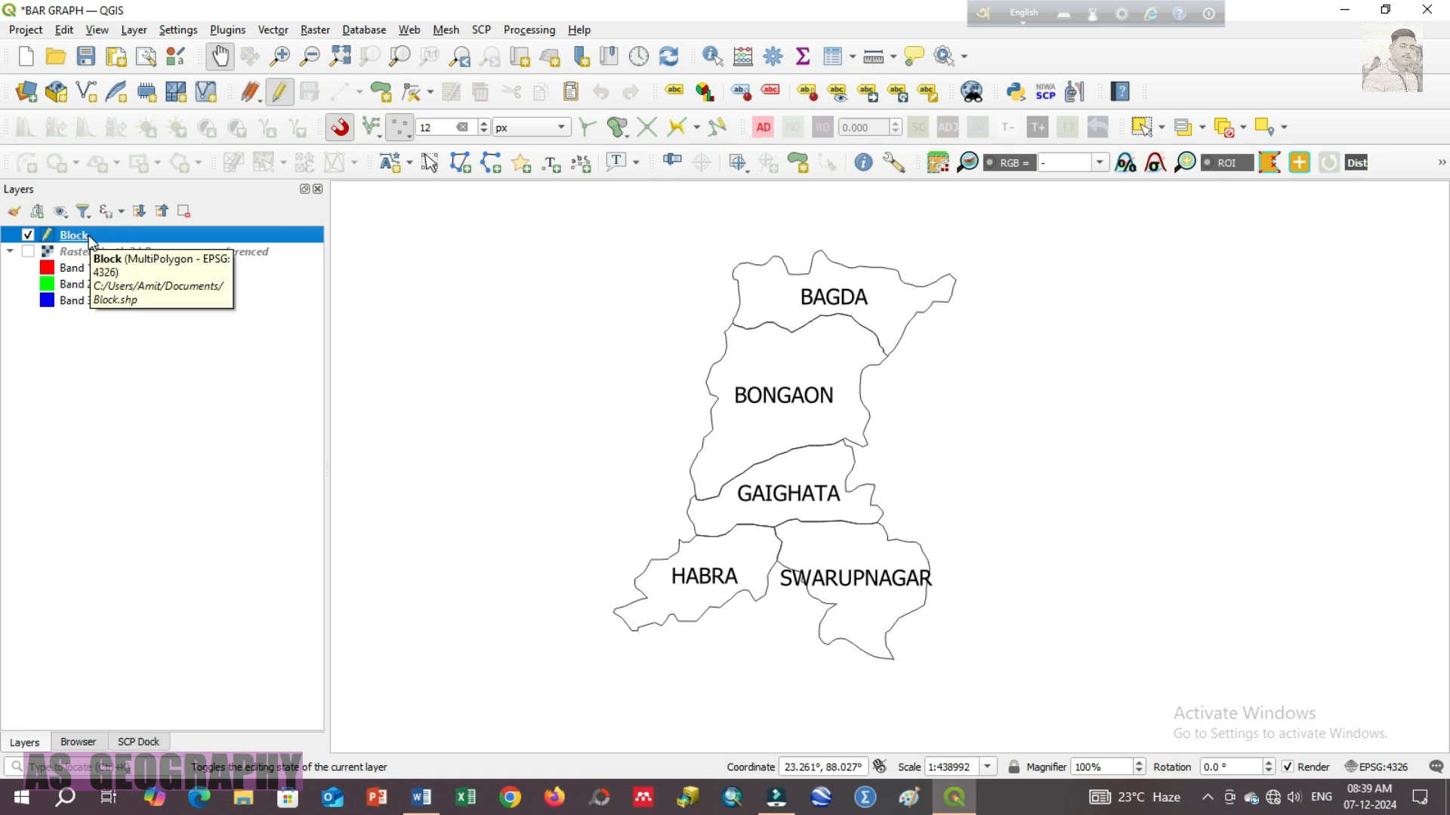
# Open the Block layer's diagram properties and set the diagram type to Pie Chart.
pyautogui.rightClick(89, 236)
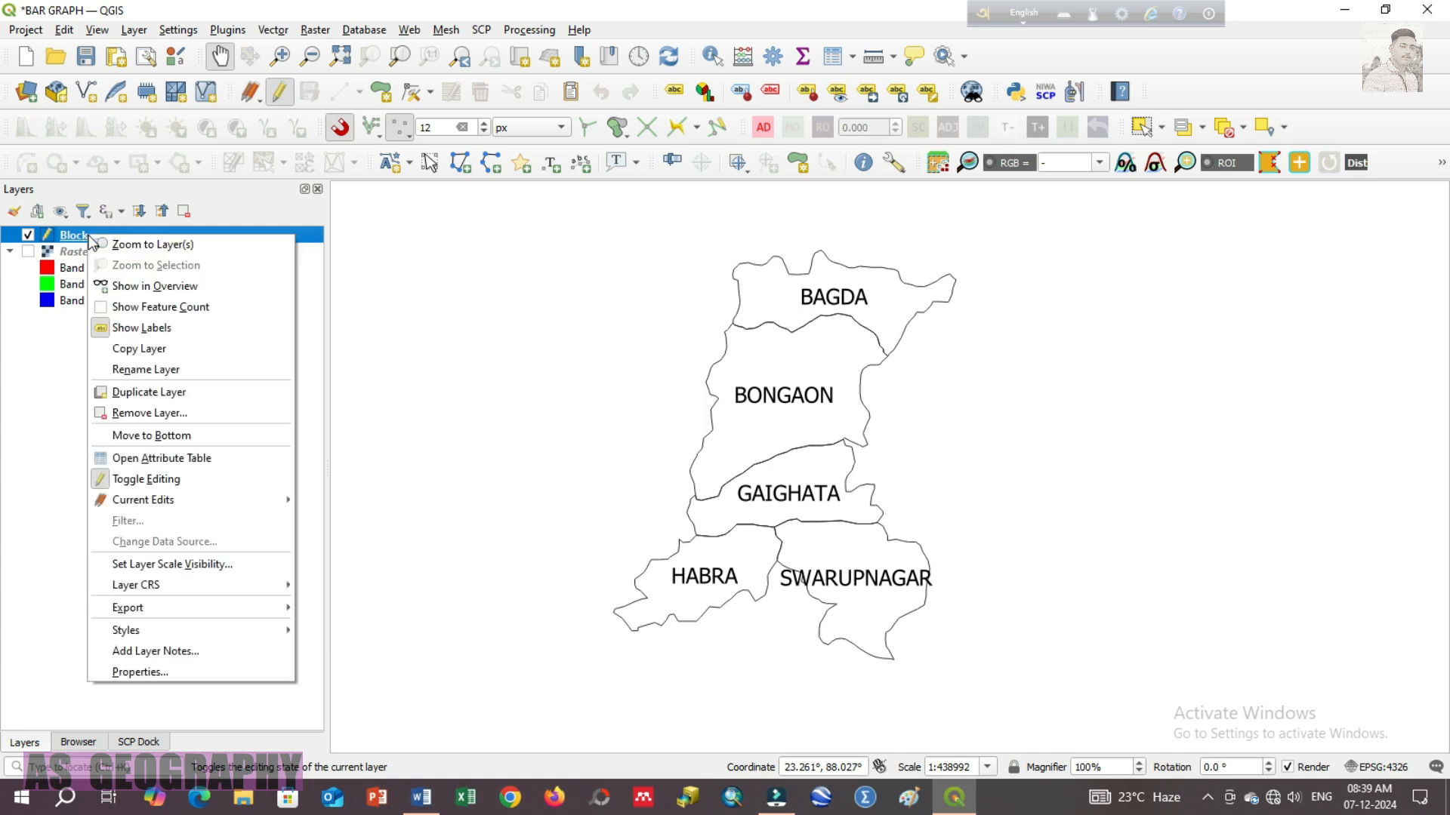
pyautogui.click(144, 671)
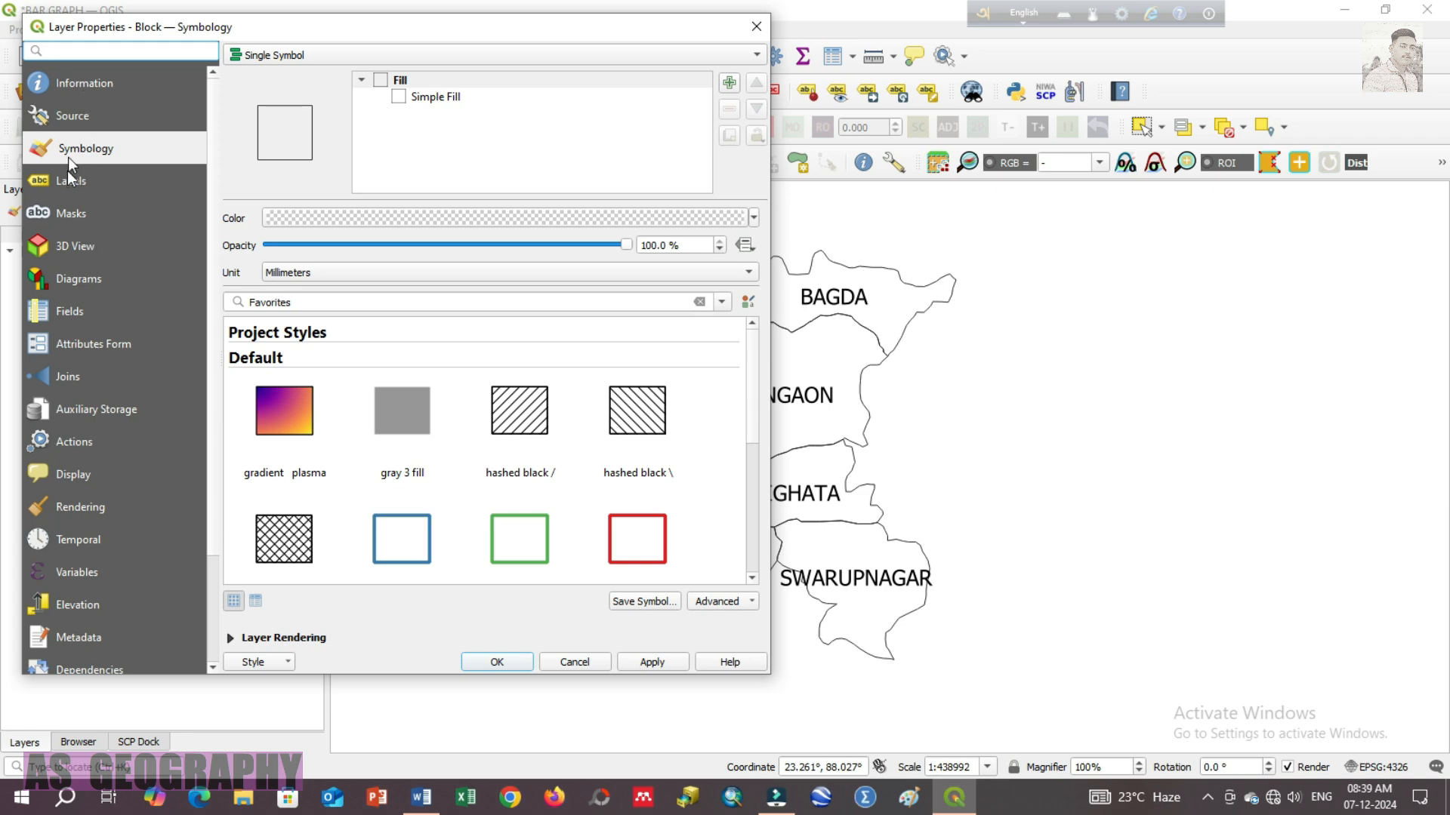
pyautogui.click(80, 279)
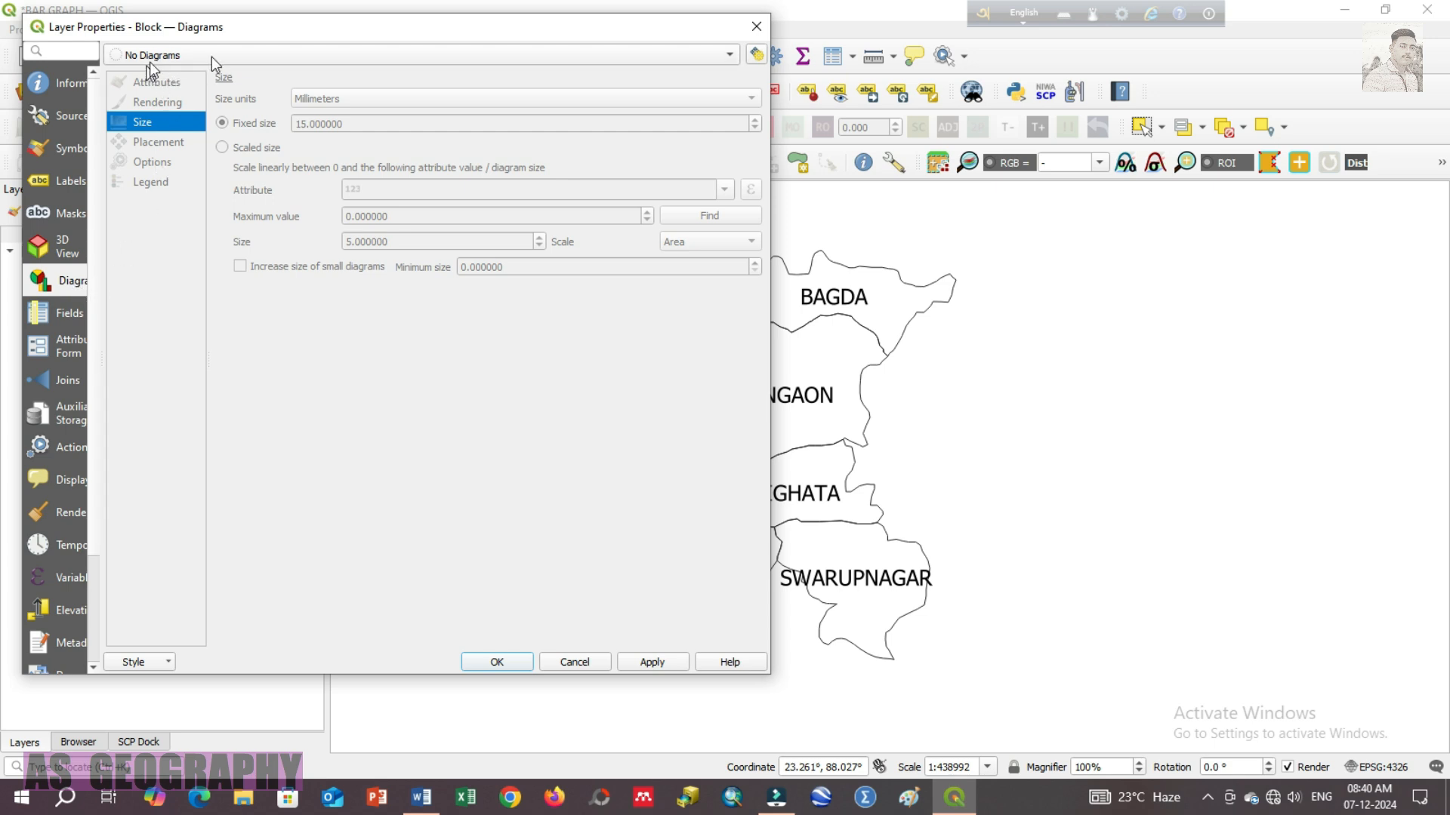
pyautogui.click(547, 59)
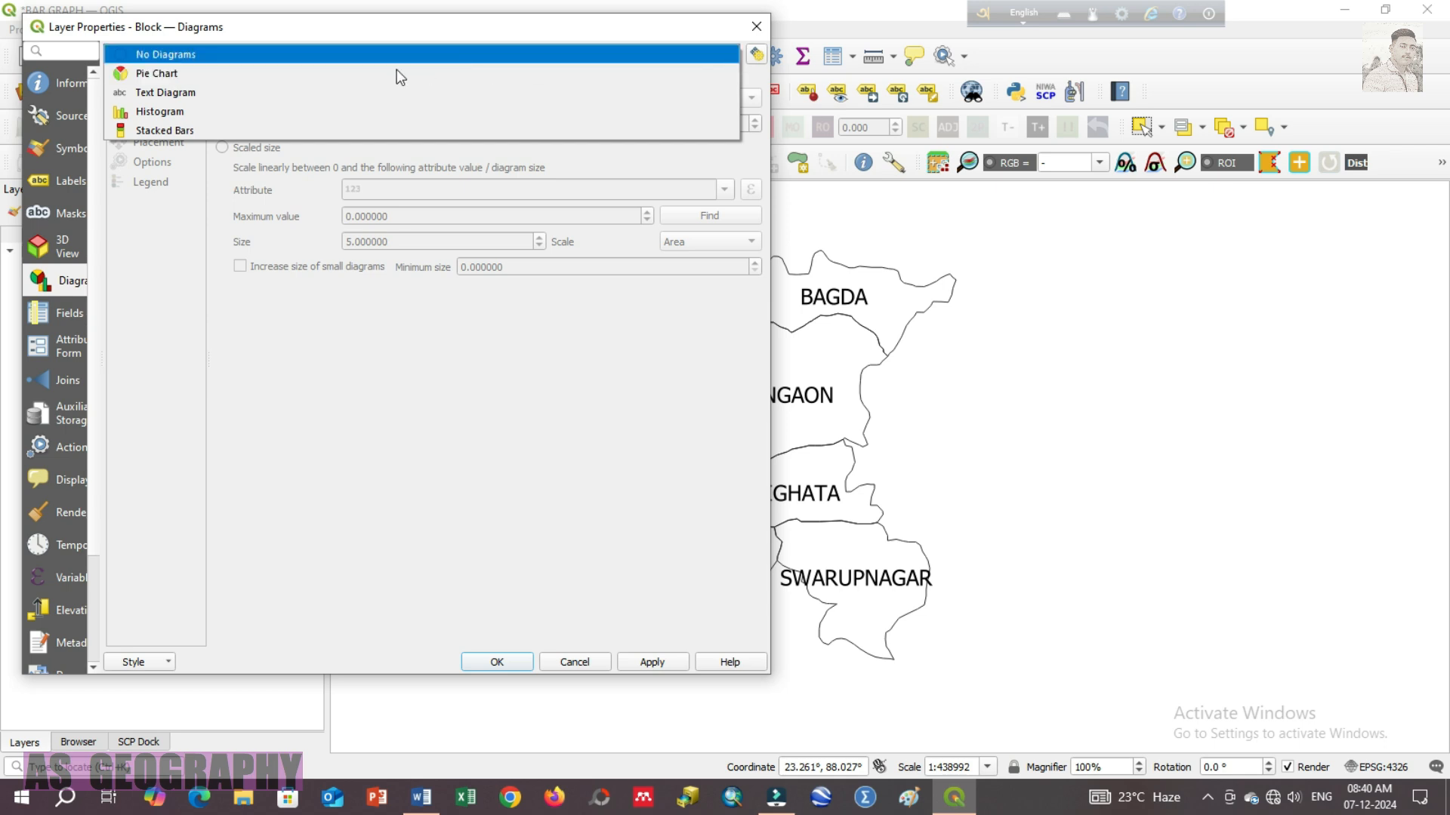
pyautogui.click(280, 75)
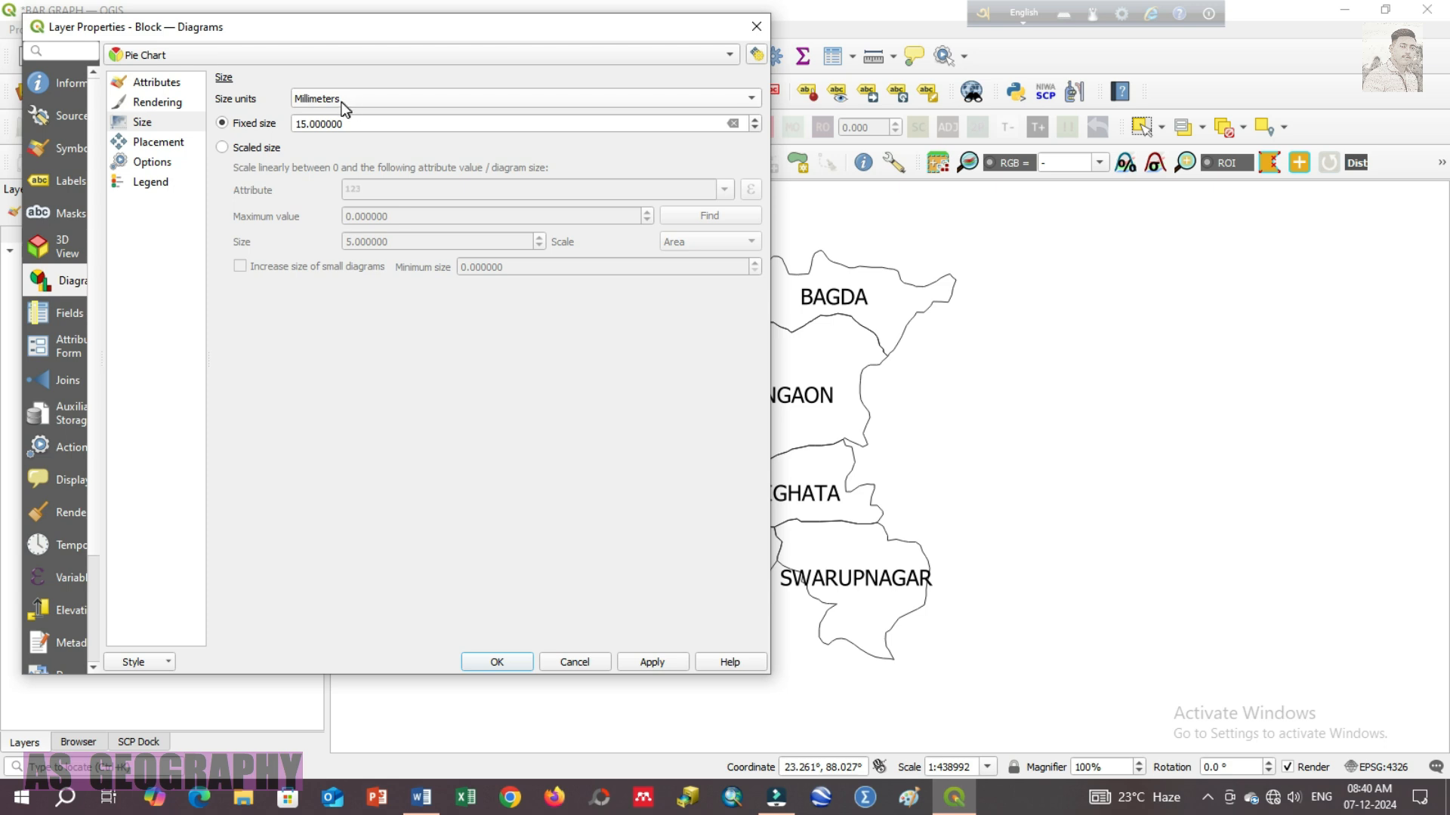
# Assign the TOTAL POP, MALE POP, FEMALE POP and POP DENSIT attributes to the Block layer's pie chart.
pyautogui.click(152, 81)
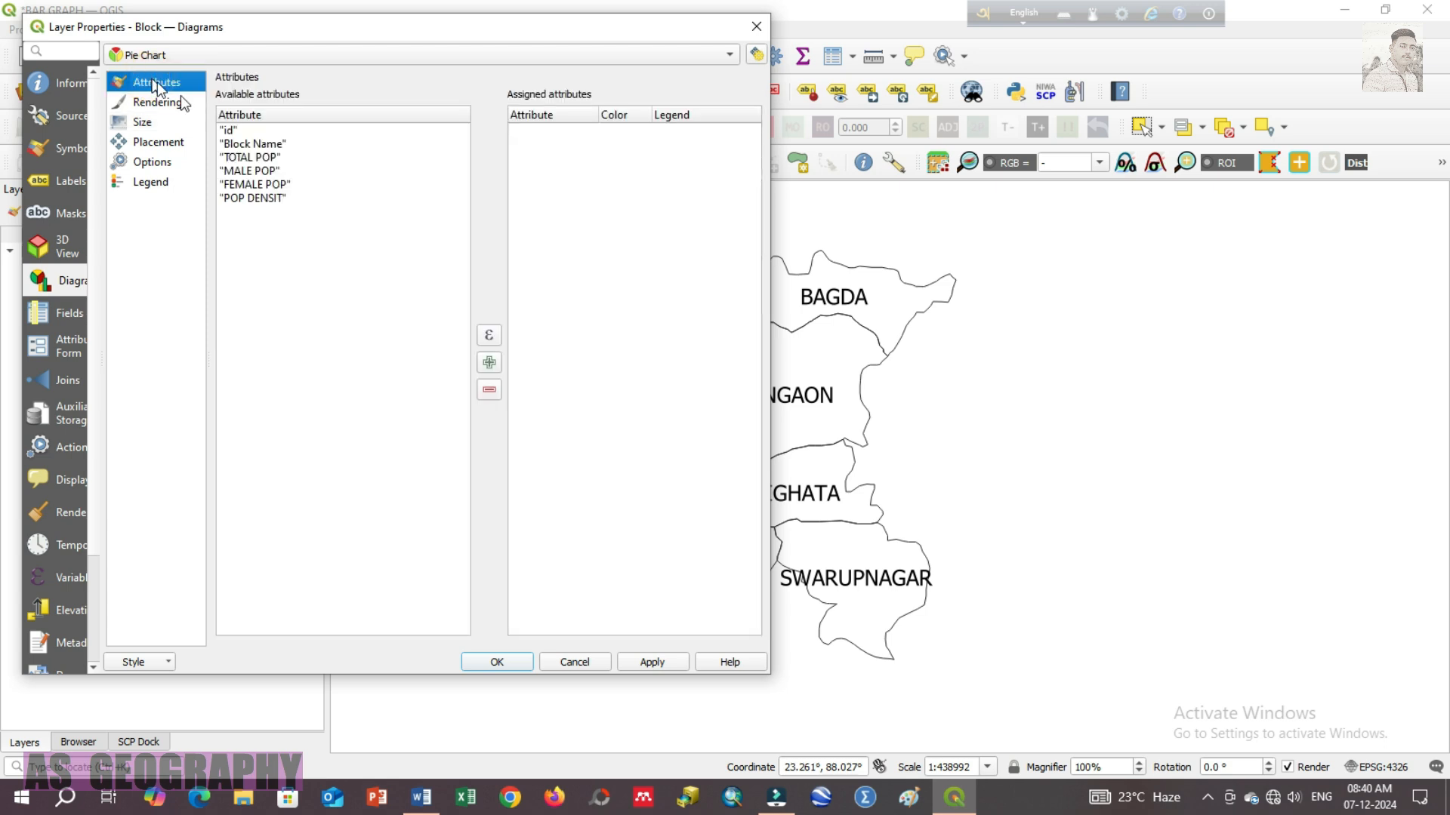
pyautogui.click(261, 159)
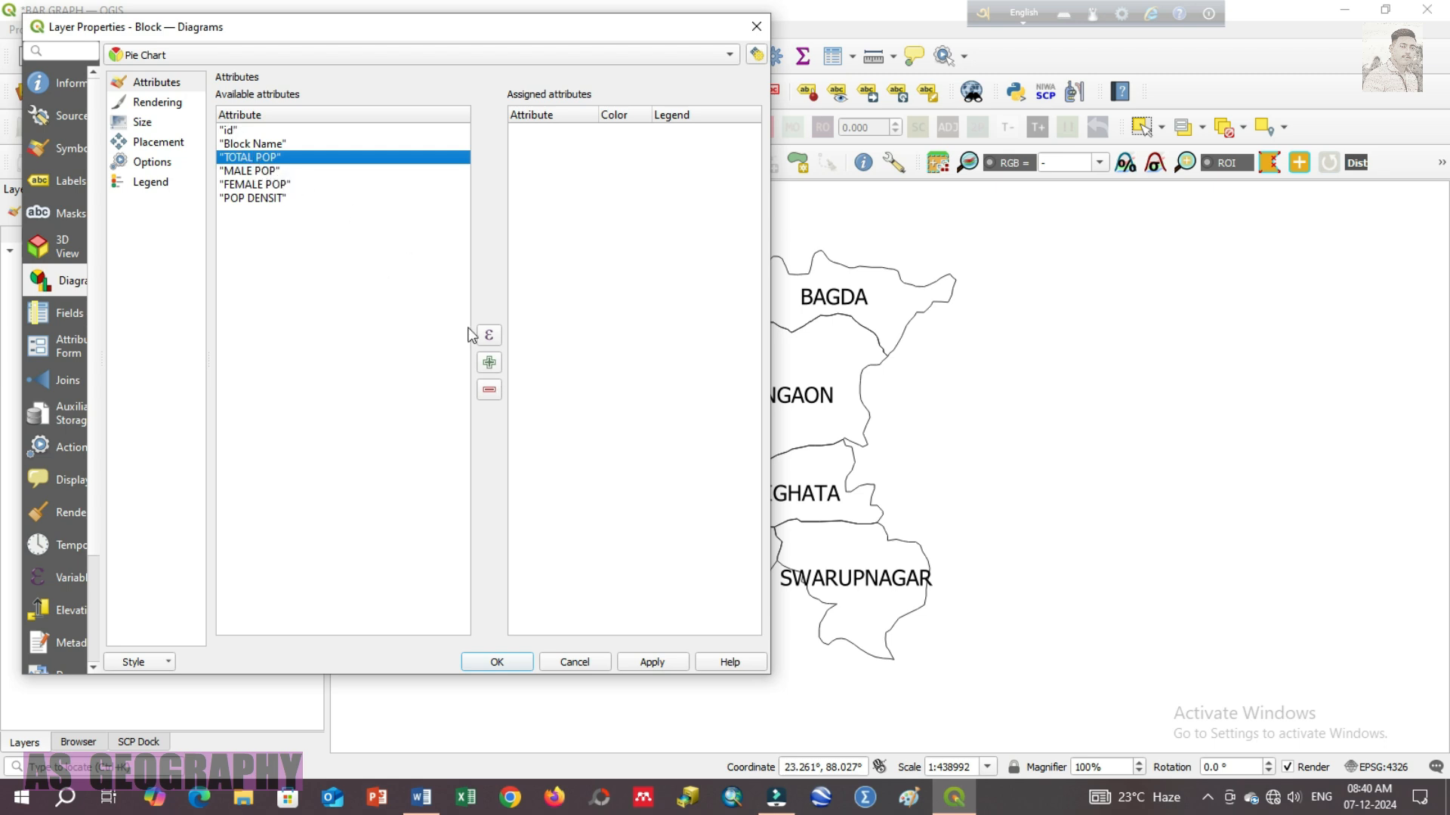
pyautogui.click(489, 362)
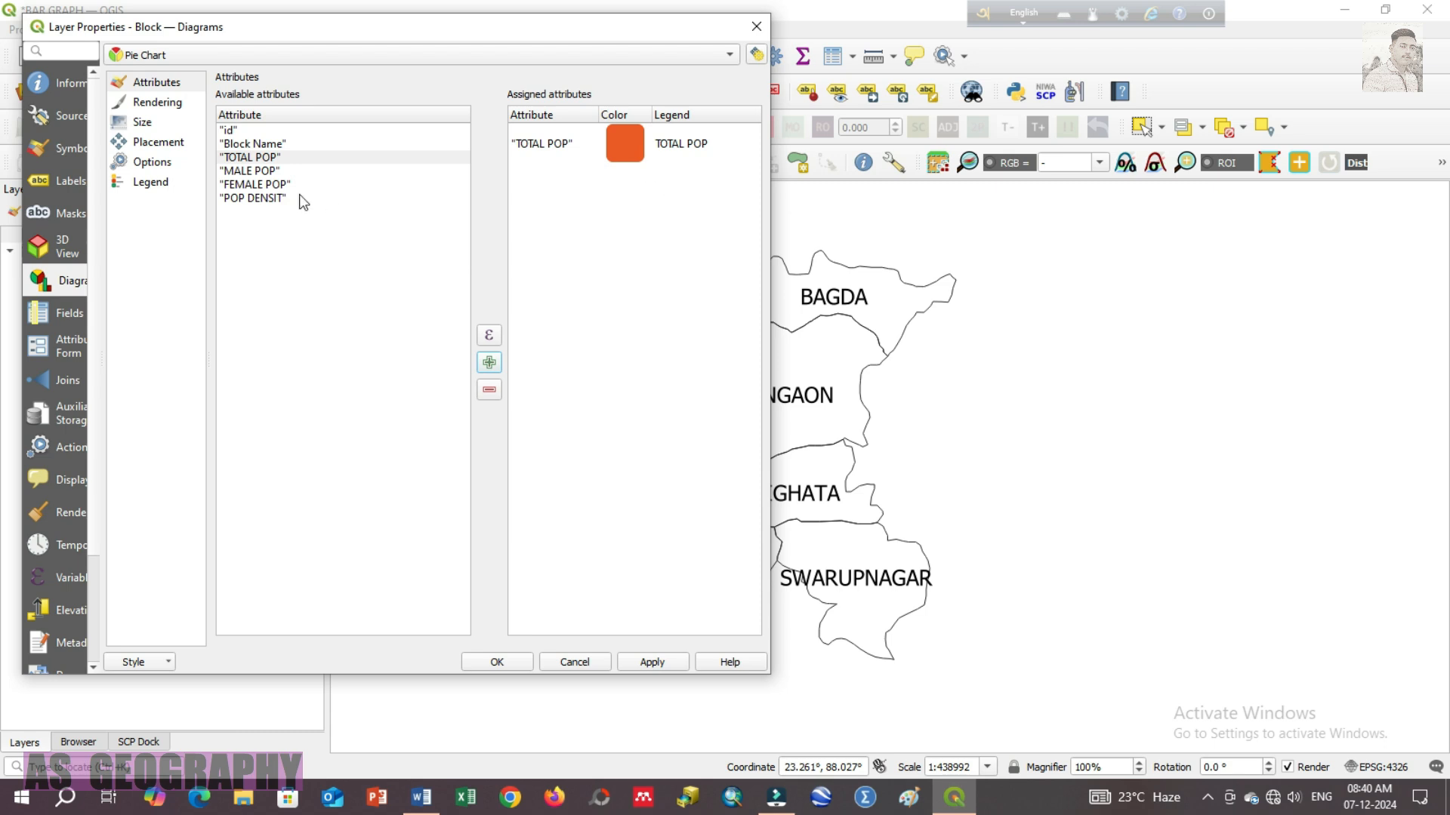
pyautogui.click(254, 171)
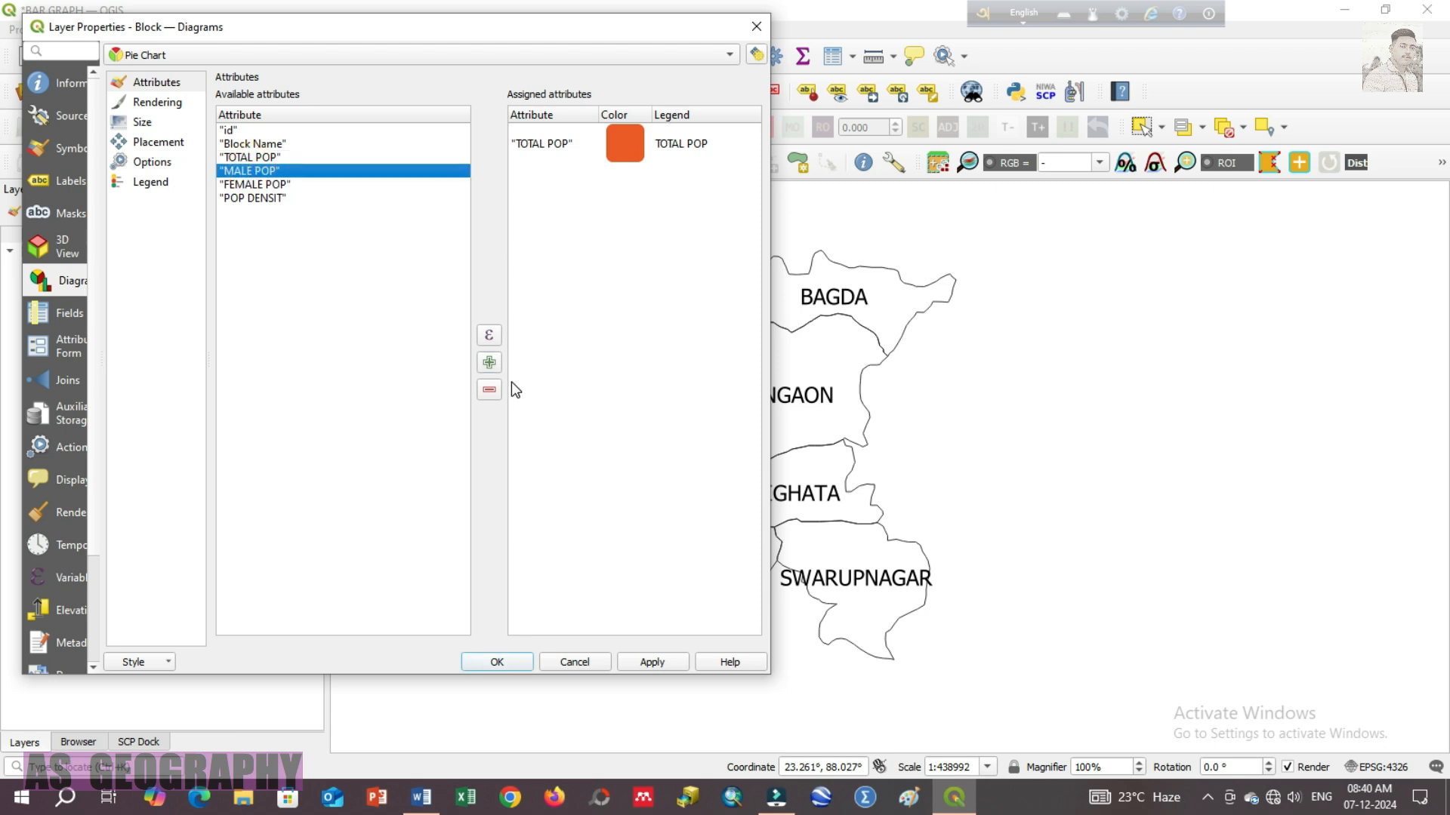
pyautogui.click(489, 362)
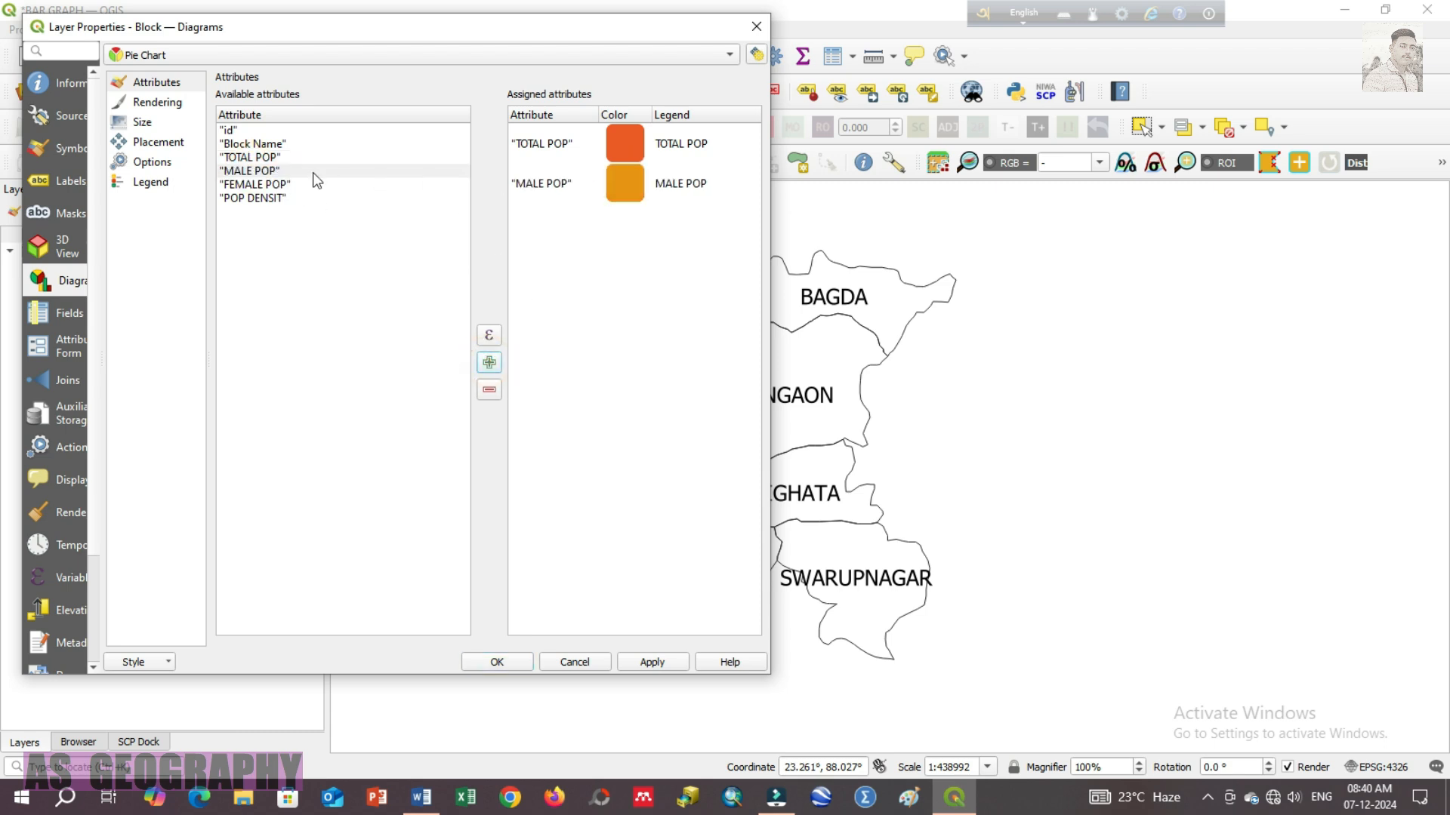
pyautogui.click(253, 185)
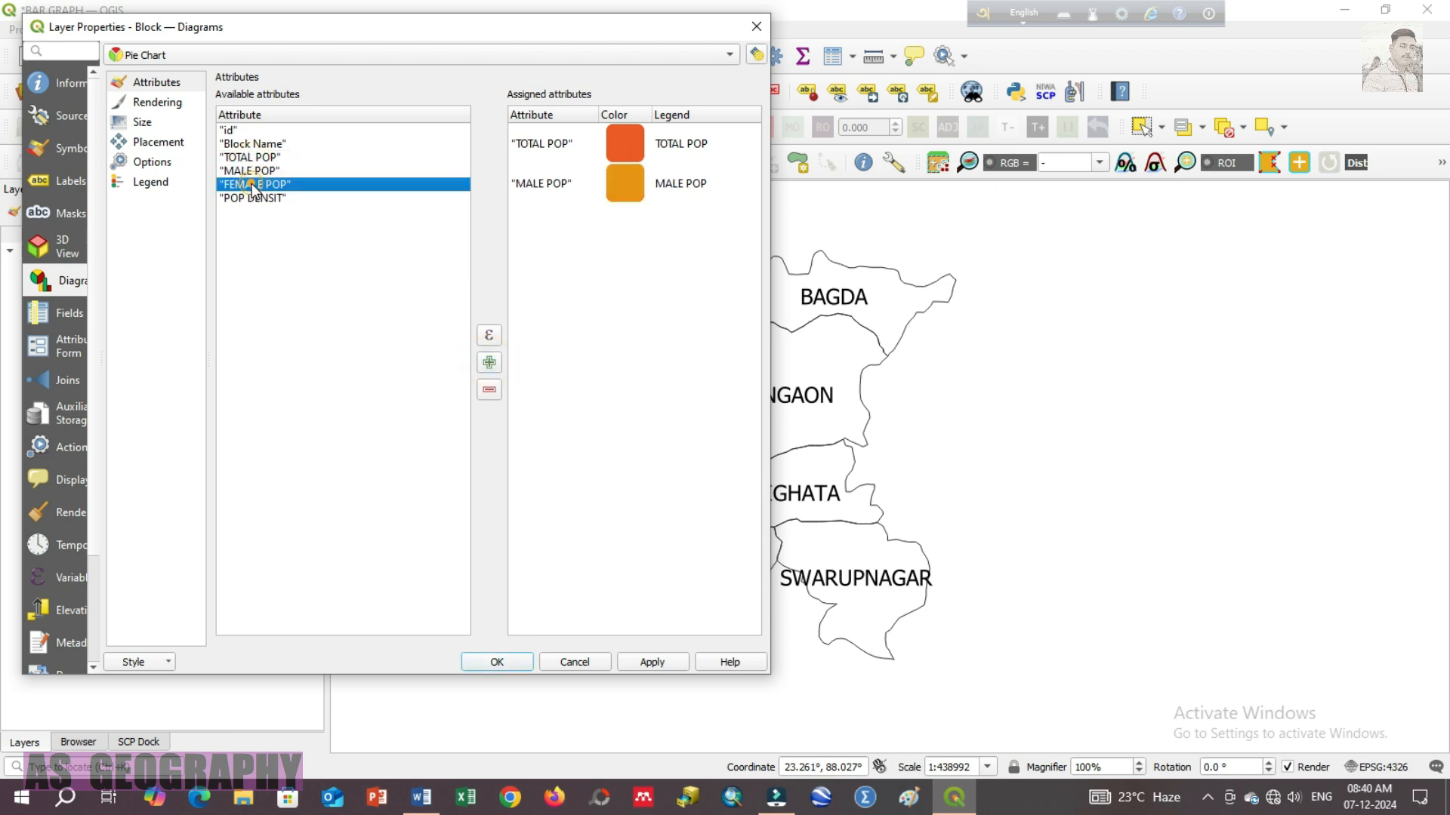
pyautogui.click(490, 364)
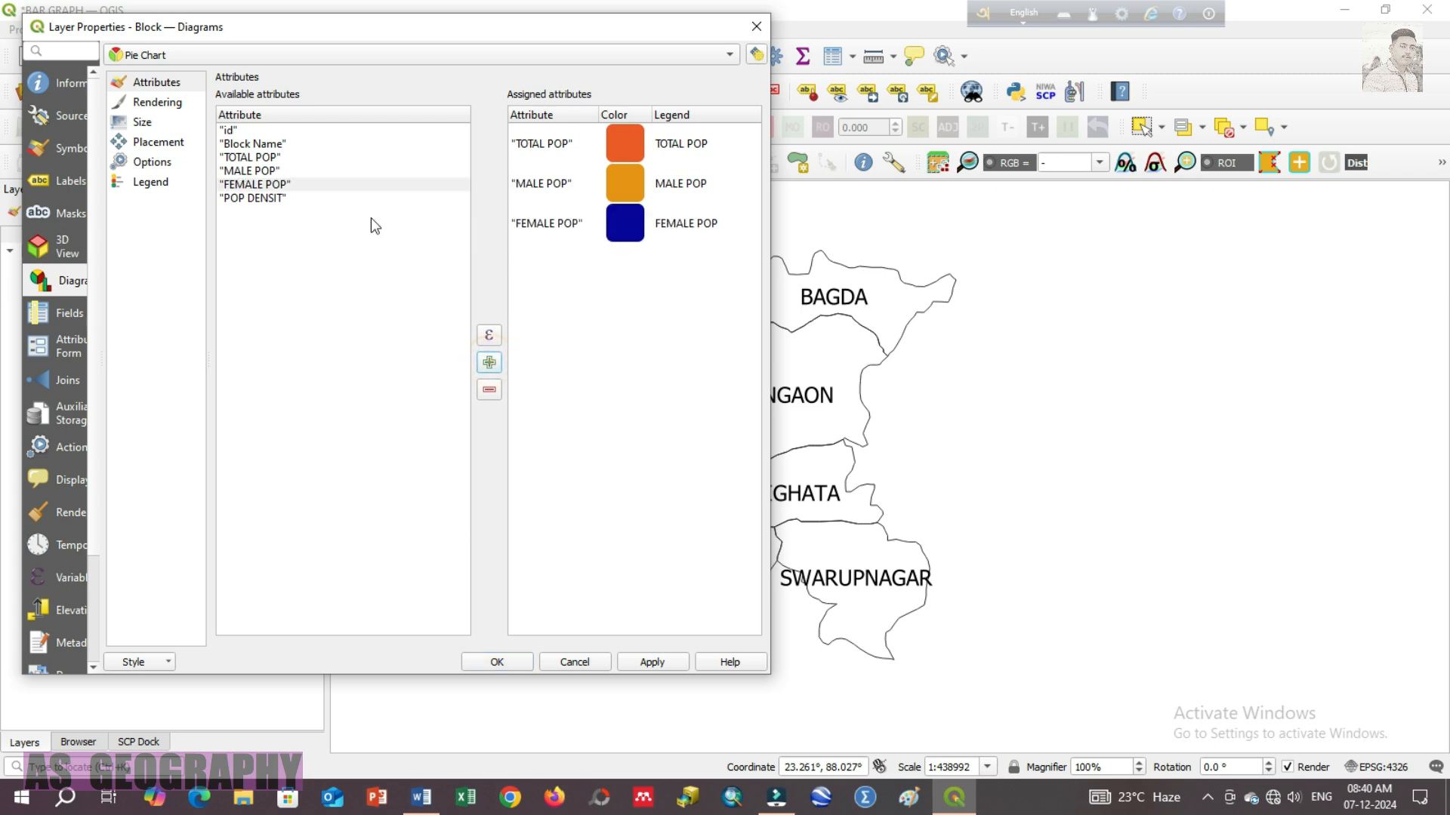
pyautogui.click(272, 198)
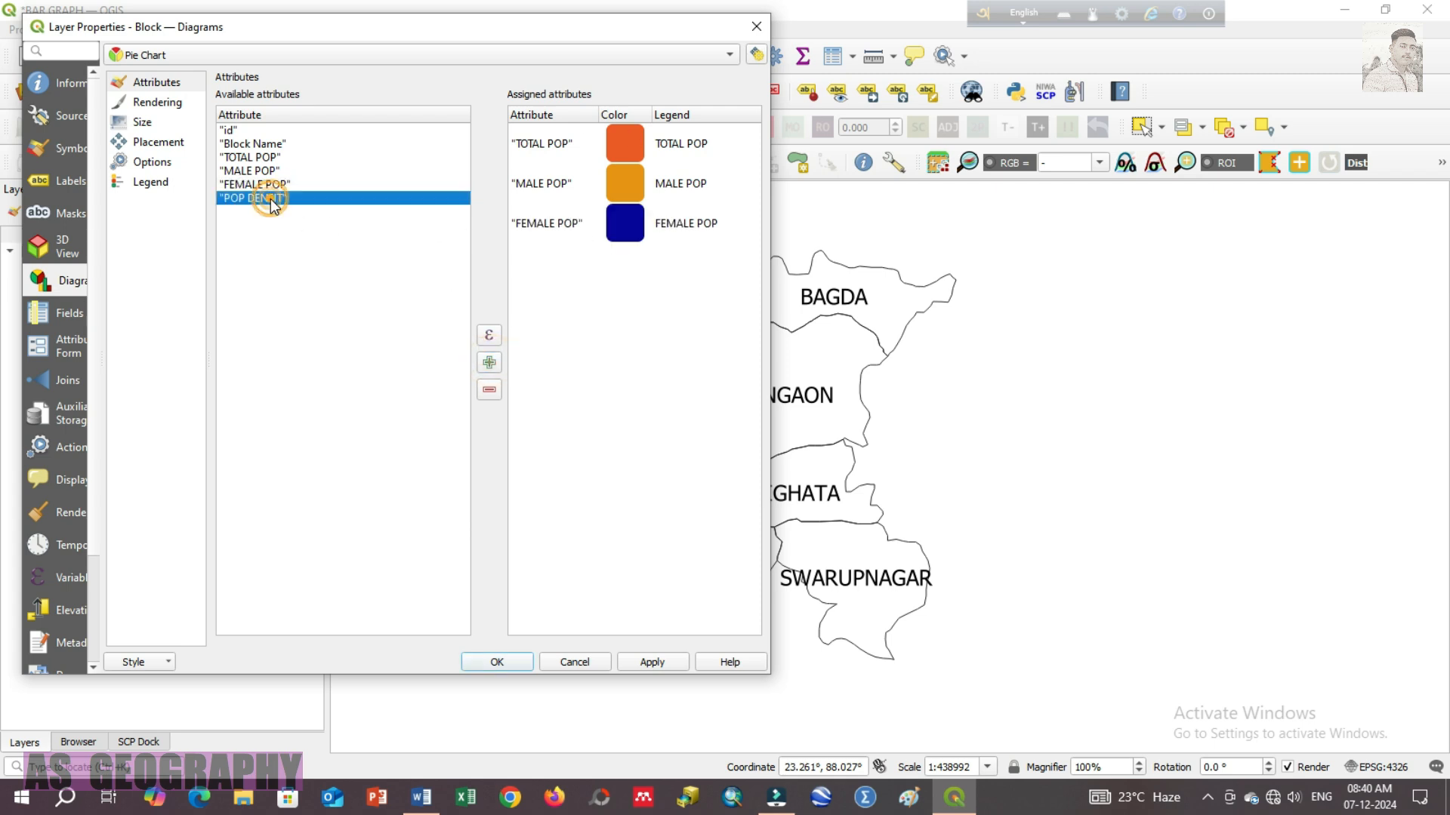
pyautogui.click(490, 363)
# Remove TOTAL POP from the pie chart's assigned attributes.
pyautogui.click(264, 157)
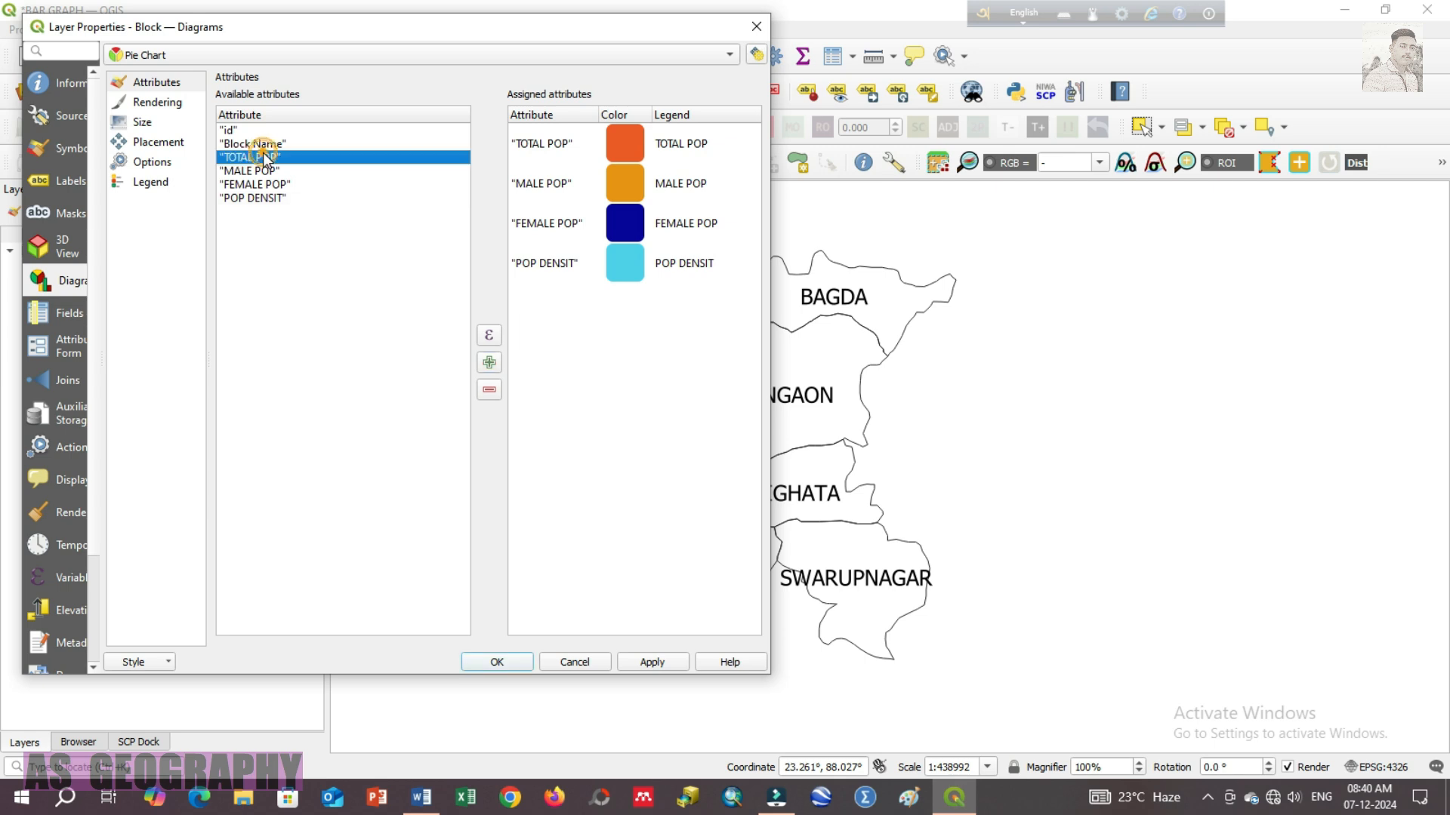
pyautogui.click(660, 139)
pyautogui.click(490, 390)
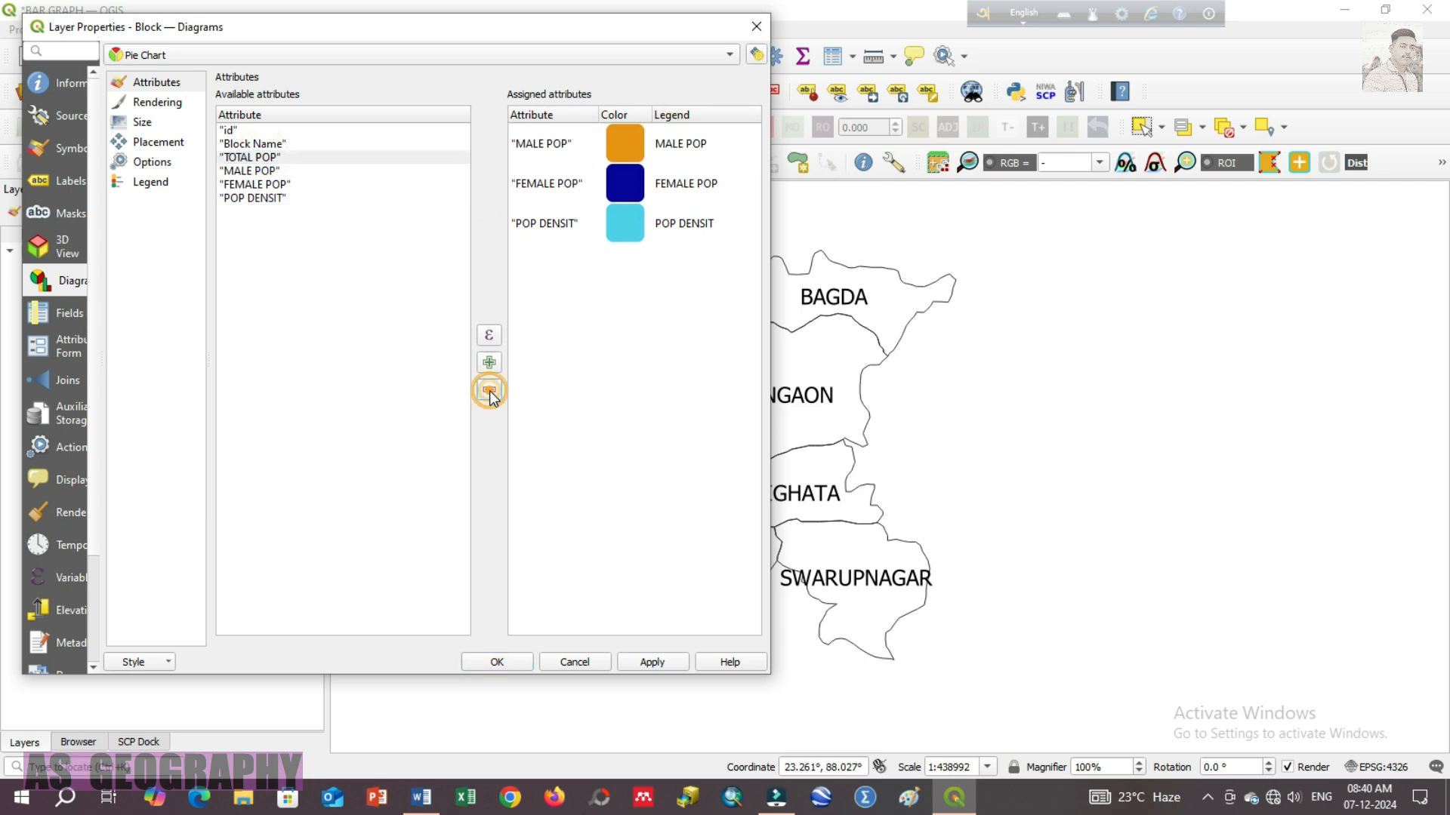
pyautogui.click(644, 144)
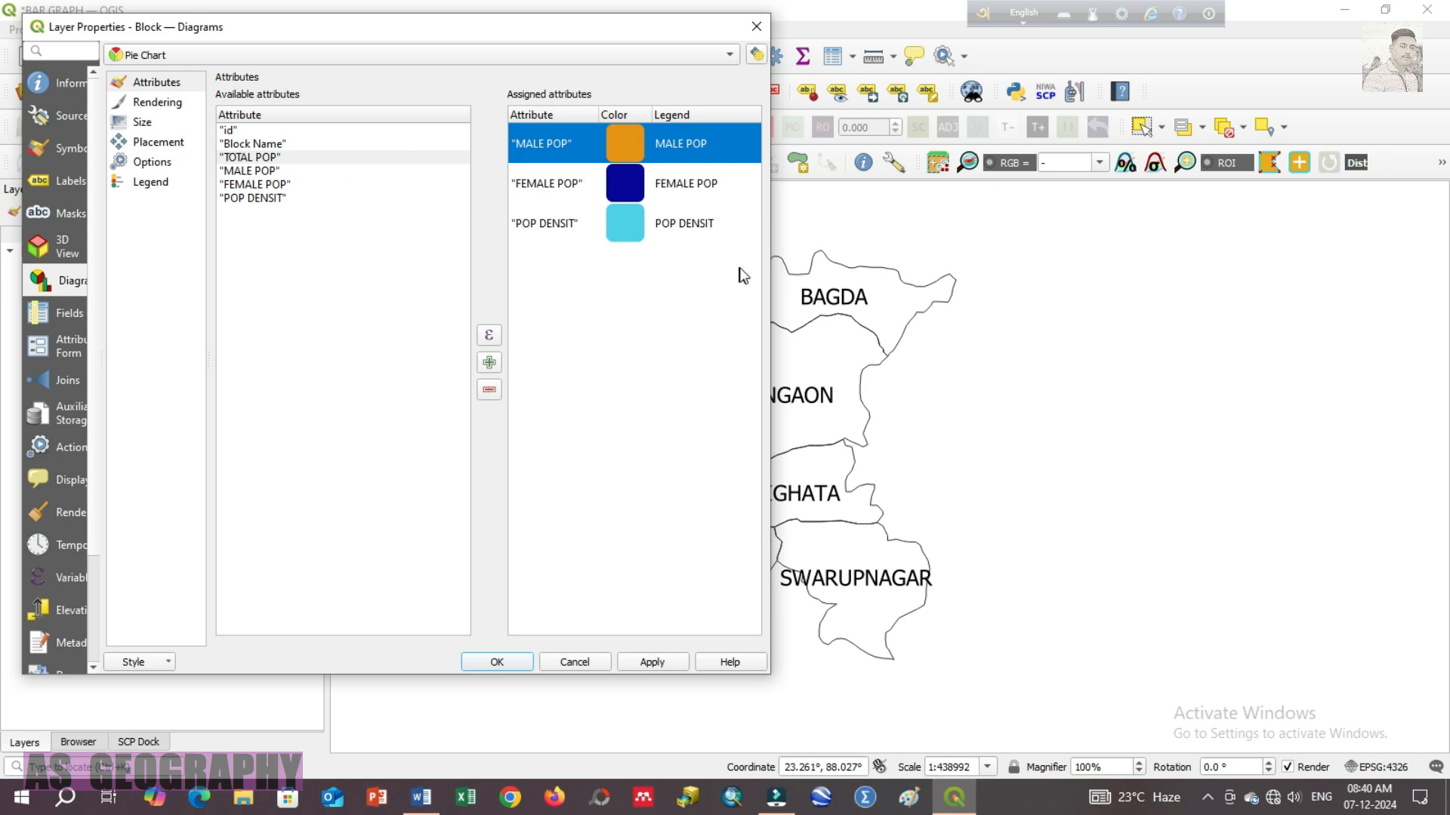
pyautogui.click(683, 270)
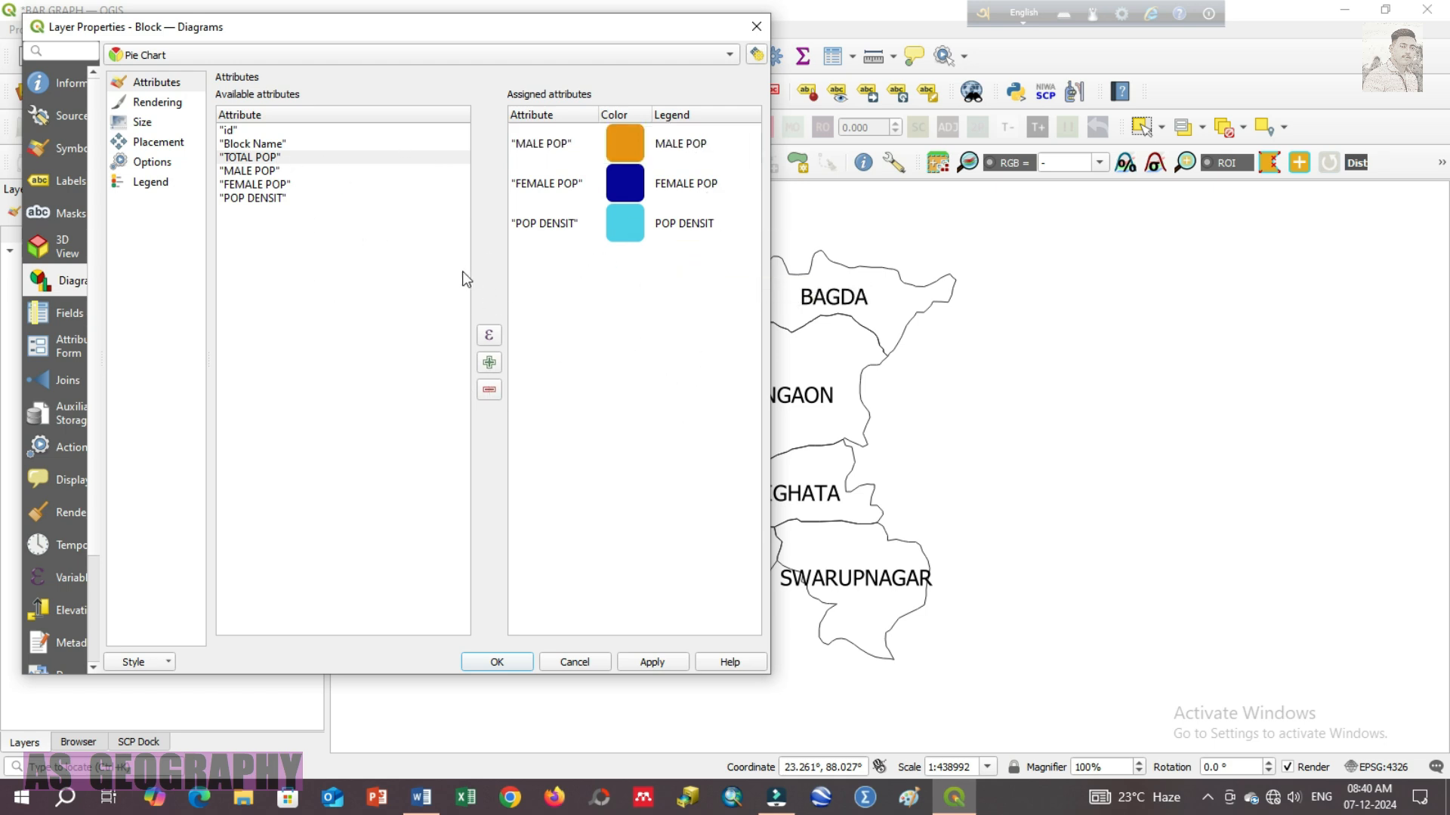
# Set the pie chart's line color to black in the diagram rendering settings.
pyautogui.click(168, 104)
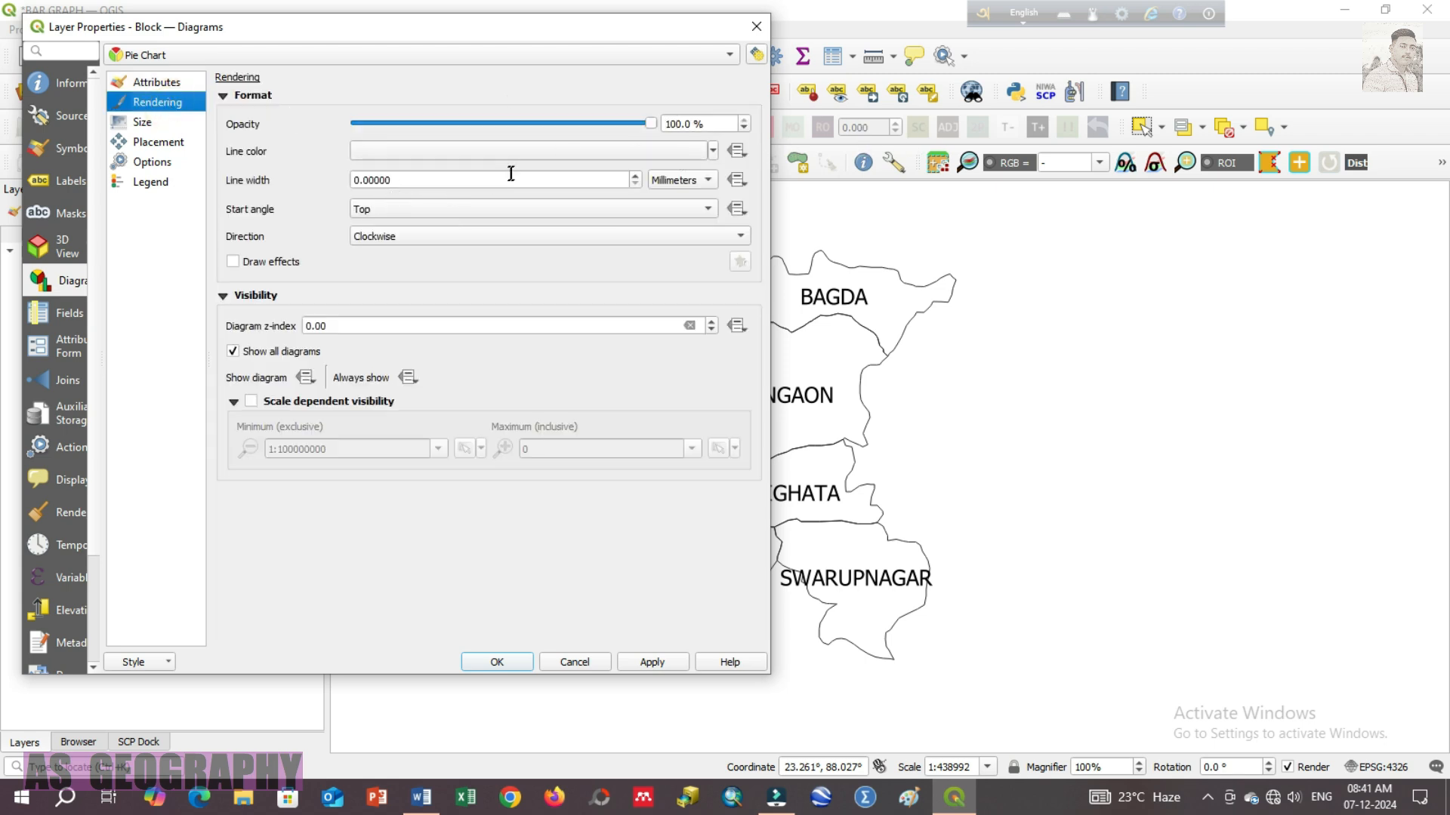
pyautogui.click(509, 150)
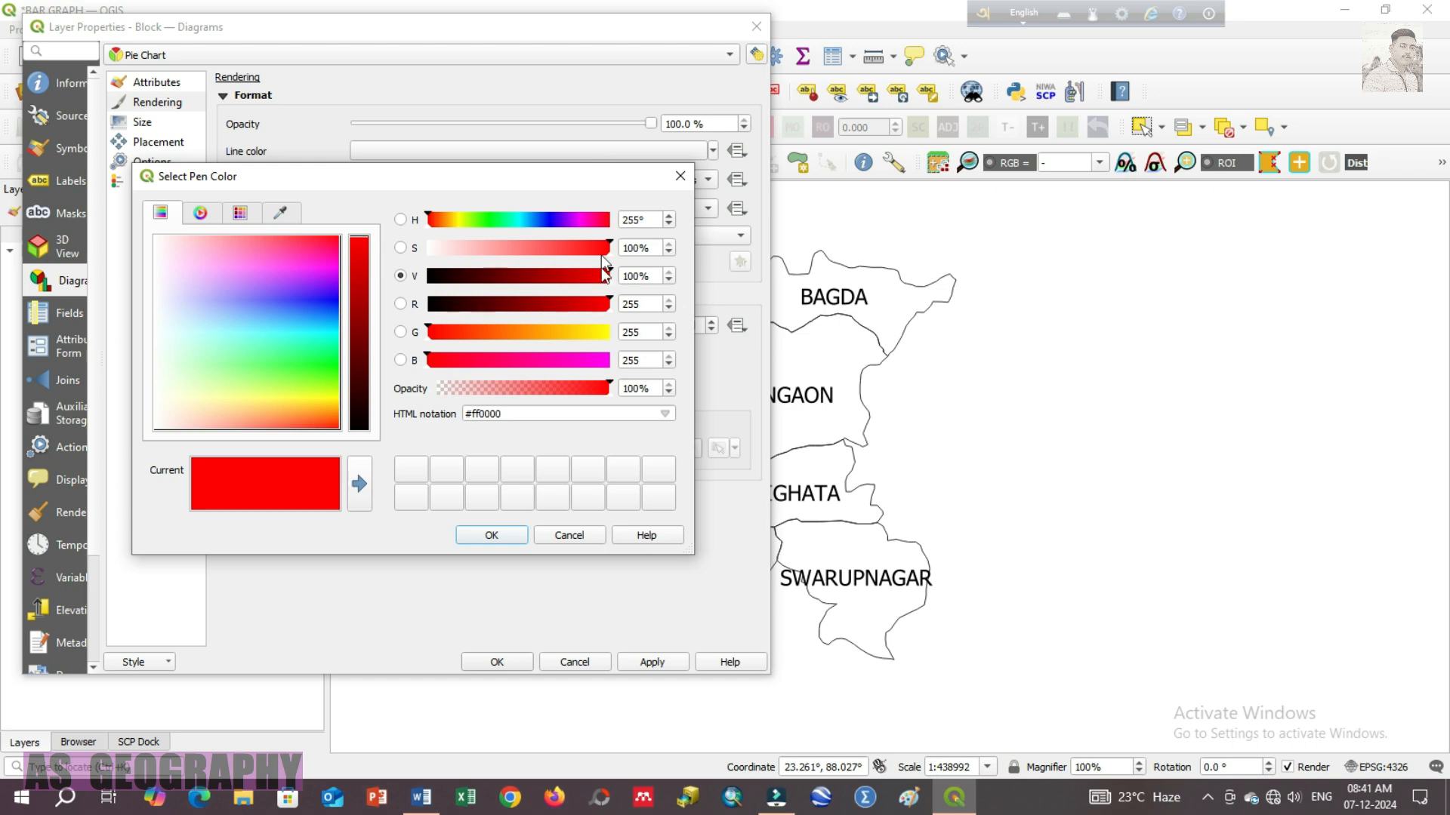
pyautogui.click(436, 275)
pyautogui.click(492, 536)
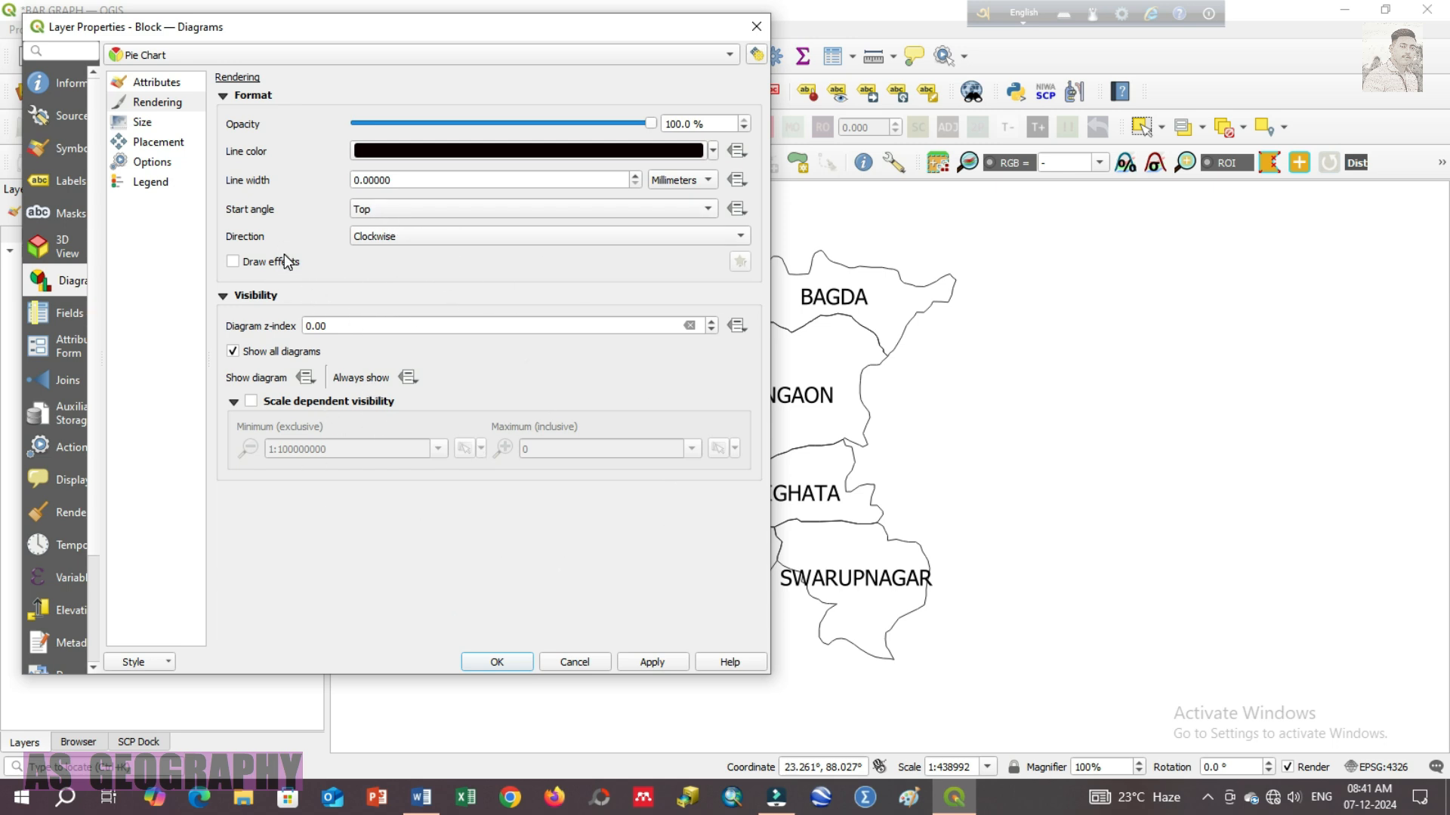
# Review the pie chart's size, placement, options and legend settings, and apply the diagrams to the Block layer.
pyautogui.click(145, 124)
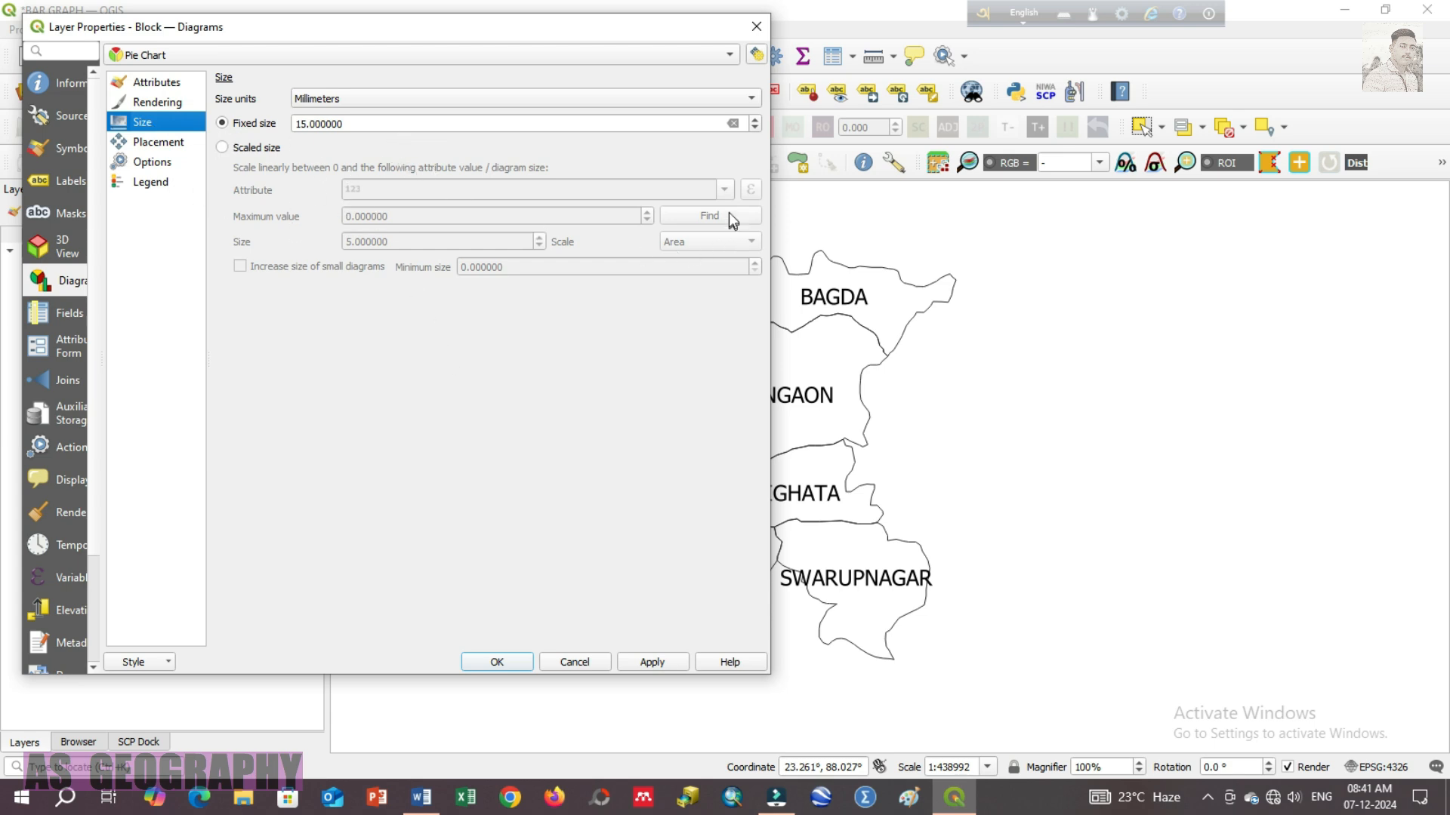
pyautogui.click(173, 145)
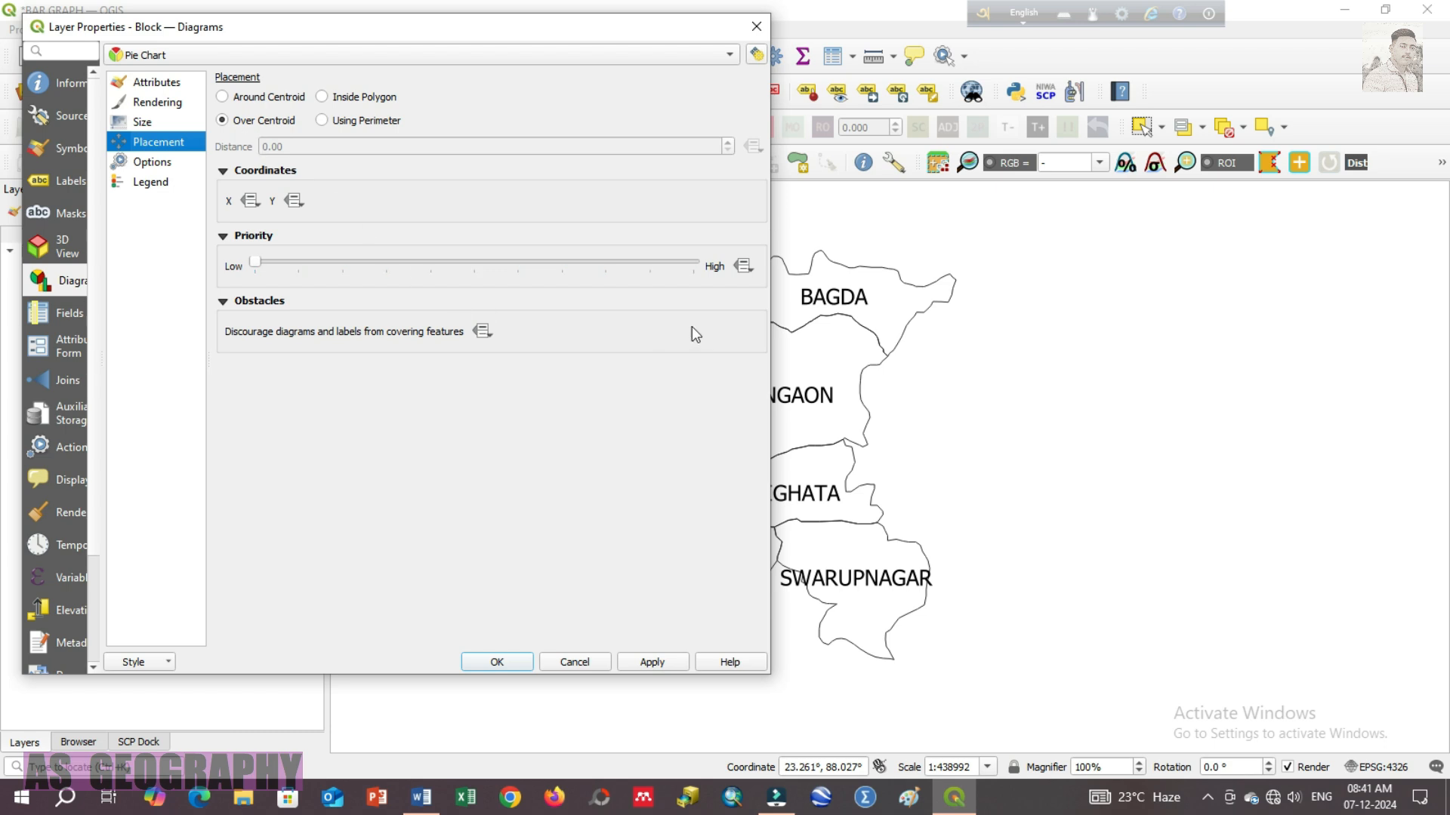
pyautogui.click(166, 164)
pyautogui.click(156, 188)
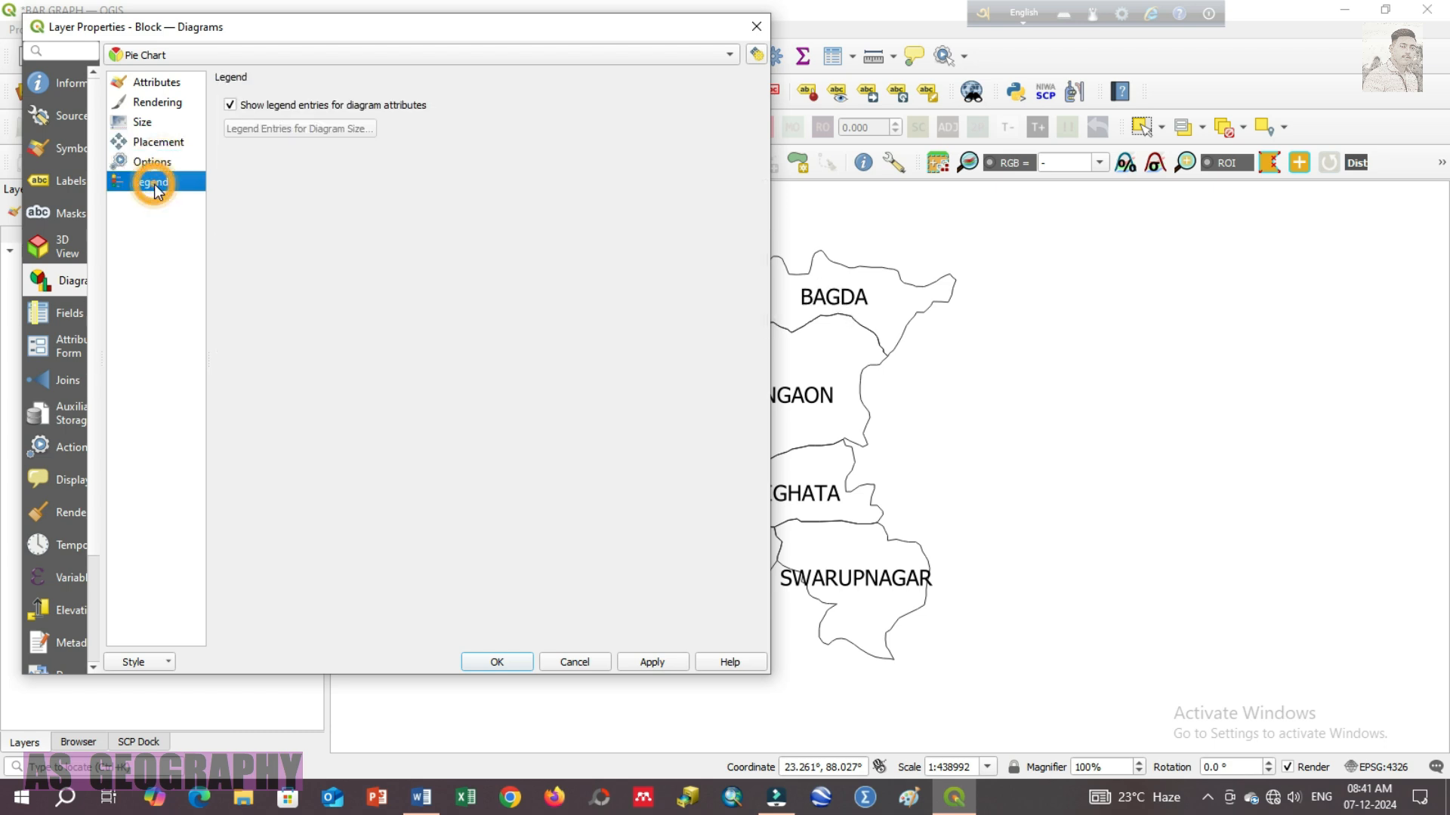
pyautogui.click(159, 103)
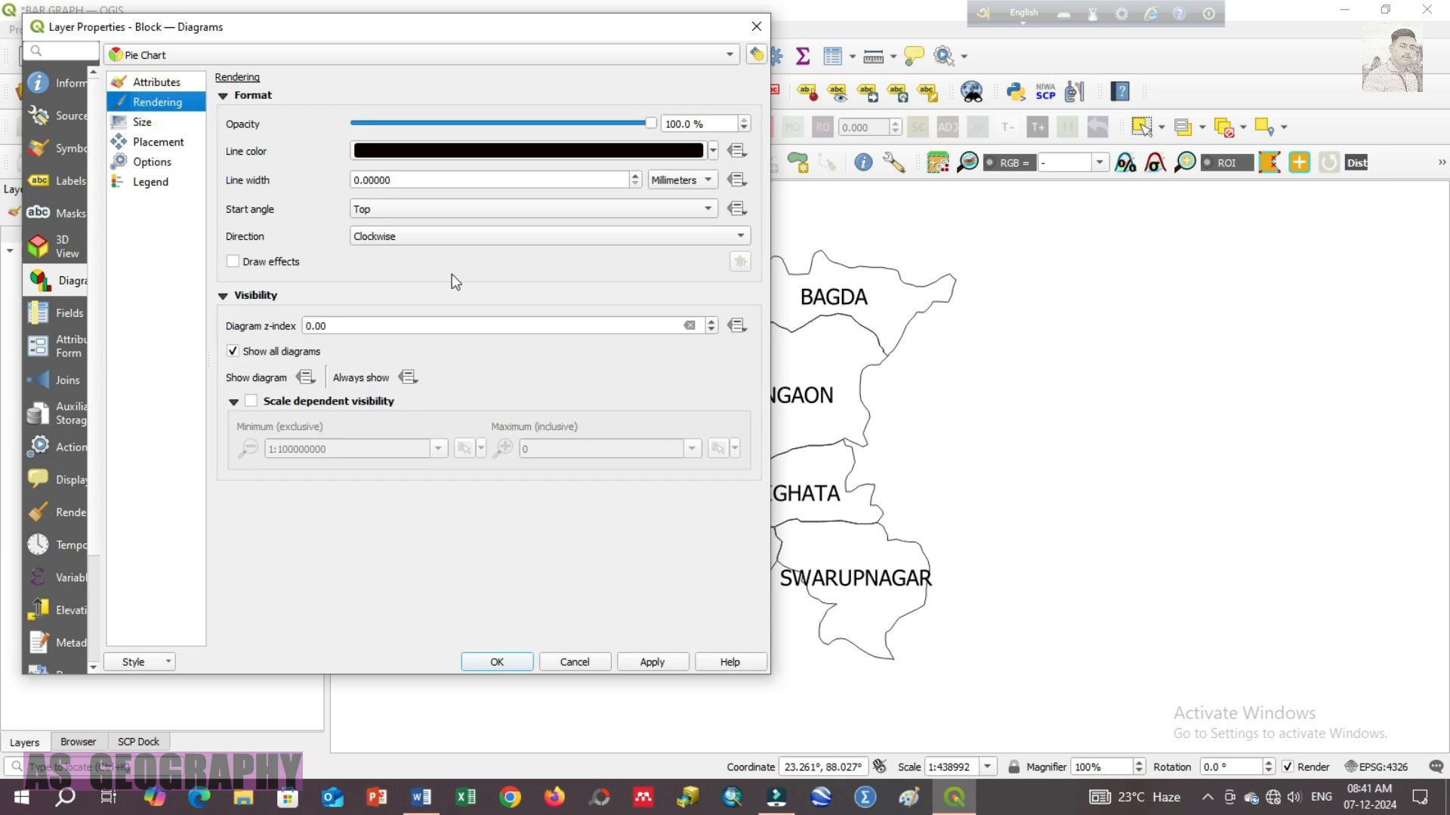
pyautogui.click(652, 663)
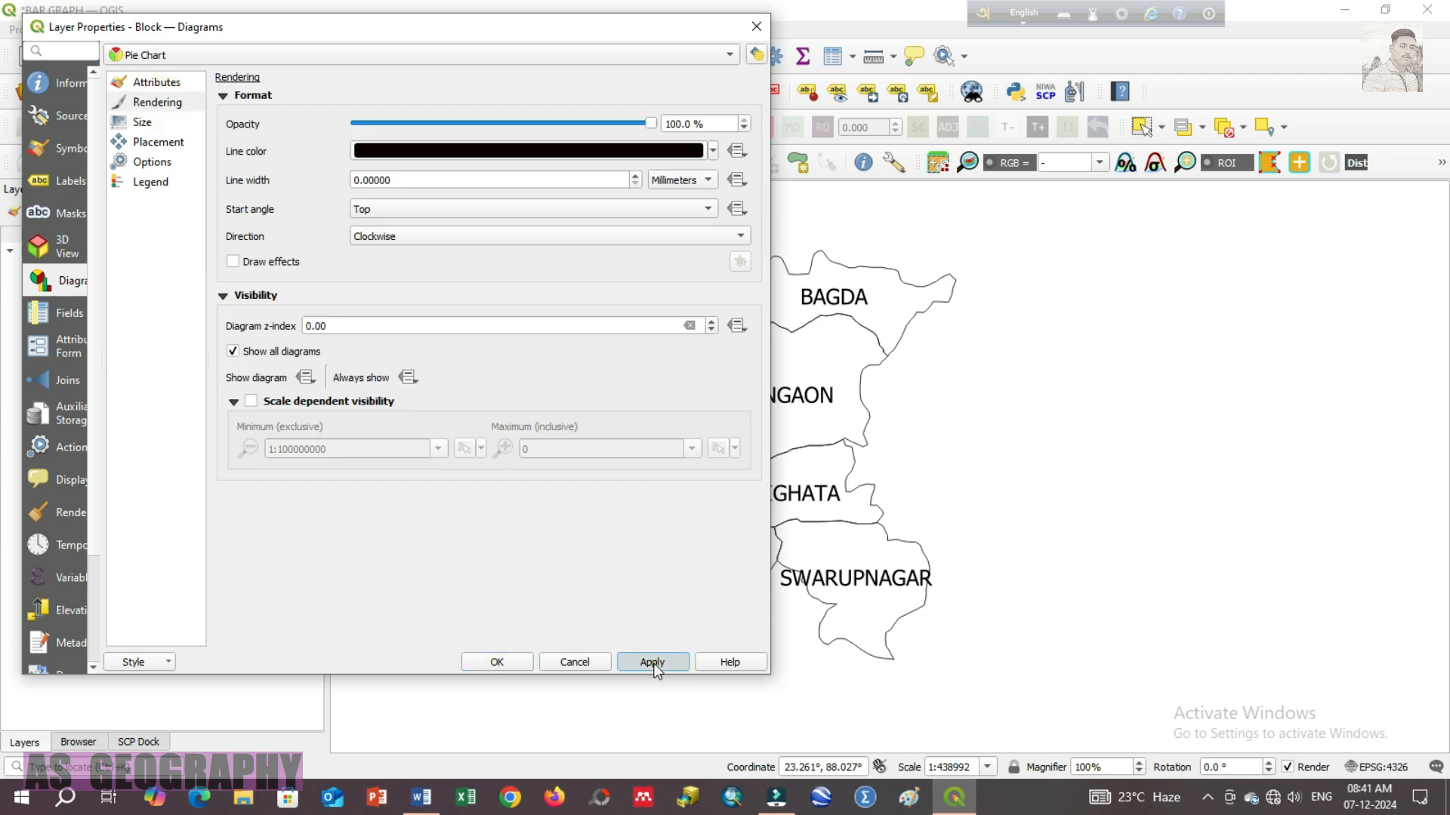
pyautogui.click(501, 662)
pyautogui.scroll(1, 851, 317)
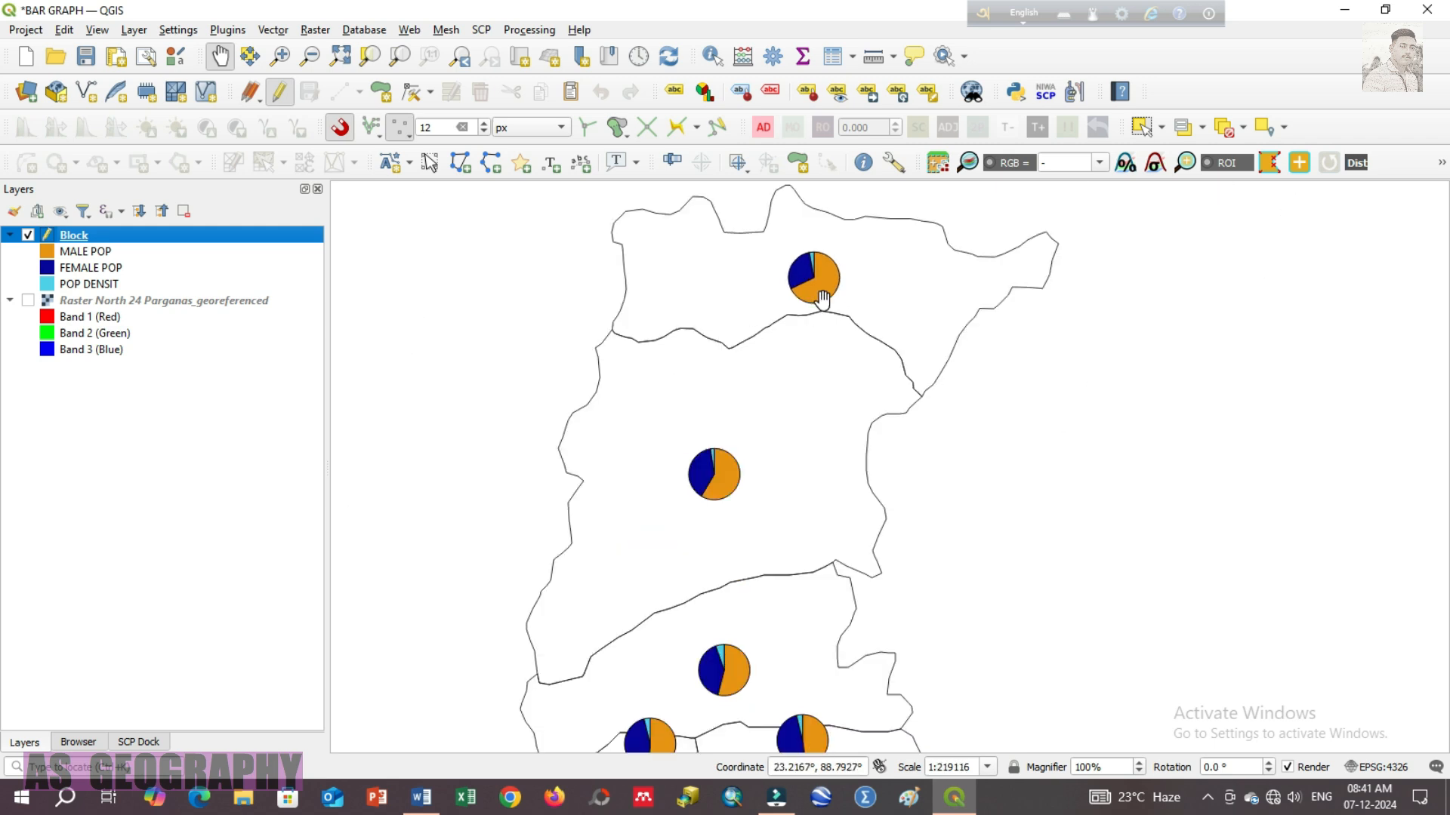
pyautogui.scroll(-1, 823, 300)
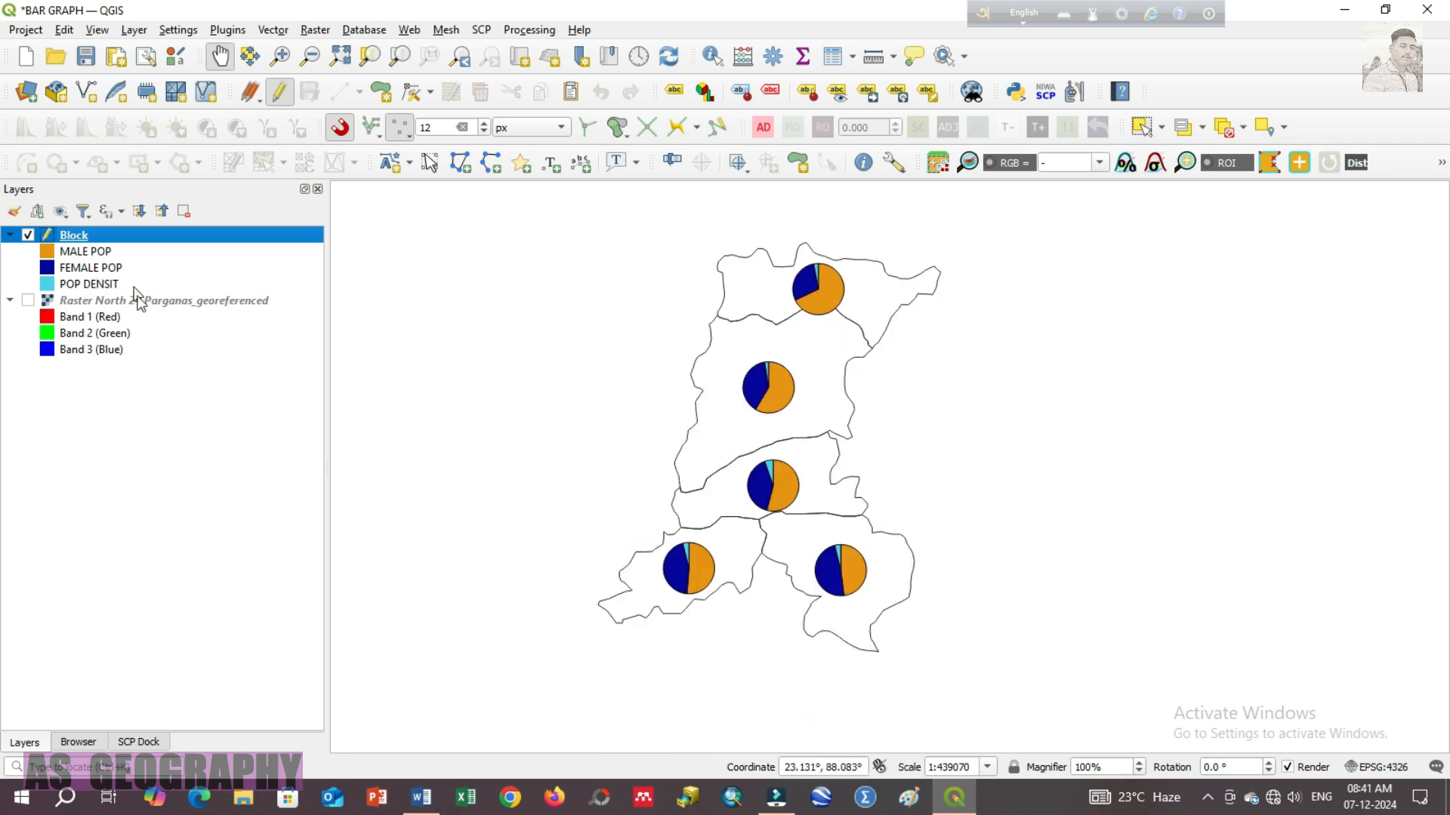
# Review the Block layer's Single Labels settings for Block Name and apply them again.
pyautogui.rightClick(84, 236)
pyautogui.click(176, 660)
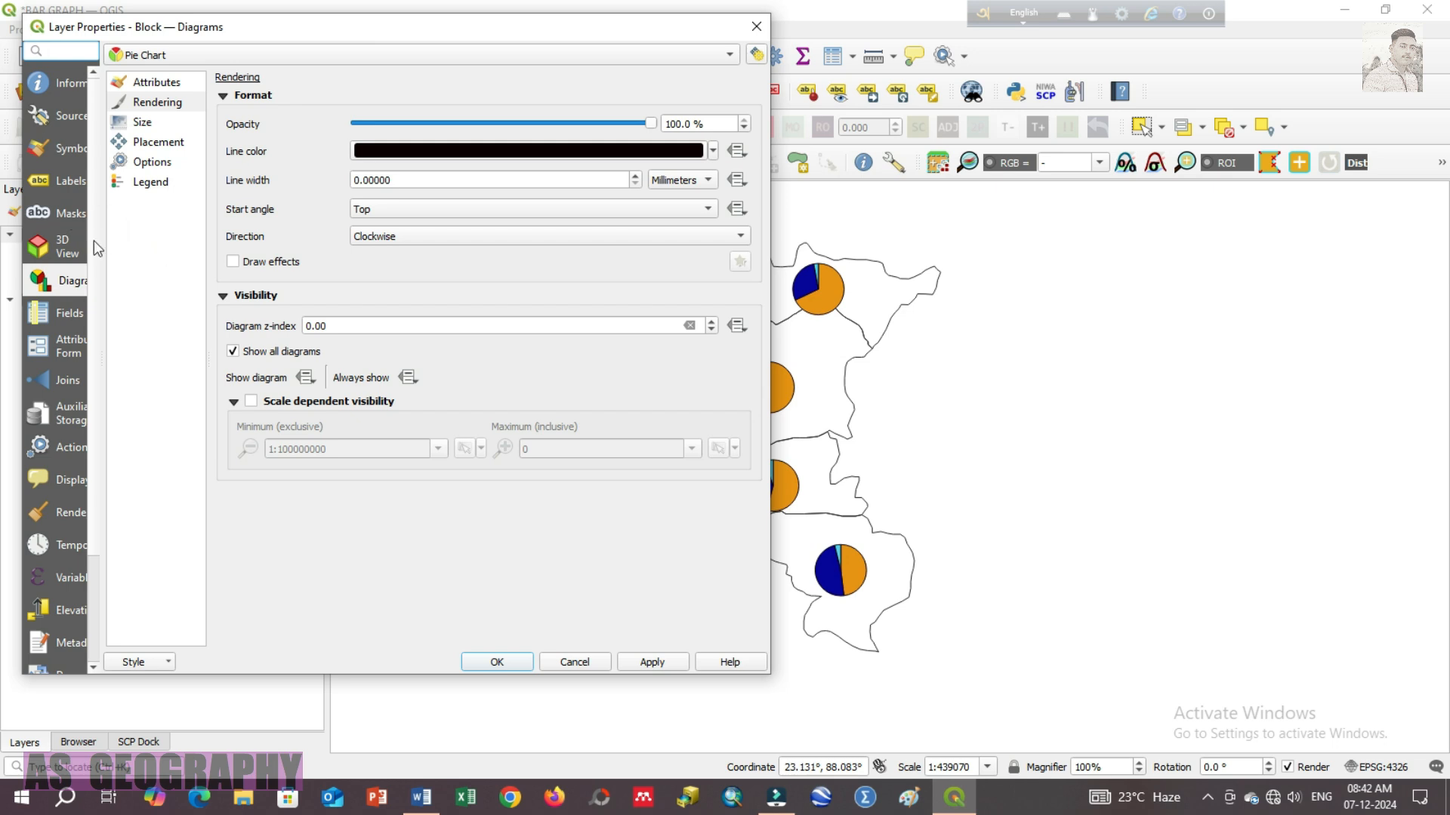
pyautogui.click(67, 180)
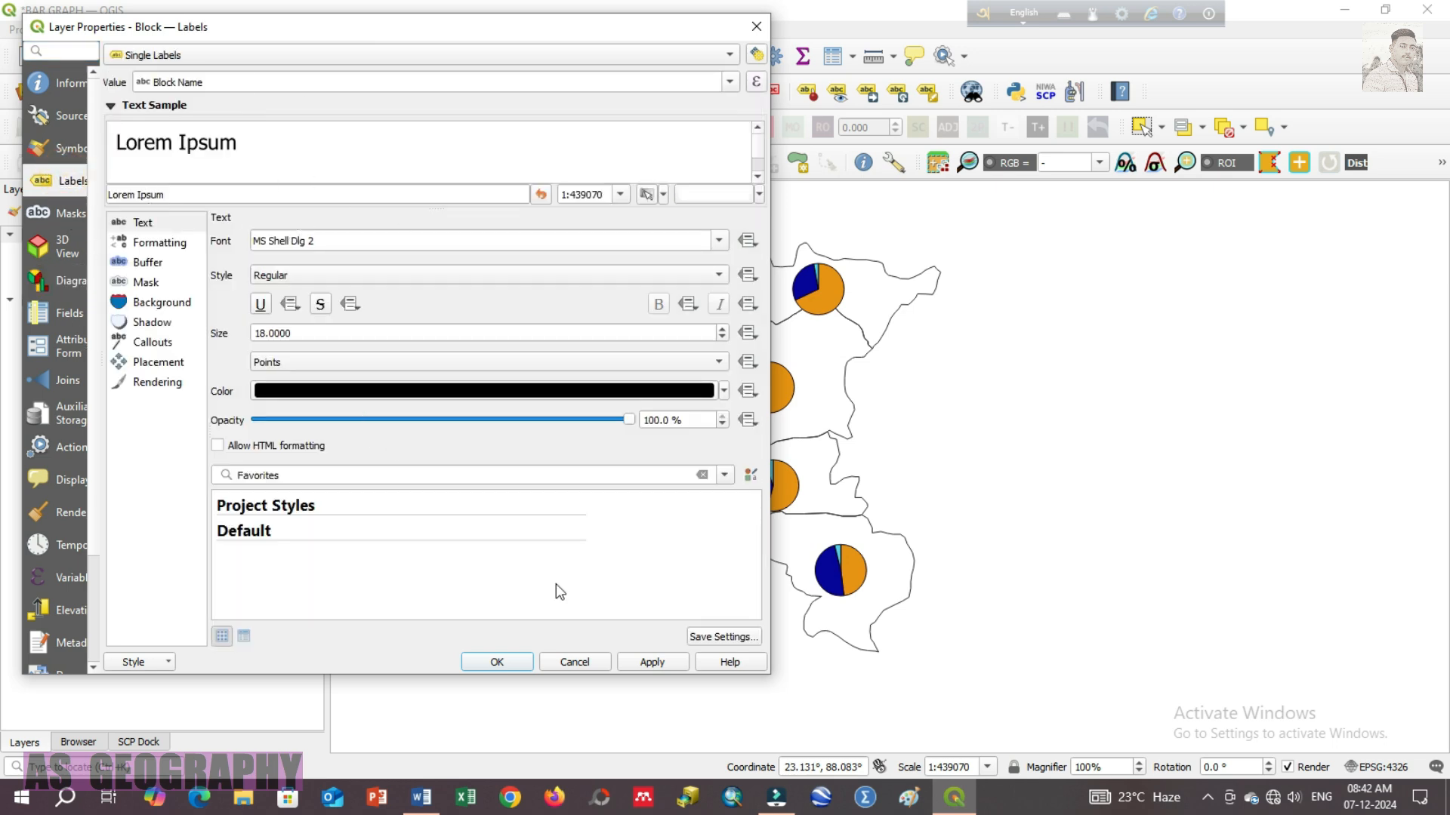
pyautogui.click(651, 663)
pyautogui.click(653, 663)
pyautogui.click(497, 663)
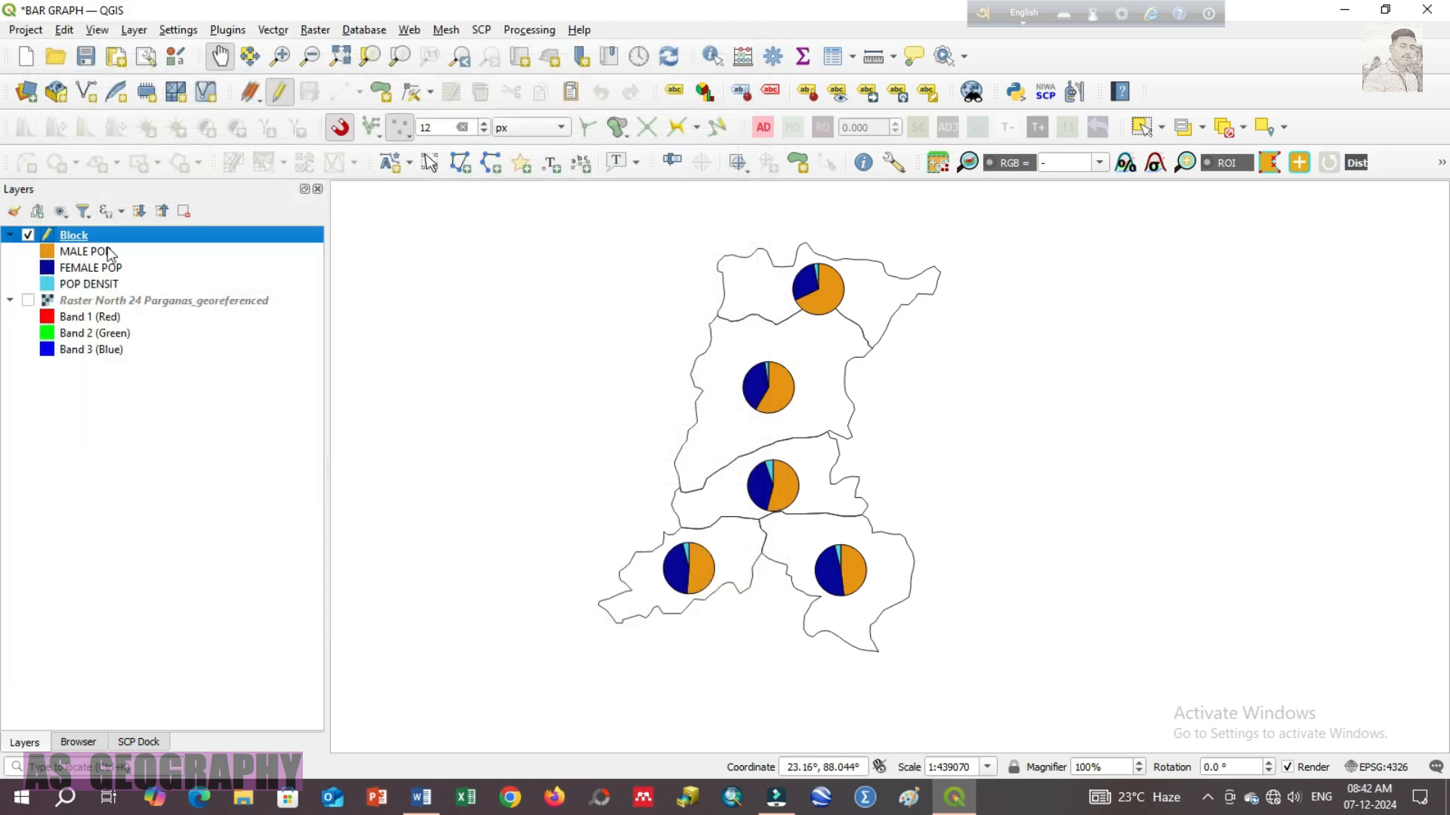
# Set the fixed size of the Block layer's pie charts to 20 millimeters and apply it to the map.
pyautogui.rightClick(130, 234)
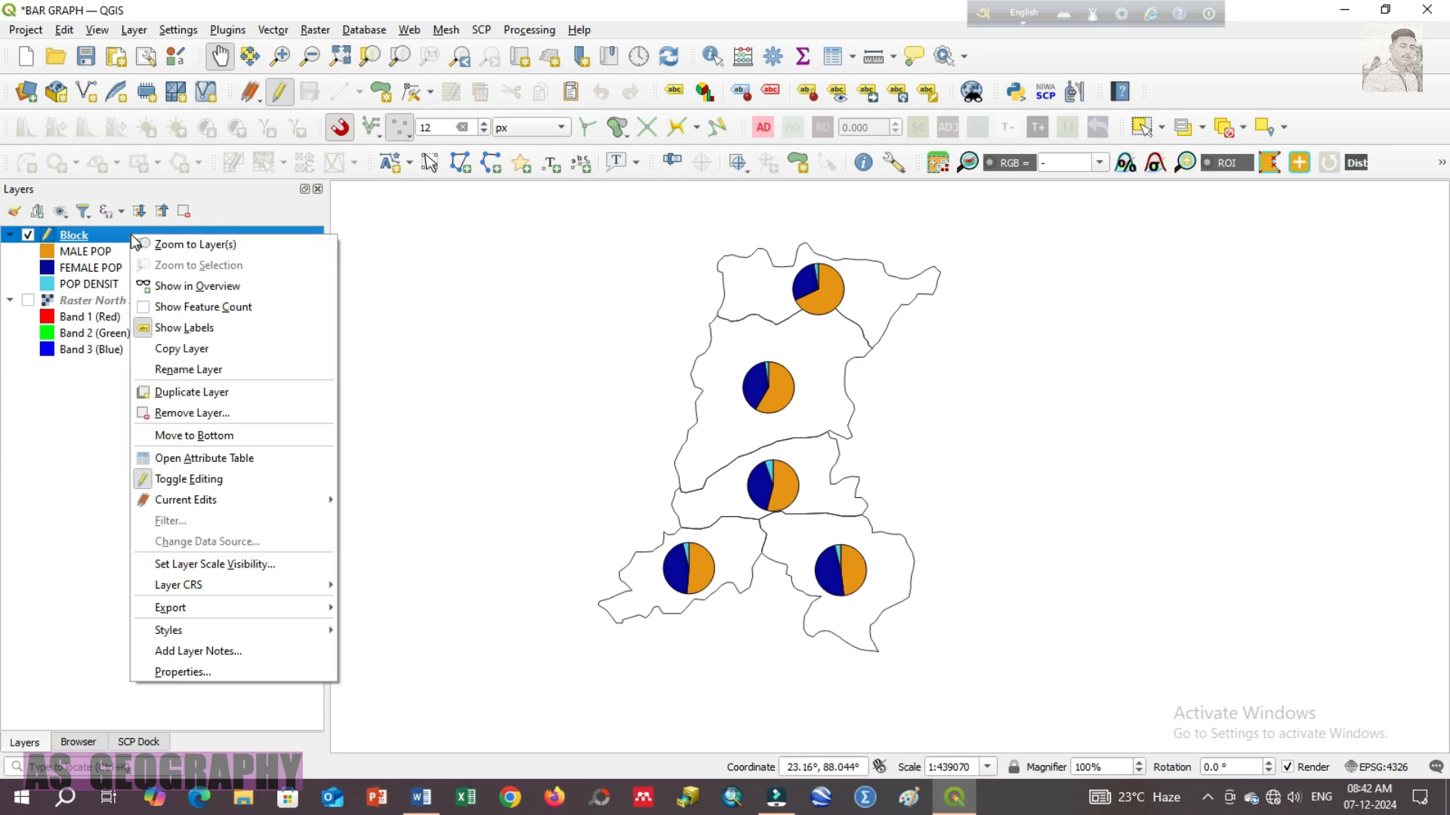
pyautogui.click(198, 670)
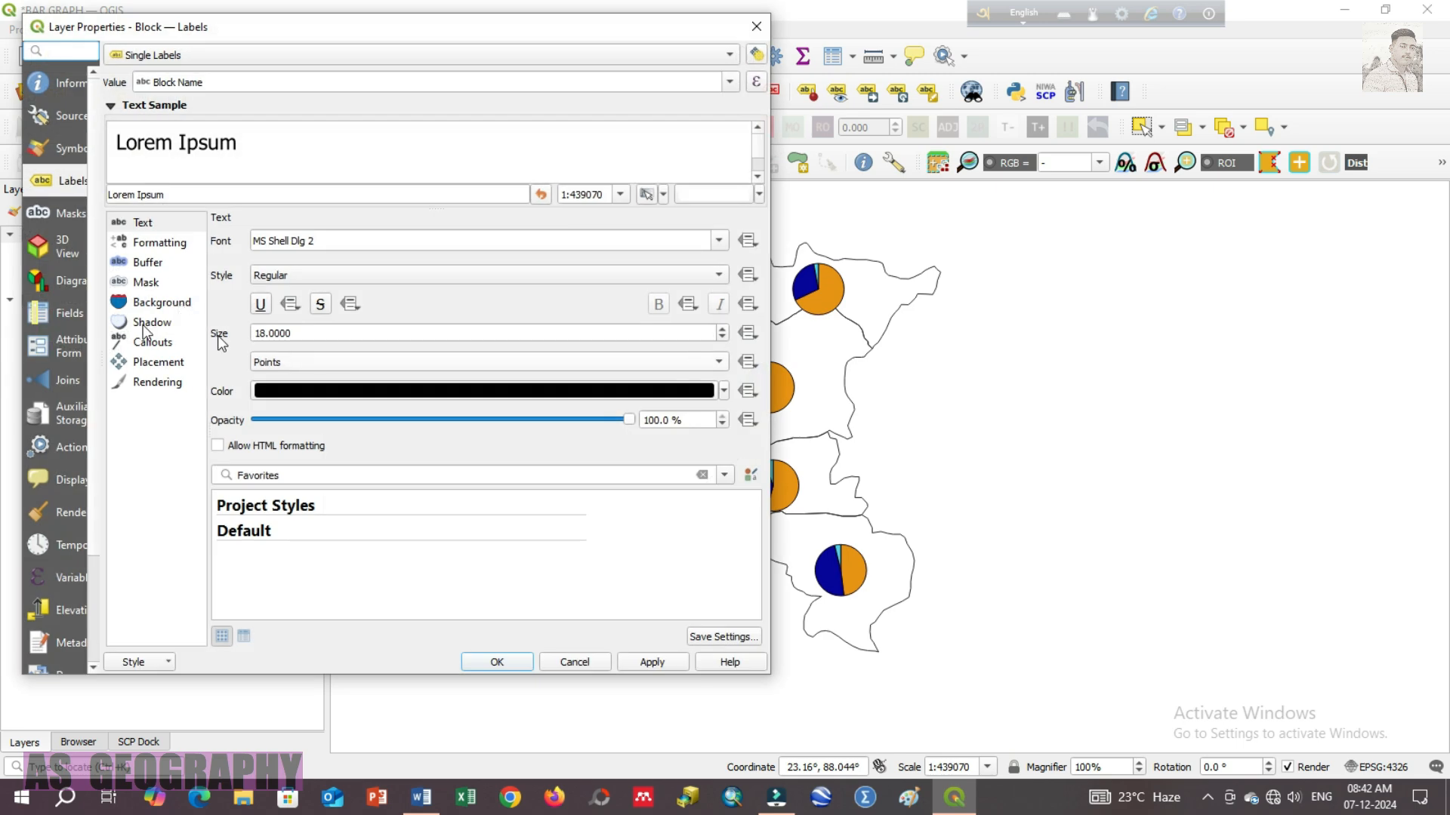
pyautogui.click(76, 280)
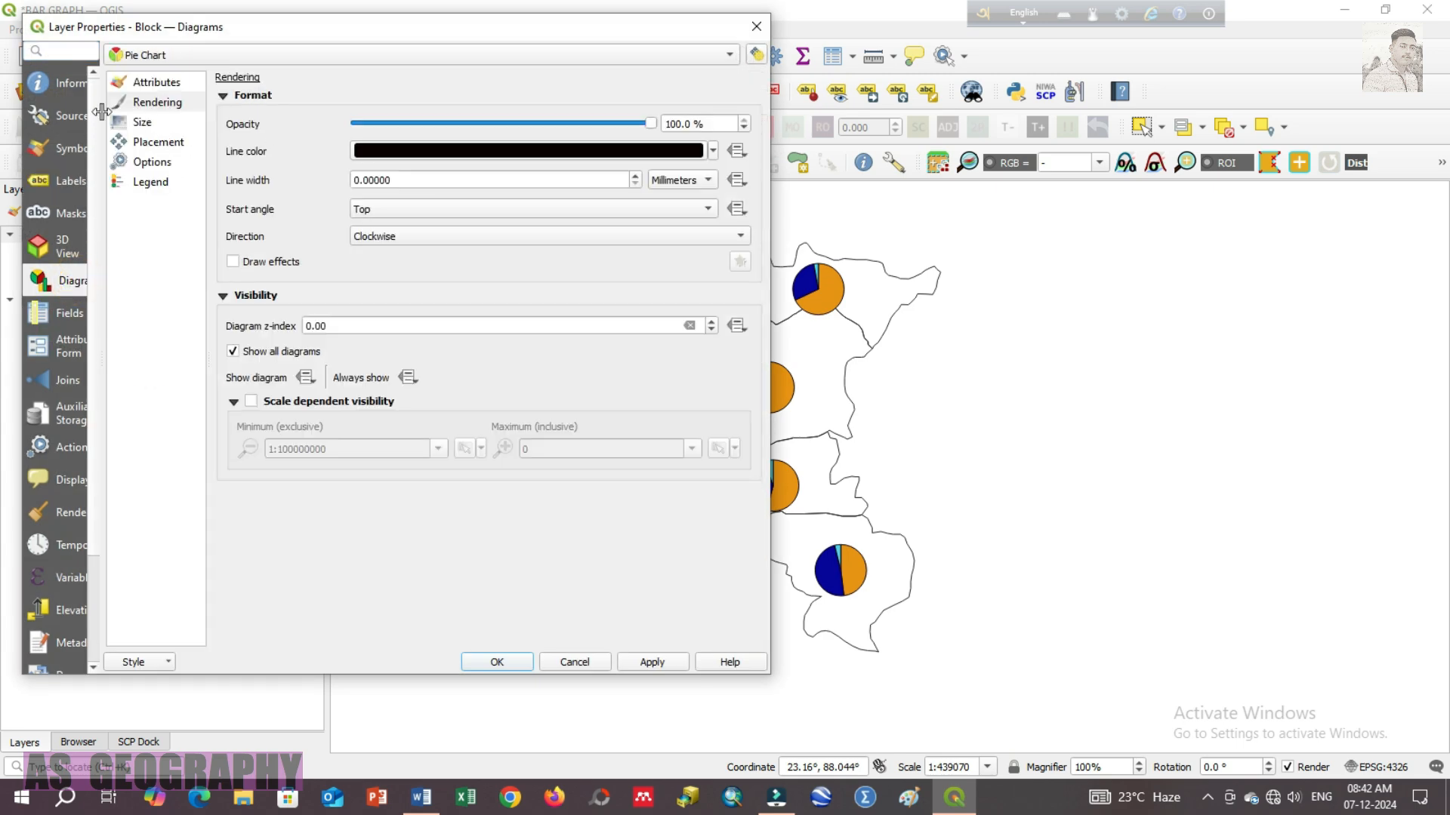
pyautogui.click(151, 123)
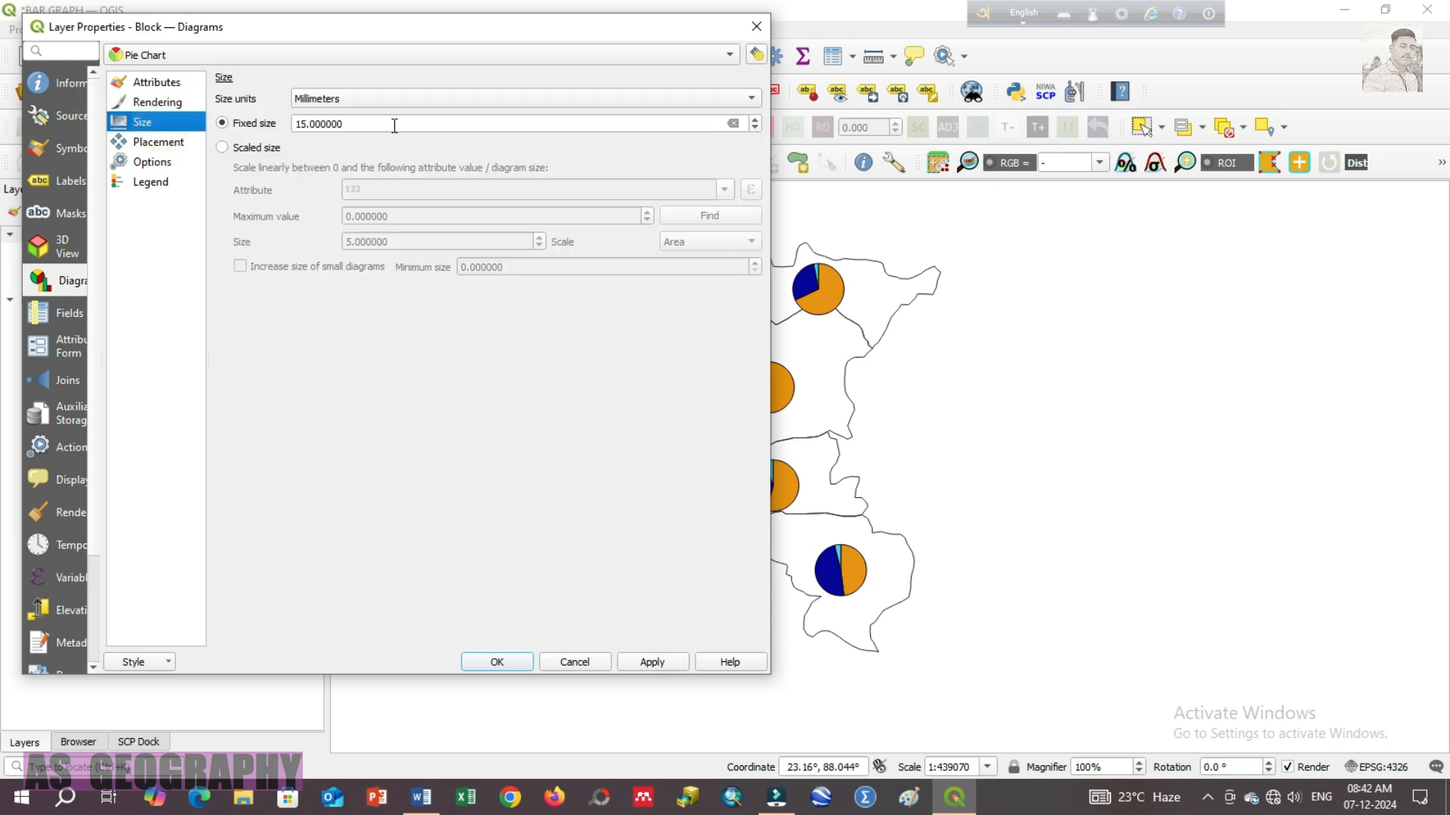
pyautogui.doubleClick(370, 124)
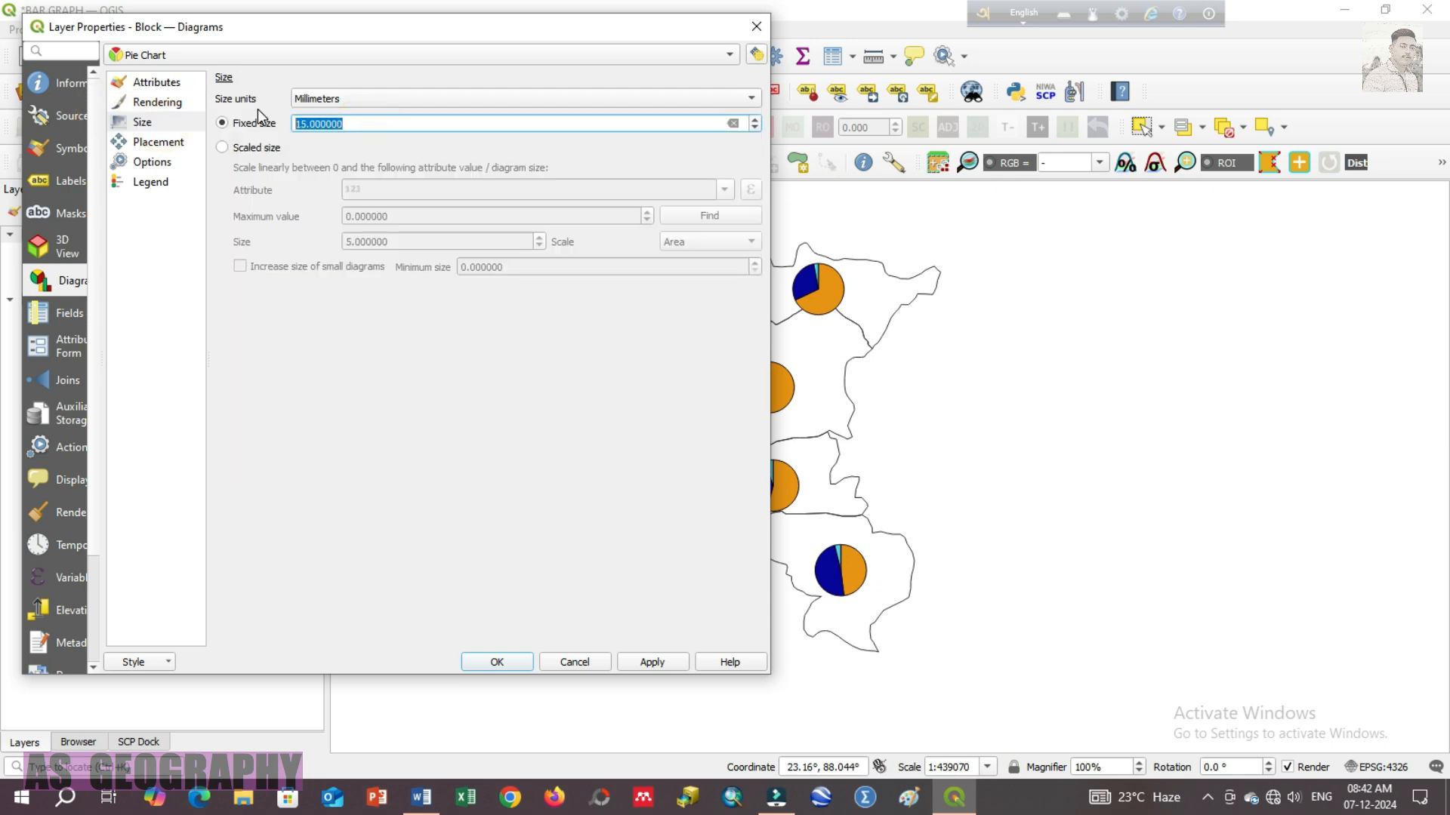
pyautogui.write('20')
pyautogui.click(653, 663)
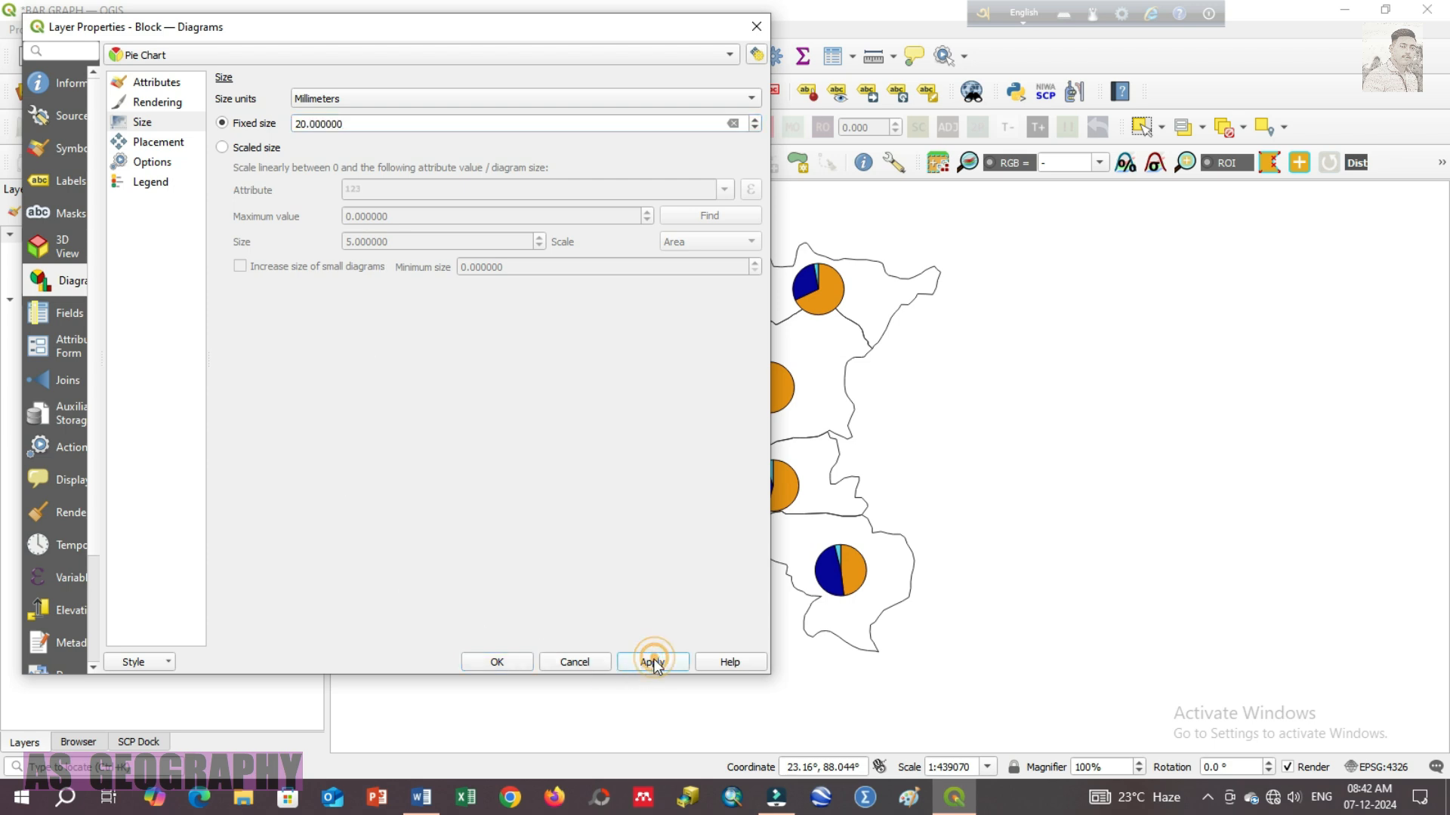
pyautogui.click(490, 662)
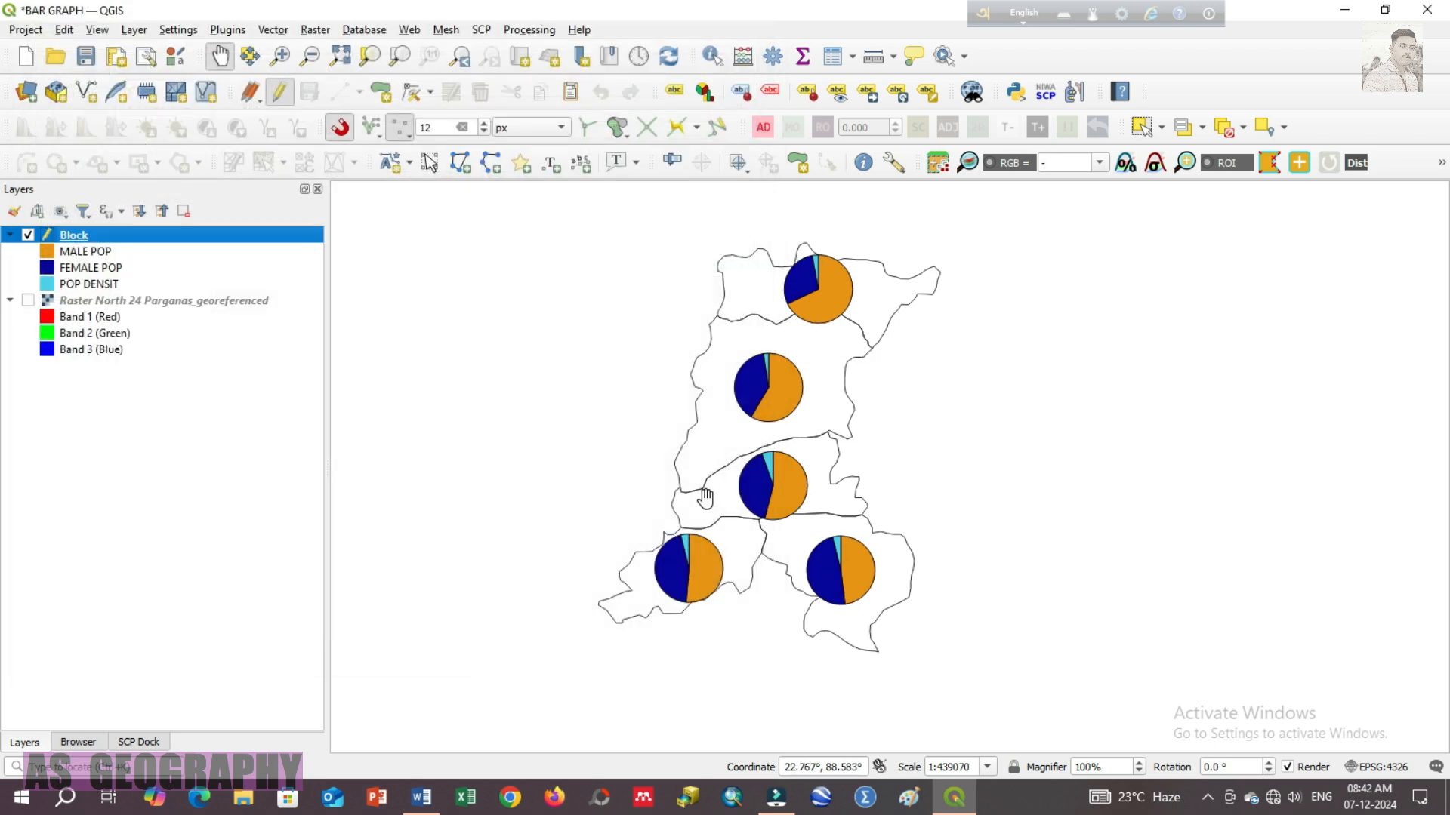
# Review the Block layer pie chart's rendering, placement, options and size settings.
pyautogui.rightClick(108, 239)
pyautogui.click(207, 673)
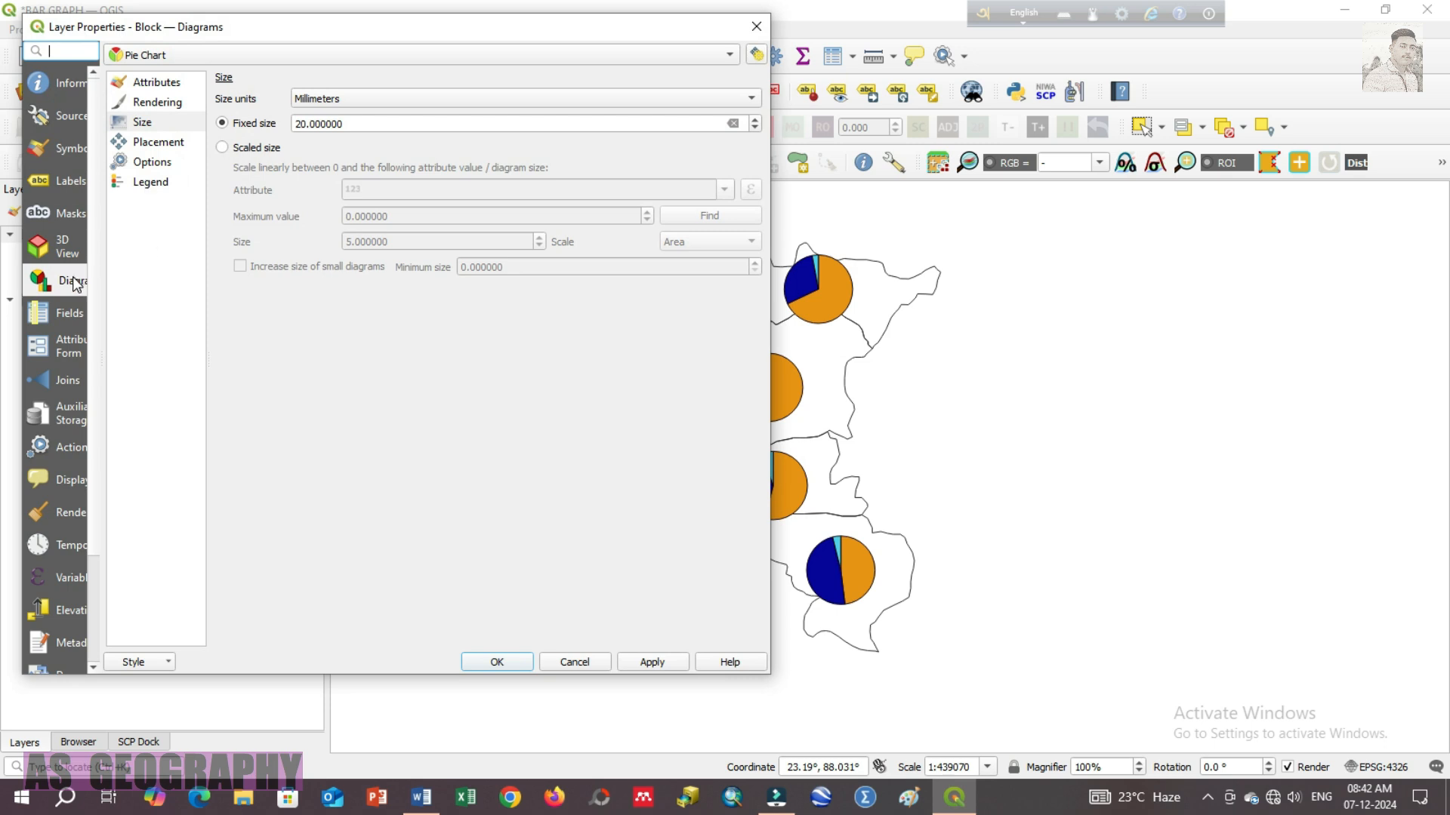
pyautogui.click(179, 106)
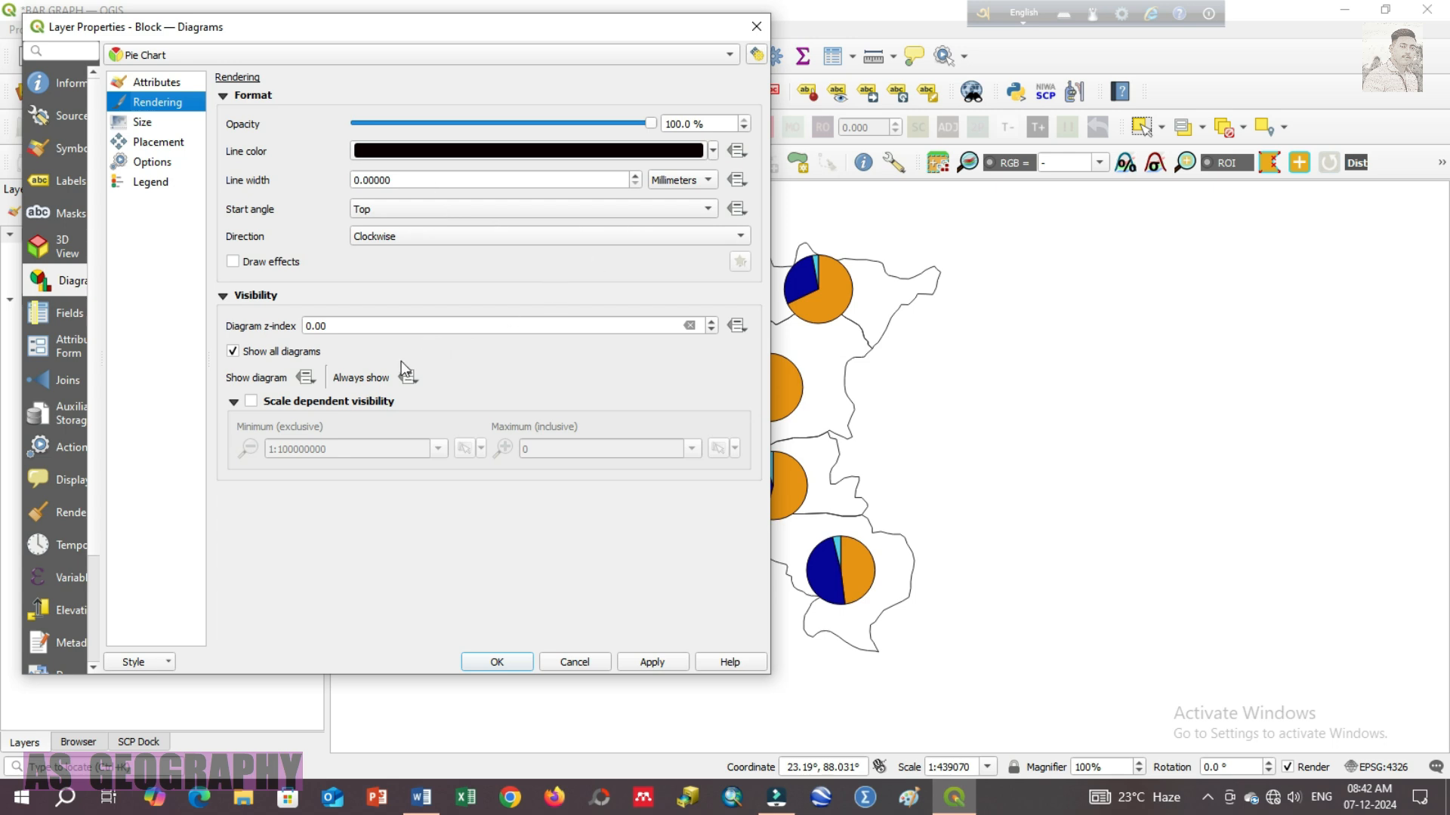
pyautogui.click(169, 142)
pyautogui.click(157, 163)
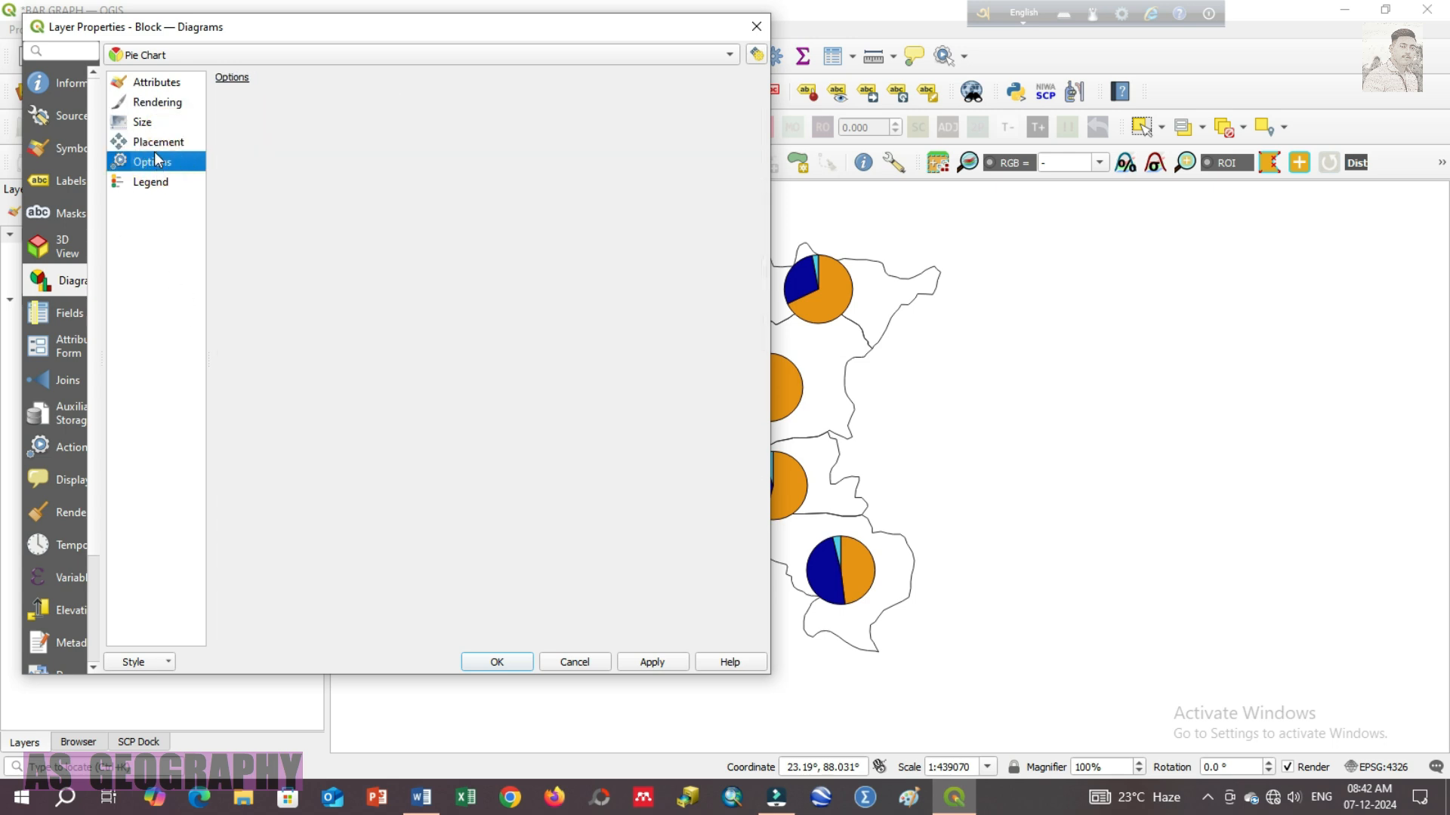
pyautogui.click(159, 104)
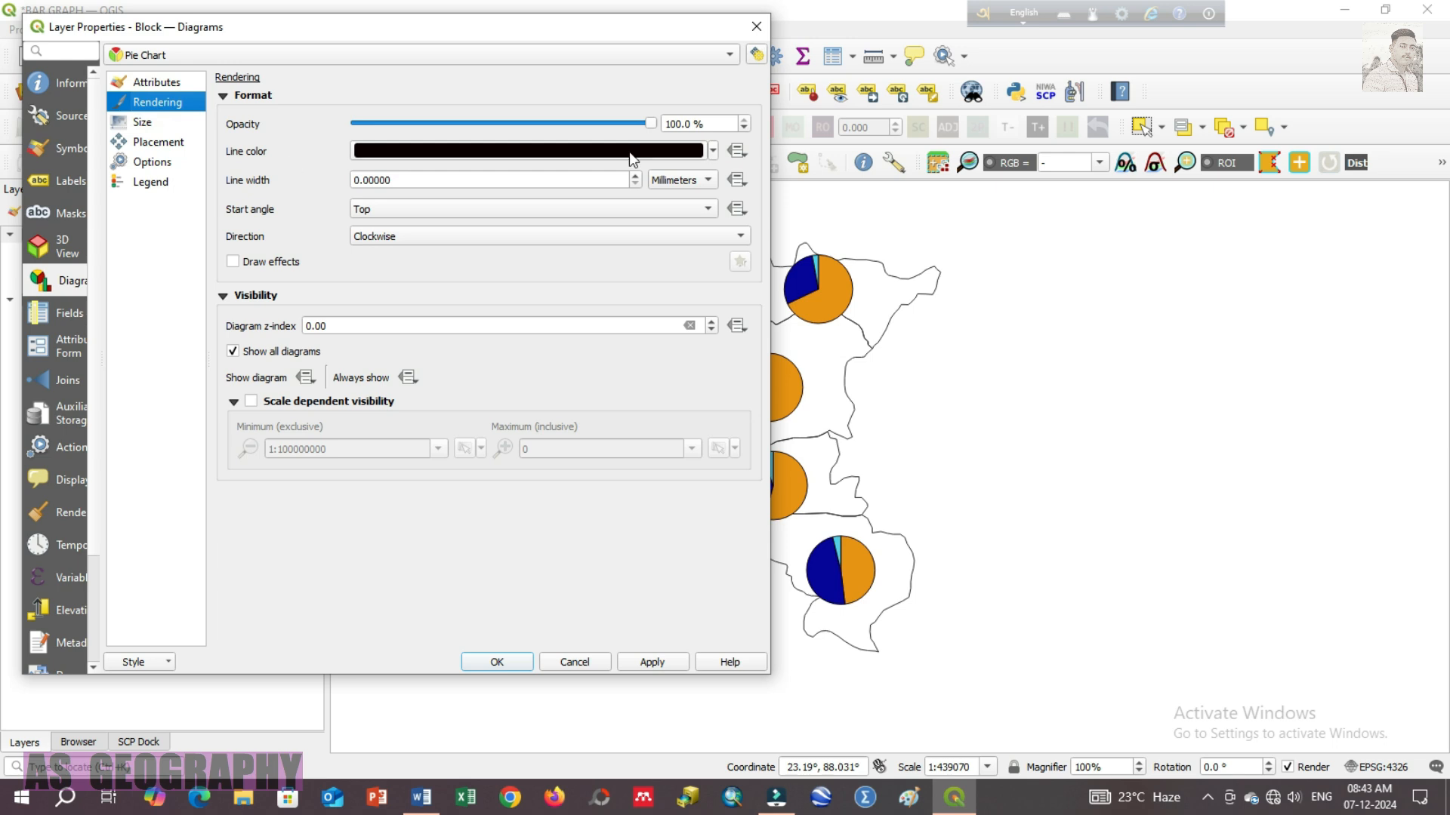
pyautogui.click(151, 122)
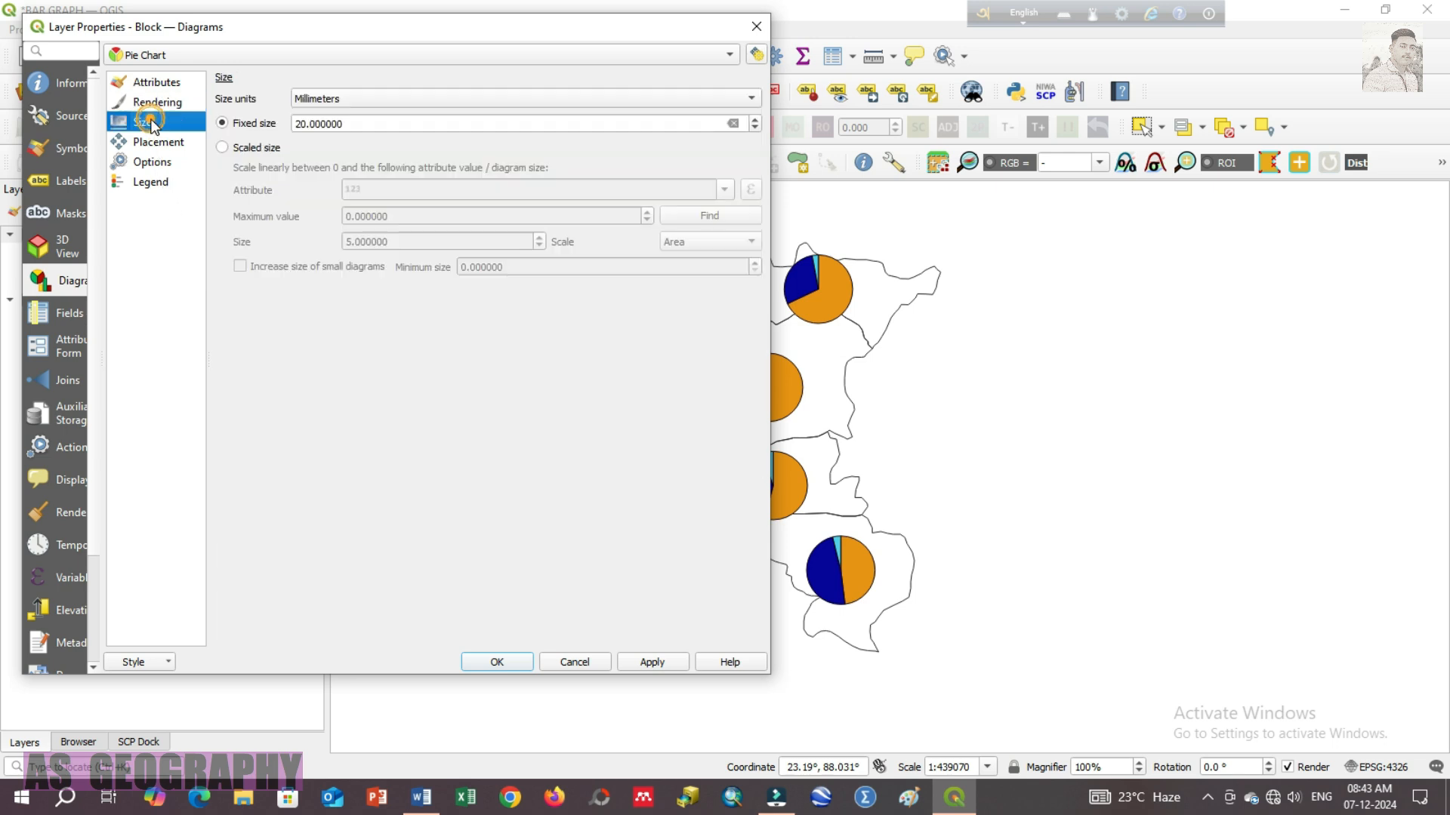
# Change the MALE POP color in the pie chart's assigned attributes to purple #ac54e7.
pyautogui.click(155, 83)
pyautogui.click(630, 140)
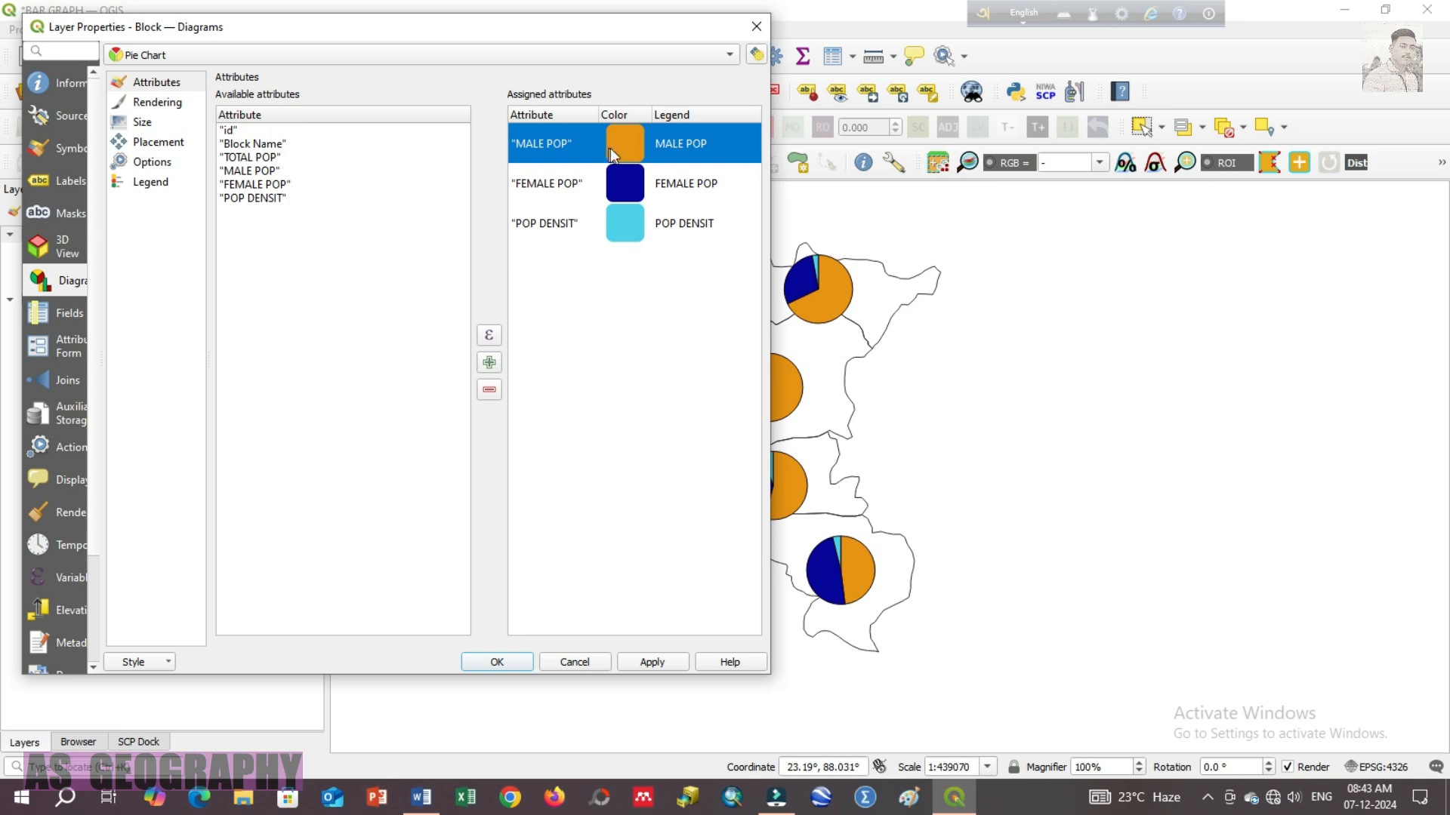
pyautogui.doubleClick(619, 148)
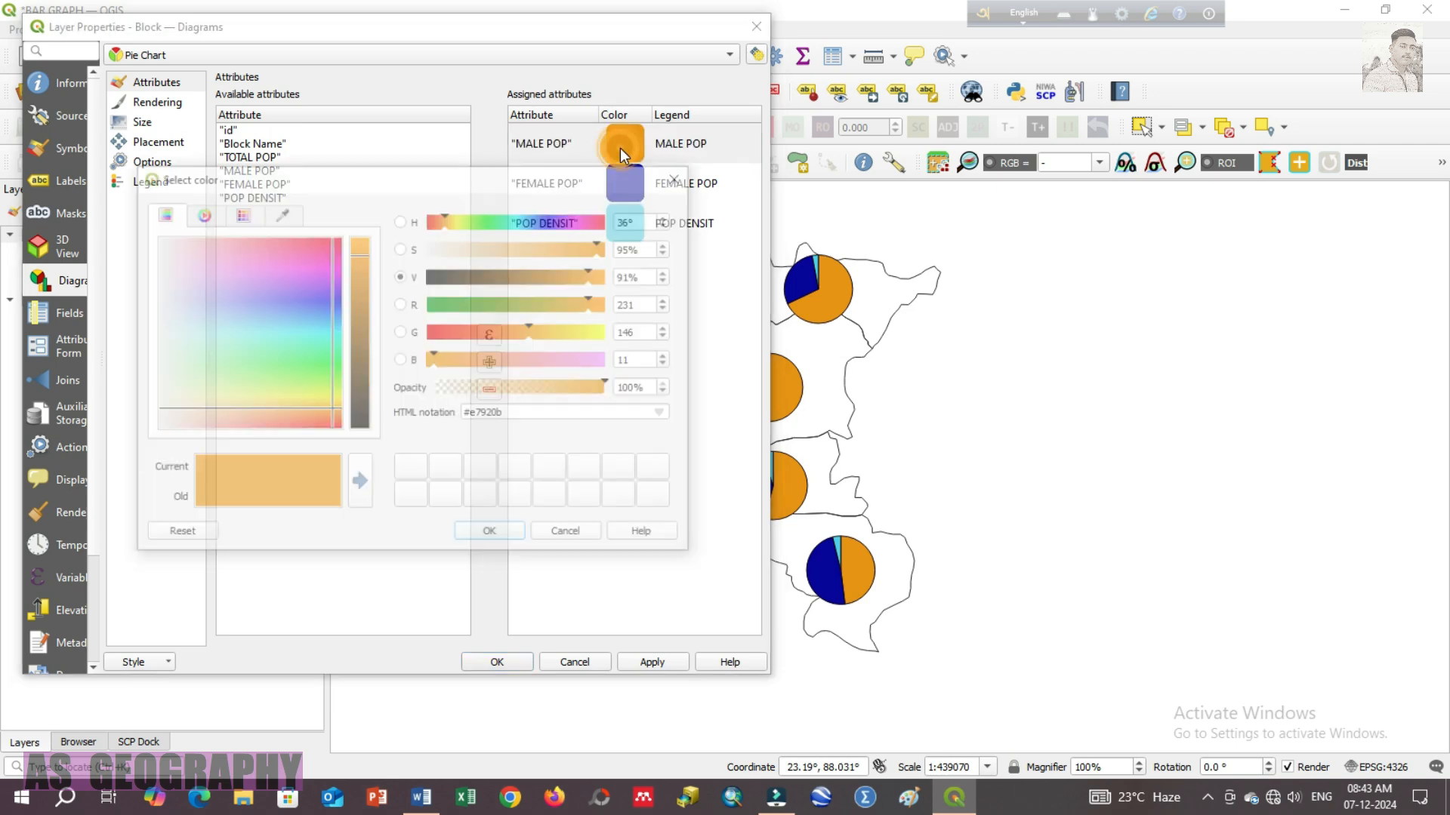
pyautogui.click(272, 282)
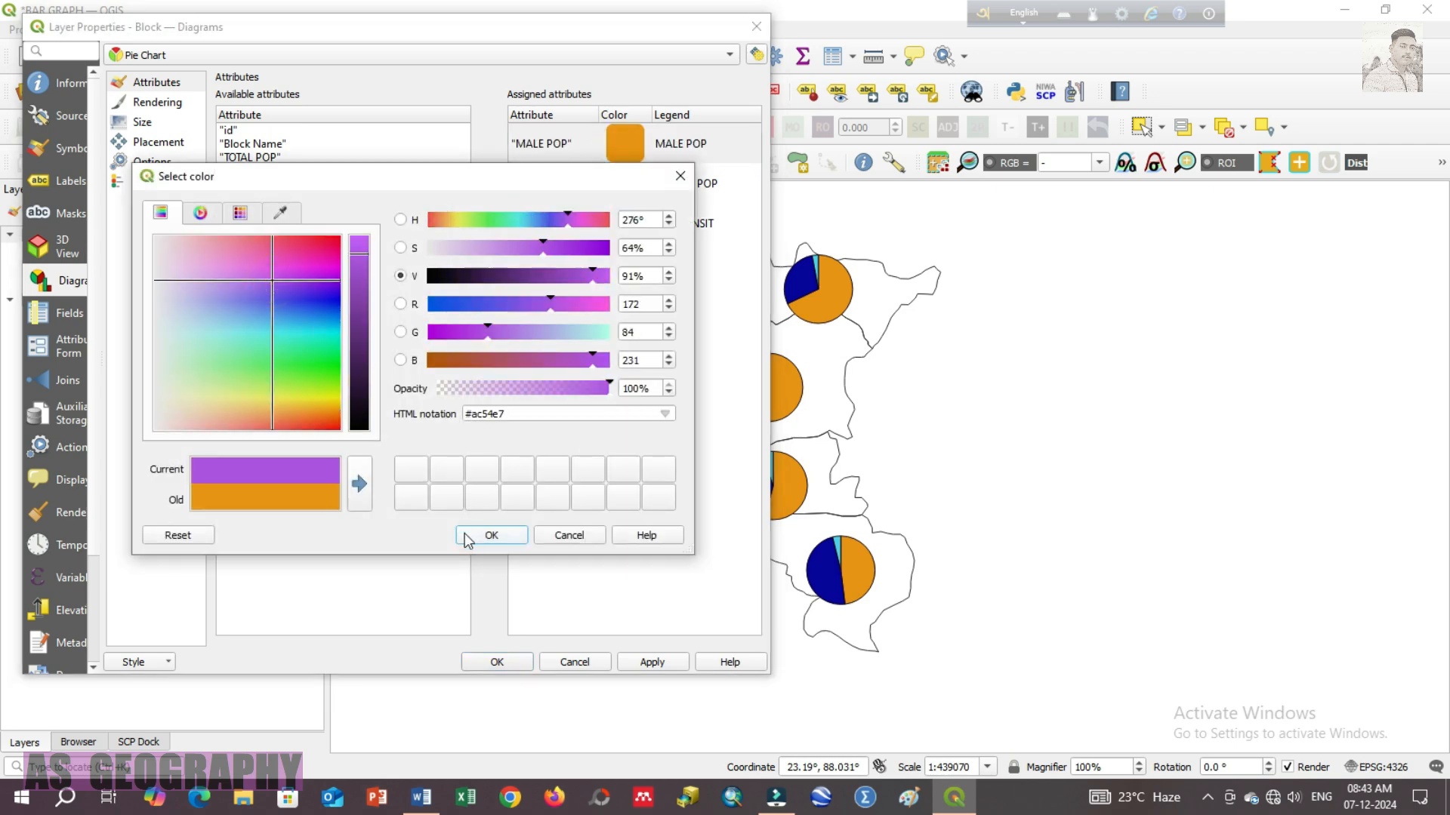
pyautogui.click(502, 536)
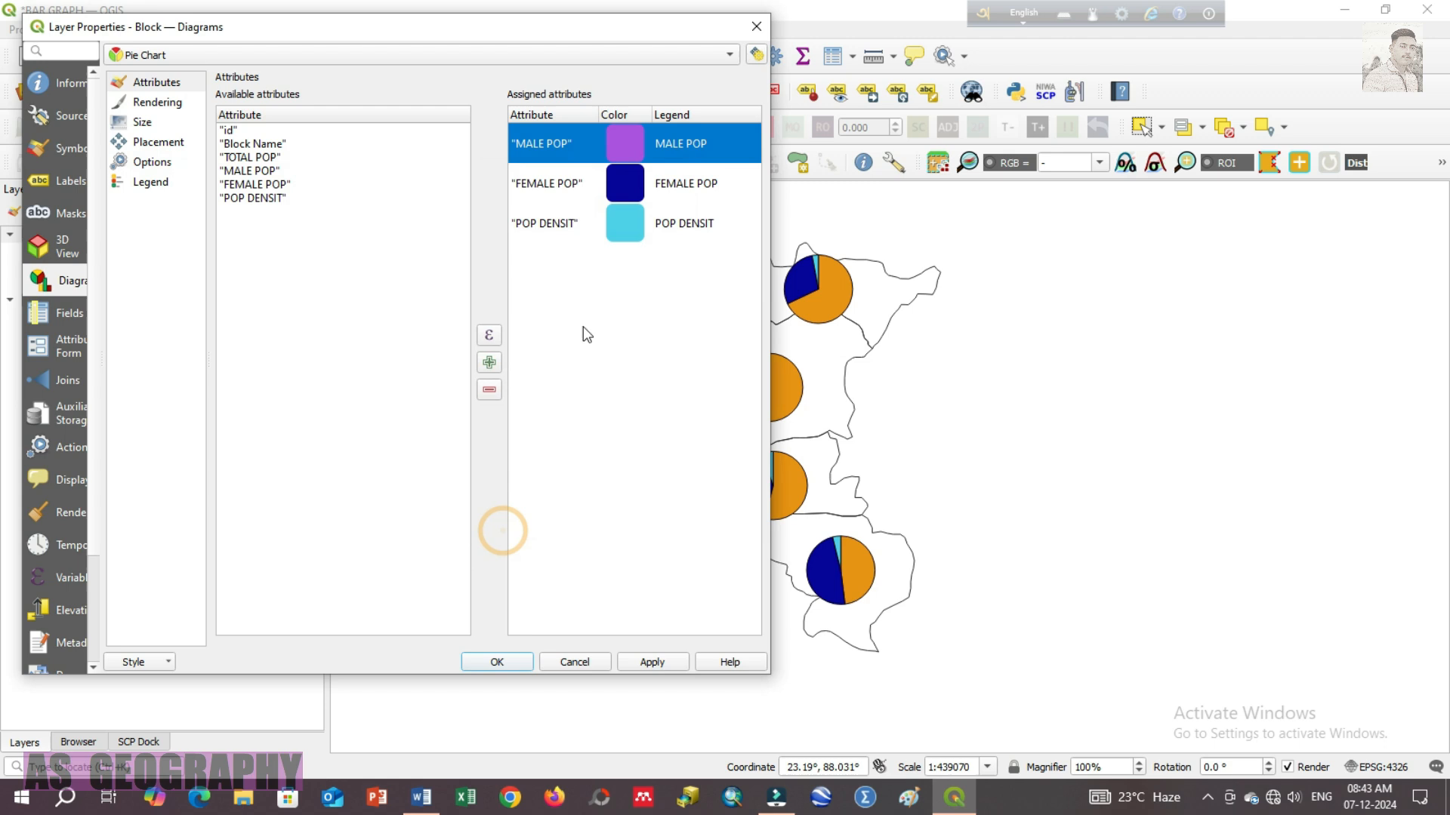
# Change the FEMALE POP color in the pie chart's assigned attributes to green #2da11e.
pyautogui.doubleClick(628, 181)
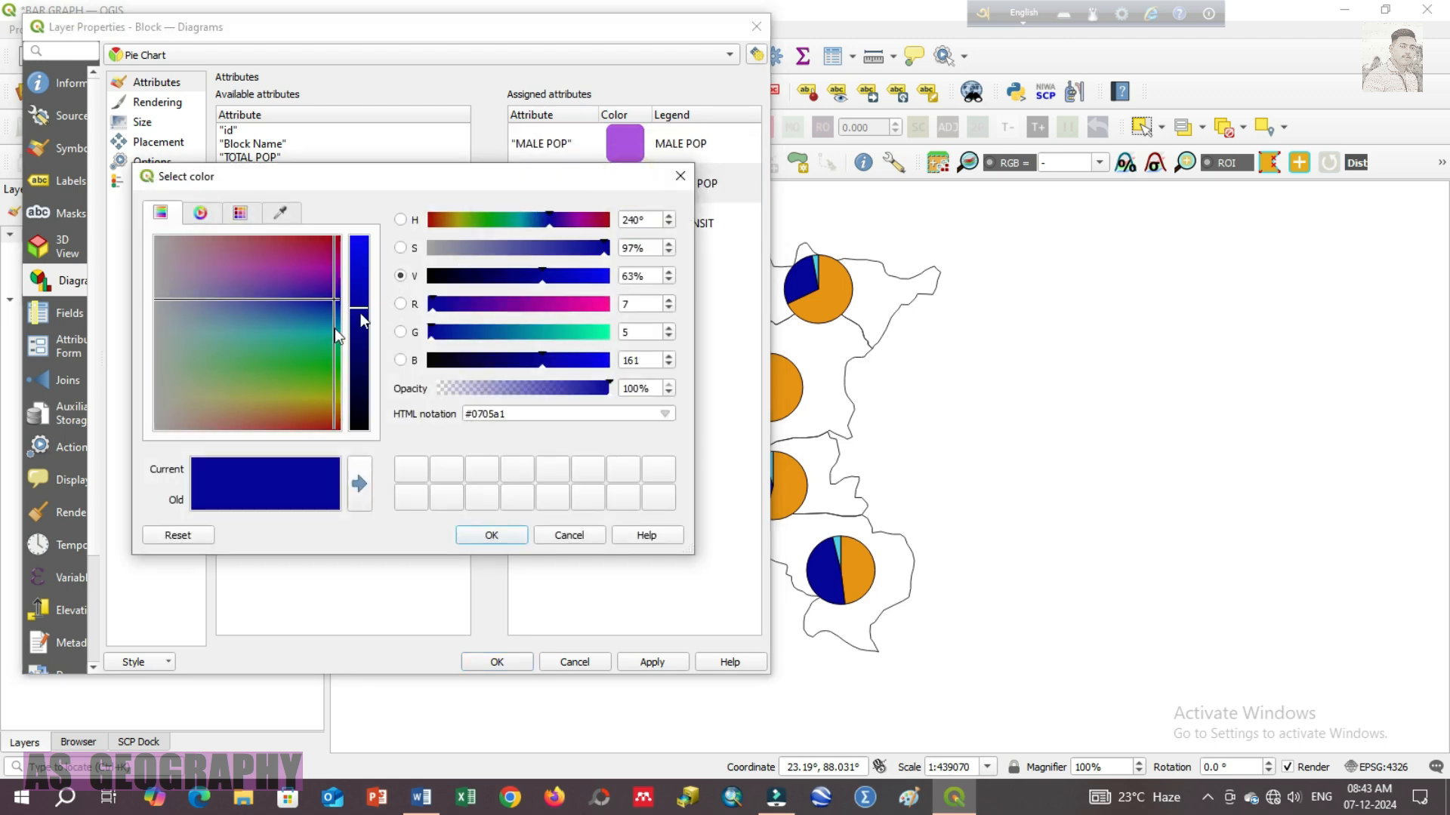
pyautogui.click(306, 369)
pyautogui.click(506, 536)
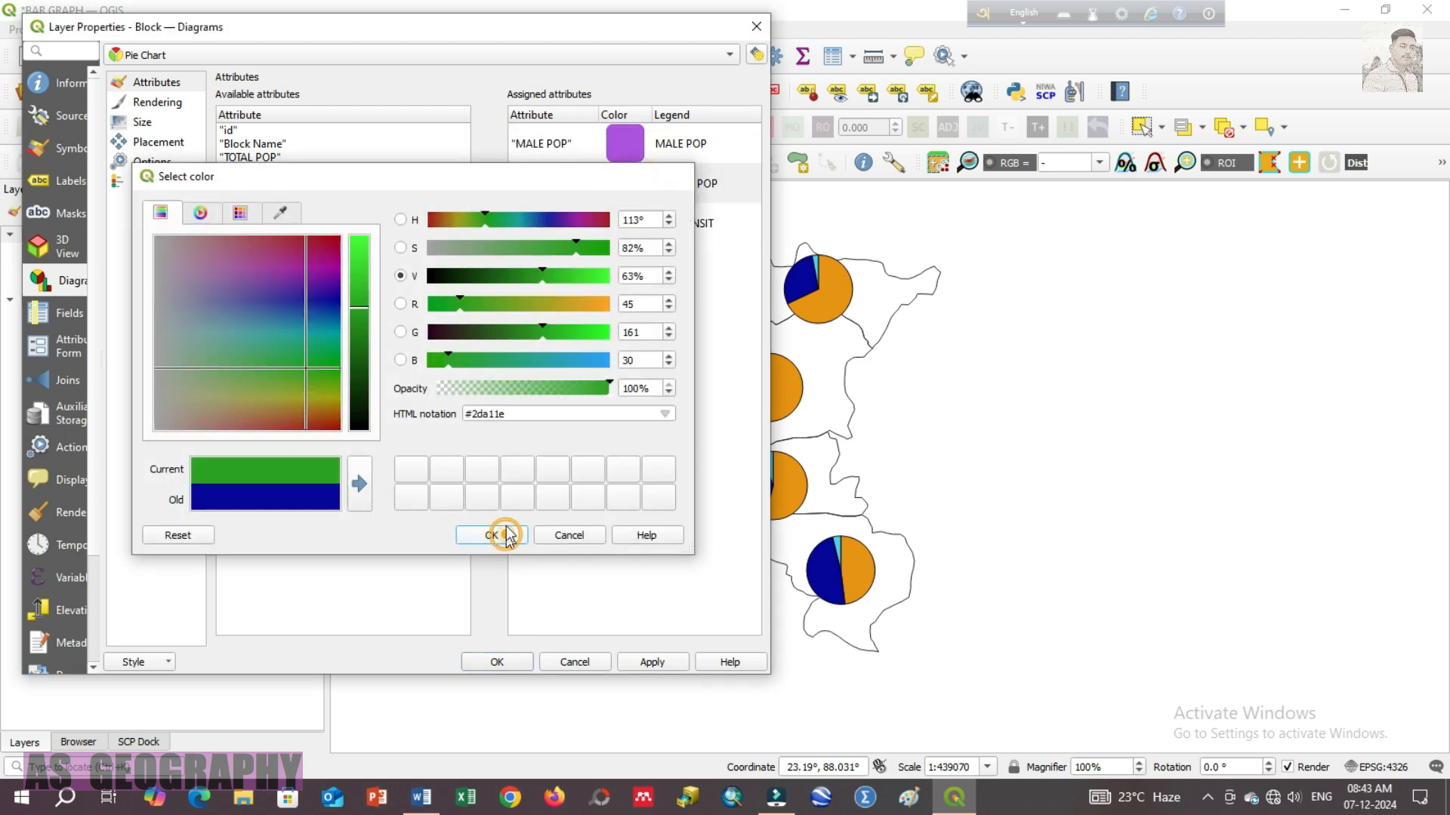
# Change the POP DENSIT color to pale gray #e5eded and apply the recolored pie charts to the Block layer.
pyautogui.doubleClick(615, 225)
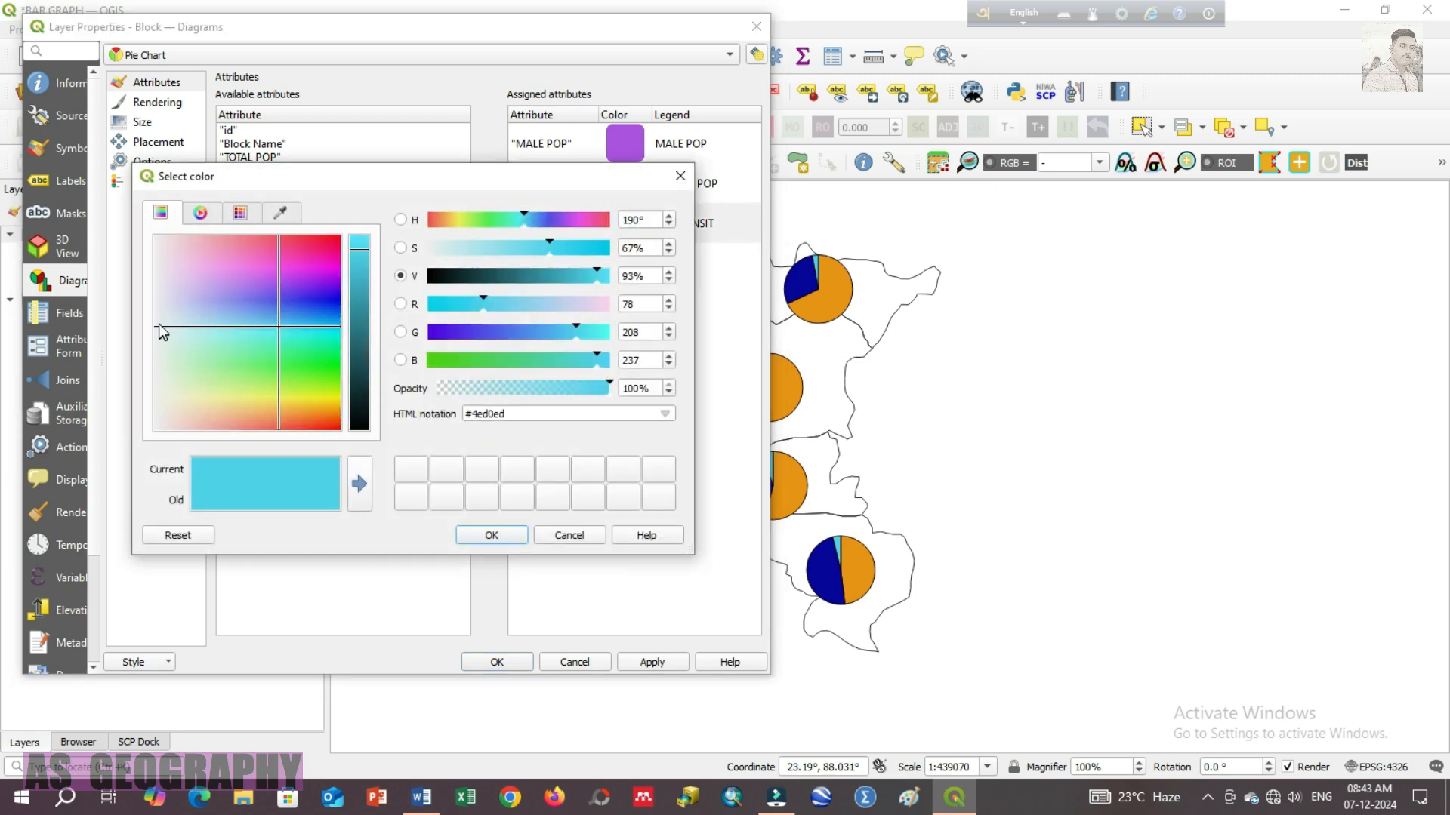
pyautogui.click(160, 330)
pyautogui.click(492, 533)
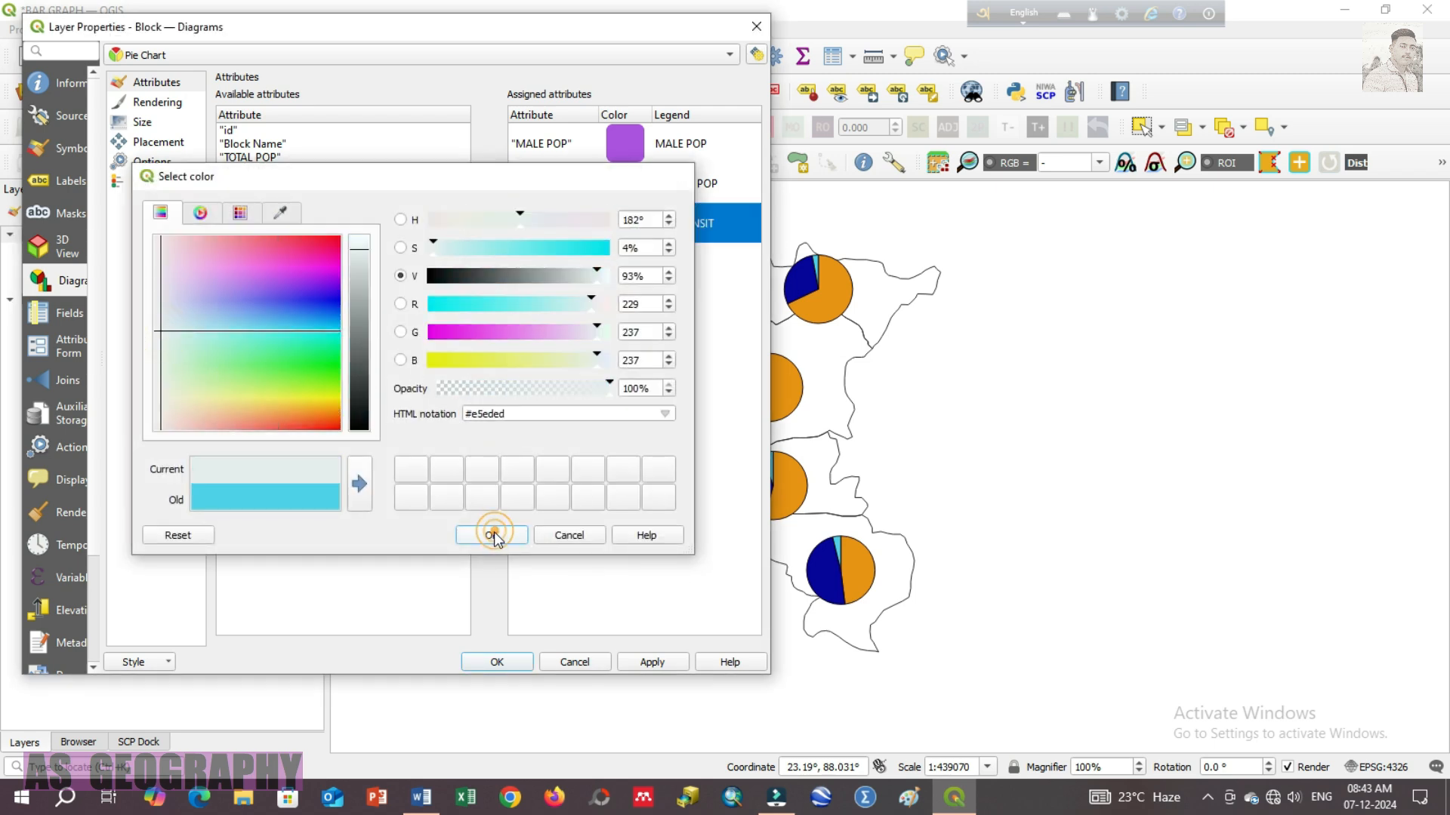
pyautogui.click(649, 662)
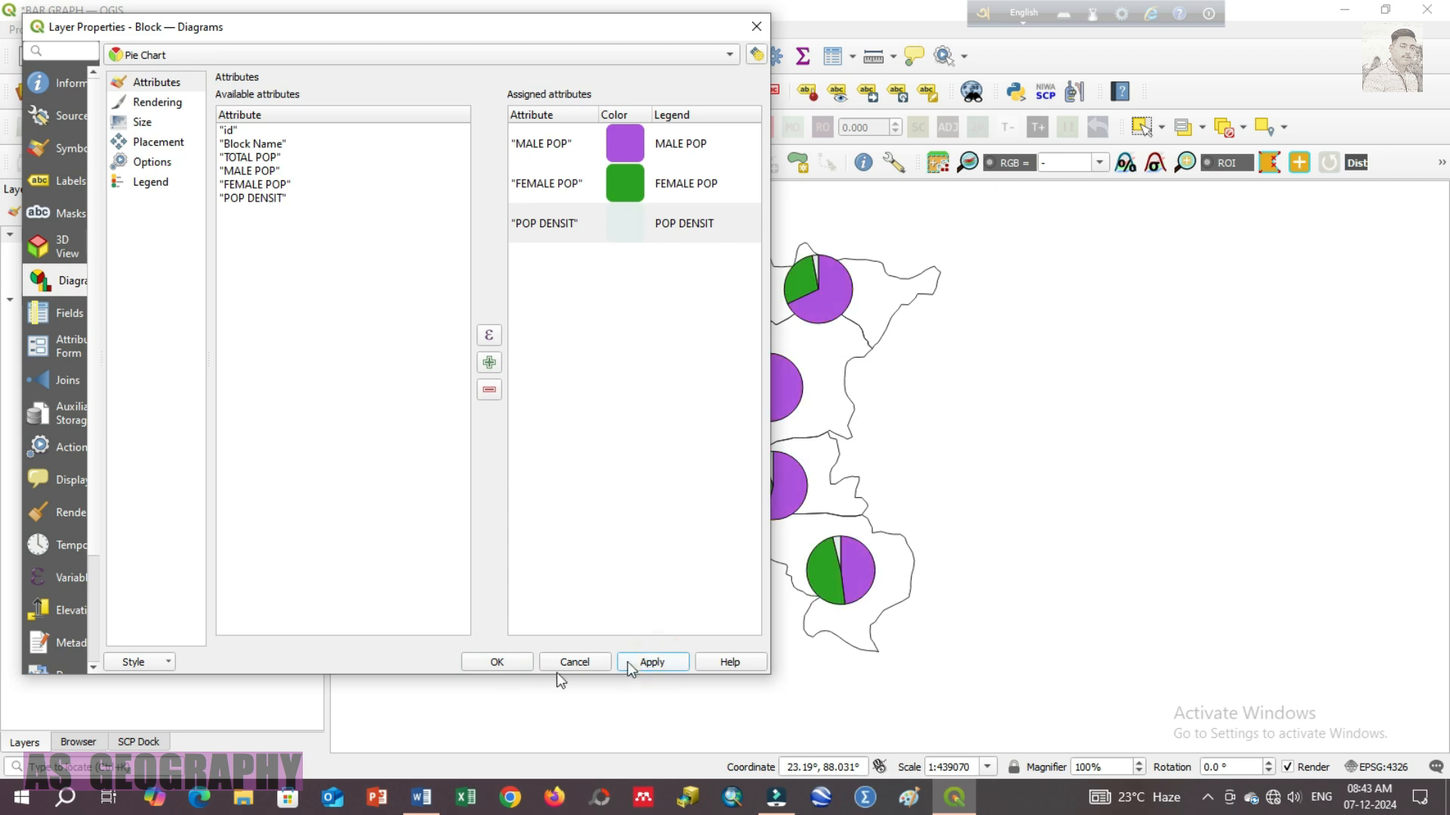
pyautogui.click(497, 662)
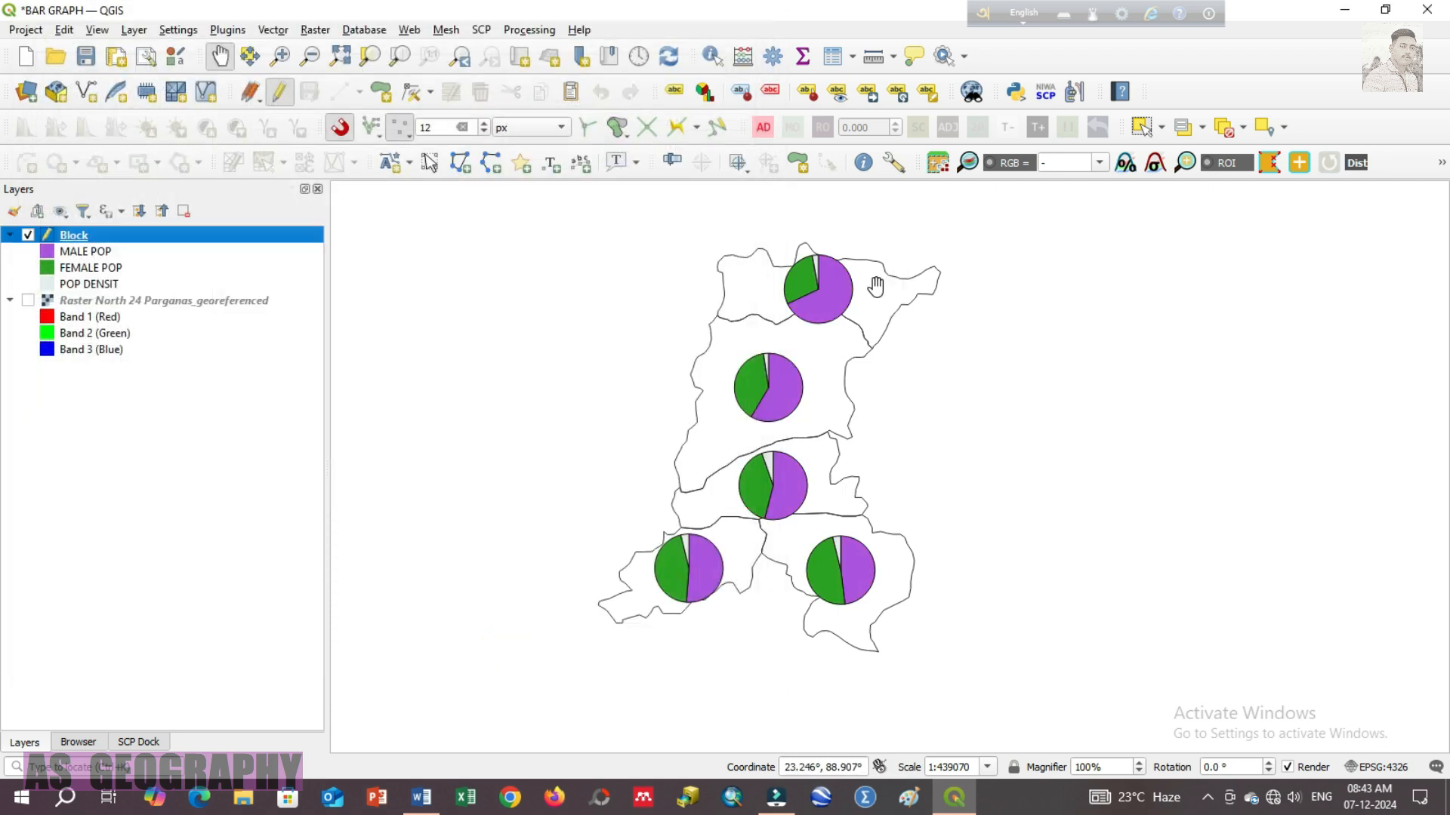
# Reopen the Block layer's pie chart attributes to review the assigned colors, moving the properties window aside from the map.
pyautogui.rightClick(75, 237)
pyautogui.click(147, 684)
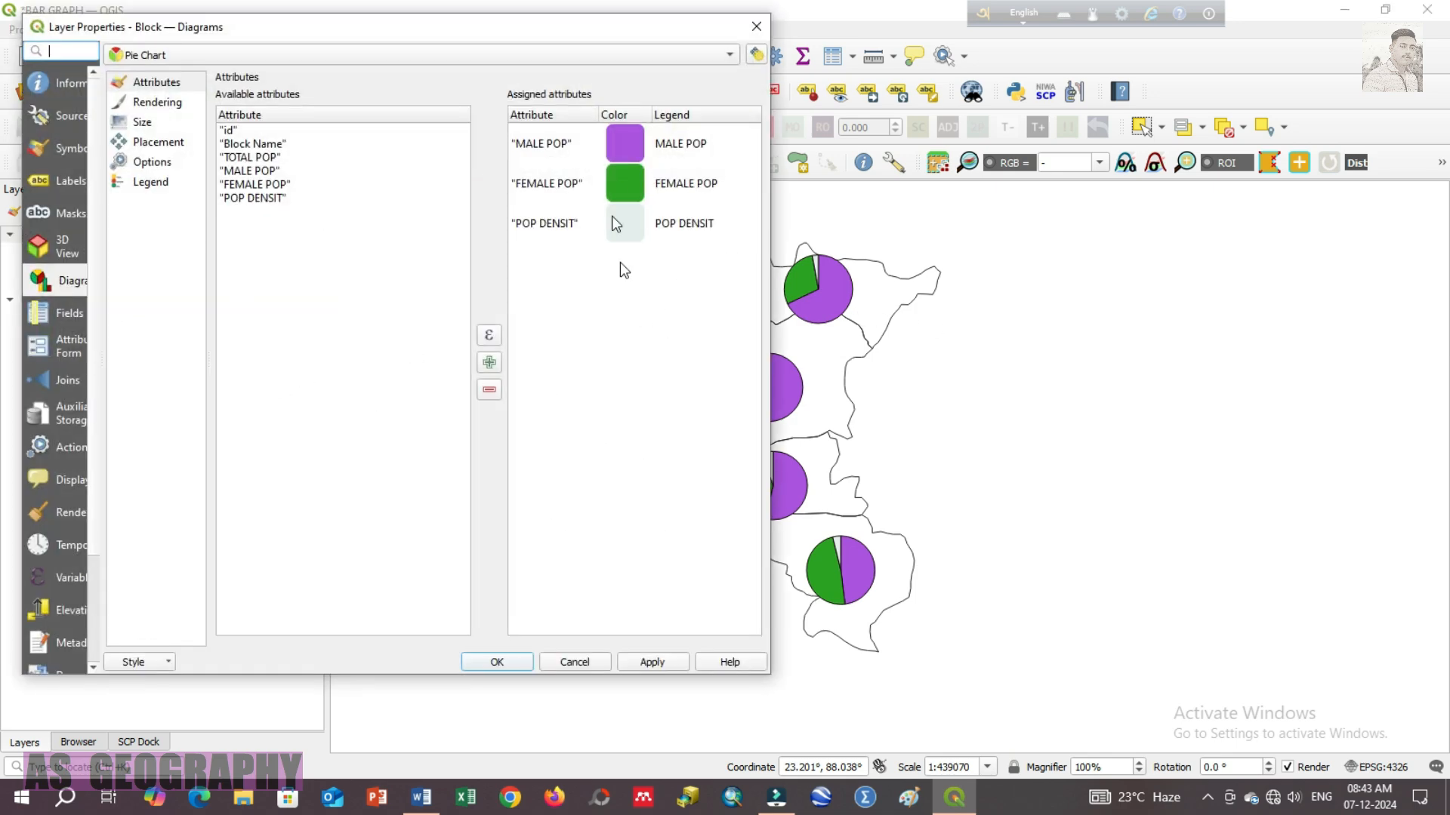
pyautogui.moveTo(528, 29); pyautogui.dragTo(548, 57)
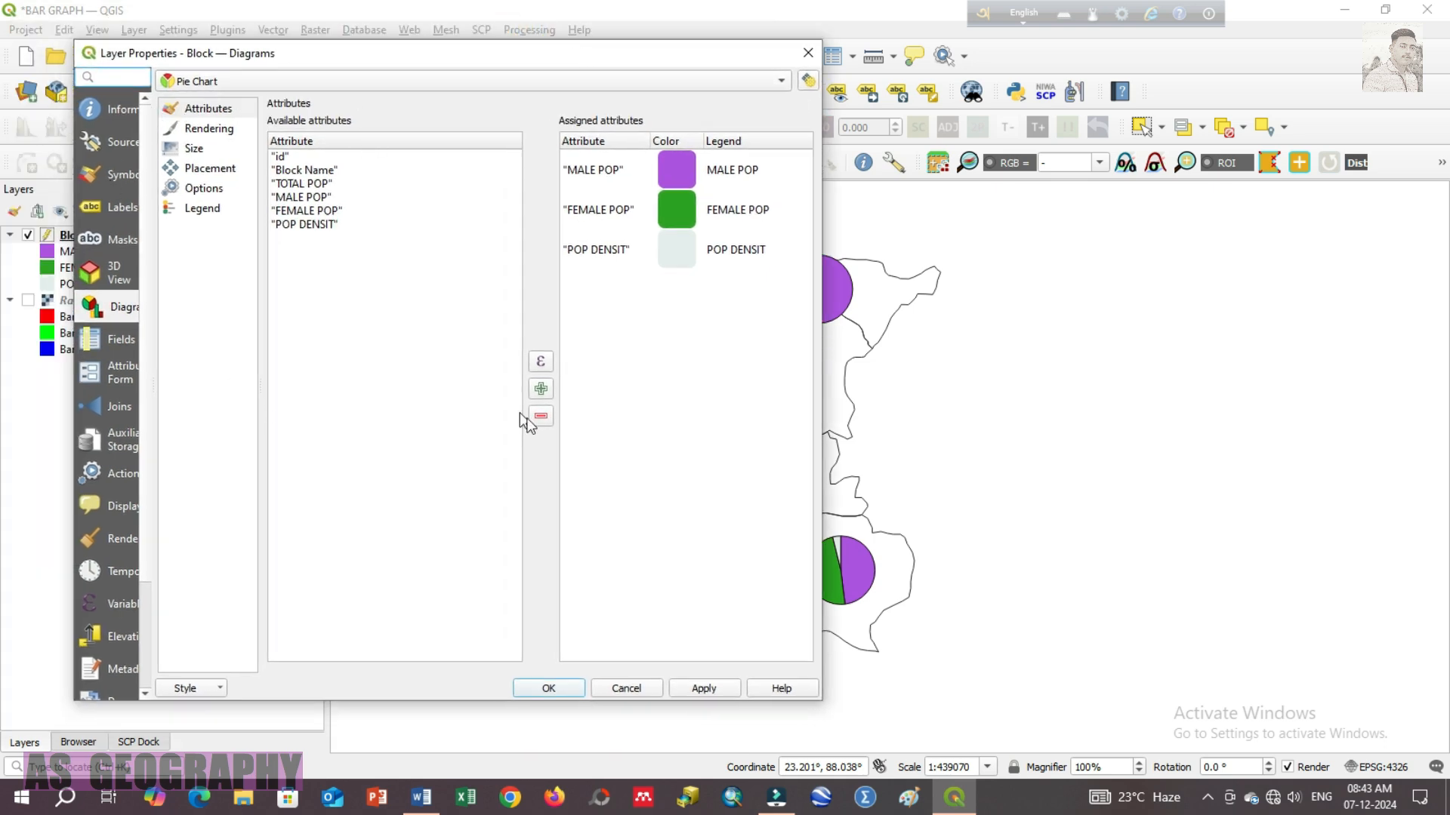
pyautogui.moveTo(631, 54); pyautogui.dragTo(578, 69)
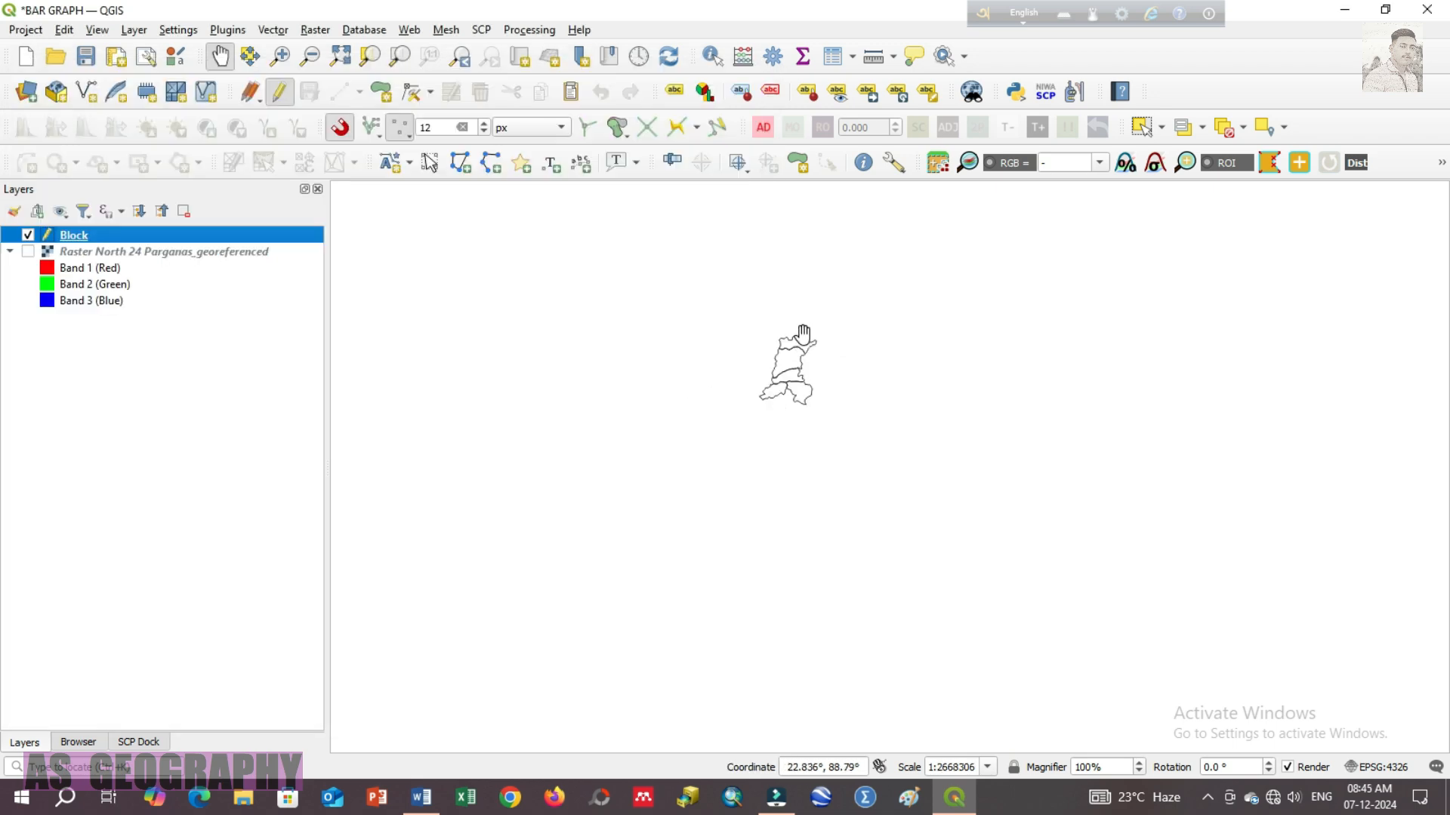
pyautogui.moveTo(793, 336); pyautogui.dragTo(787, 399)
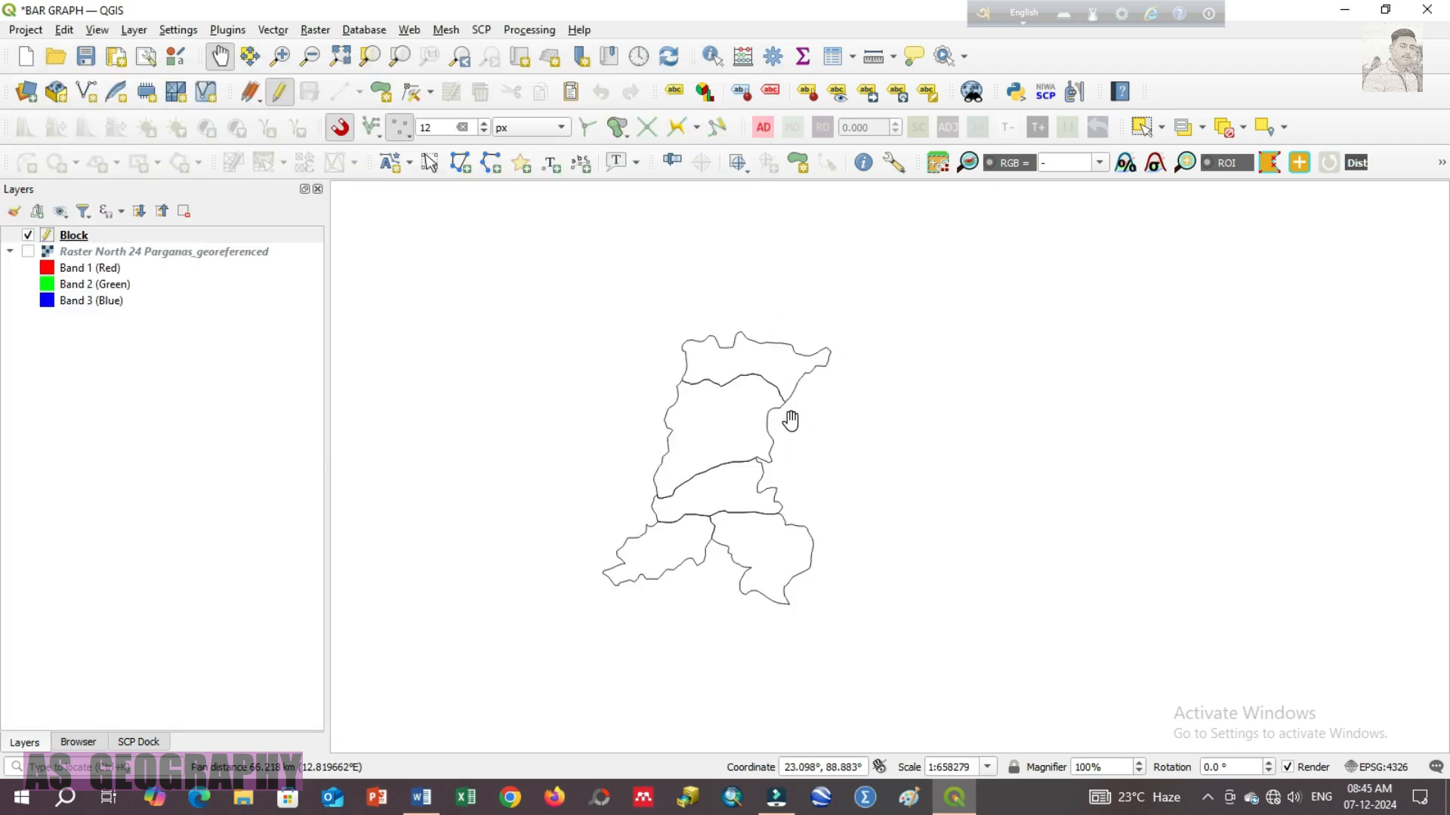
pyautogui.moveTo(718, 440); pyautogui.dragTo(794, 408)
pyautogui.scroll(1, 839, 438)
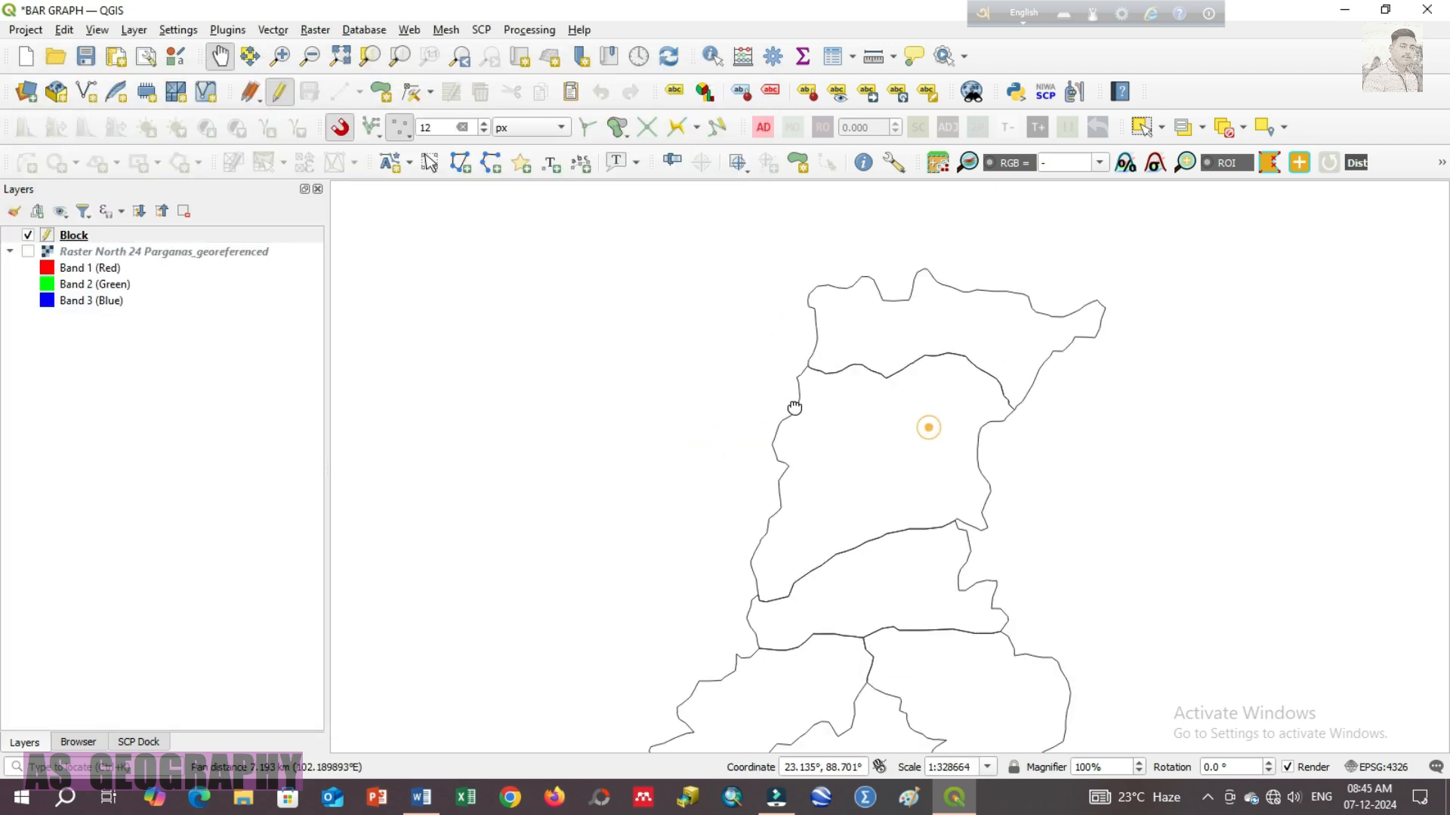
pyautogui.scroll(-1, 795, 407)
pyautogui.scroll(-1, 789, 419)
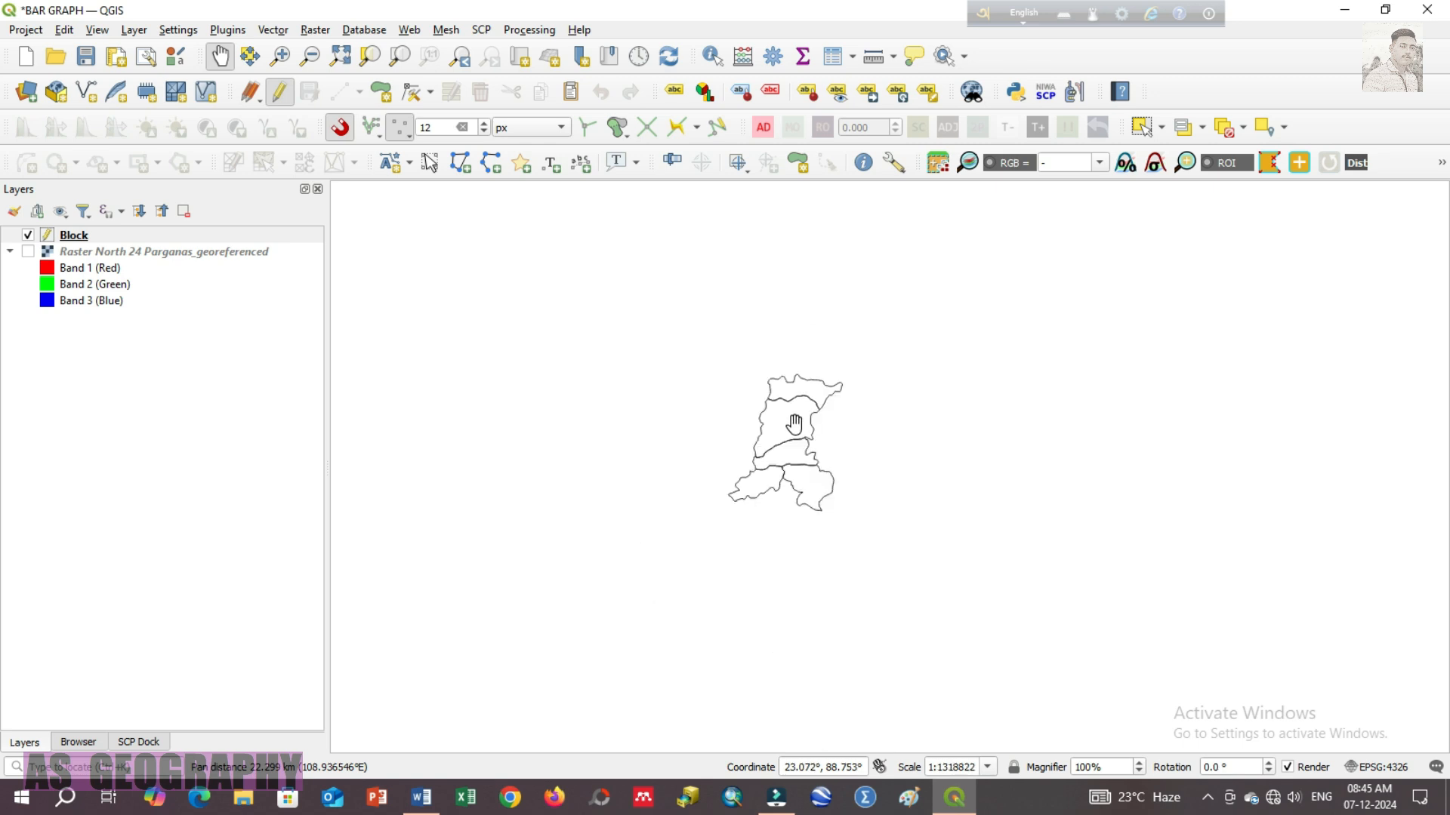
pyautogui.scroll(1, 794, 430)
pyautogui.moveTo(794, 431); pyautogui.dragTo(735, 425)
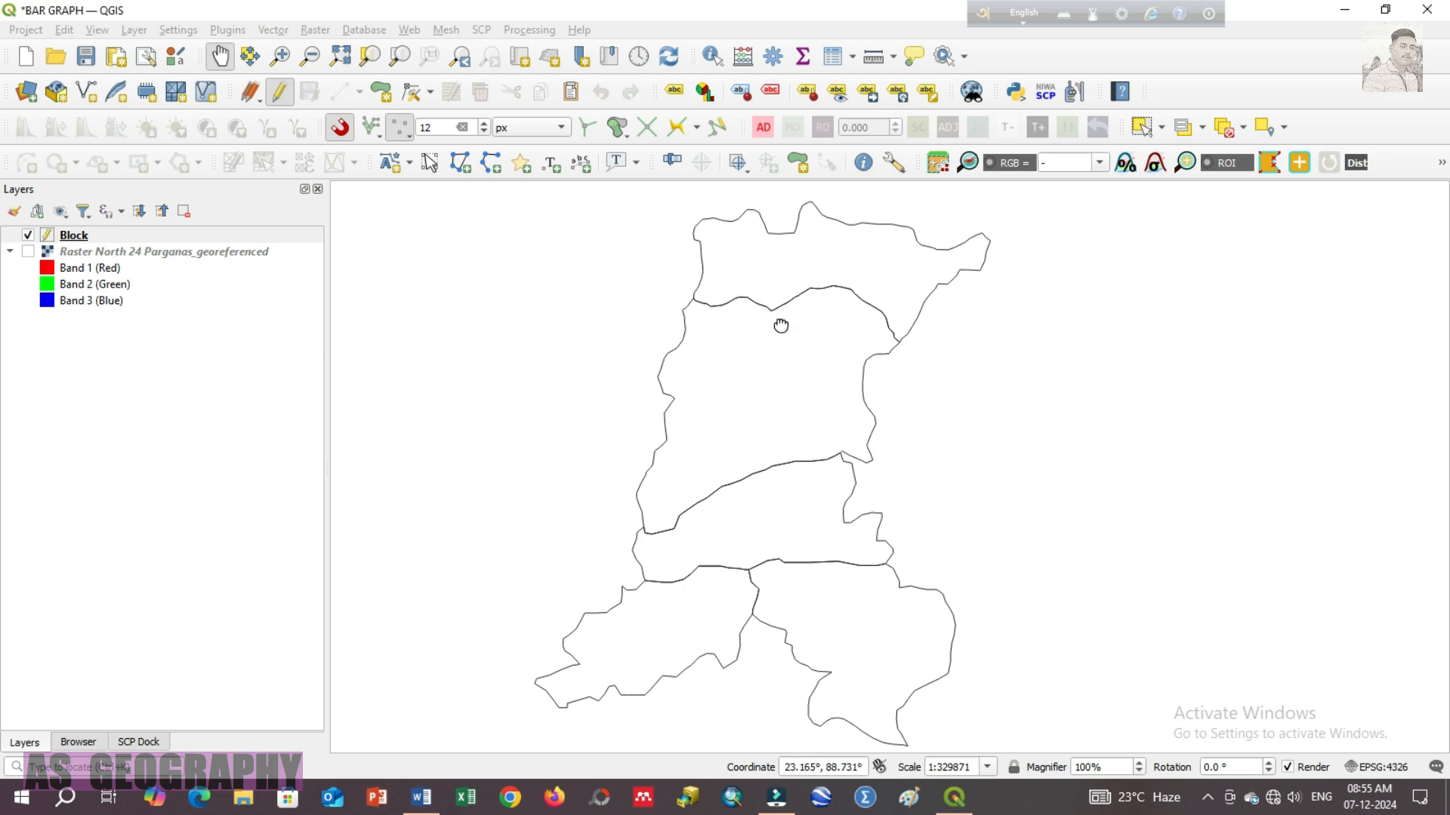
pyautogui.moveTo(779, 324); pyautogui.dragTo(739, 312)
pyautogui.scroll(-1, 744, 311)
pyautogui.scroll(1, 737, 291)
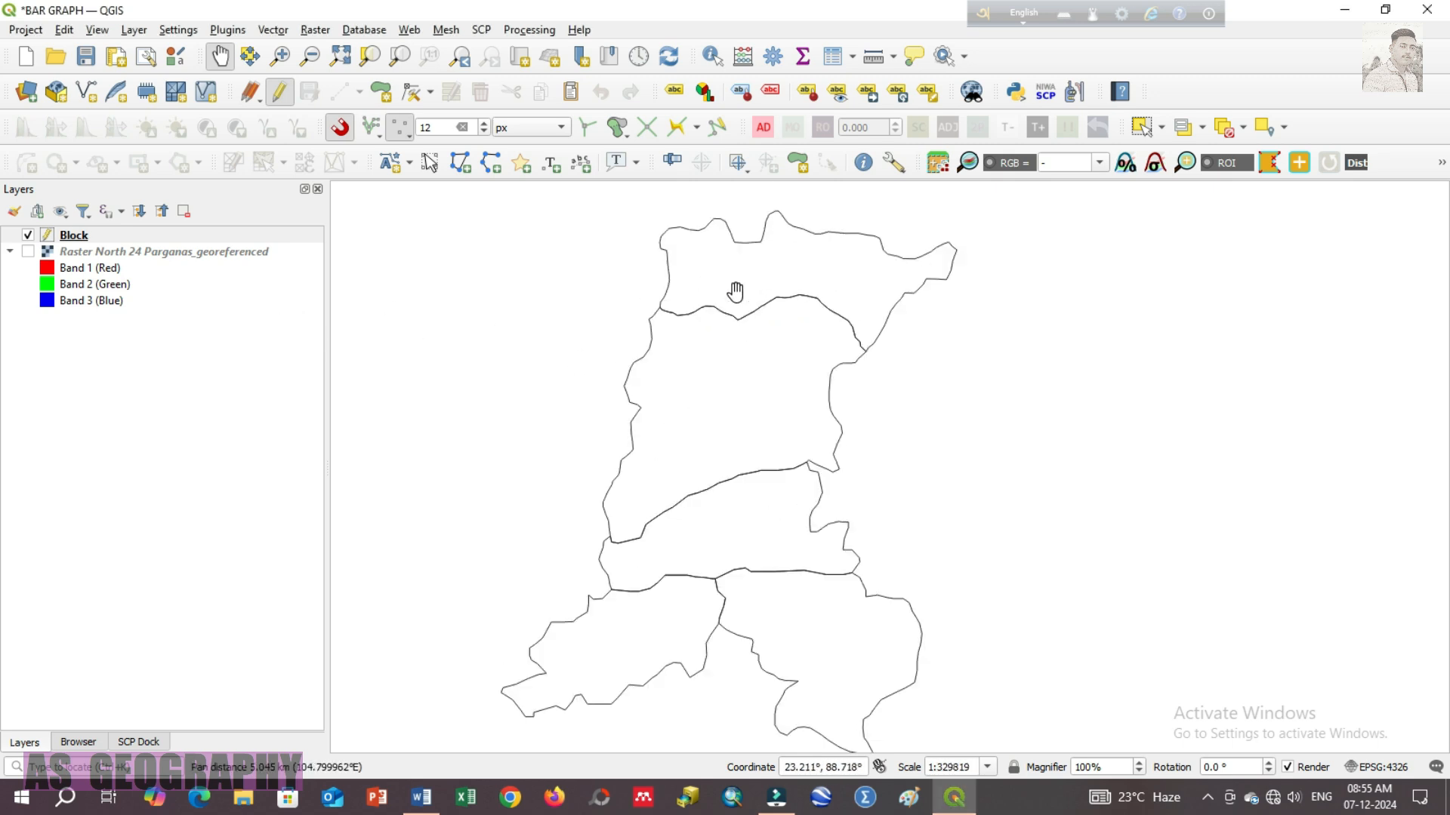
pyautogui.moveTo(703, 349); pyautogui.dragTo(731, 350)
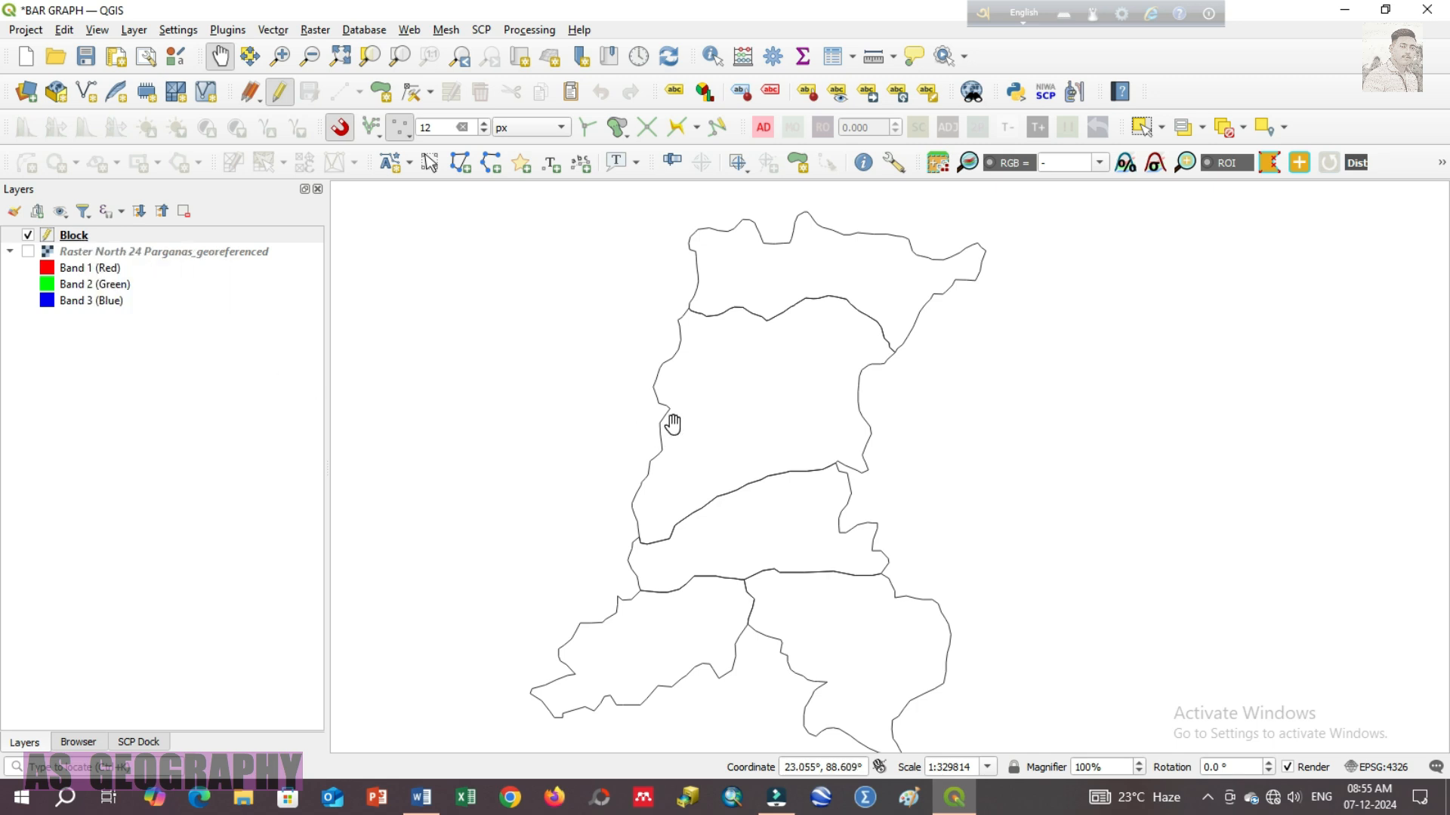
pyautogui.moveTo(670, 420); pyautogui.dragTo(638, 393)
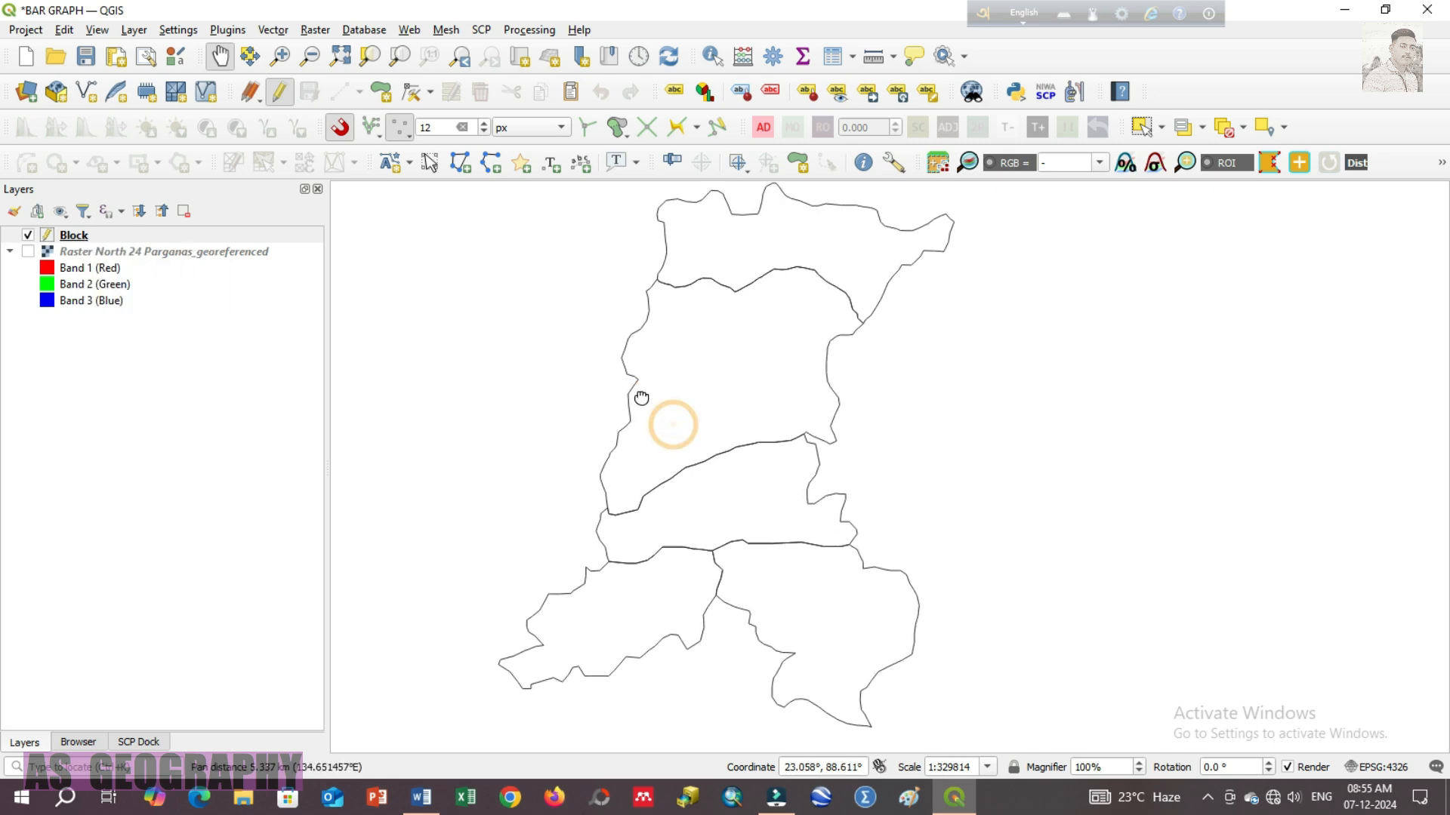
# Open the Block layer's diagram properties and set the diagram type to Histogram.
pyautogui.rightClick(77, 236)
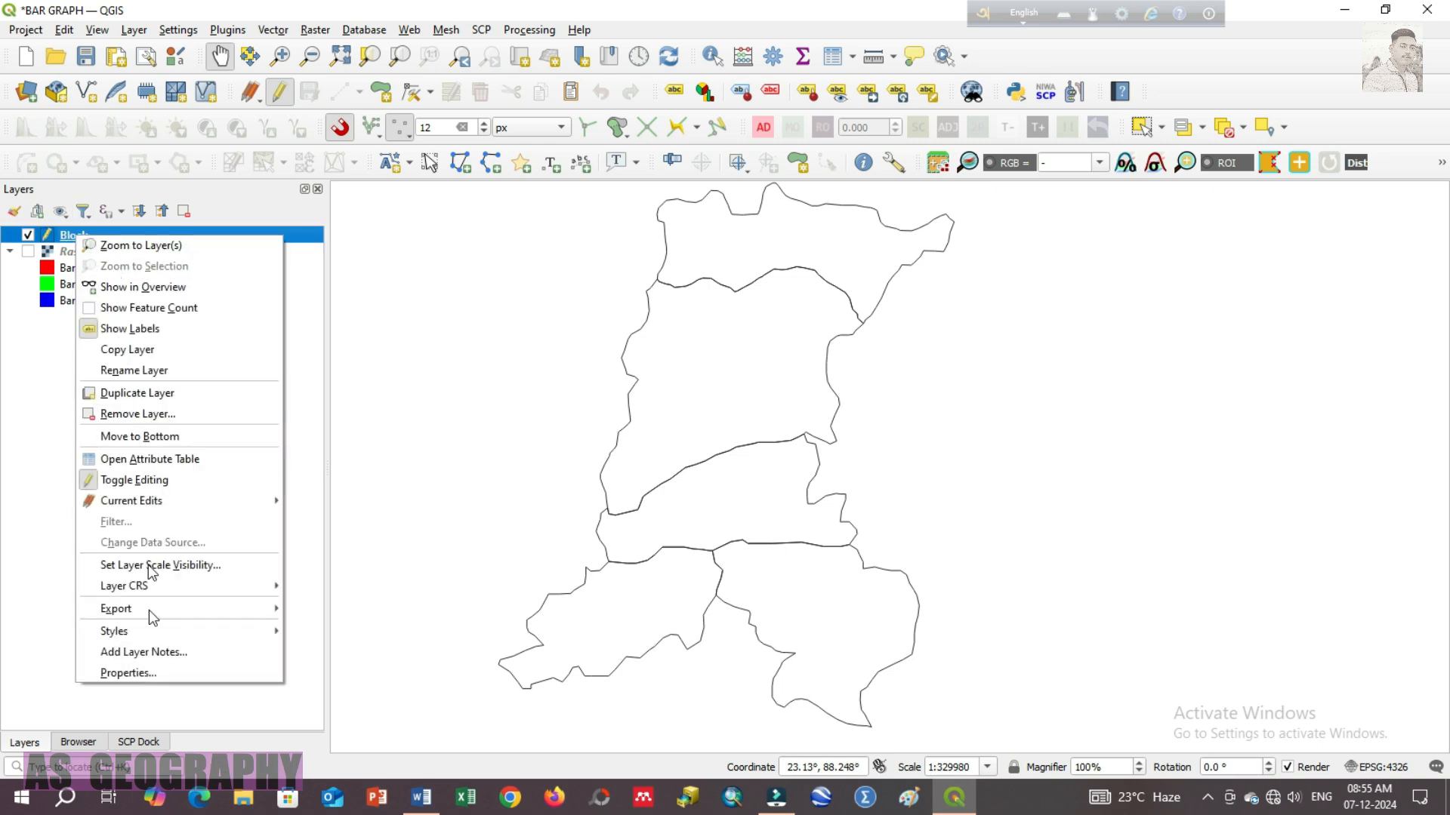
pyautogui.click(146, 673)
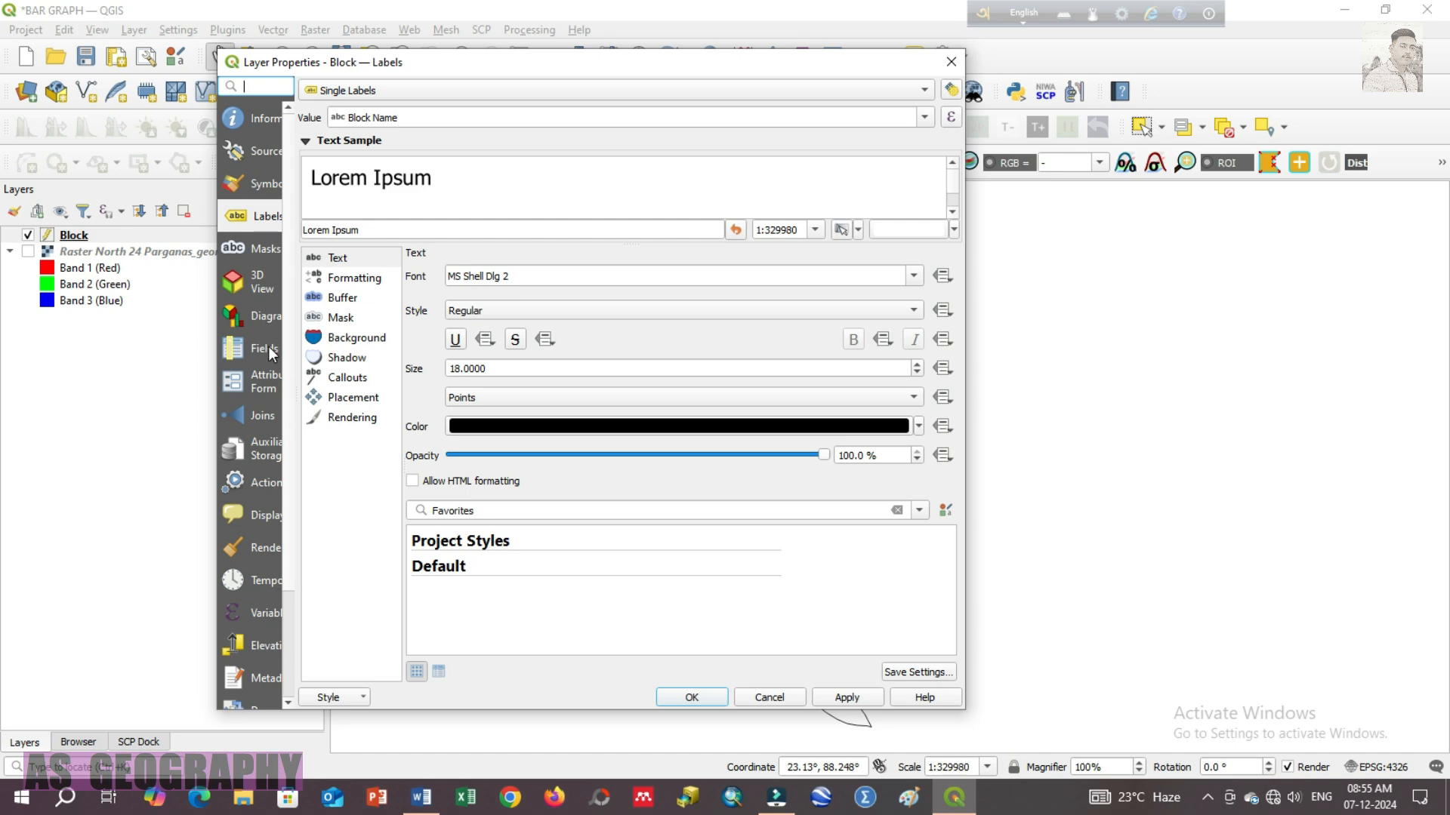
pyautogui.click(264, 316)
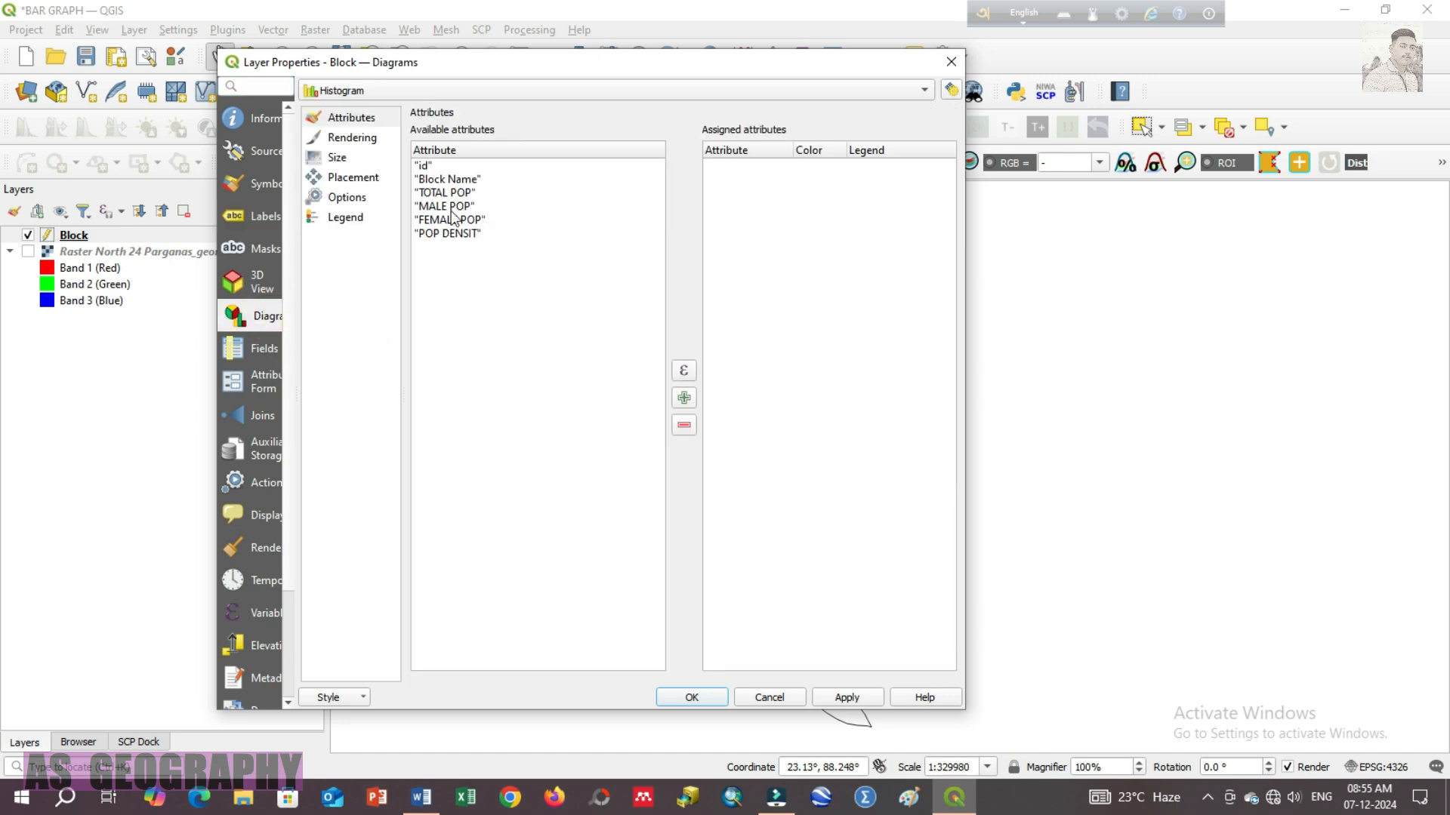
pyautogui.click(368, 92)
pyautogui.click(364, 33)
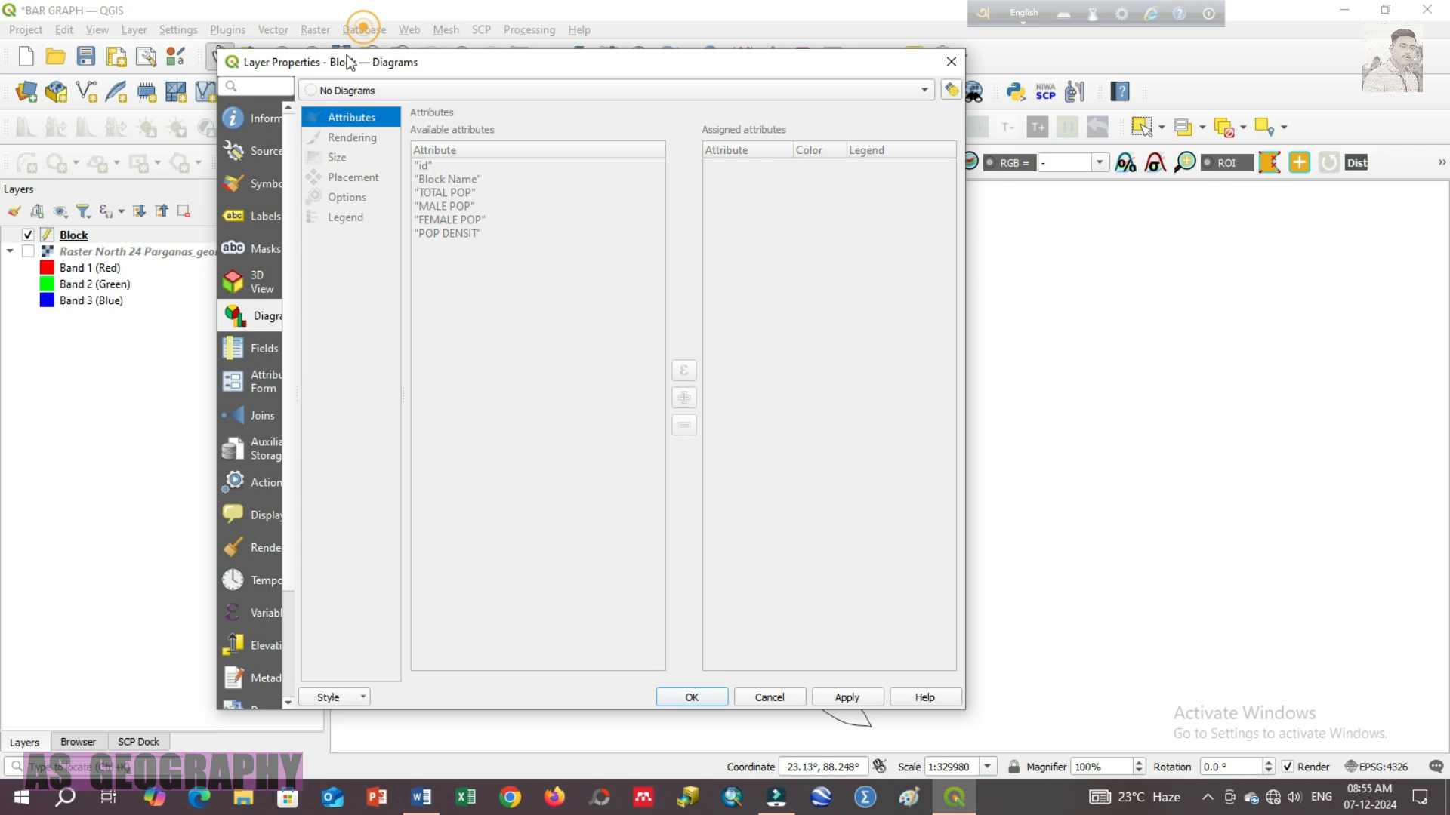
pyautogui.click(390, 89)
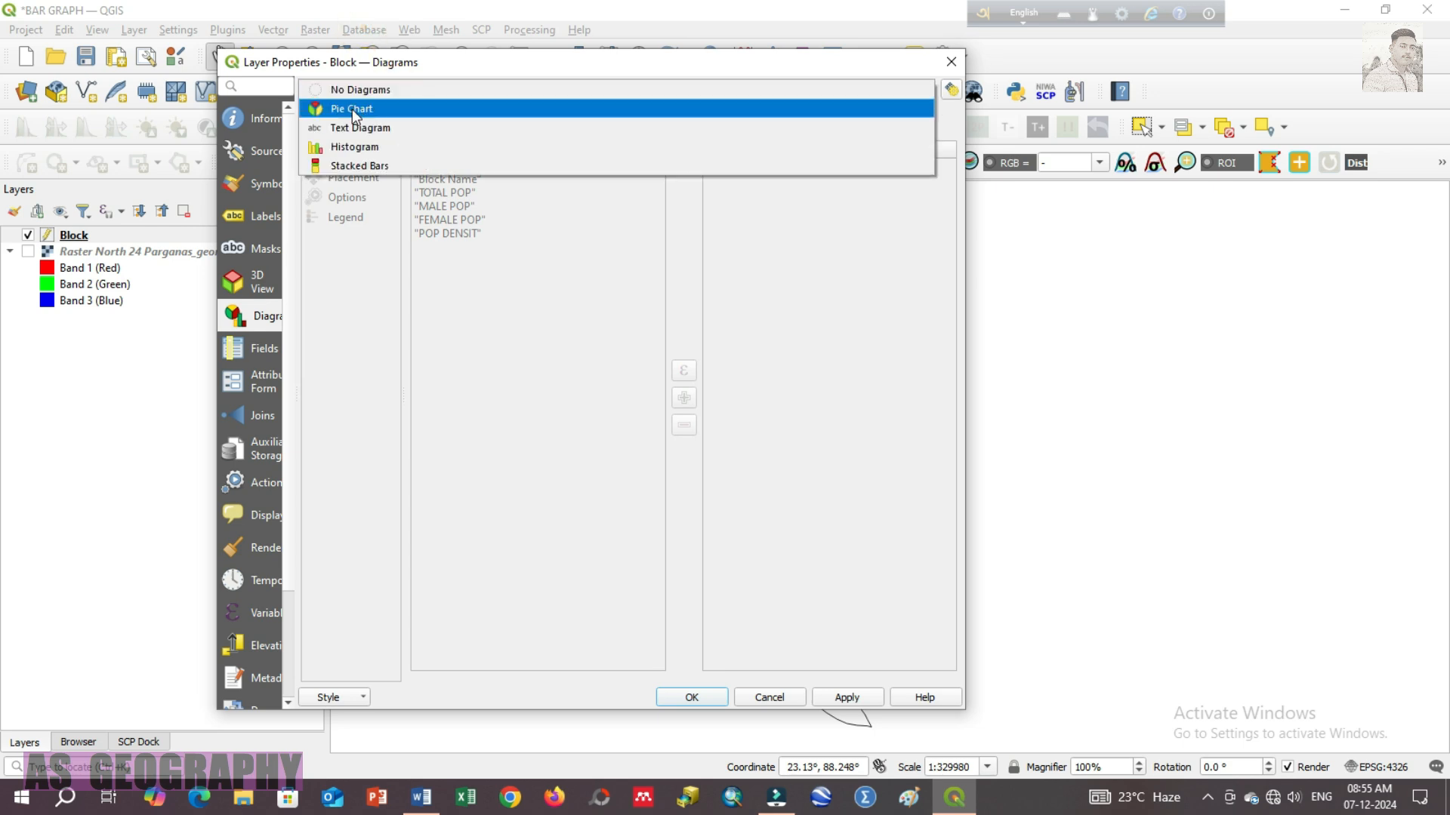
pyautogui.click(362, 148)
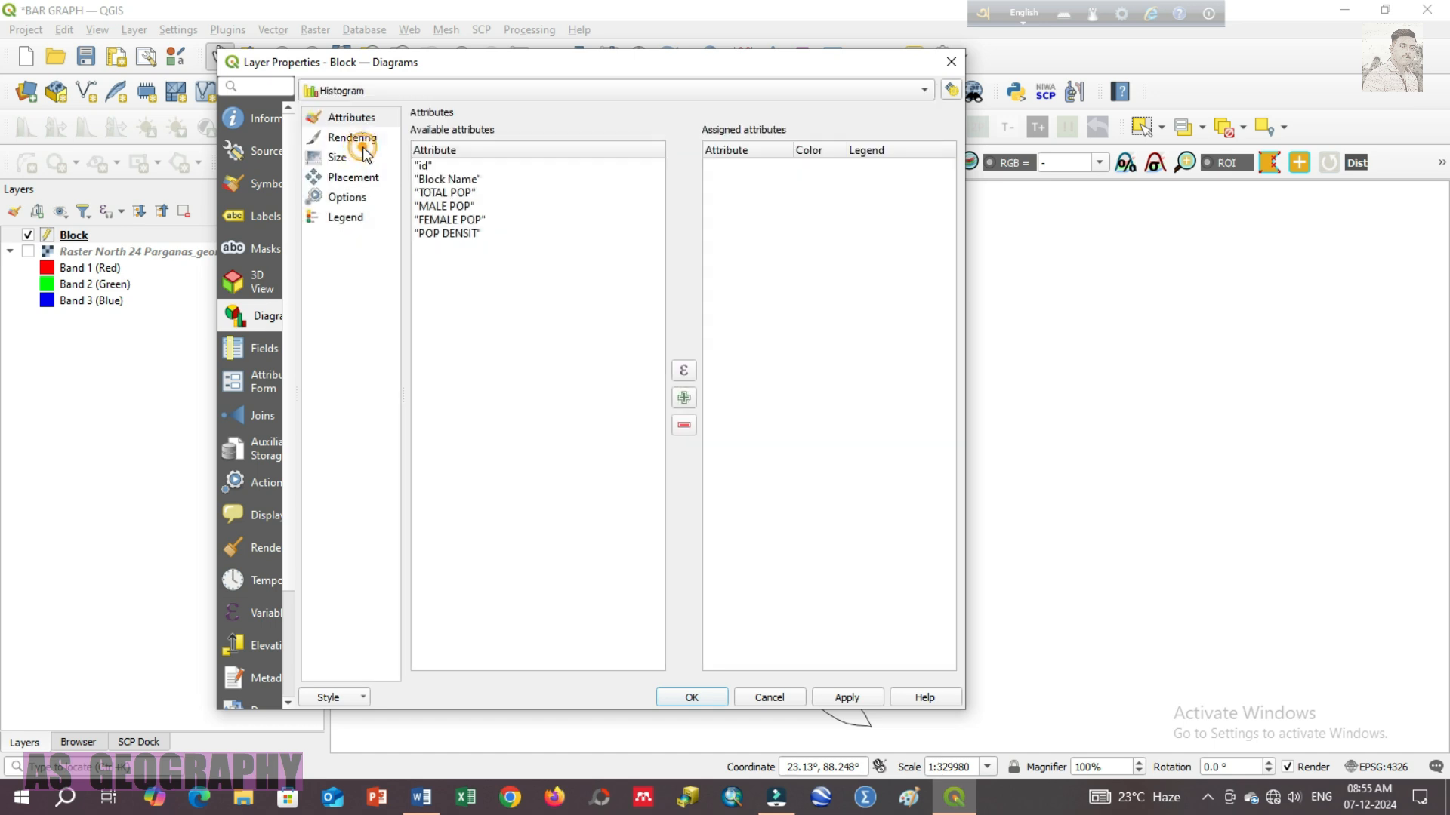
pyautogui.click(366, 117)
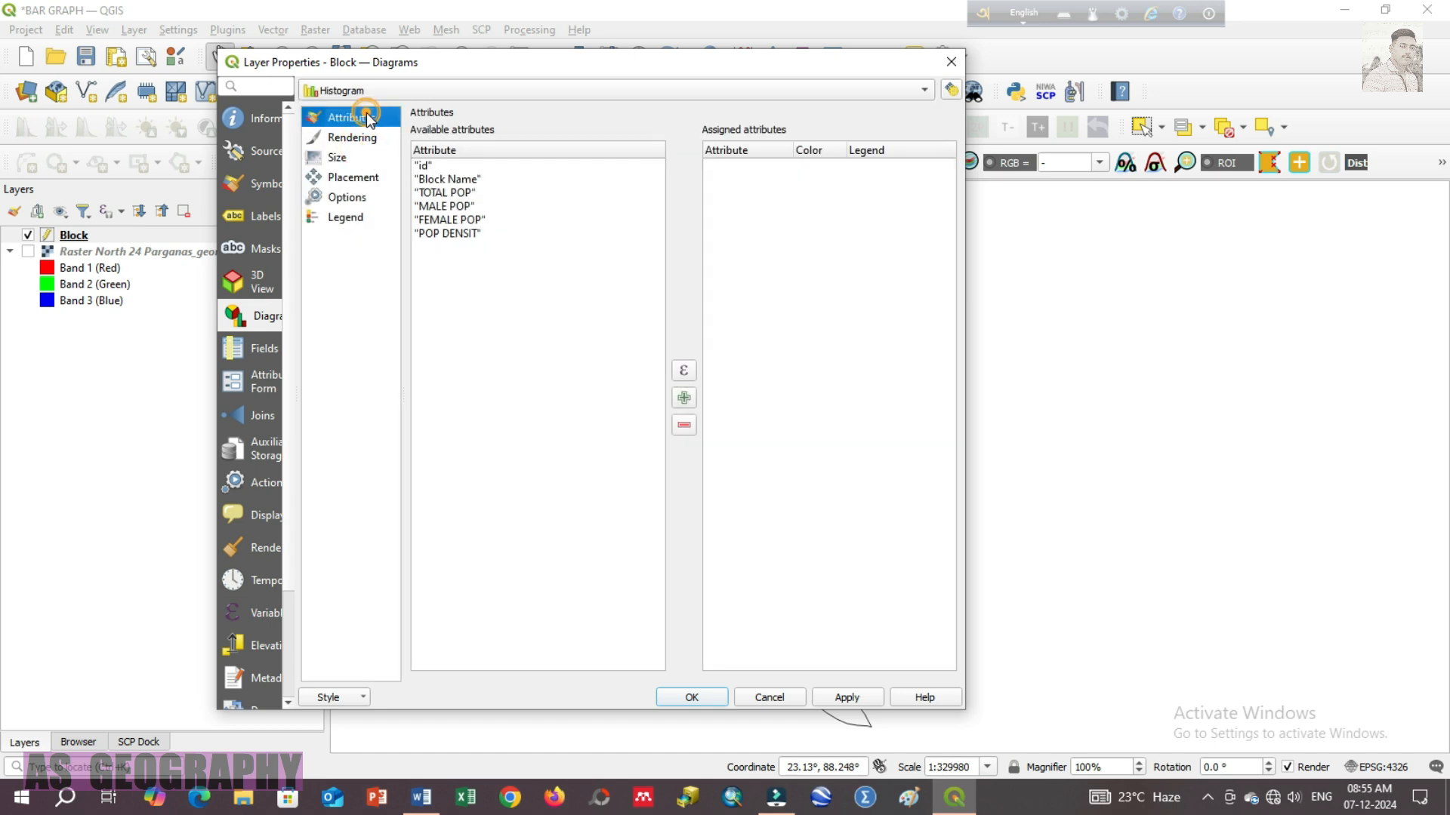
# Assign the MALE POP and FEMALE POP attributes to the Block layer's histogram.
pyautogui.click(453, 207)
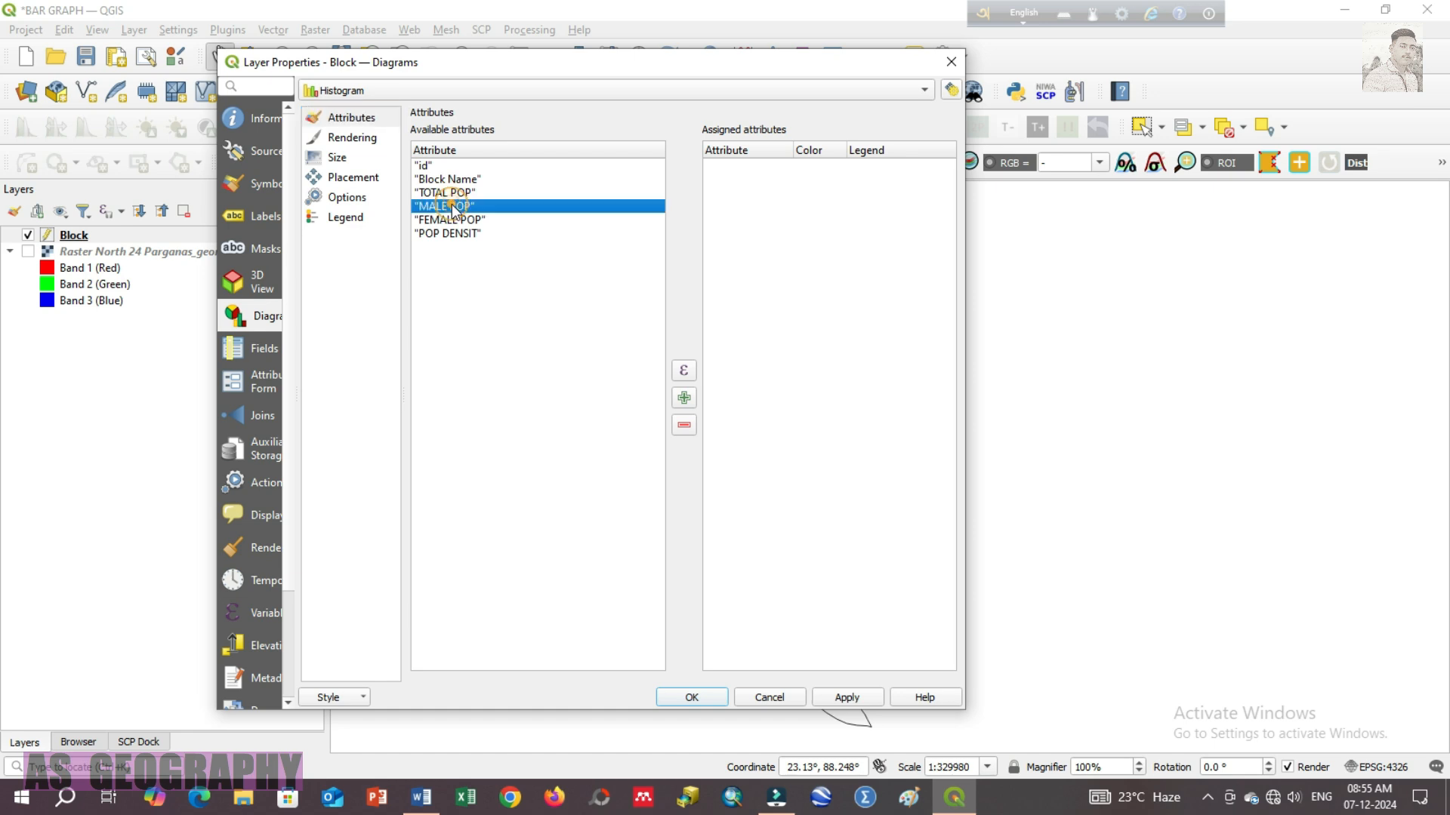
pyautogui.click(684, 398)
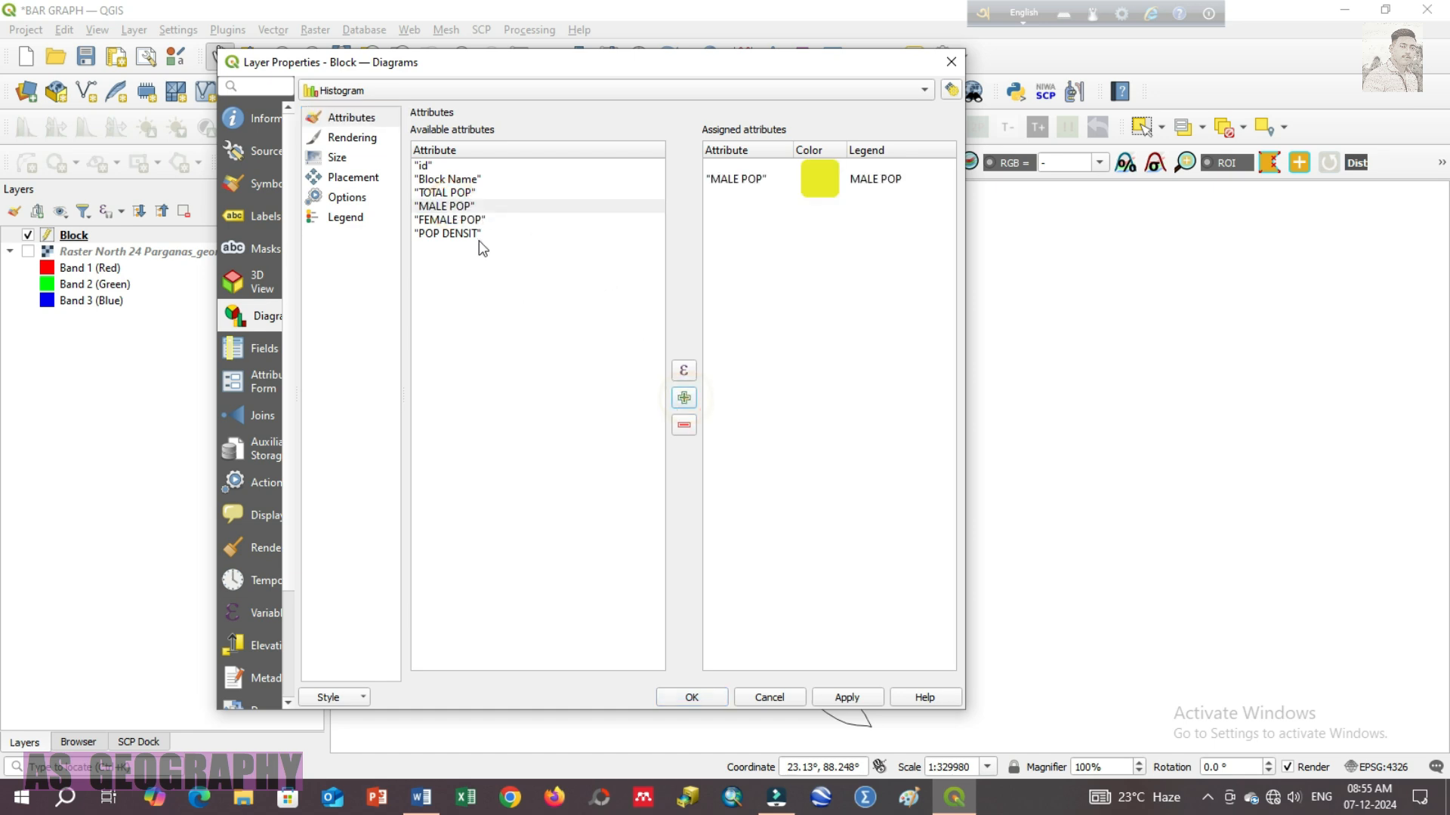
pyautogui.click(453, 220)
pyautogui.click(684, 398)
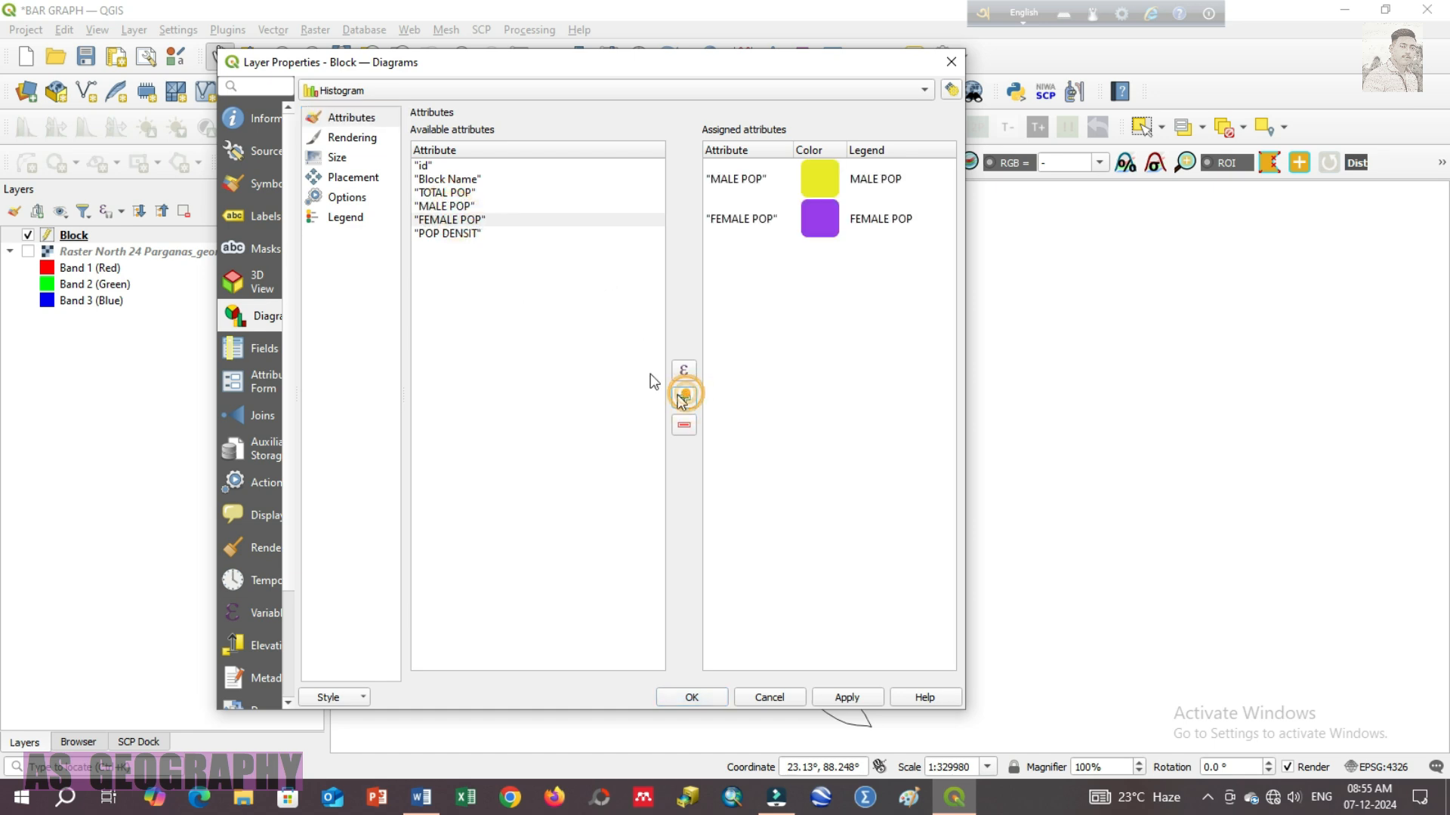
pyautogui.click(470, 233)
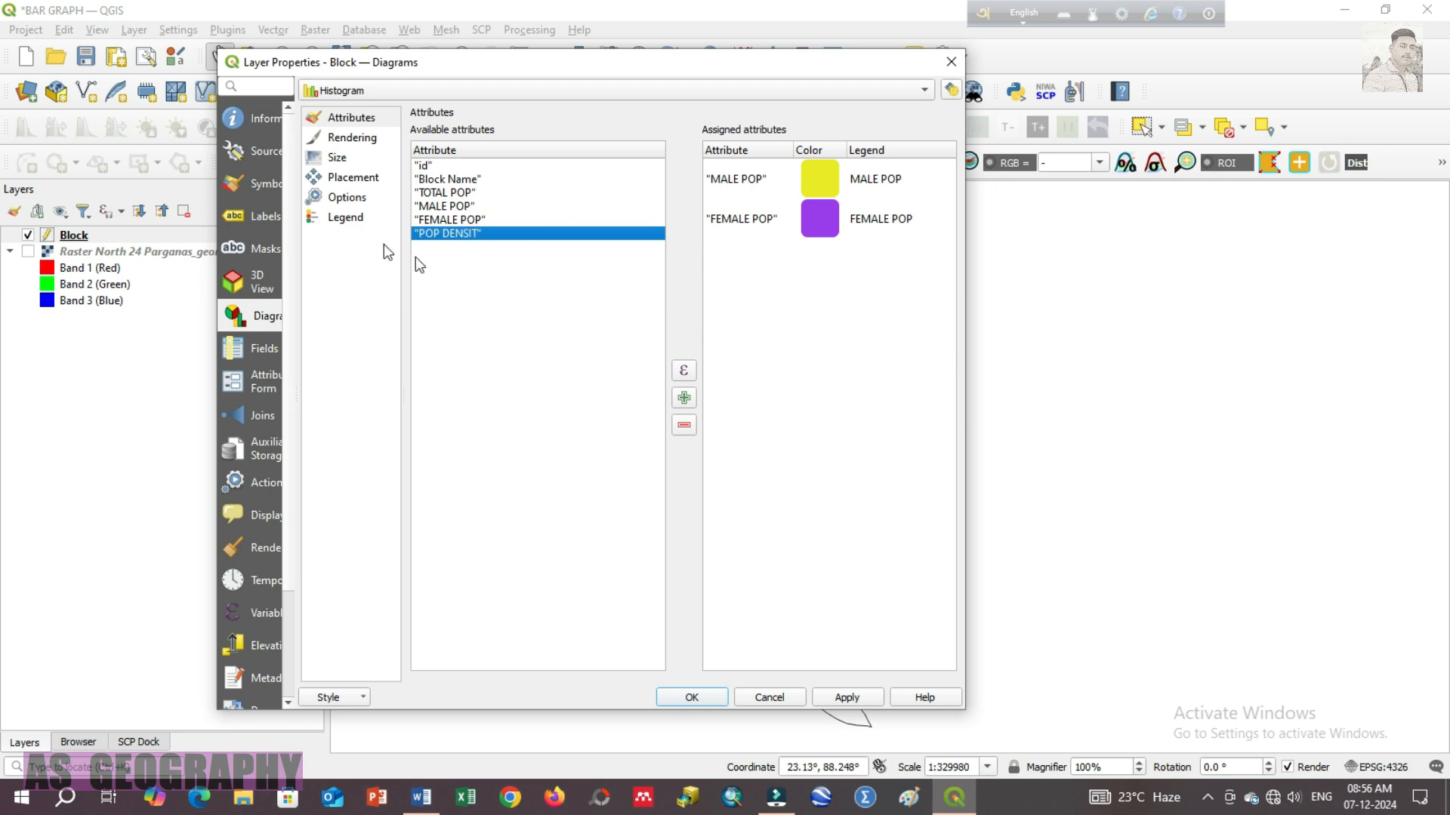
# Go through the histogram's rendering and size settings and scale the bar length by the MALE POP attribute.
pyautogui.click(352, 139)
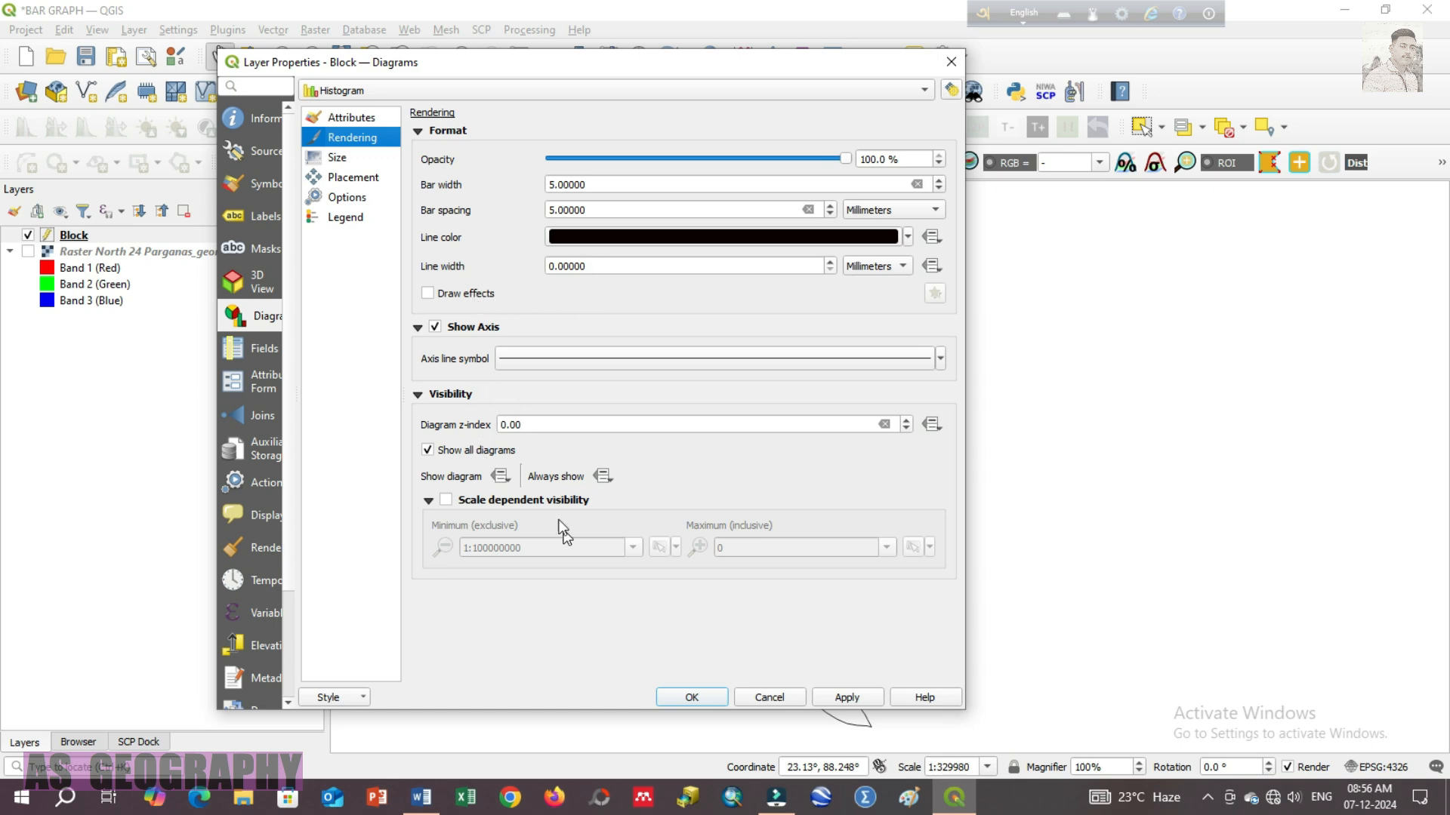
pyautogui.click(358, 161)
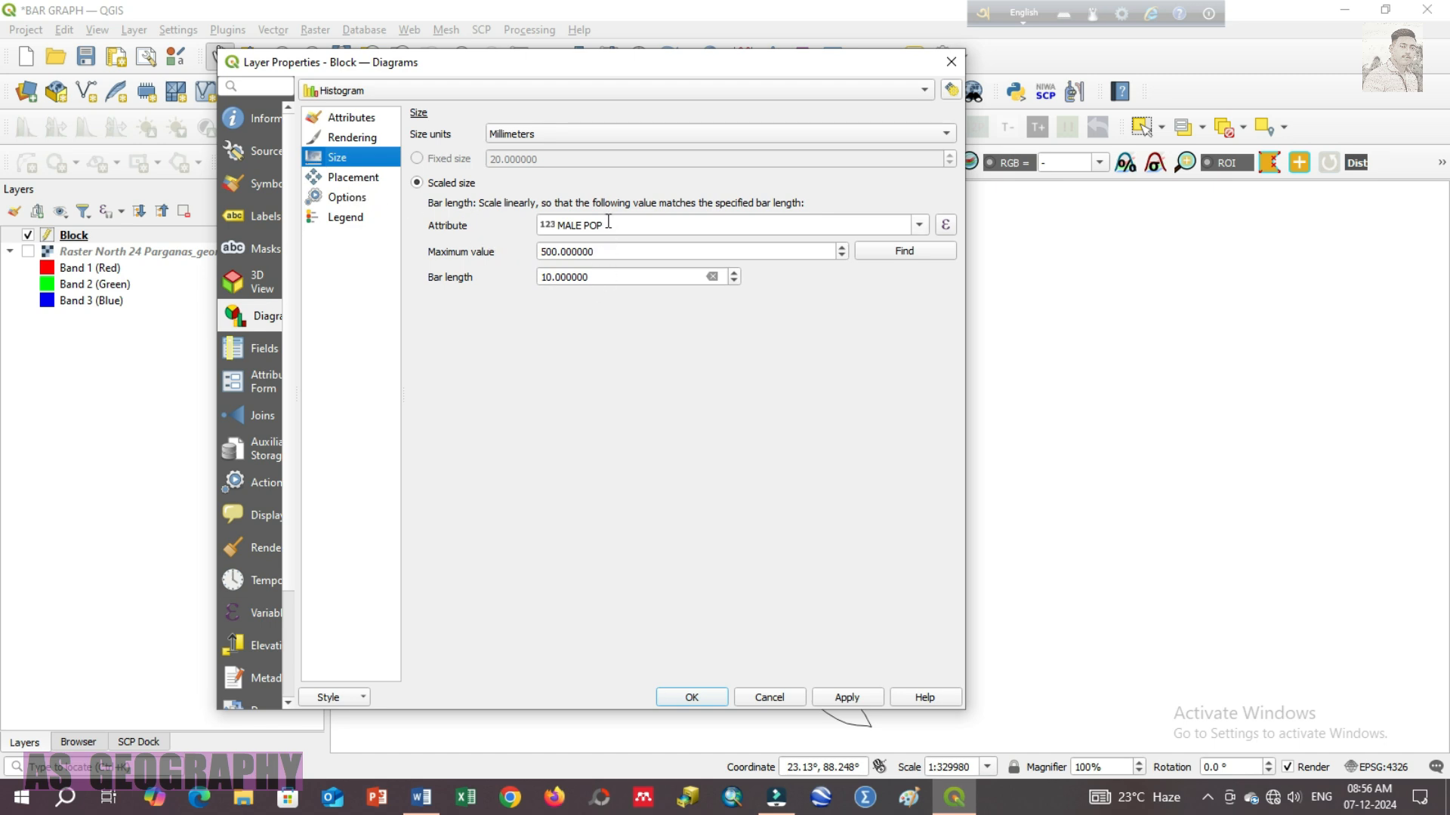
pyautogui.click(919, 225)
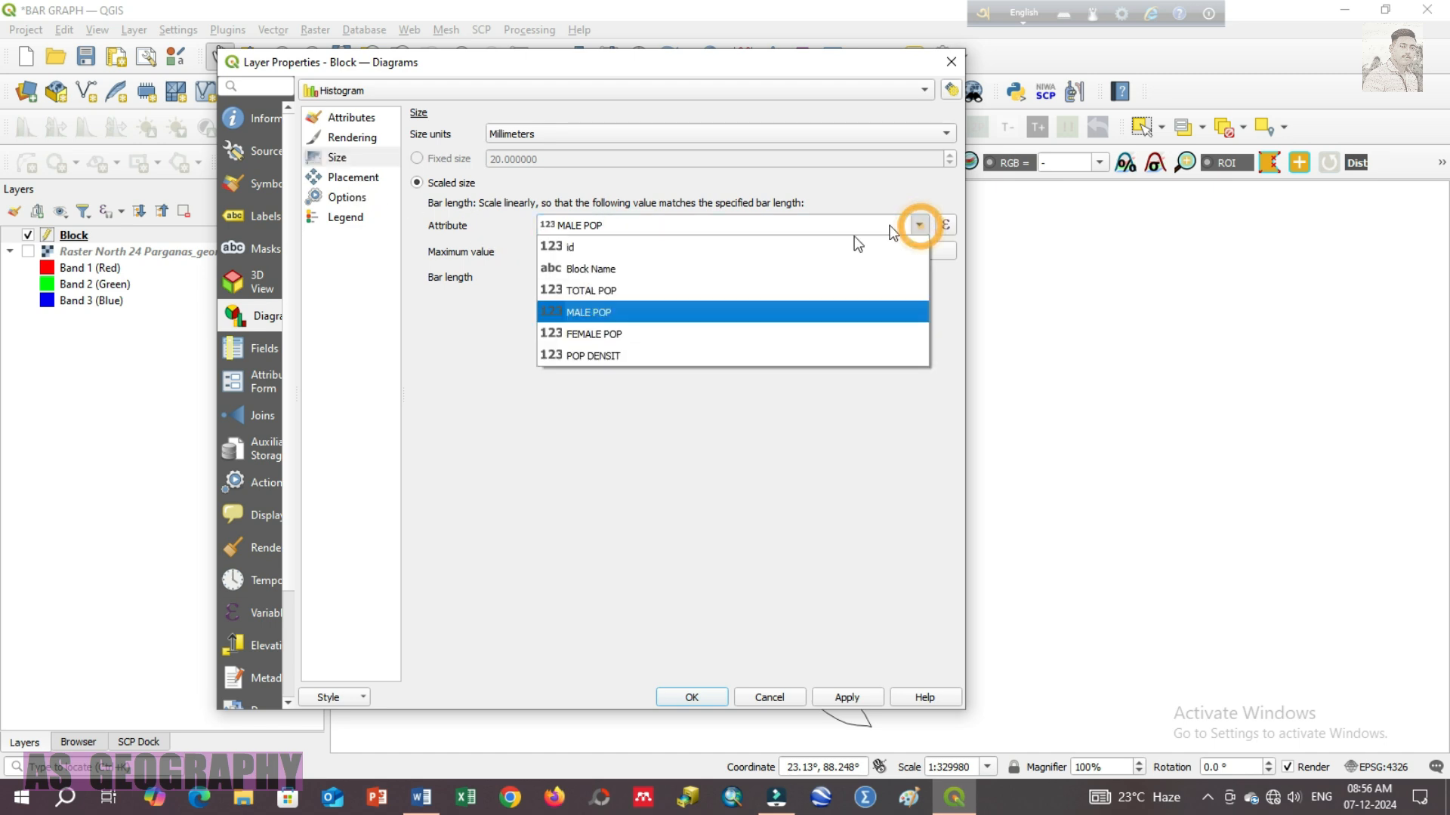
pyautogui.click(667, 252)
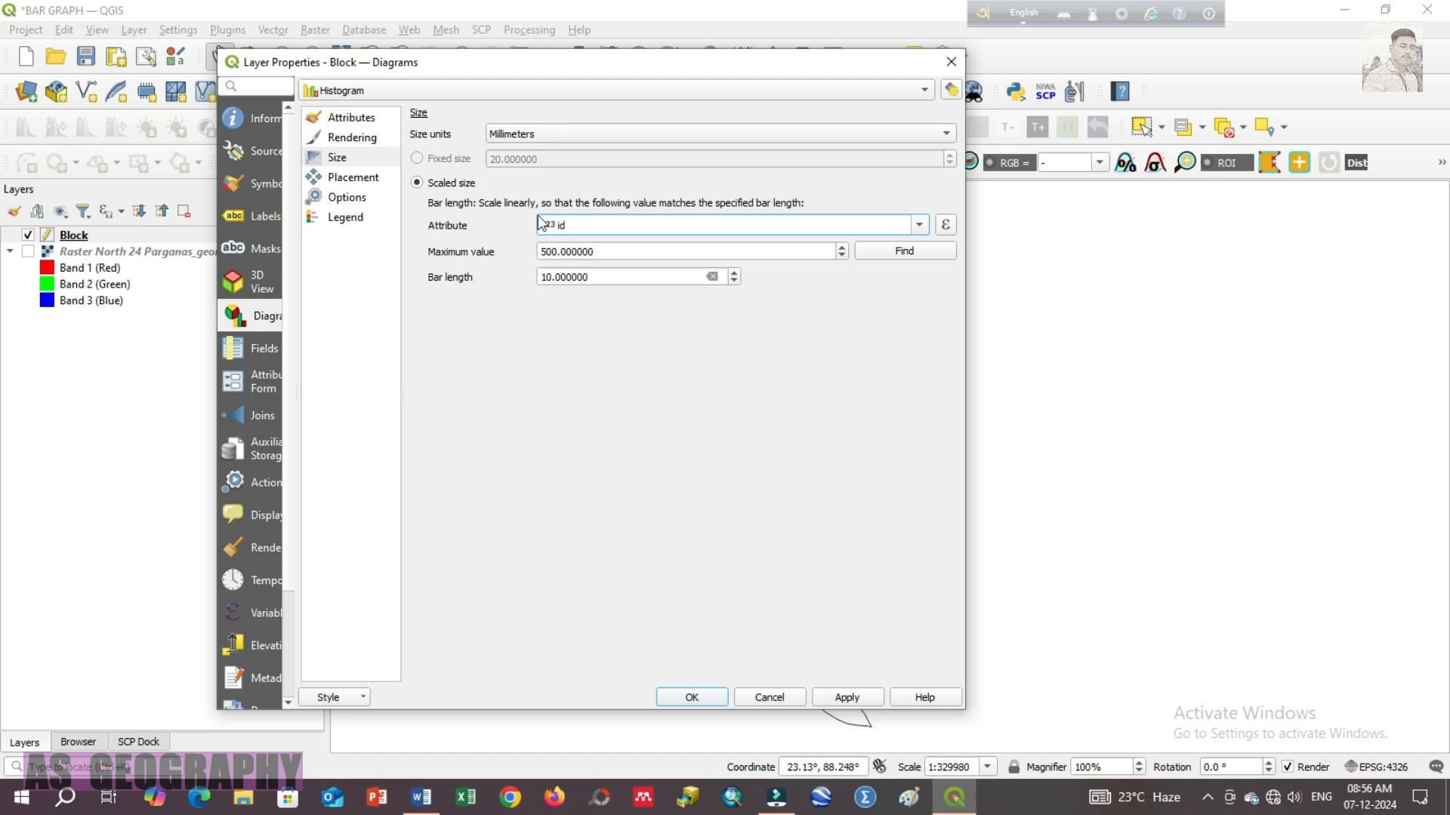
pyautogui.click(918, 225)
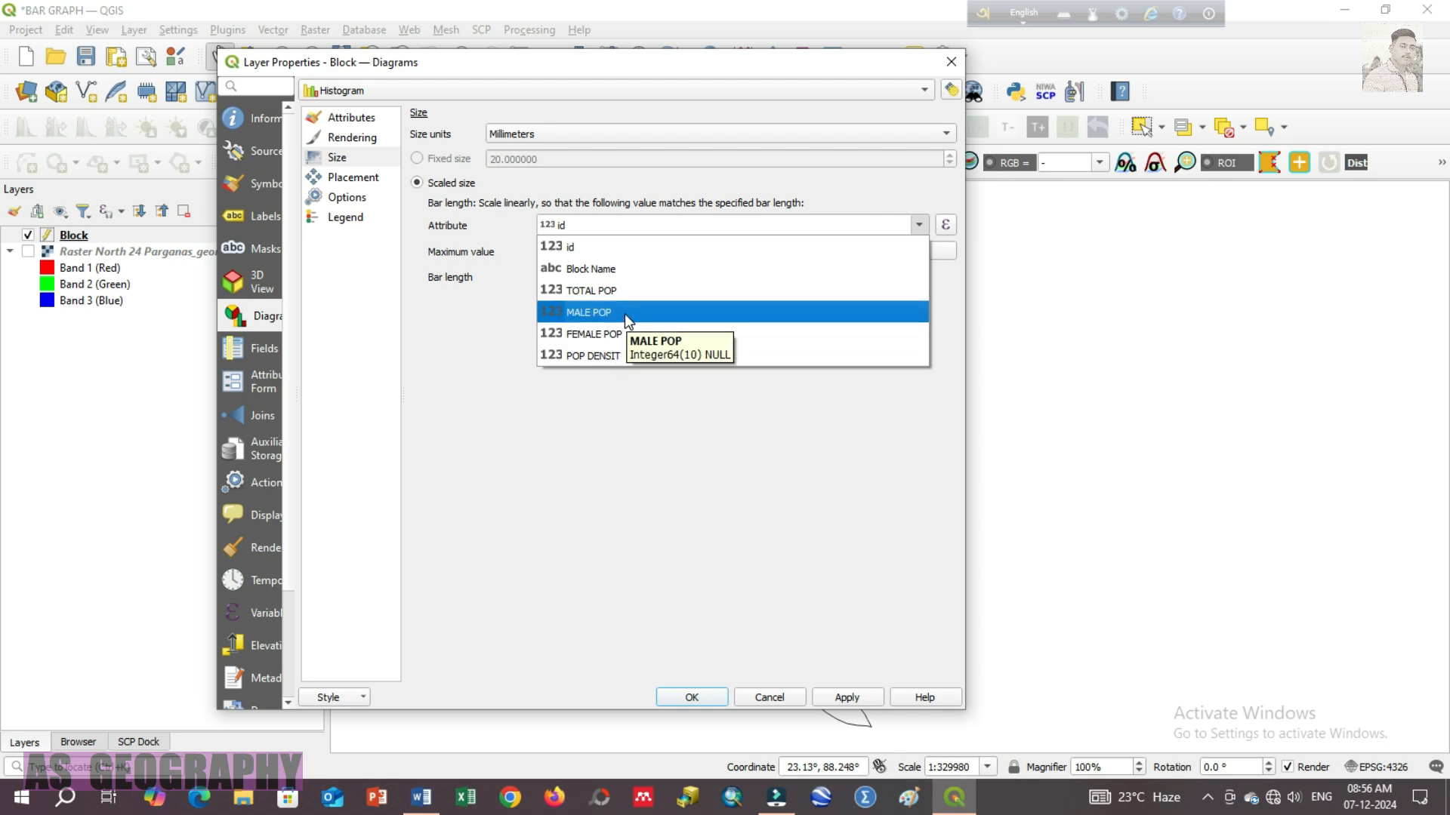
pyautogui.click(623, 311)
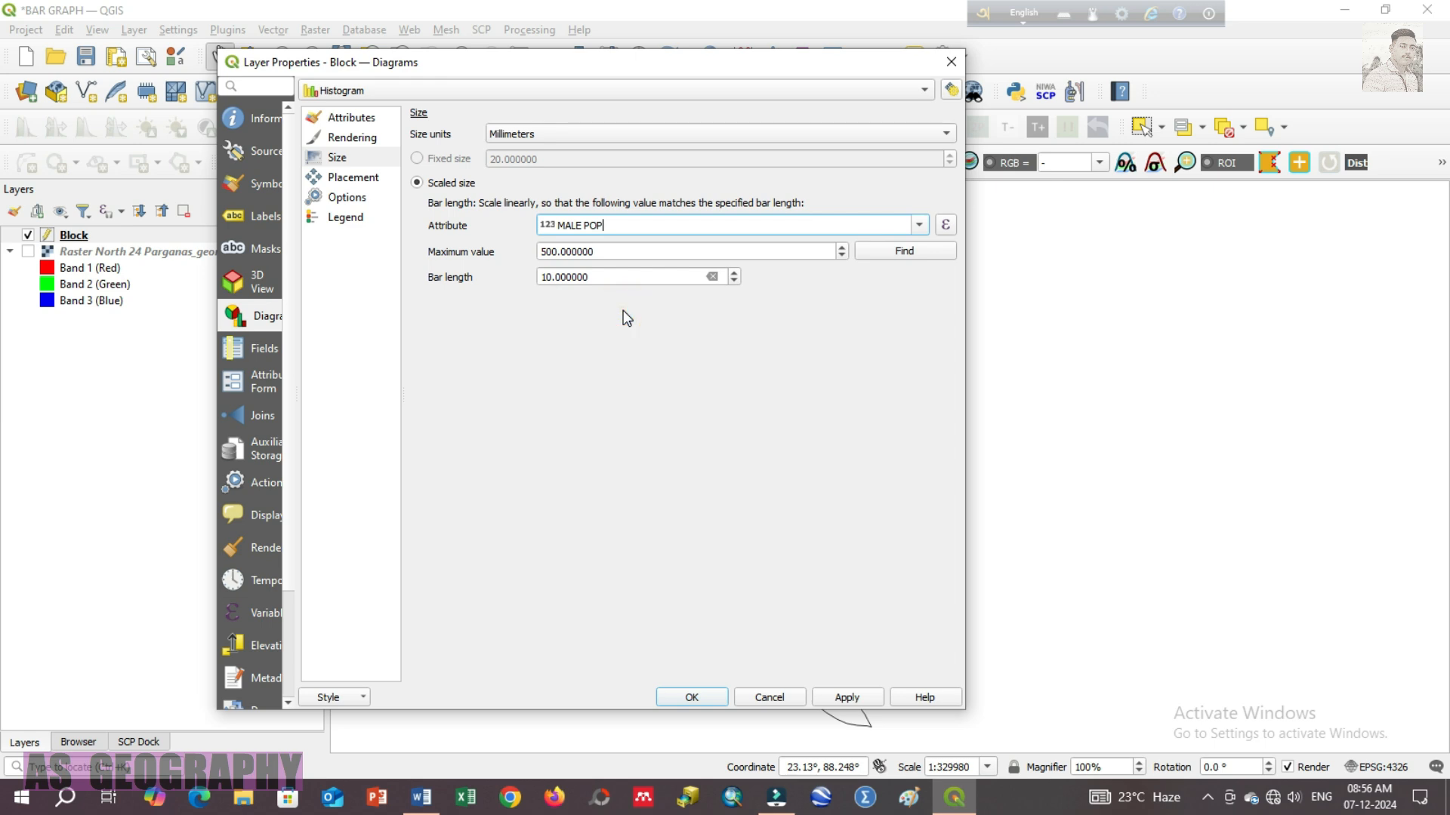
pyautogui.moveTo(557, 251); pyautogui.dragTo(536, 253)
pyautogui.write('9')
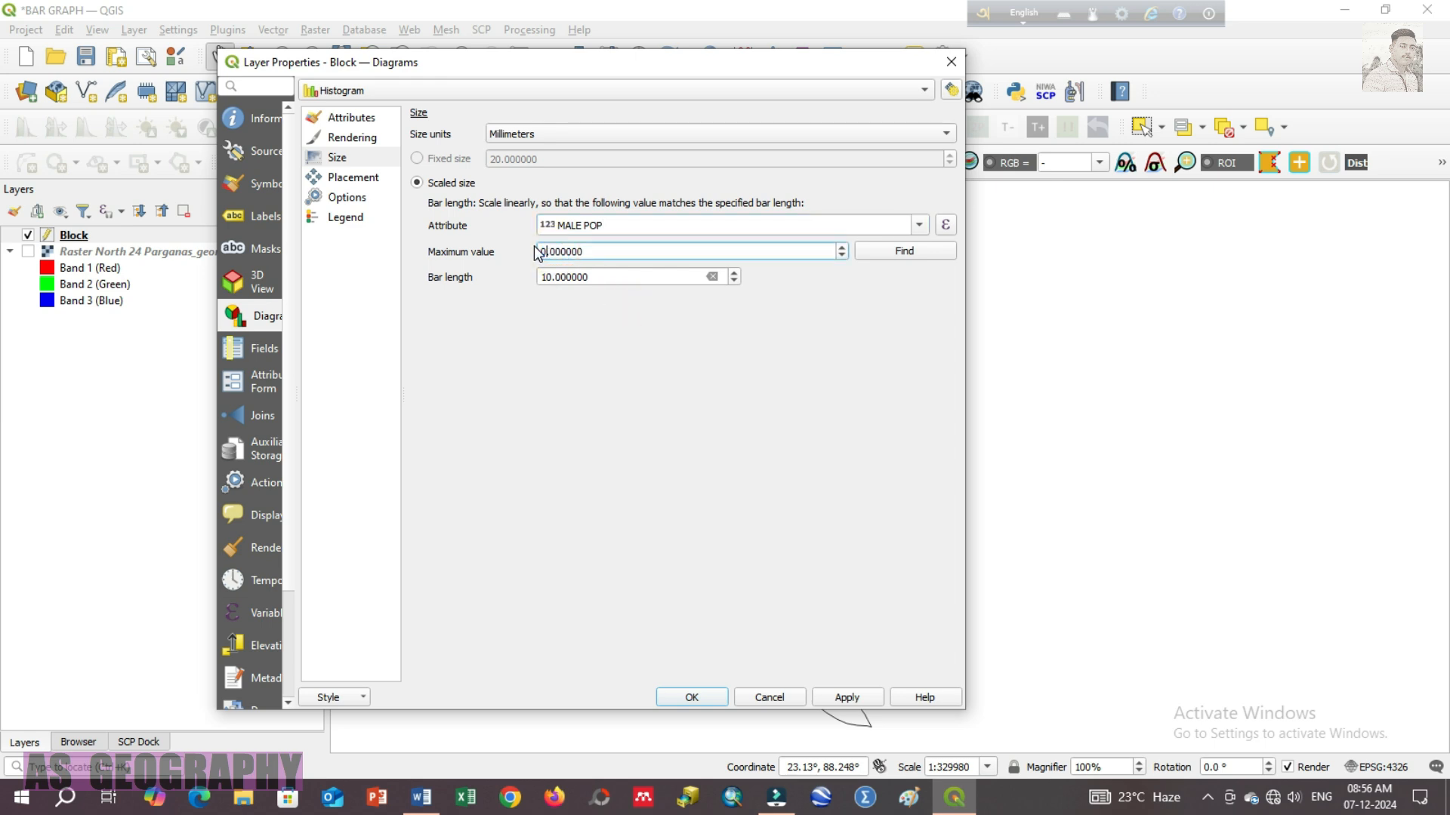
pyautogui.click(608, 249)
pyautogui.click(543, 249)
pyautogui.click(551, 277)
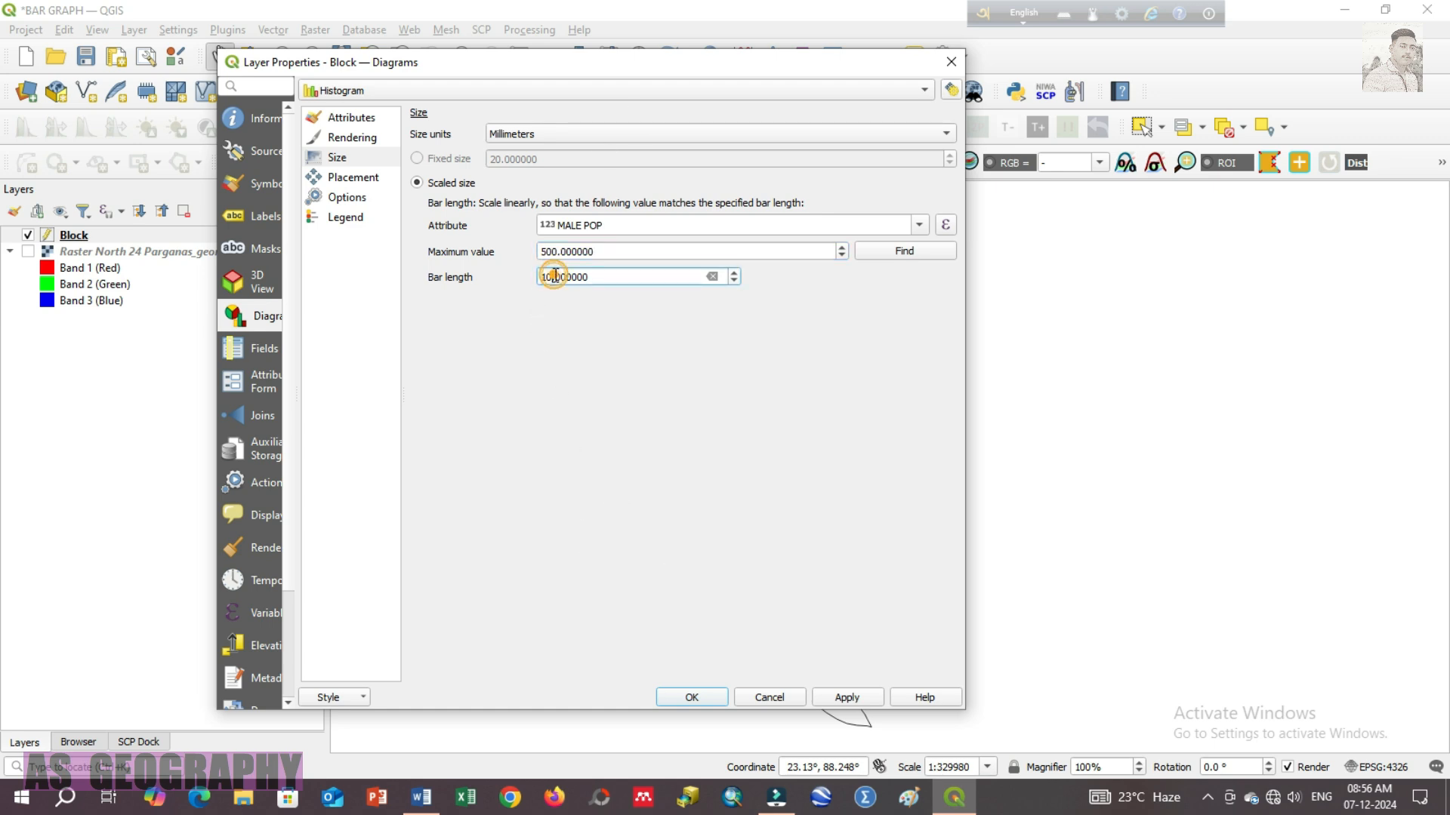
pyautogui.doubleClick(550, 276)
pyautogui.click(545, 282)
pyautogui.moveTo(548, 274); pyautogui.dragTo(538, 274)
pyautogui.click(543, 276)
pyautogui.click(592, 274)
# Apply the histogram to the Block layer with a maximum value of 500 and a bar length of 10 mm.
pyautogui.click(611, 250)
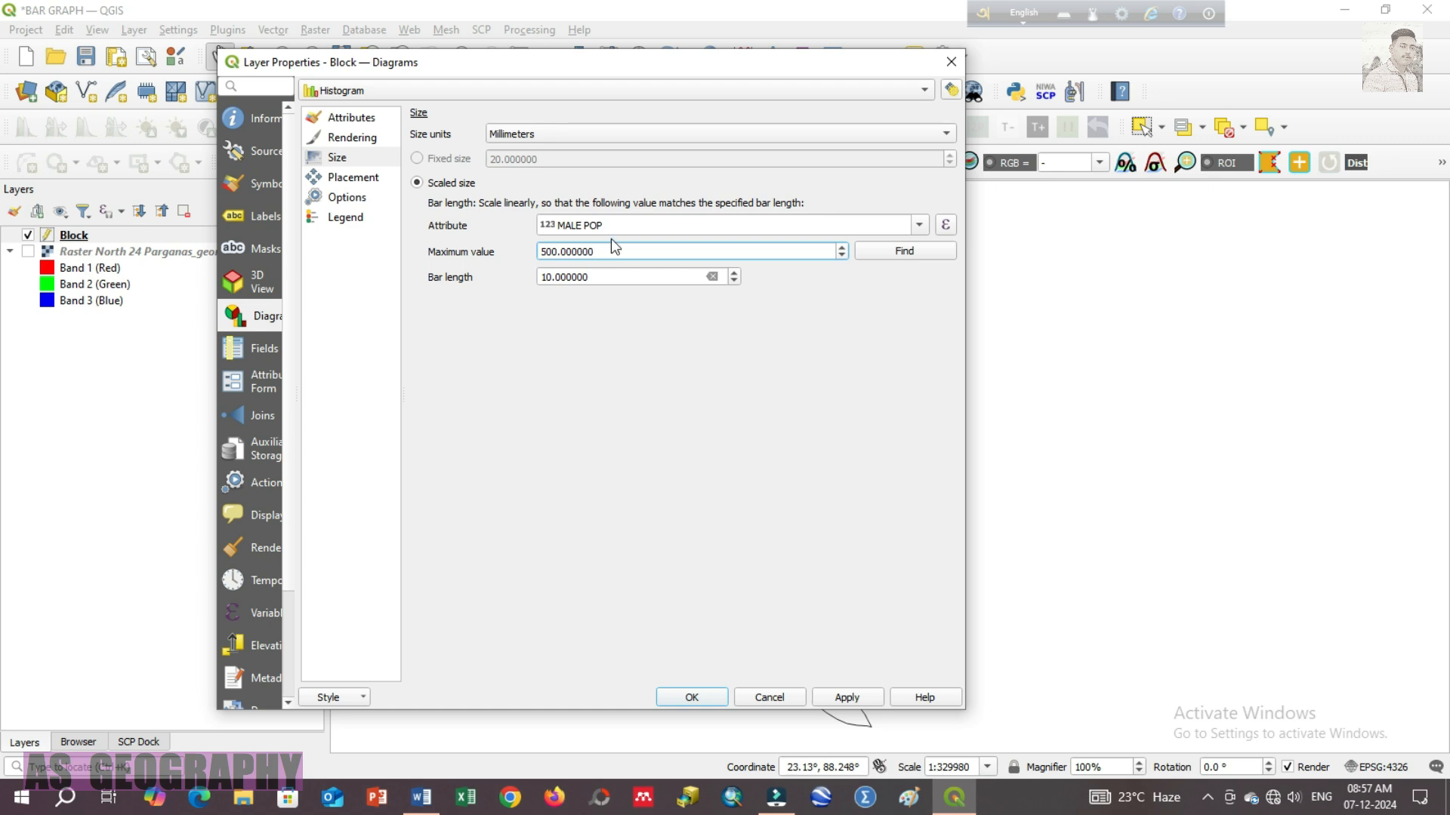
pyautogui.click(847, 697)
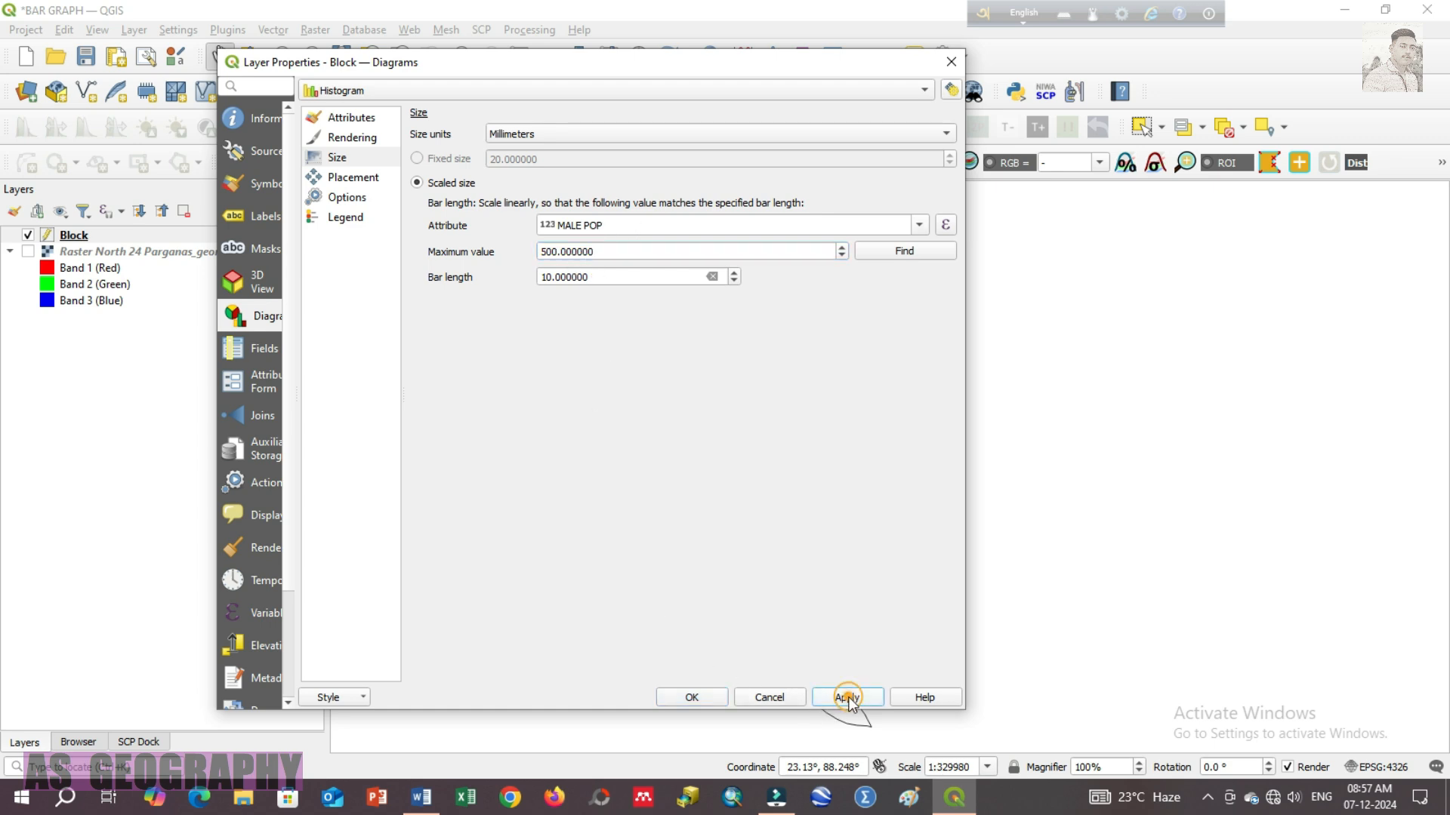
pyautogui.click(699, 696)
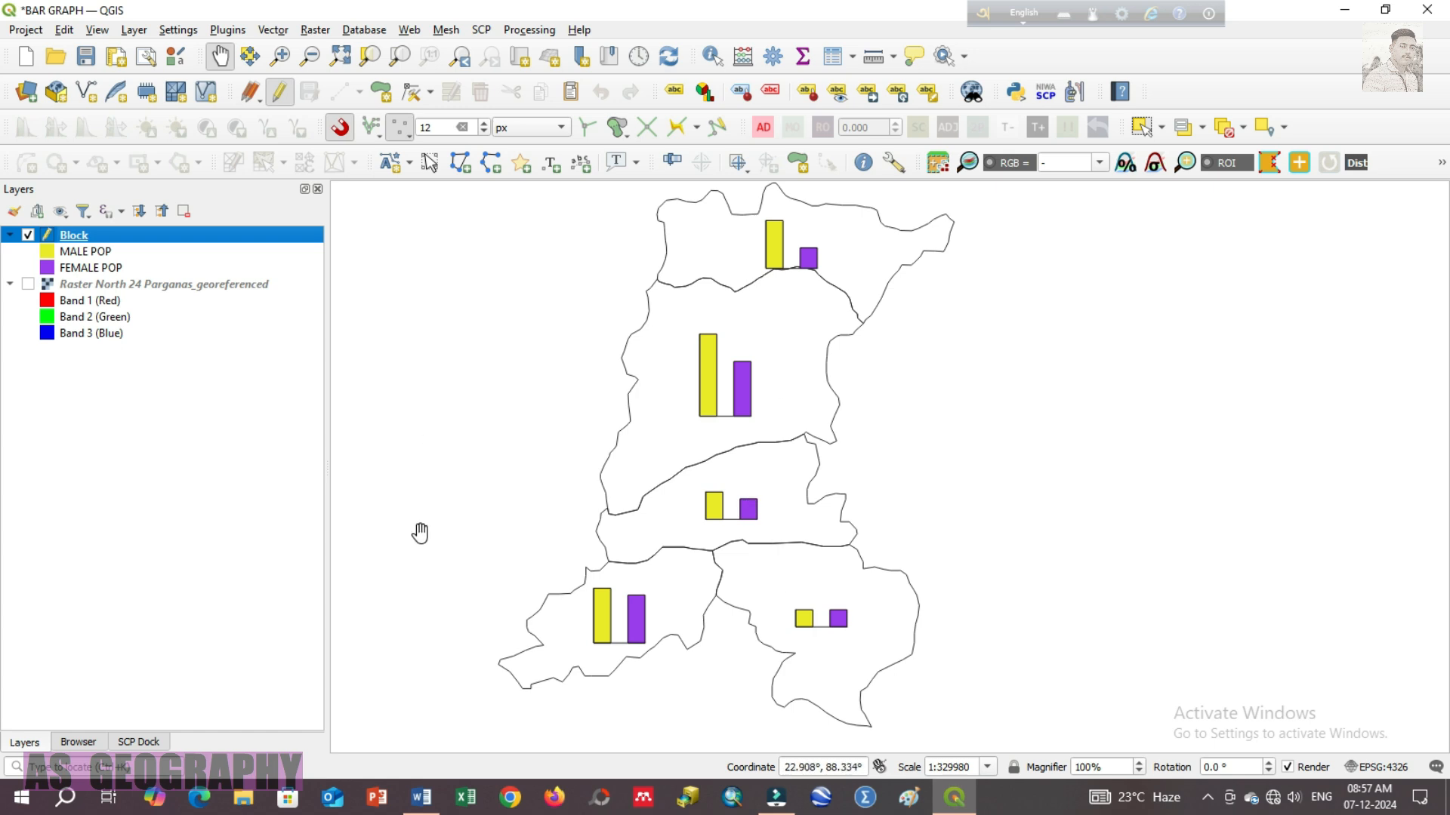
# Reopen the Block layer's histogram attributes and change the MALE POP color to violet-blue #6c55ea.
pyautogui.click(100, 252)
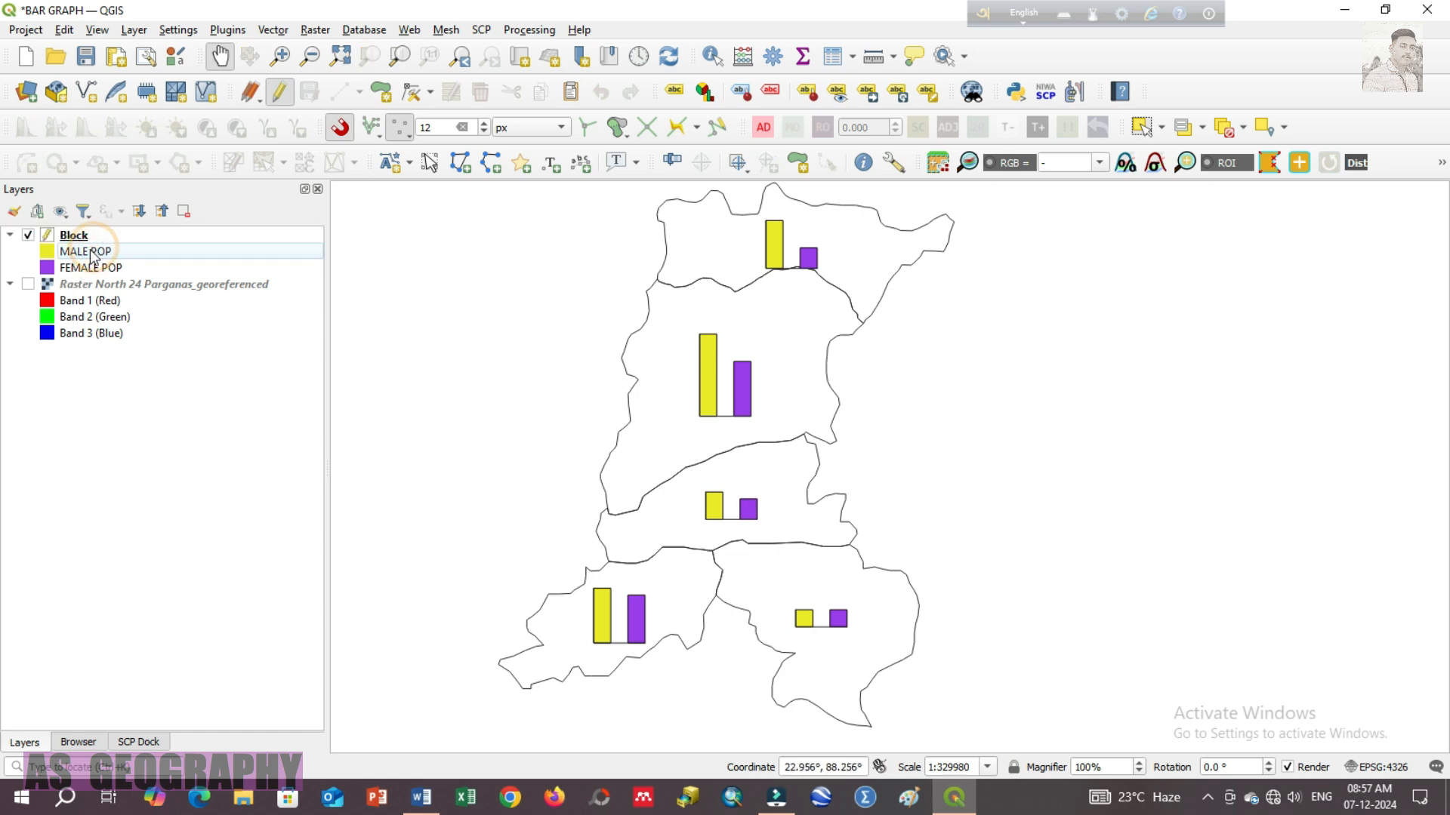
pyautogui.click(53, 259)
pyautogui.doubleClick(53, 259)
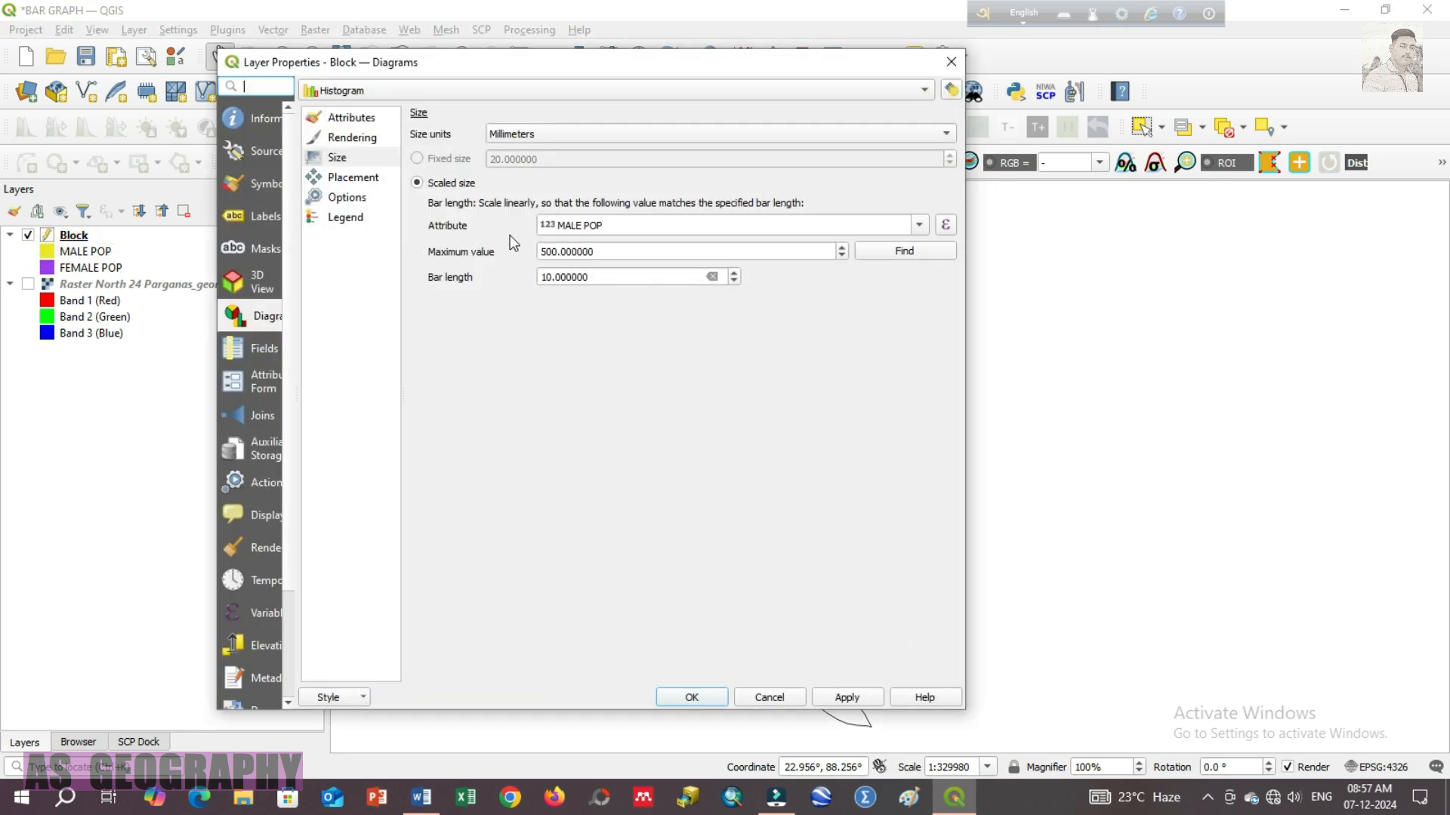
pyautogui.click(353, 117)
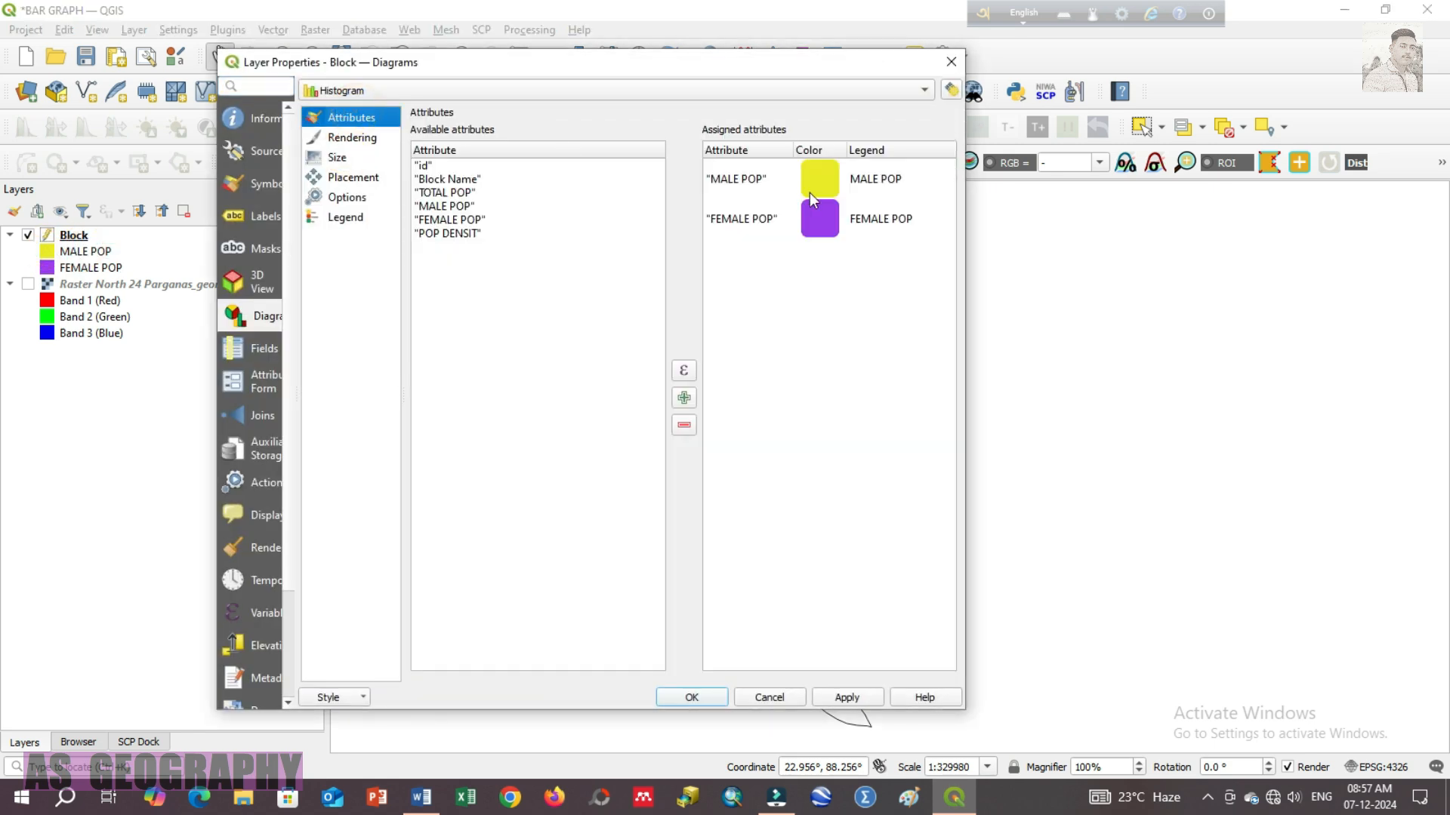
pyautogui.click(826, 184)
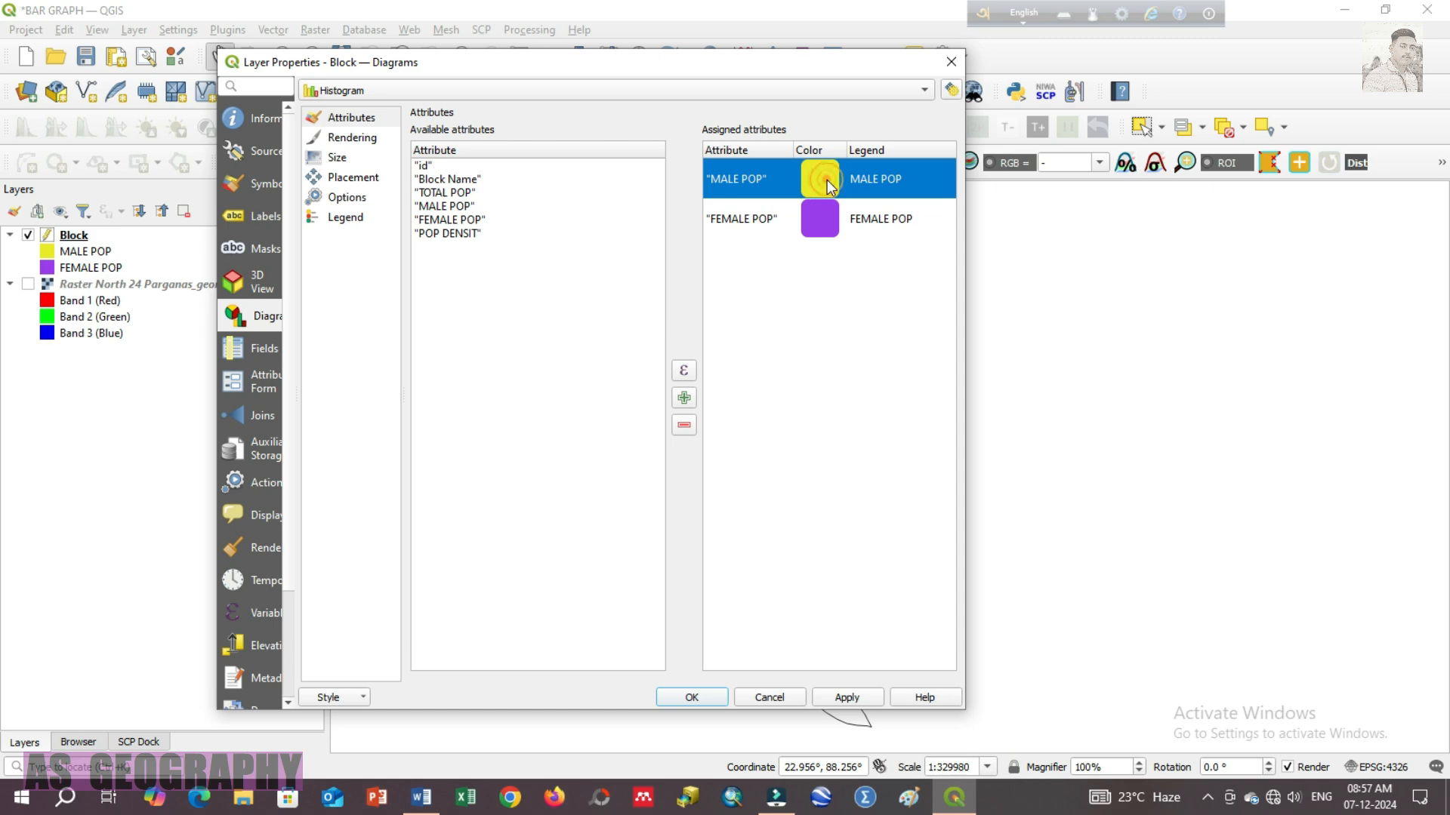
pyautogui.doubleClick(828, 184)
pyautogui.click(273, 295)
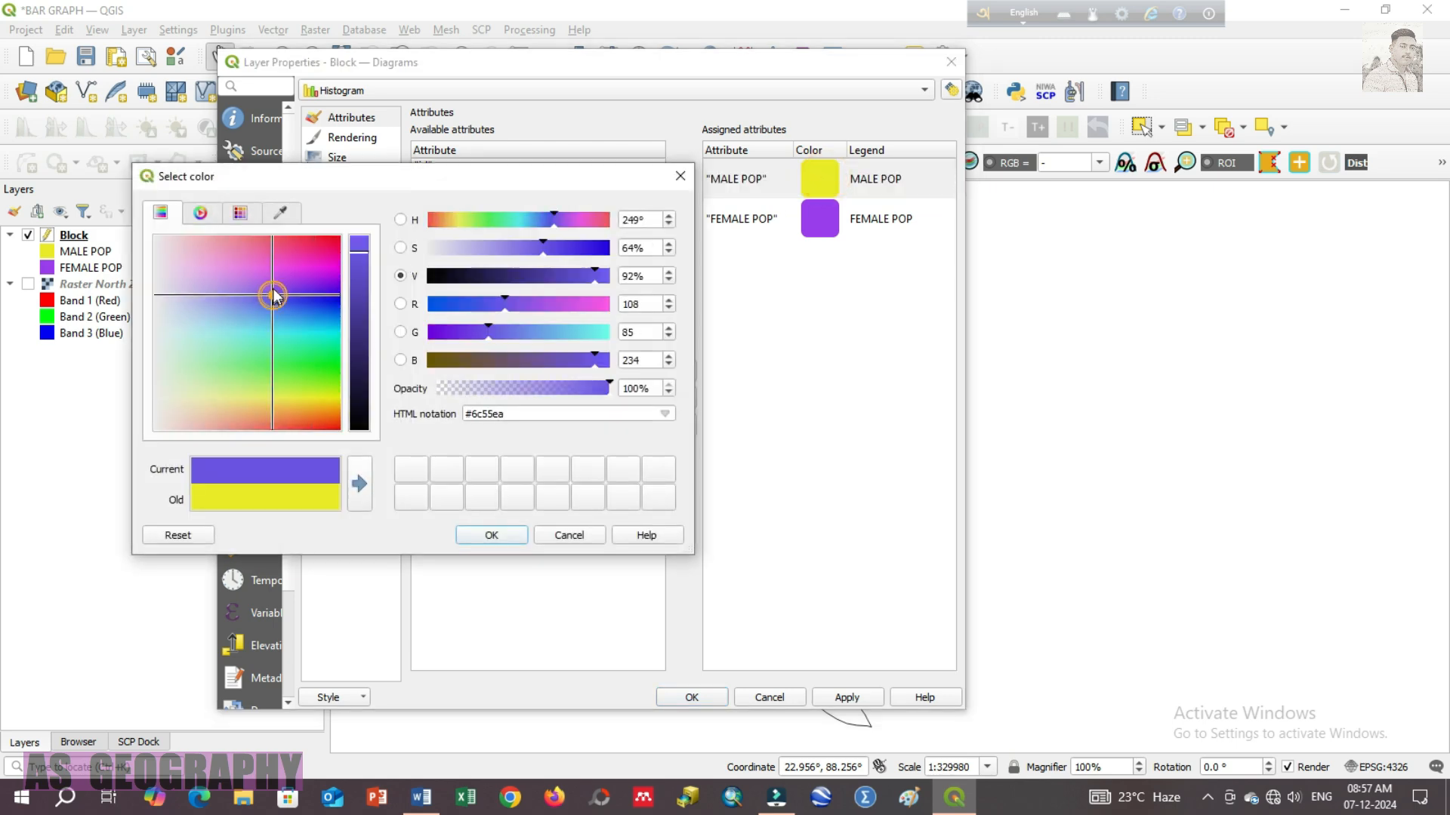
pyautogui.click(492, 535)
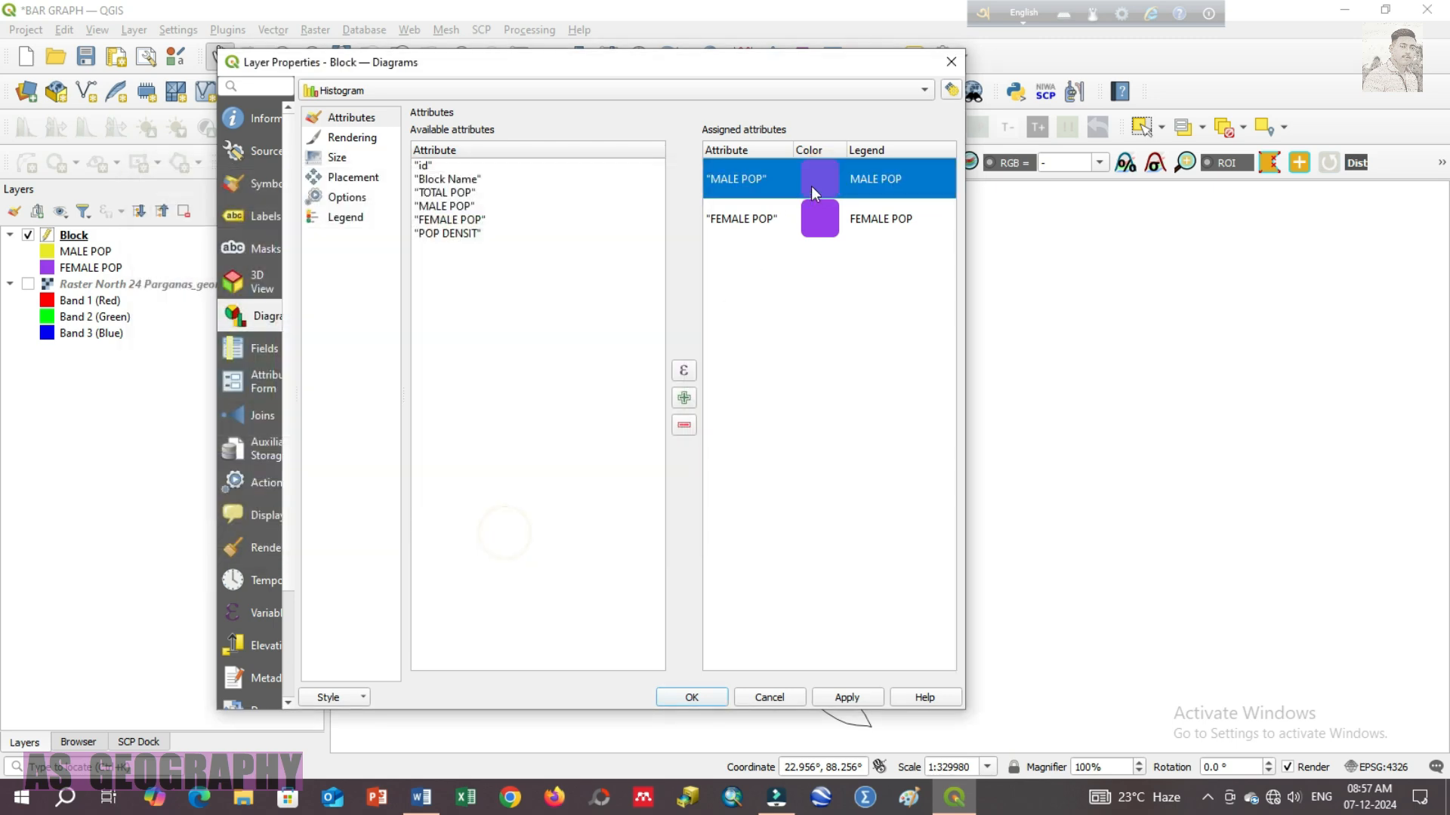
# Change the FEMALE POP color to bright green #76f644 and apply the recolored bars to the Block layer.
pyautogui.click(821, 216)
pyautogui.doubleClick(822, 216)
pyautogui.click(289, 373)
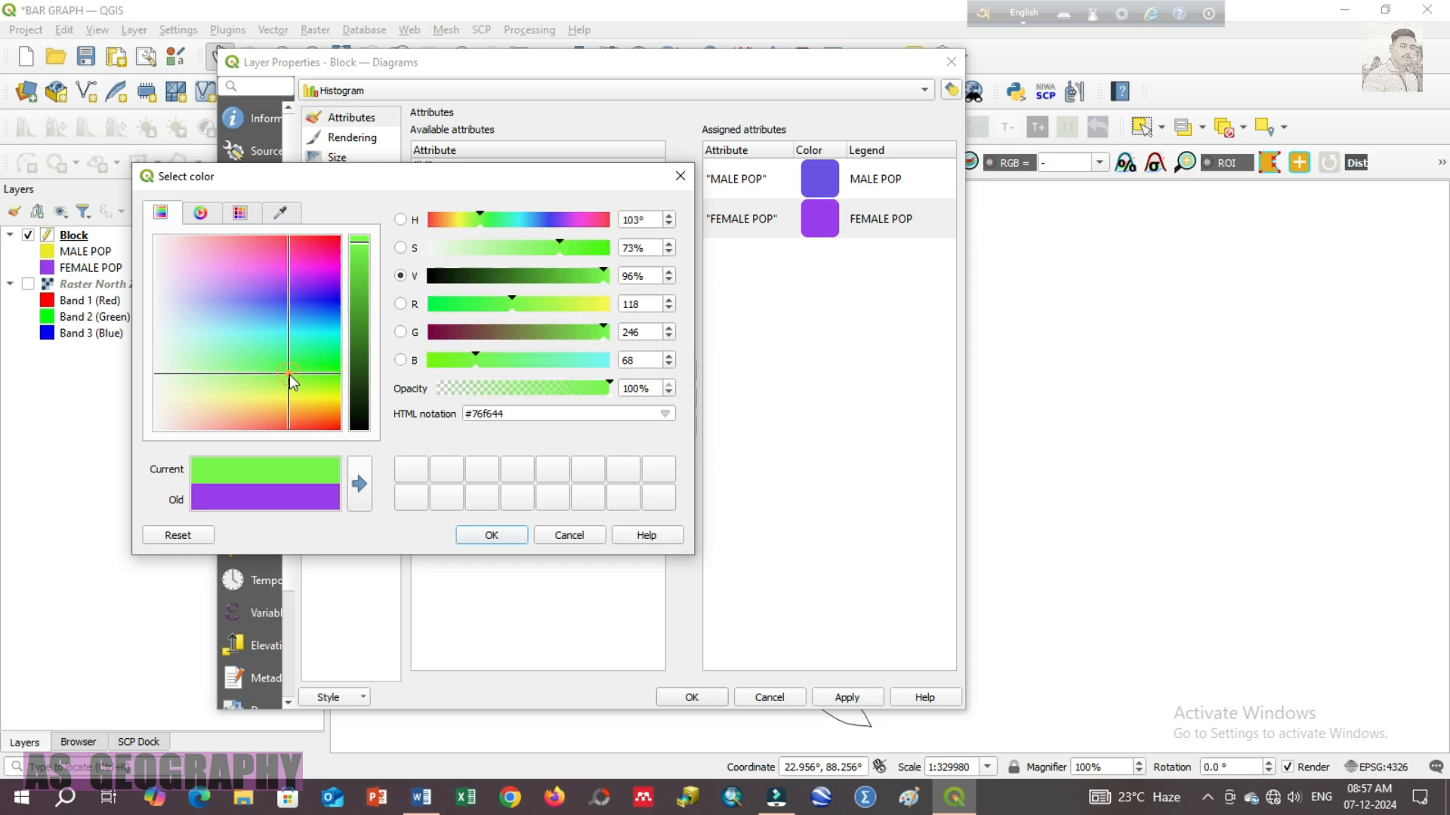
pyautogui.click(492, 535)
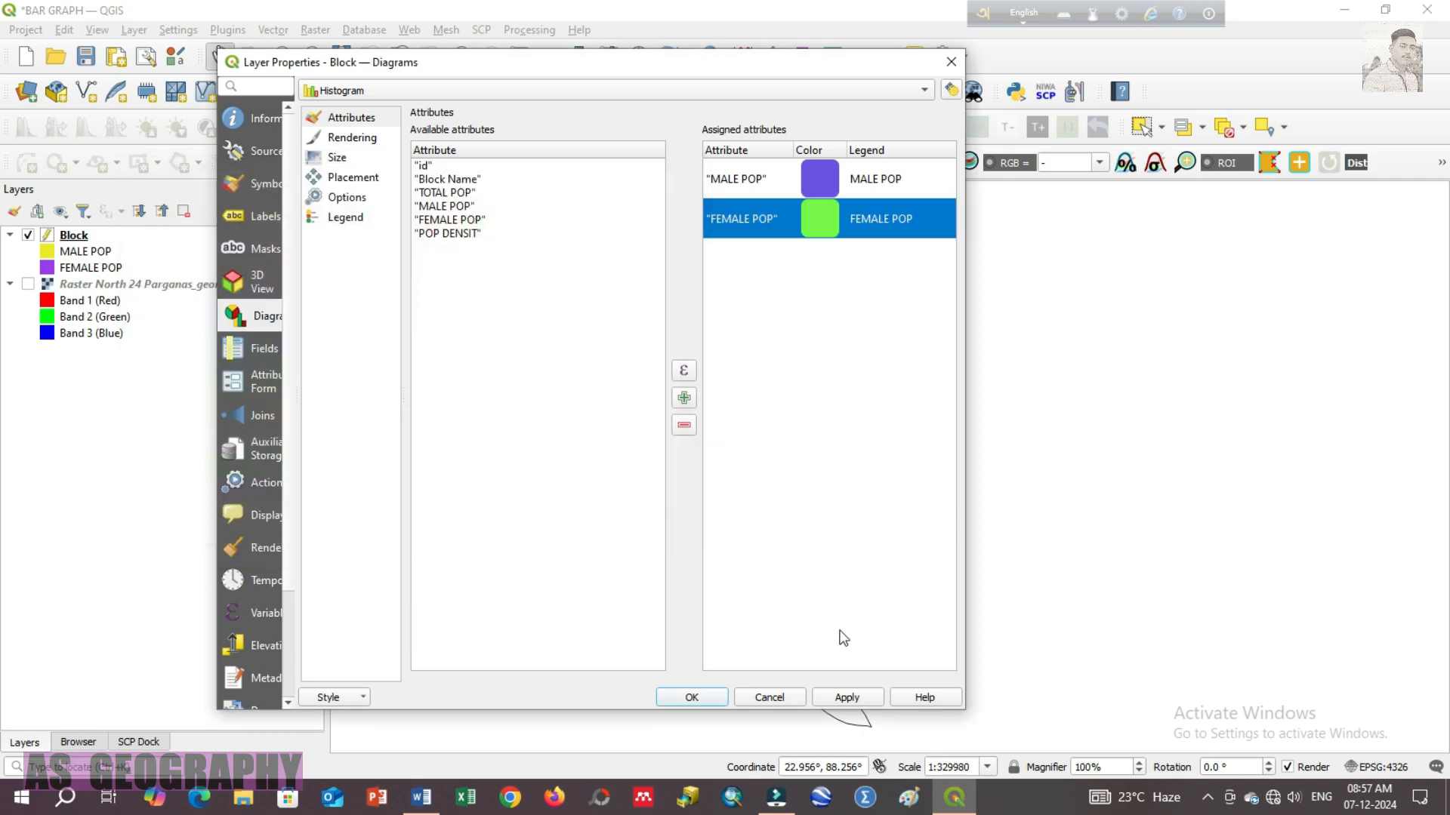
pyautogui.click(848, 695)
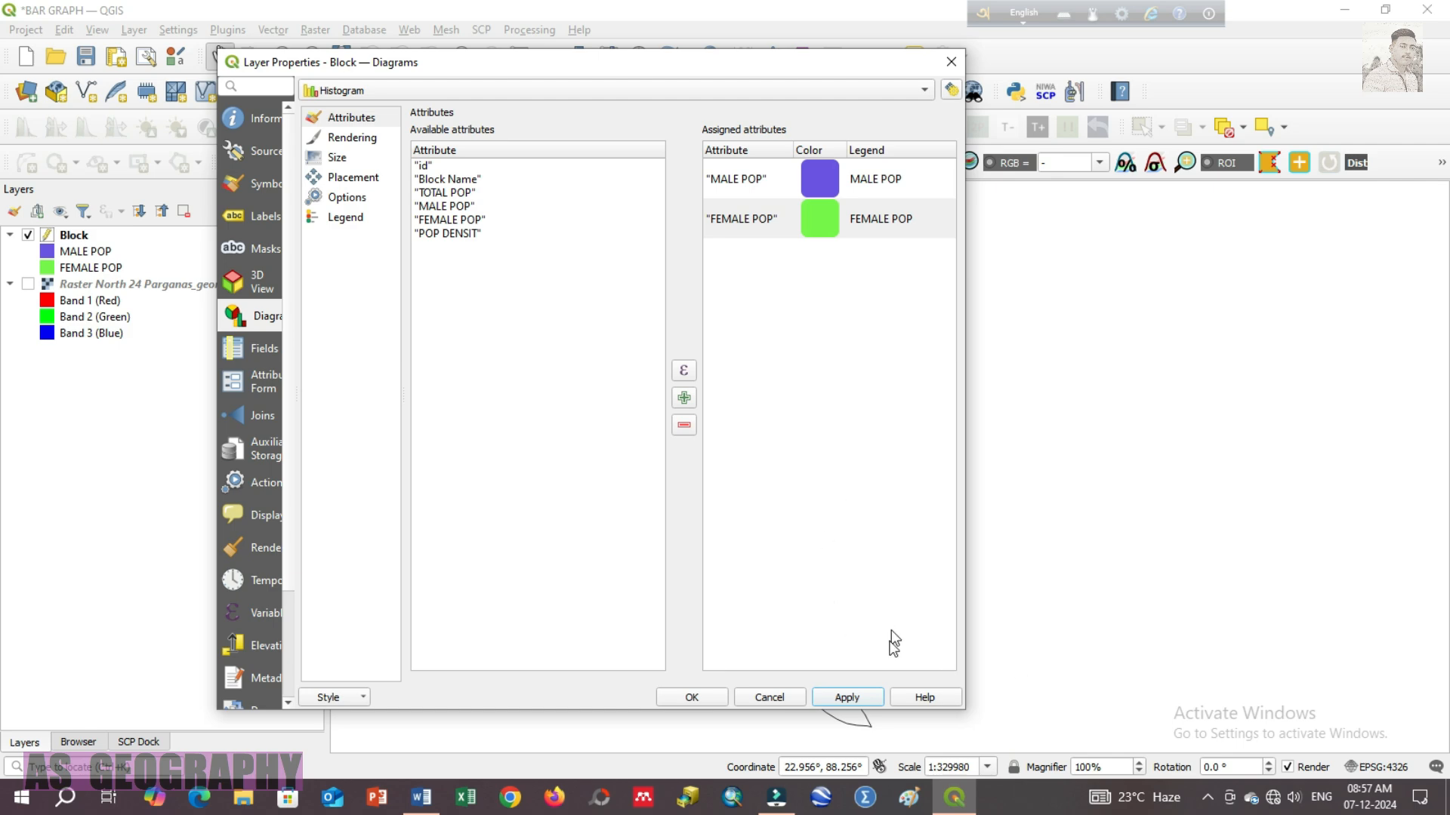
pyautogui.click(861, 698)
# Remove Block Name from the histogram's assigned attributes, apply the change and close the layer properties.
pyautogui.moveTo(853, 66); pyautogui.dragTo(451, 139)
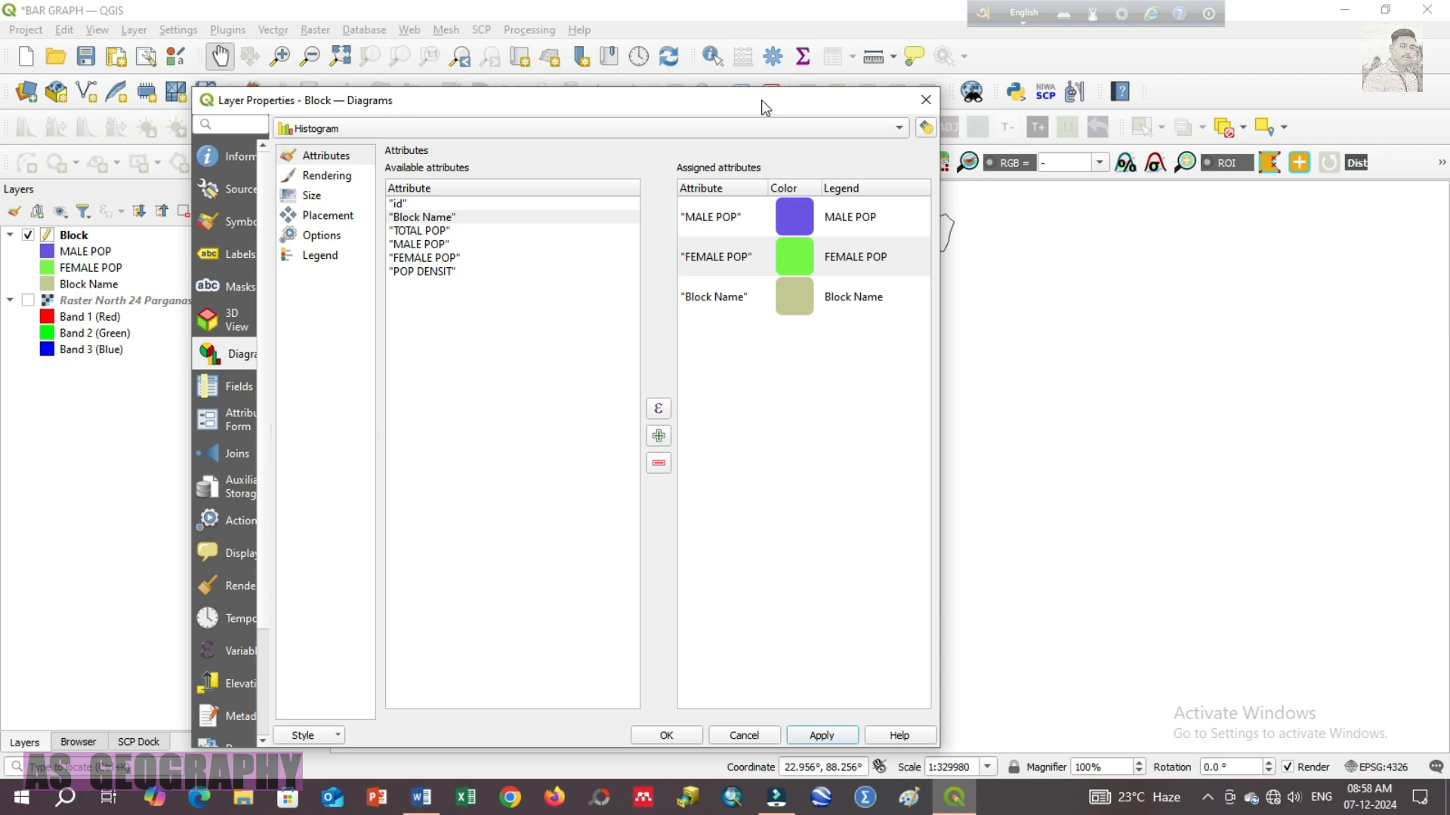
pyautogui.moveTo(761, 99); pyautogui.dragTo(691, 103)
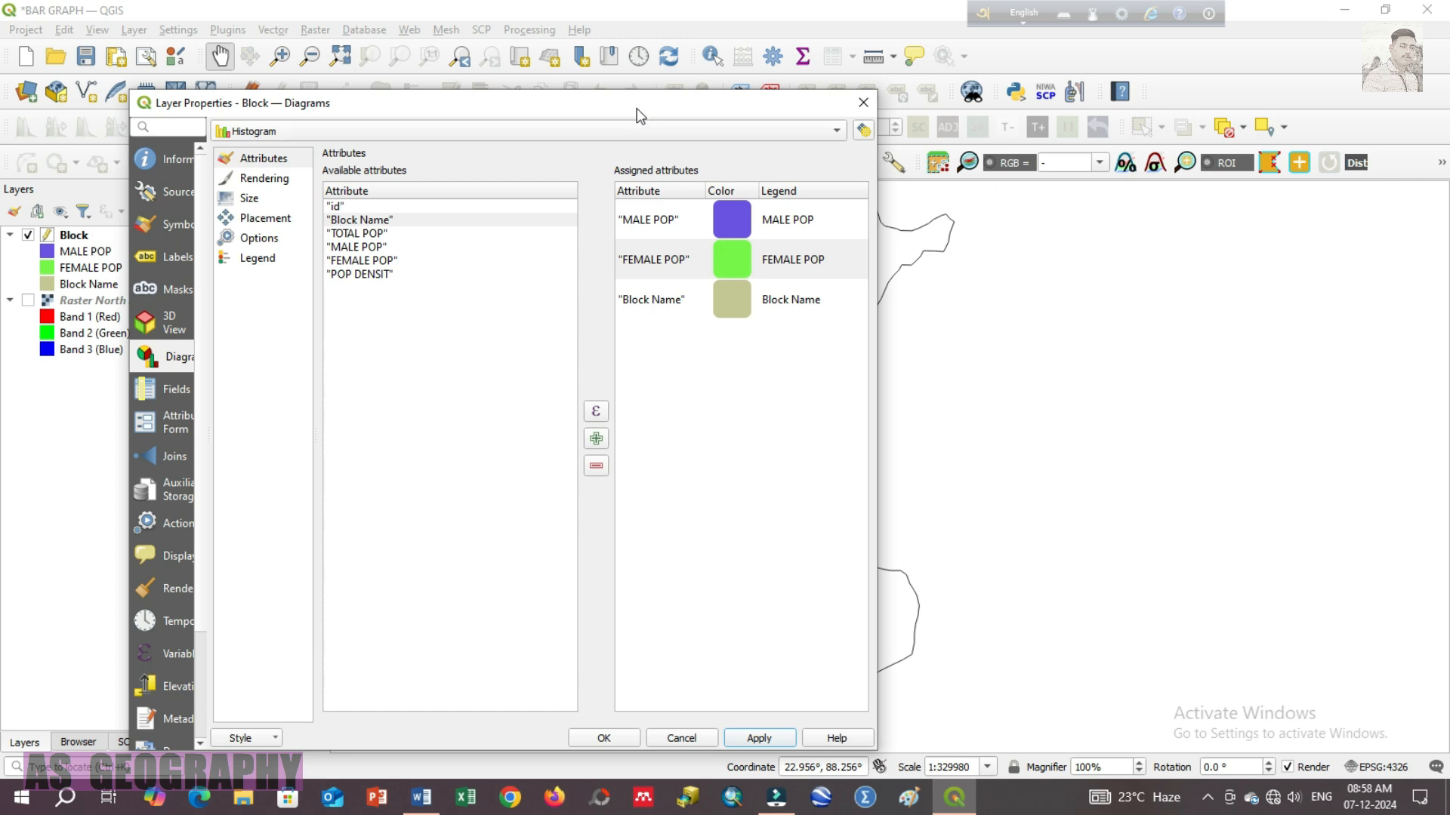
pyautogui.click(705, 299)
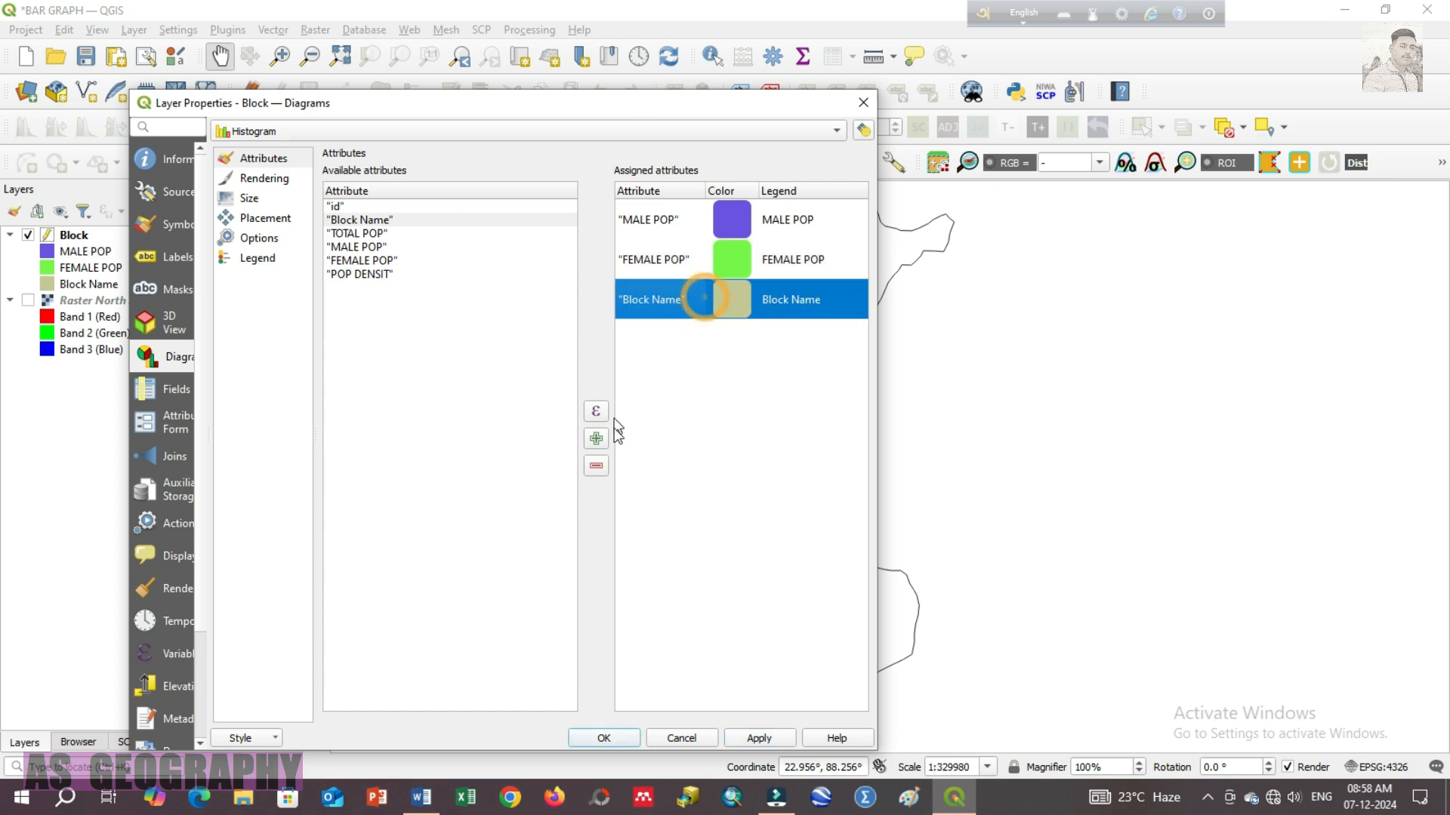
pyautogui.click(596, 466)
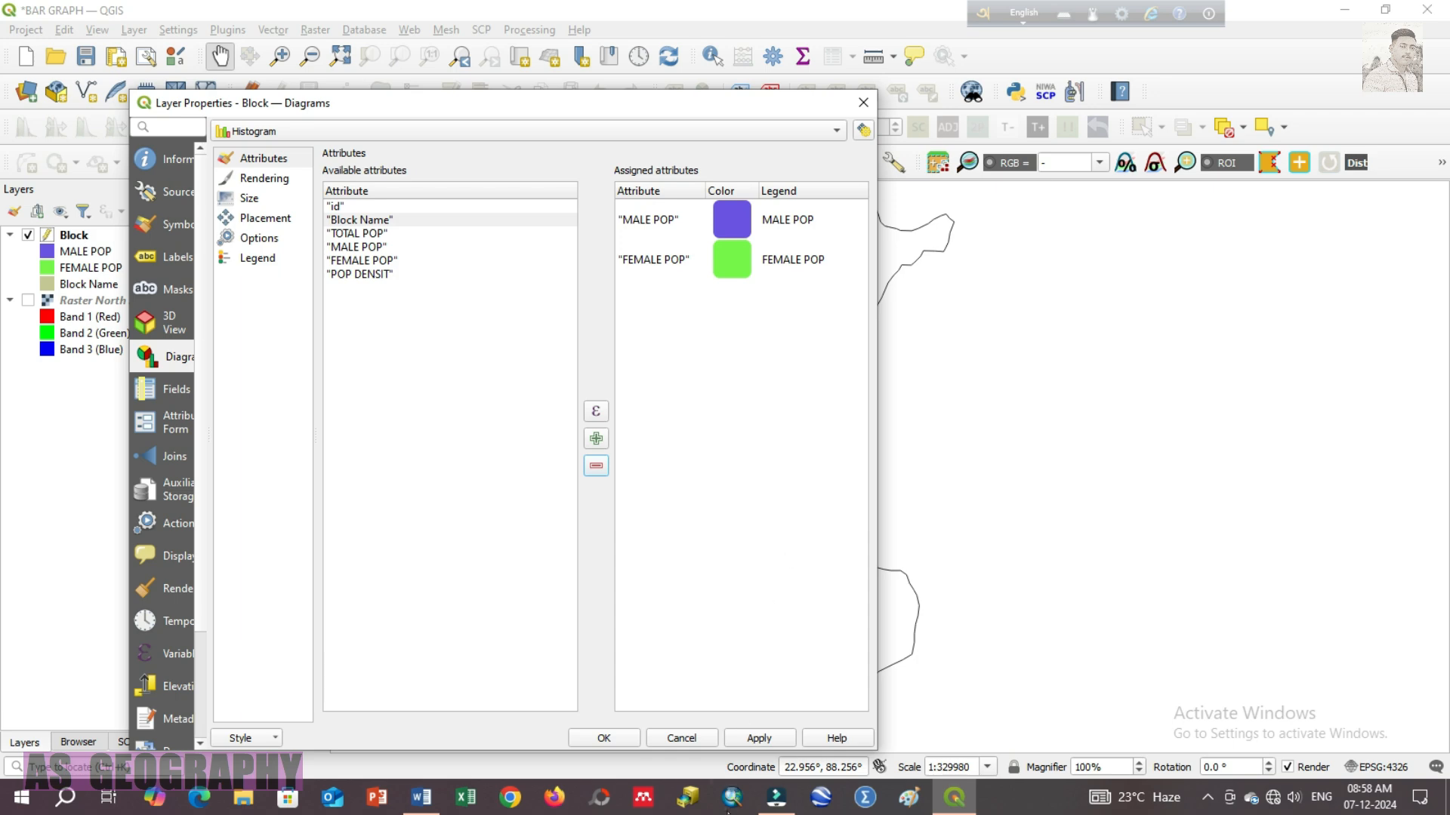
pyautogui.click(760, 740)
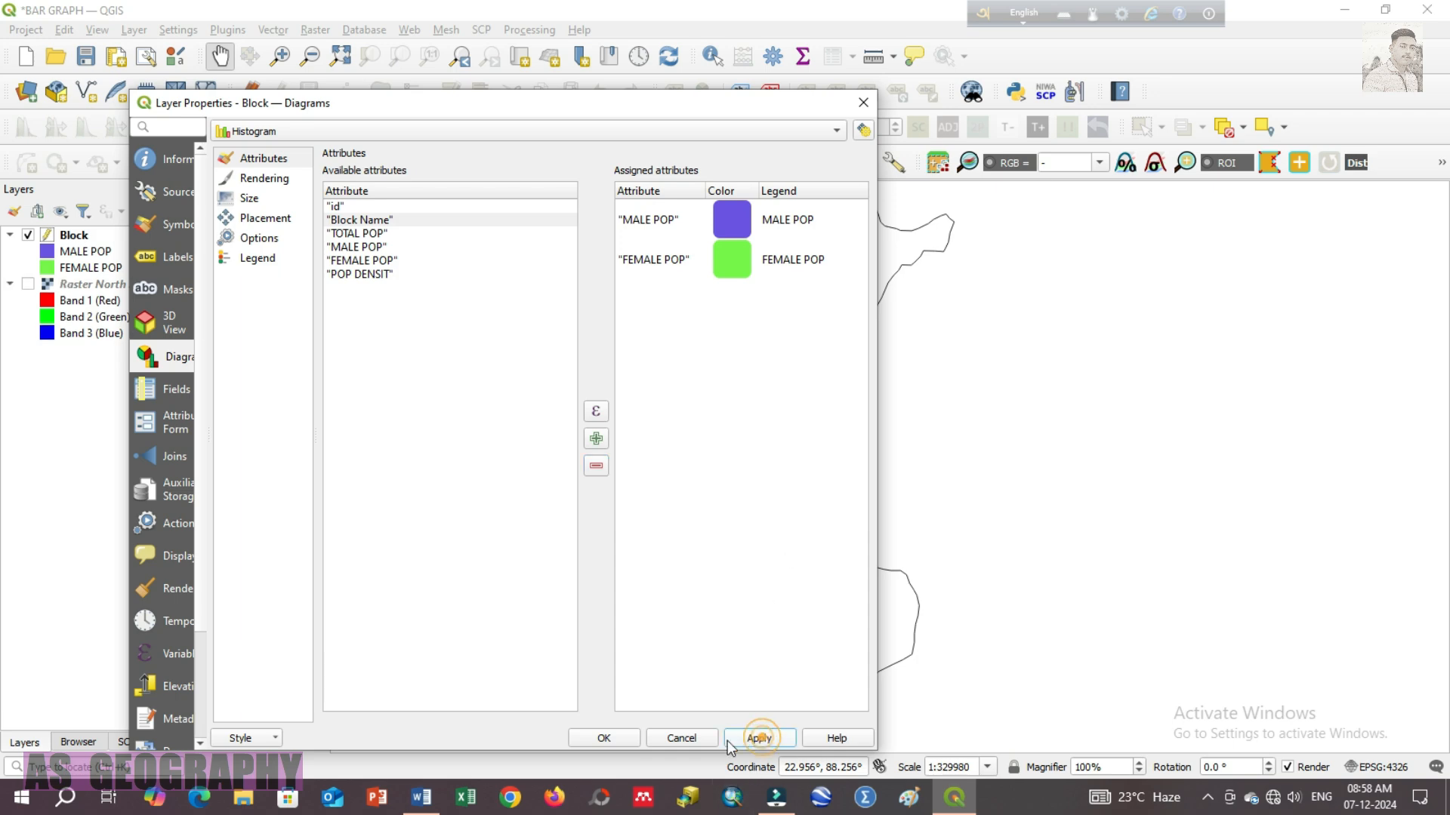
pyautogui.click(611, 738)
pyautogui.moveTo(774, 247); pyautogui.dragTo(772, 305)
pyautogui.scroll(1, 772, 304)
pyautogui.scroll(-1, 772, 305)
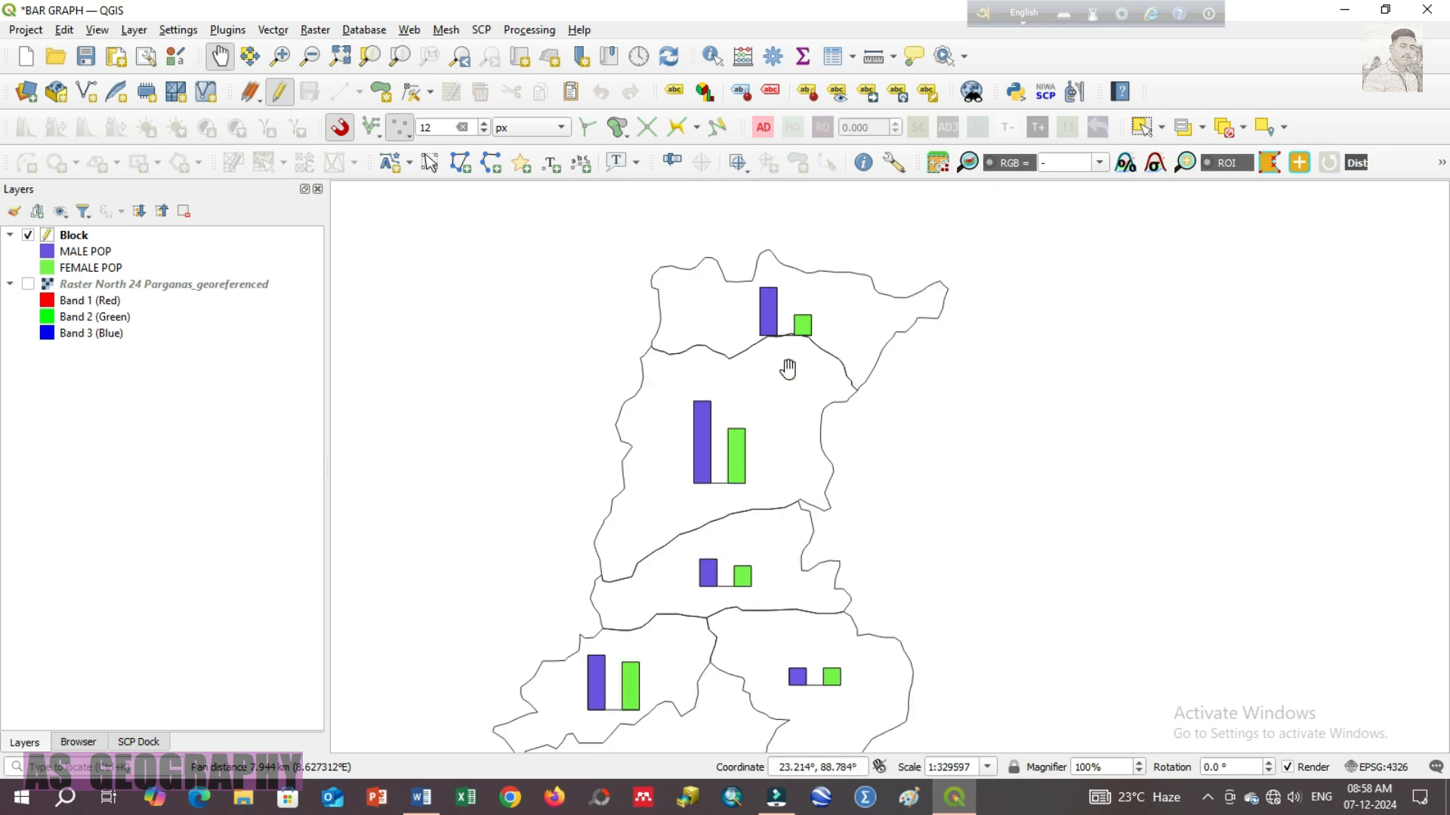
pyautogui.moveTo(798, 419); pyautogui.dragTo(795, 389)
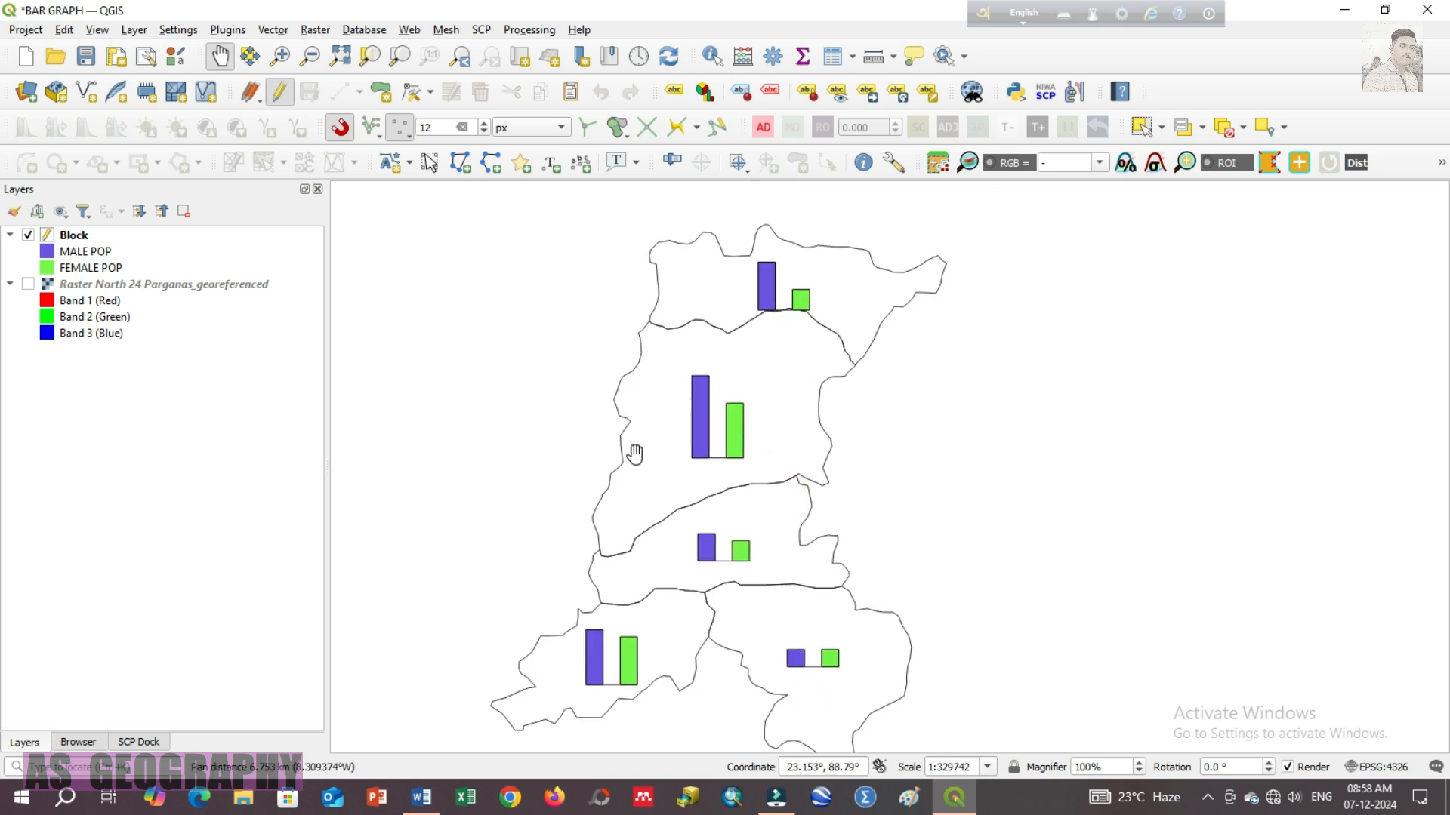